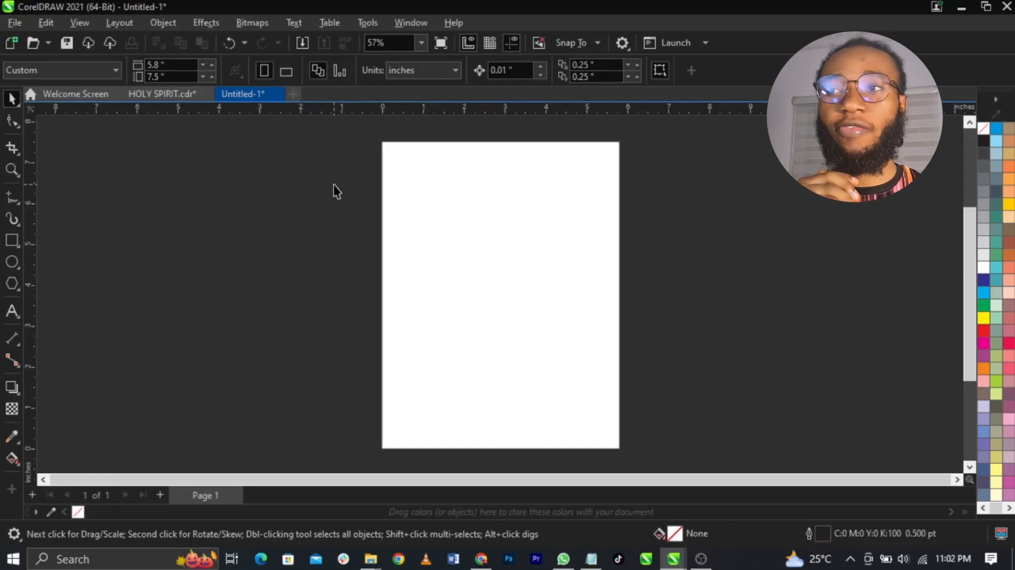
Set the page size to 5.8 inches wide by 7.5 inches high
{"action": "double_click", "coordinate": [169, 65]}
{"action": "type", "text": "5"}
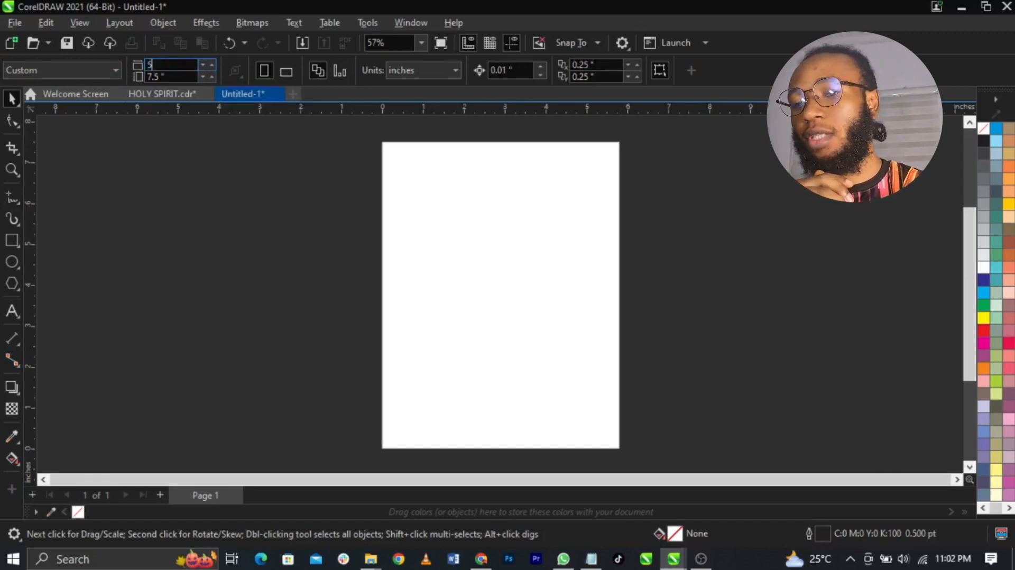
{"action": "type", "text": ".8"}
{"action": "key", "text": "Tab"}
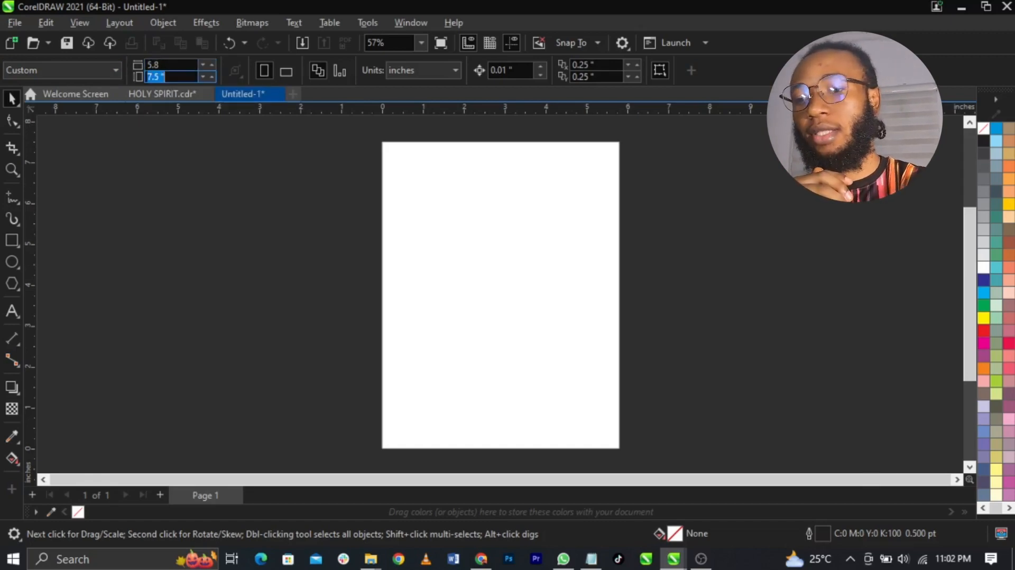
{"action": "type", "text": "7."}
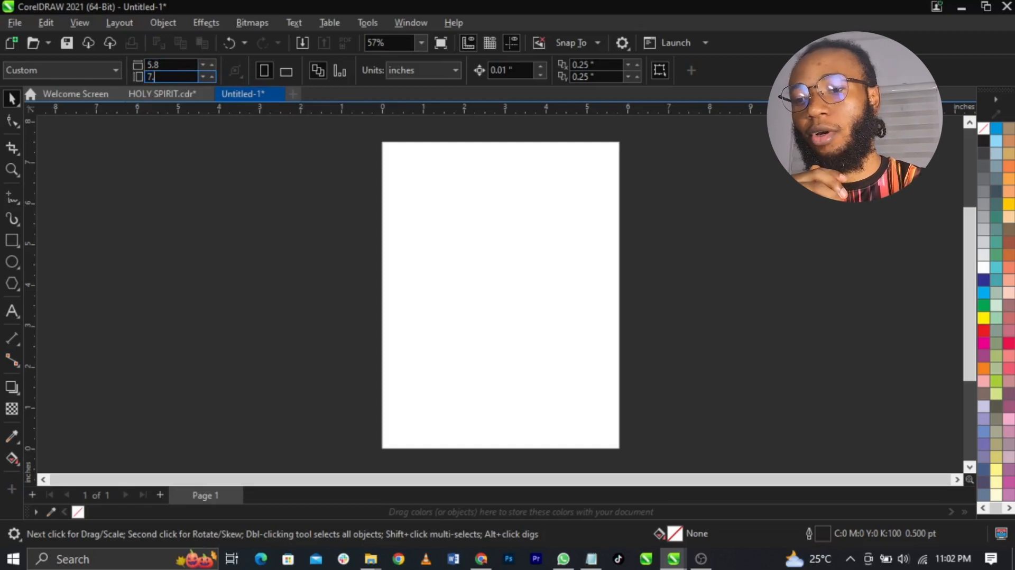
{"action": "type", "text": "5"}
{"action": "key", "text": "Return"}
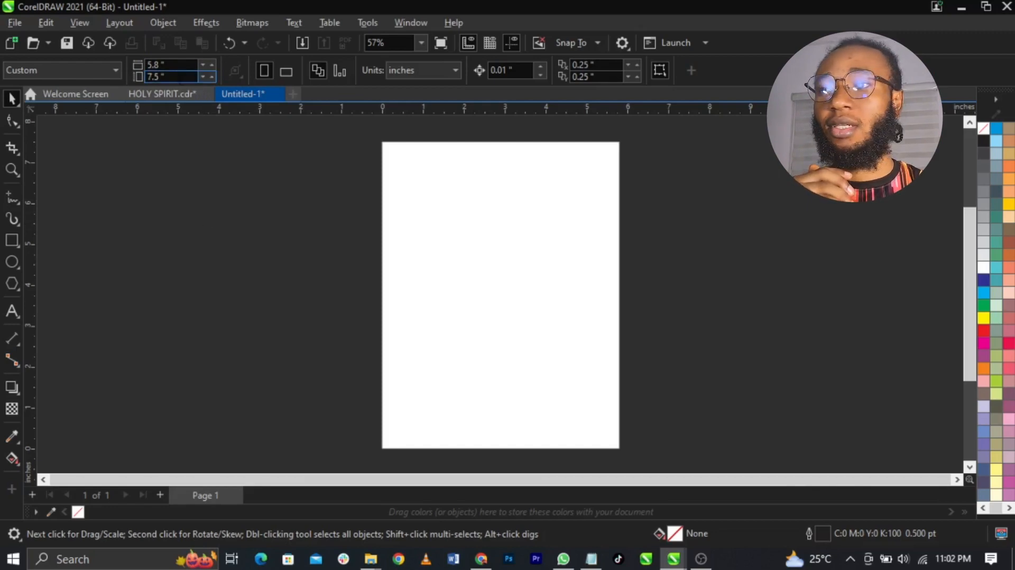
{"action": "left_click", "coordinate": [180, 68]}
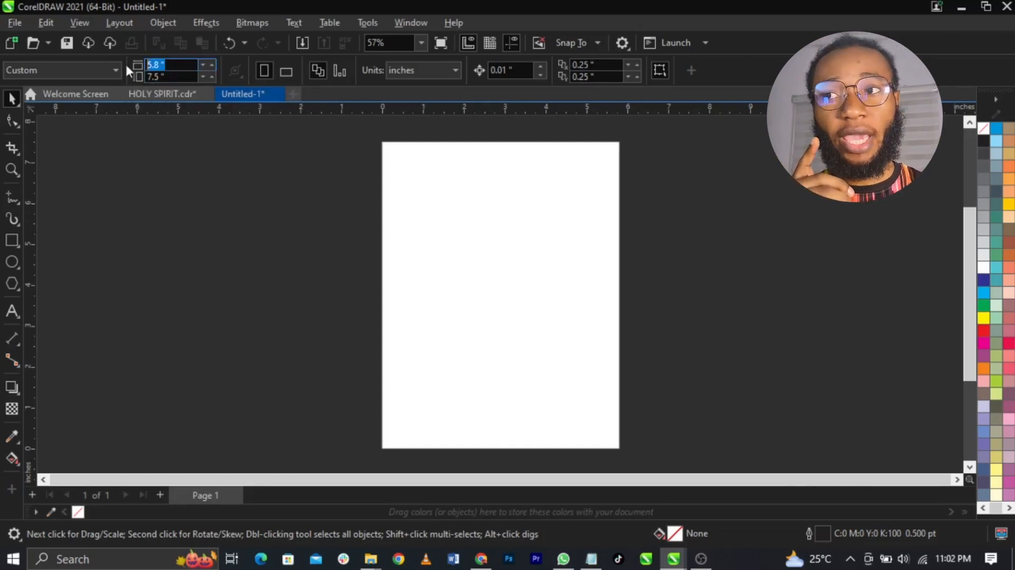
{"action": "left_click", "coordinate": [191, 234]}
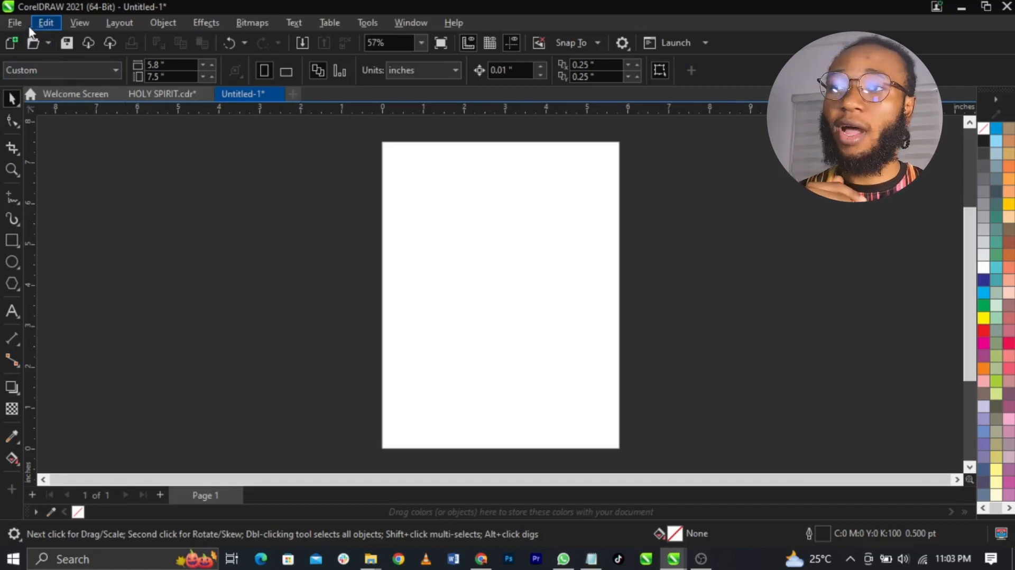
Import all four images from the Spirit leads folder in Downloads and place them at small size in the empty area beside the page
{"action": "left_click", "coordinate": [15, 22]}
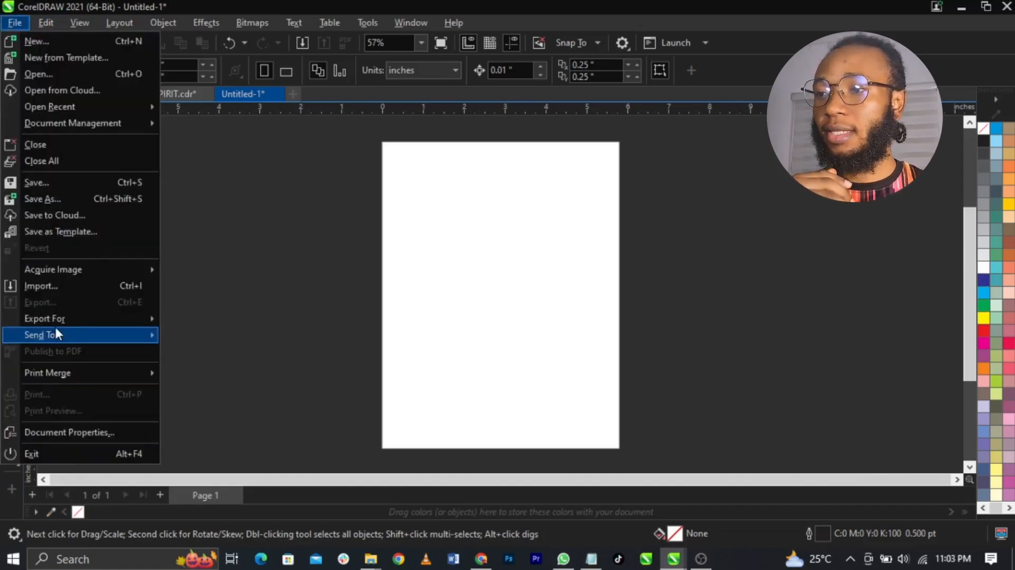
{"action": "left_click", "coordinate": [58, 286]}
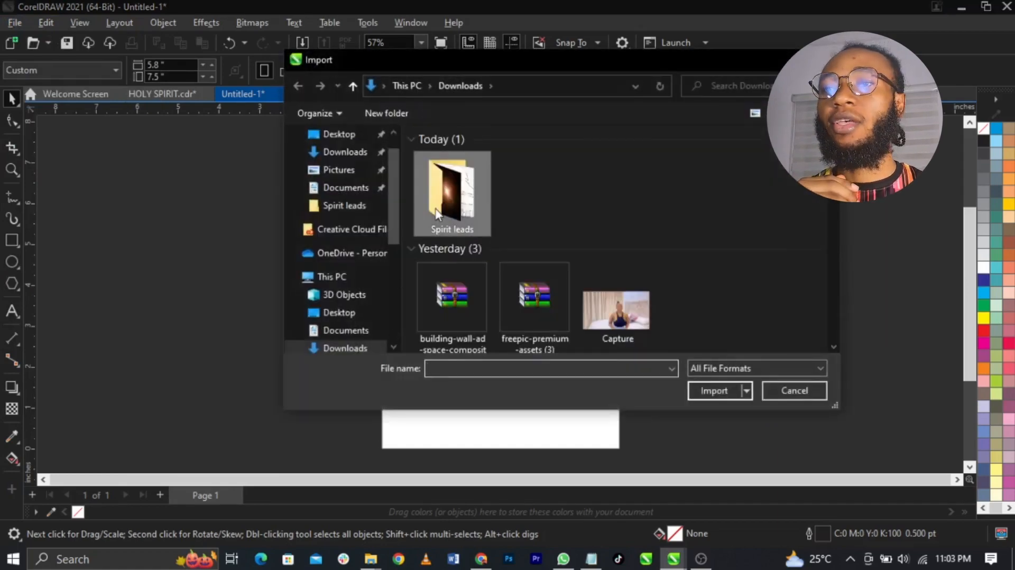
{"action": "double_click", "coordinate": [437, 214]}
{"action": "left_click_drag", "start_coordinate": [724, 281], "coordinate": [454, 176]}
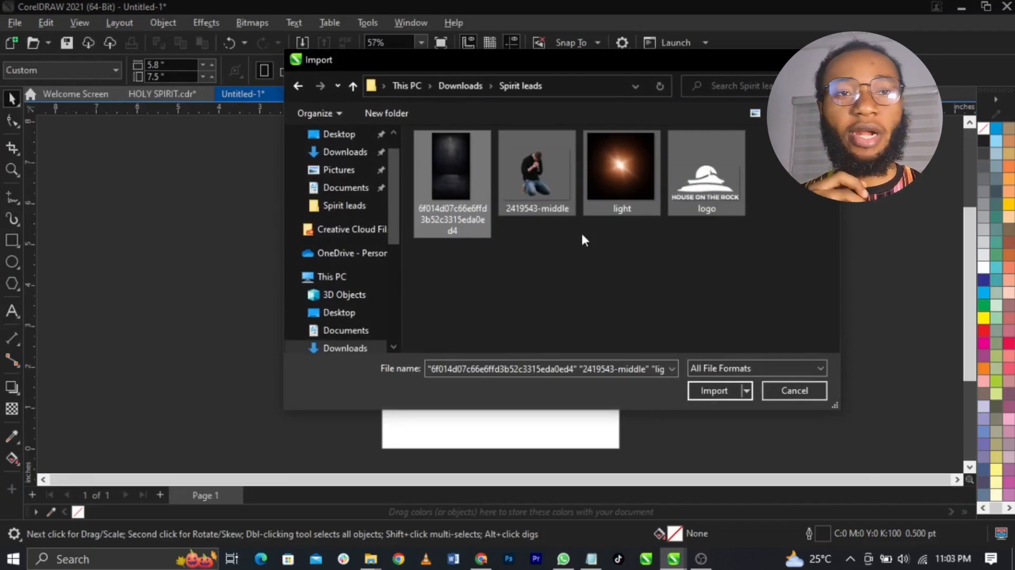
{"action": "left_click", "coordinate": [718, 392]}
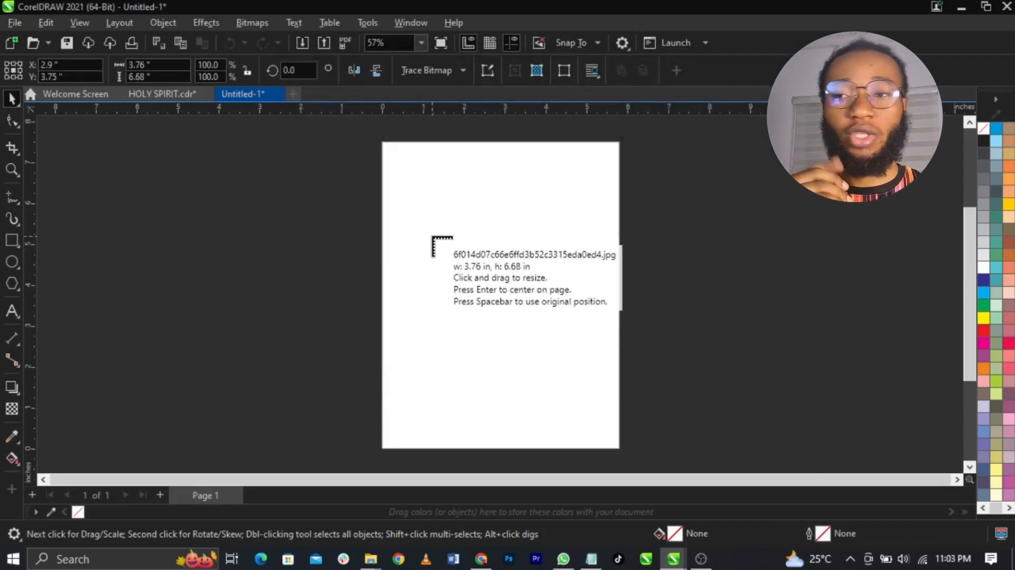
{"action": "left_click", "coordinate": [191, 188]}
{"action": "left_click", "coordinate": [152, 219]}
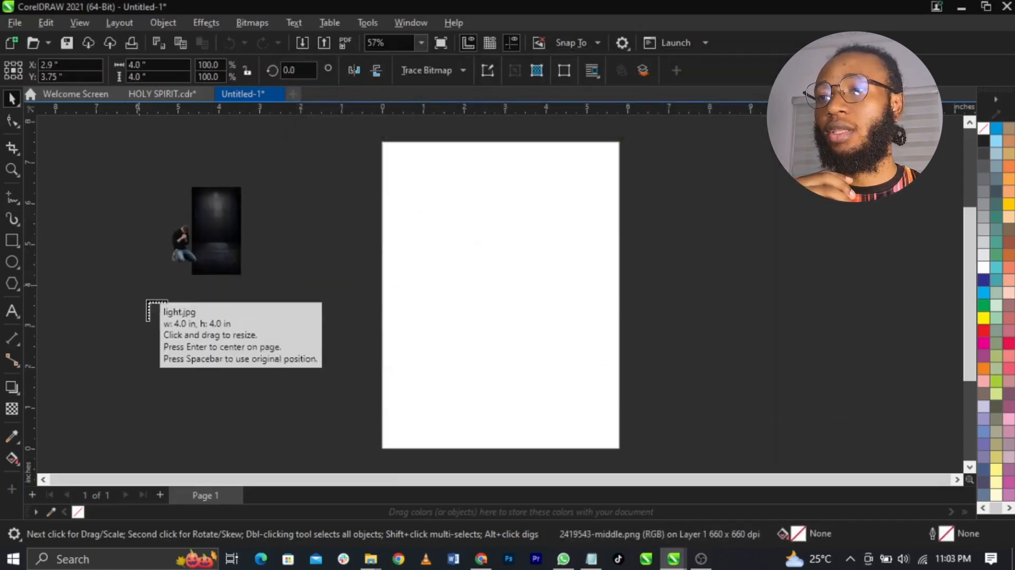
{"action": "left_click", "coordinate": [152, 309]}
{"action": "left_click", "coordinate": [294, 335]}
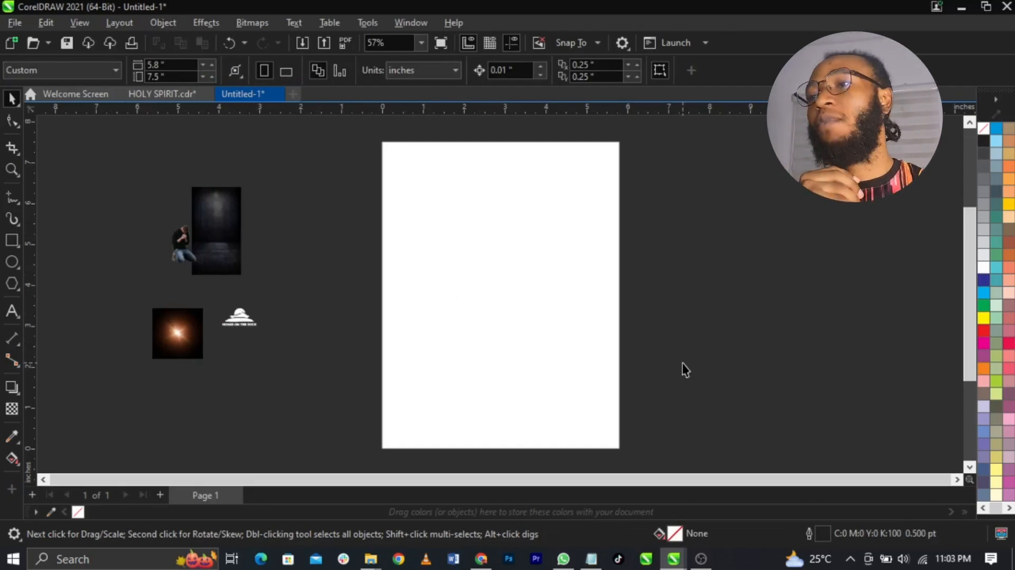
Draw a rectangle about 5.77 by 7.5 inches covering the whole page
{"action": "left_click", "coordinate": [11, 240]}
{"action": "mouse_move", "coordinate": [382, 142]}
{"action": "left_mouse_down"}
{"action": "mouse_move", "coordinate": [440, 249]}
{"action": "mouse_move", "coordinate": [618, 449]}
{"action": "left_mouse_up"}
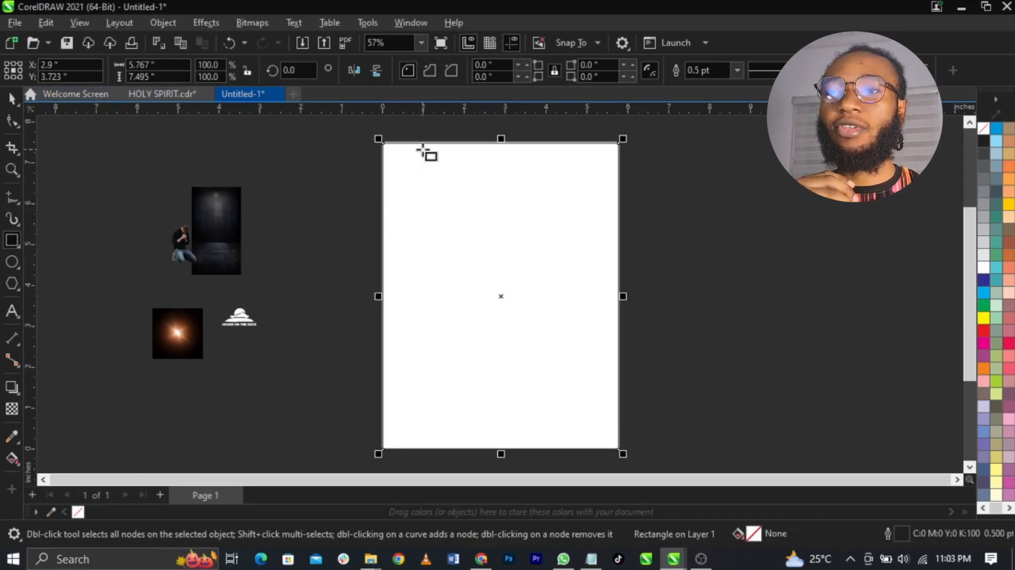
{"action": "scroll", "coordinate": [419, 152], "scroll_direction": "up", "scroll_amount": 3}
{"action": "scroll", "coordinate": [419, 152], "scroll_direction": "down", "scroll_amount": 3}
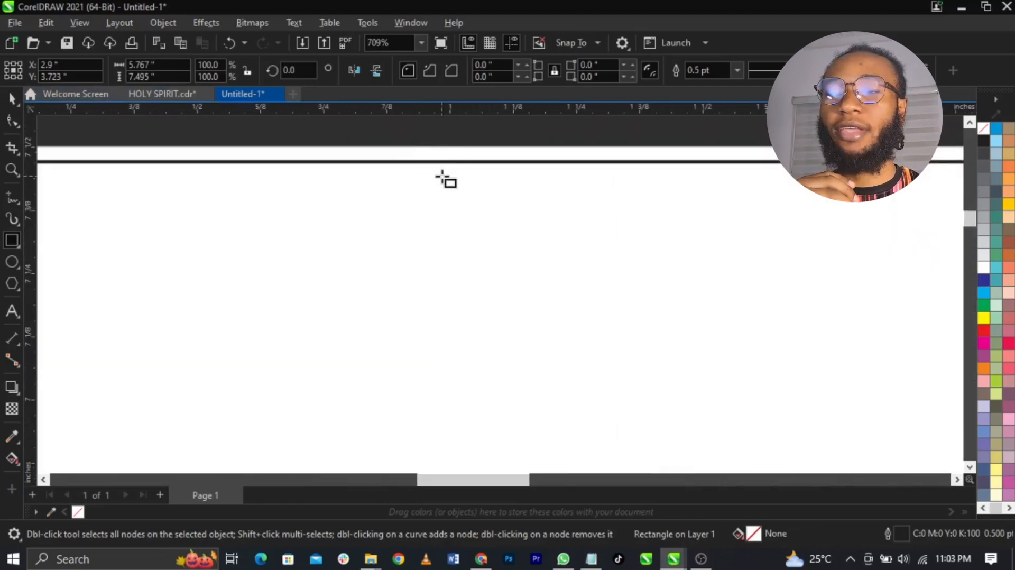
{"action": "scroll", "coordinate": [443, 180], "scroll_direction": "down", "scroll_amount": 2}
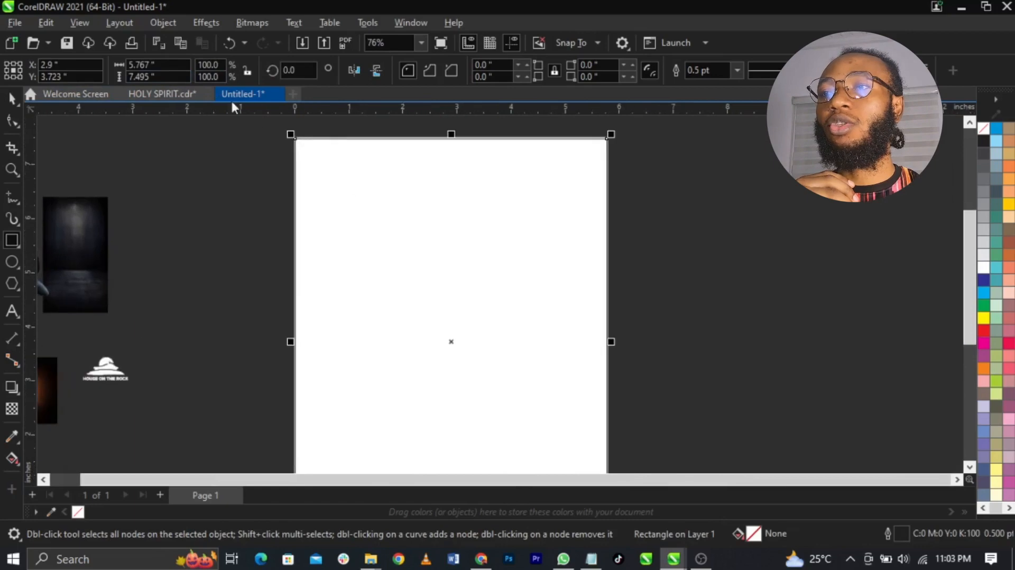
Set the rectangle's size to exactly 5.8 by 7.5 inches and centre it on the page
{"action": "left_click_drag", "start_coordinate": [175, 65], "coordinate": [100, 65]}
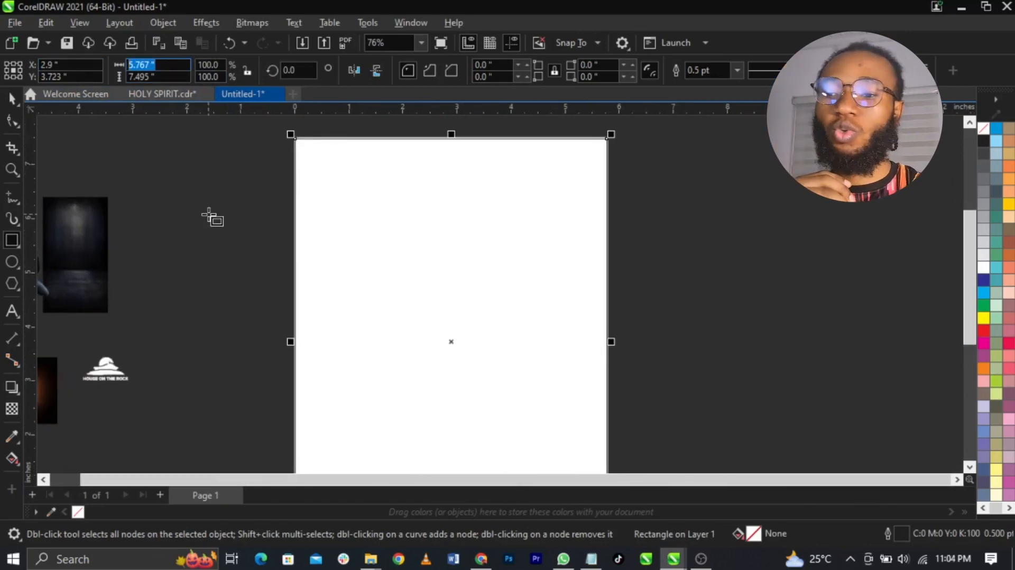
{"action": "type", "text": "5"}
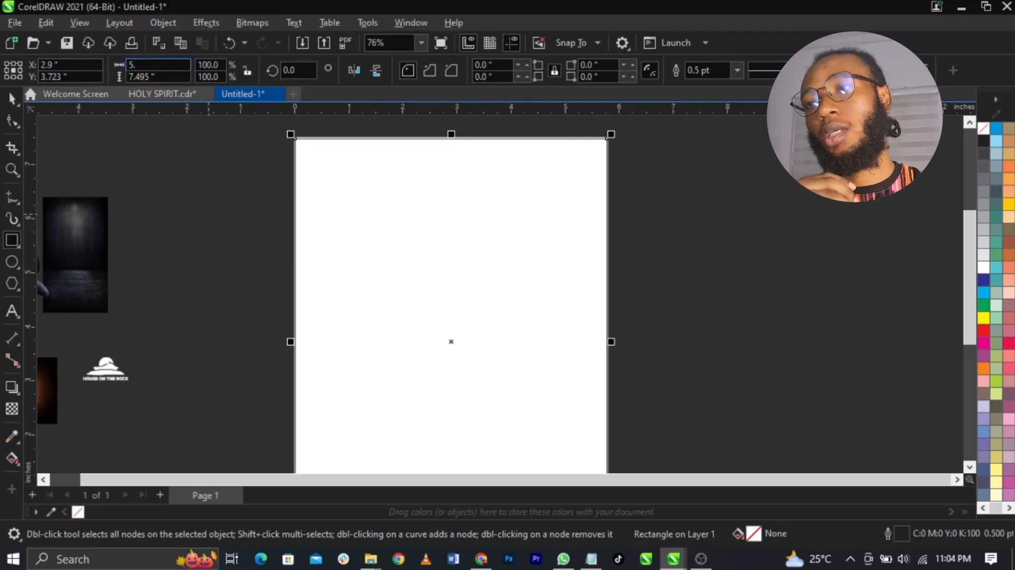
{"action": "type", "text": ".8"}
{"action": "key", "text": "Tab"}
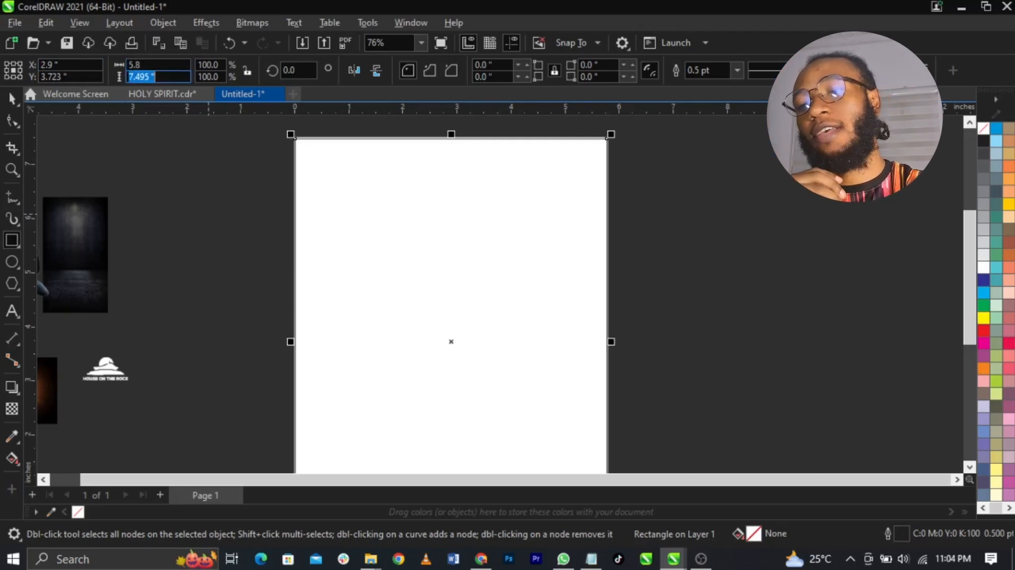
{"action": "type", "text": "7.5"}
{"action": "key", "text": "Return"}
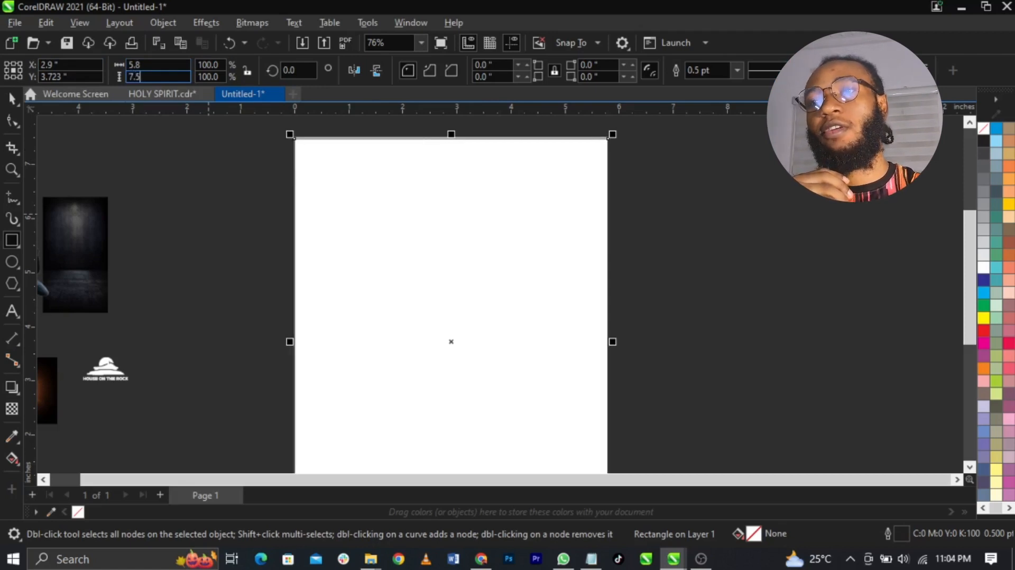
{"action": "scroll", "coordinate": [438, 242], "scroll_direction": "down", "scroll_amount": 3}
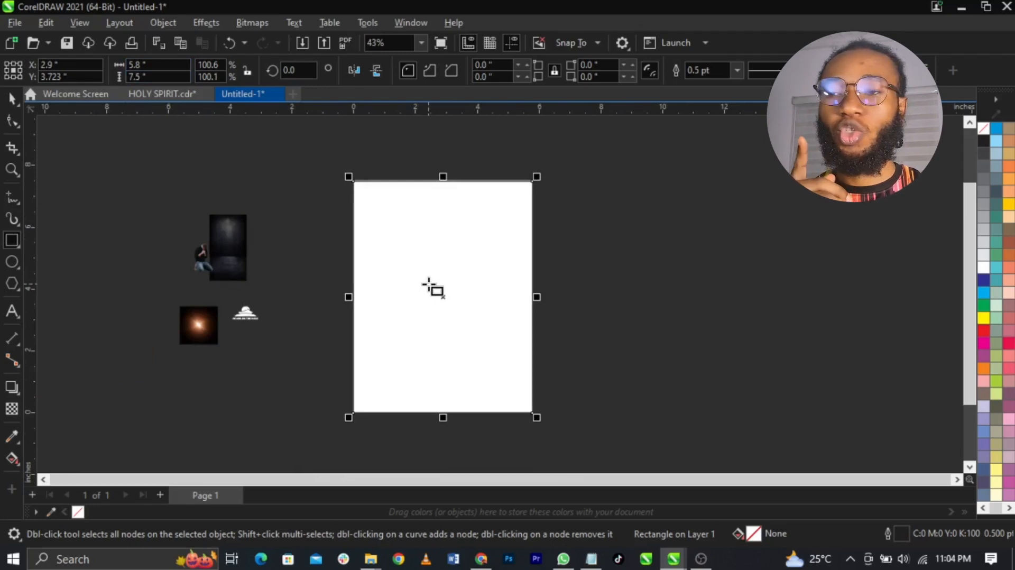
{"action": "key", "text": "p"}
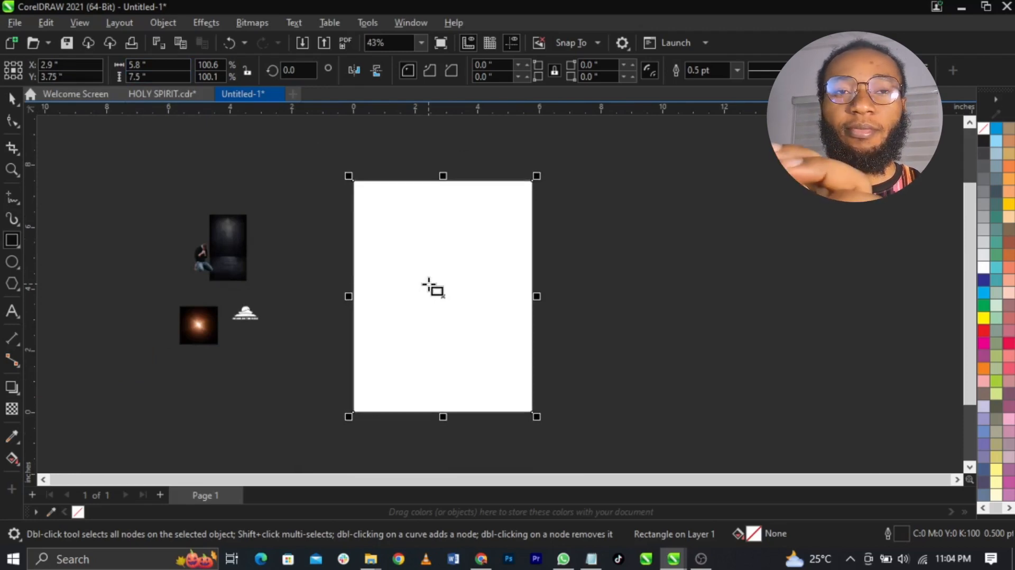
Remove the outline from the page-sized rectangle, keep it centred on the page, and deselect it
{"action": "scroll", "coordinate": [423, 299], "scroll_direction": "up", "scroll_amount": 1}
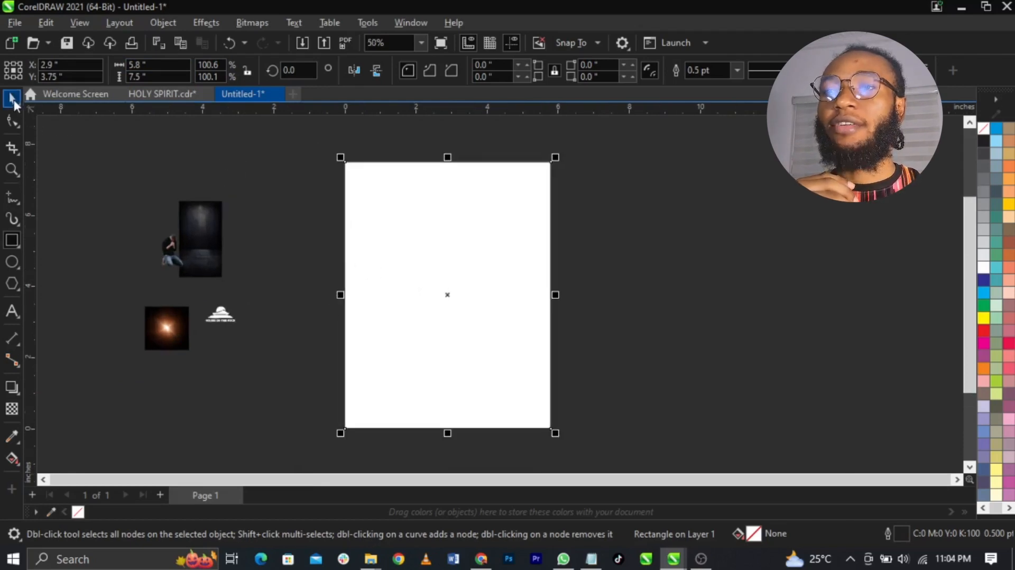
{"action": "left_click", "coordinate": [12, 98]}
{"action": "scroll", "coordinate": [417, 206], "scroll_direction": "up", "scroll_amount": 1}
{"action": "left_click_drag", "start_coordinate": [405, 199], "coordinate": [442, 214]}
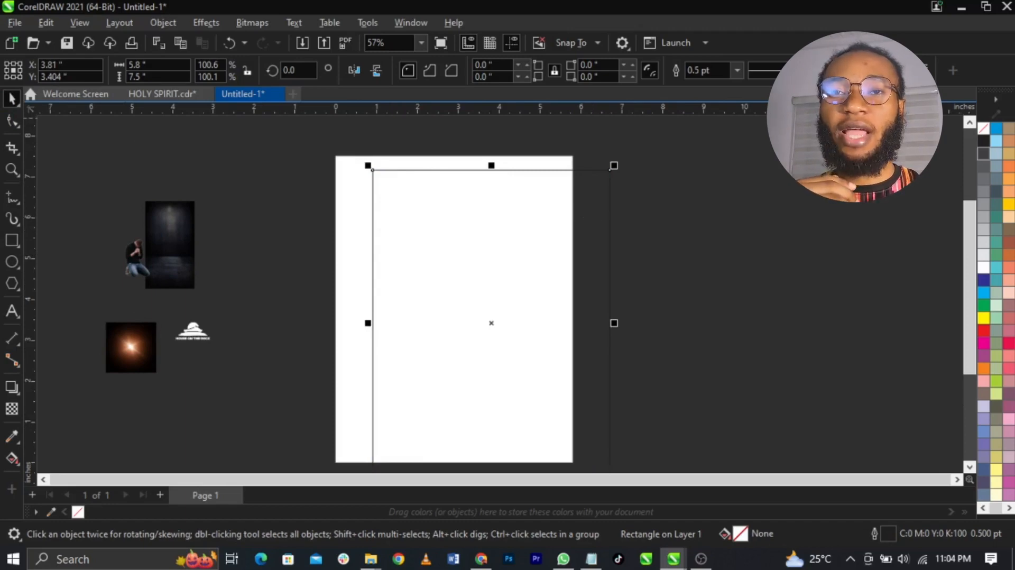
{"action": "right_click", "coordinate": [987, 138]}
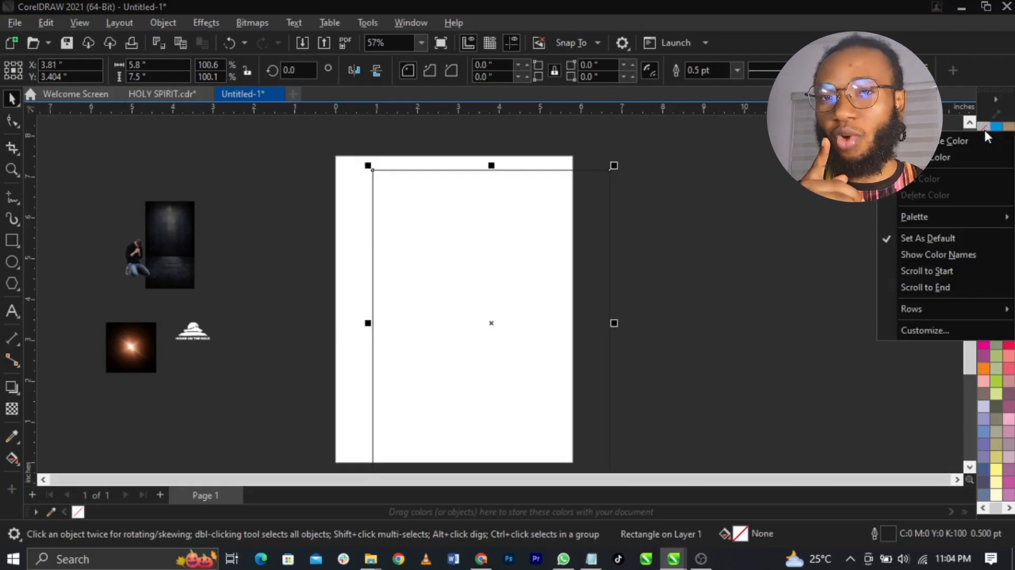
{"action": "left_click", "coordinate": [973, 141]}
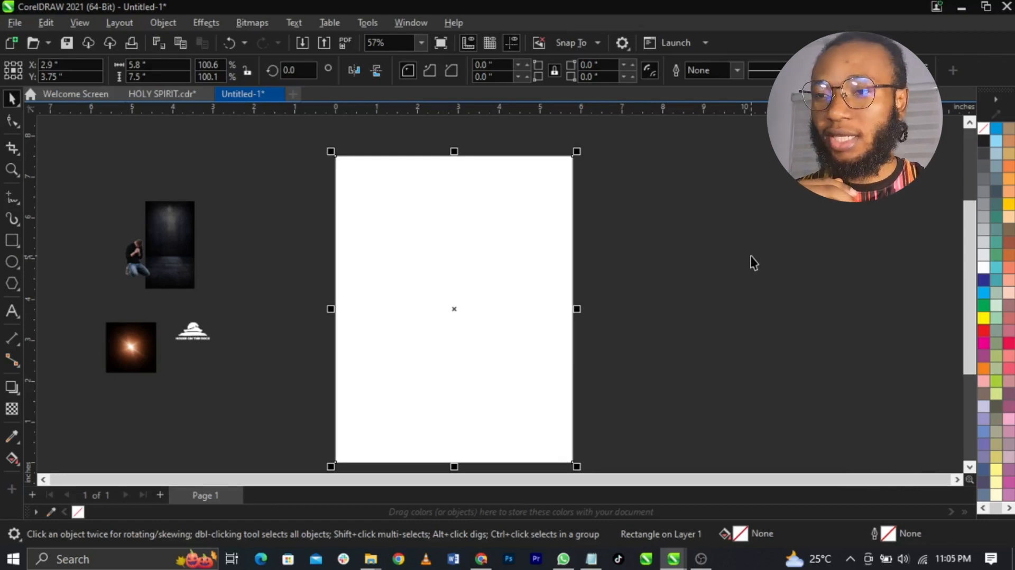
{"action": "left_click", "coordinate": [751, 256]}
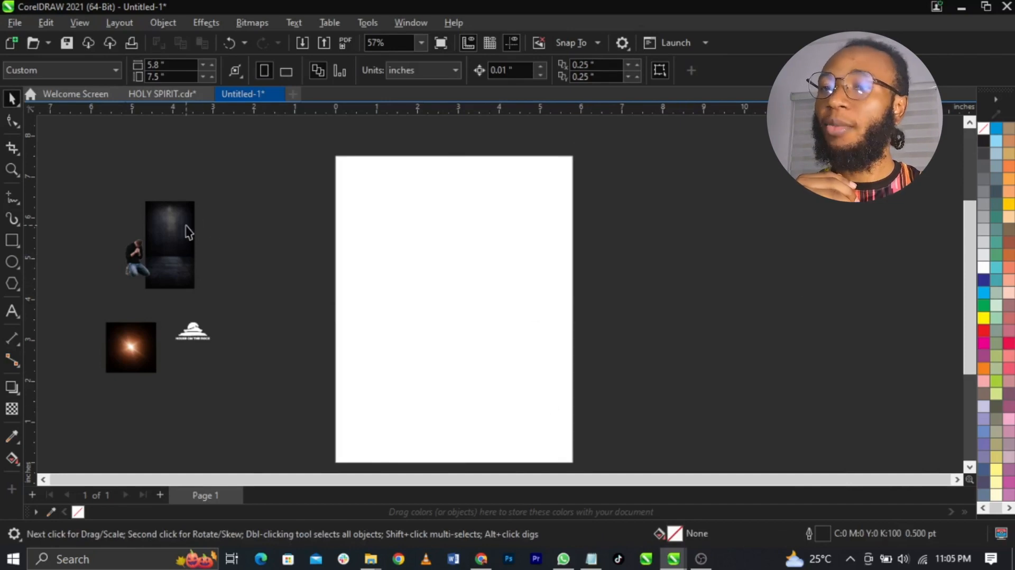
Move the dark room image to the other side of the page and enlarge it to about 4.44 by 7.9 inches
{"action": "left_click_drag", "start_coordinate": [186, 226], "coordinate": [599, 245]}
{"action": "left_click_drag", "start_coordinate": [613, 319], "coordinate": [690, 448]}
{"action": "left_click_drag", "start_coordinate": [690, 219], "coordinate": [709, 261]}
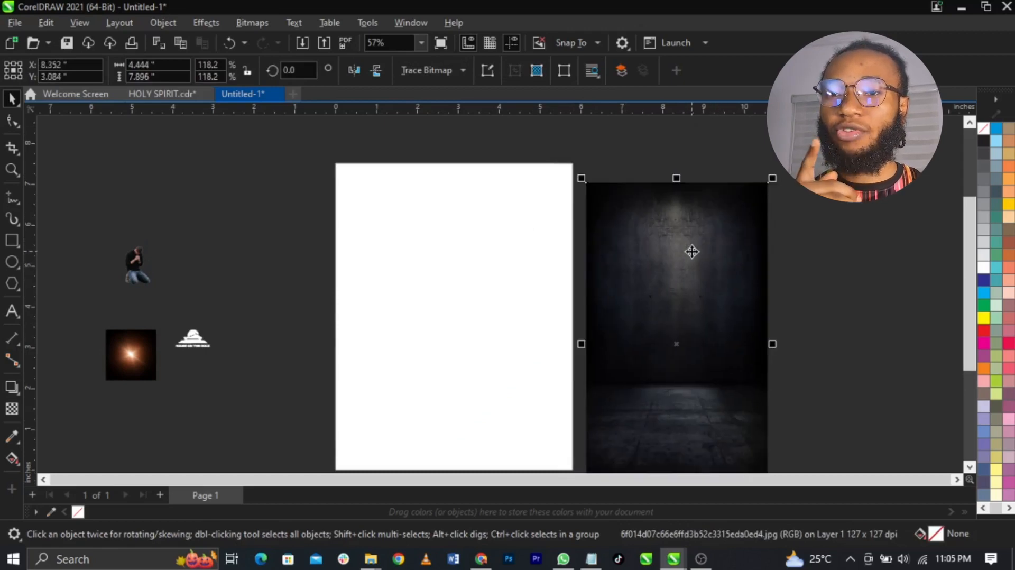
PowerClip the dark room image inside the page-sized rectangle
{"action": "right_click", "coordinate": [692, 252]}
{"action": "left_click", "coordinate": [731, 319]}
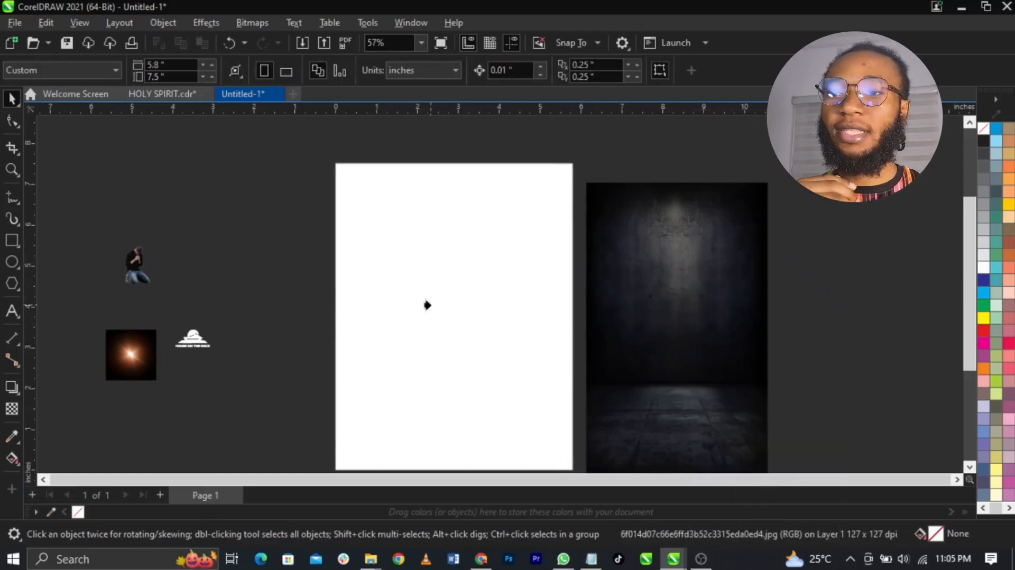
{"action": "left_click", "coordinate": [428, 305]}
{"action": "scroll", "coordinate": [460, 289], "scroll_direction": "down", "scroll_amount": 2}
{"action": "scroll", "coordinate": [461, 290], "scroll_direction": "up", "scroll_amount": 1}
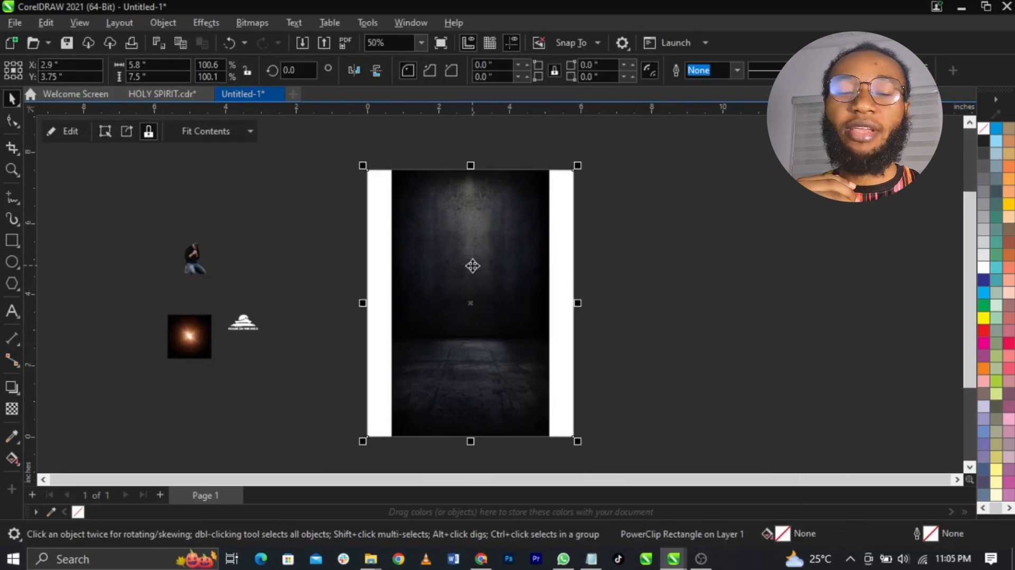
{"action": "right_click", "coordinate": [472, 266]}
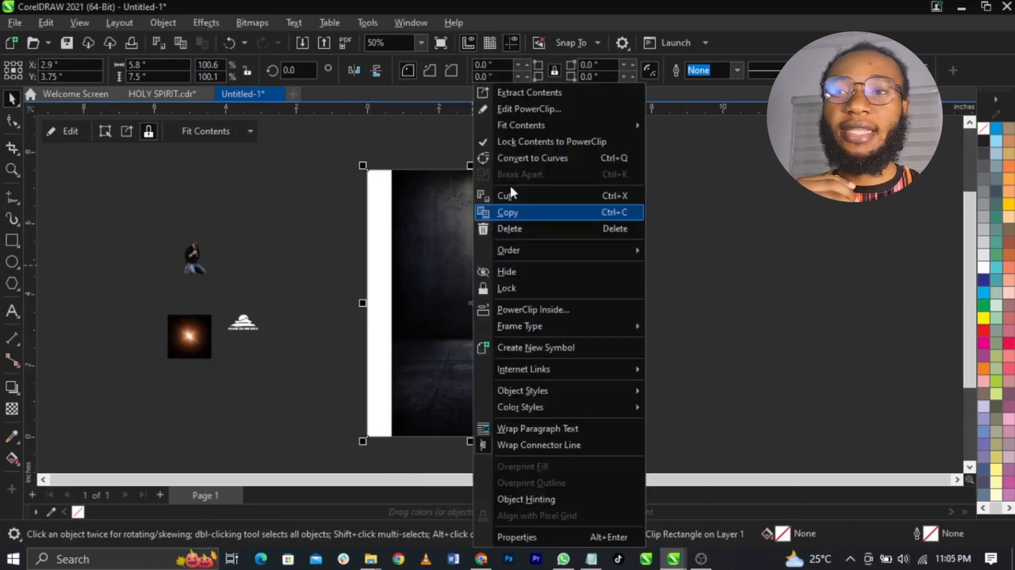
{"action": "left_click", "coordinate": [514, 116]}
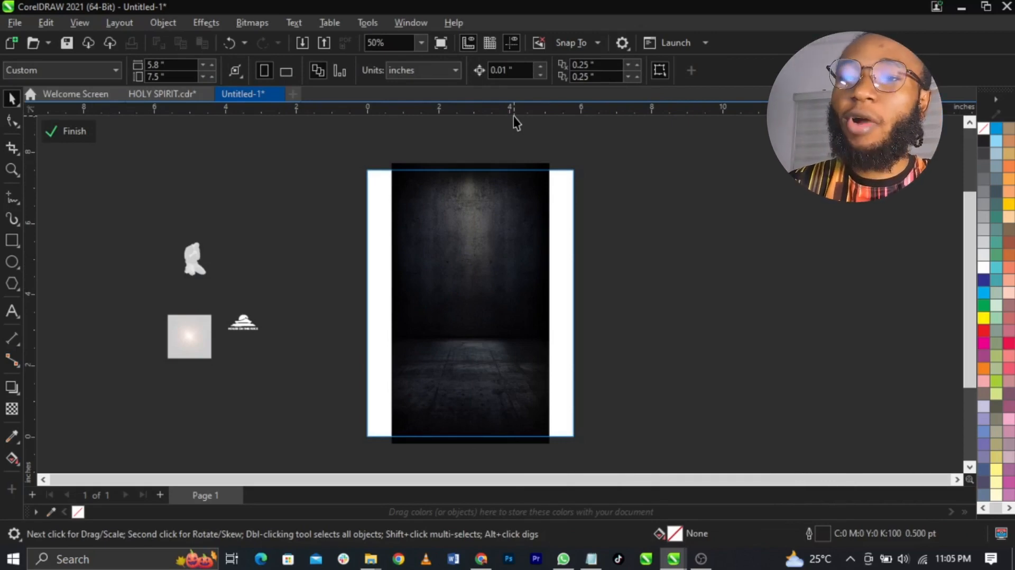
{"action": "left_click", "coordinate": [514, 116], "text": "ctrl"}
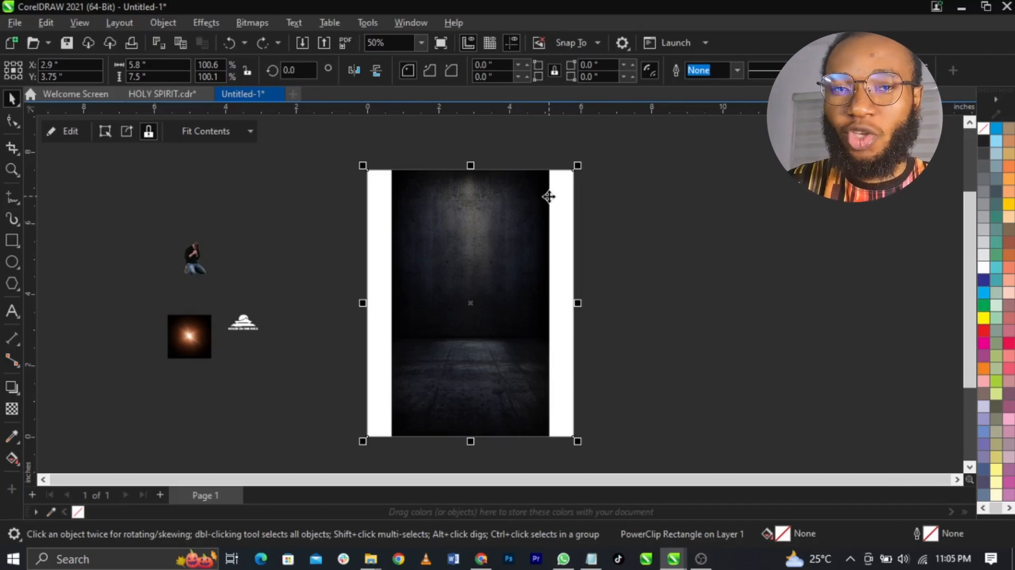
Select the dark room image directly inside its PowerClip frame and shift it right to about X 5.75 inches
{"action": "left_click", "coordinate": [496, 269], "text": "ctrl"}
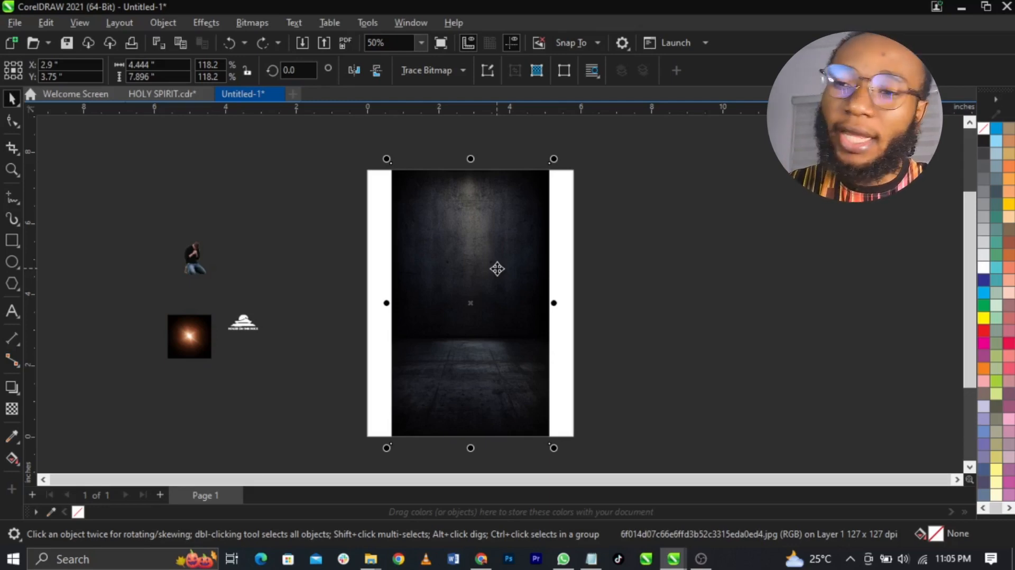
{"action": "left_click", "coordinate": [595, 284]}
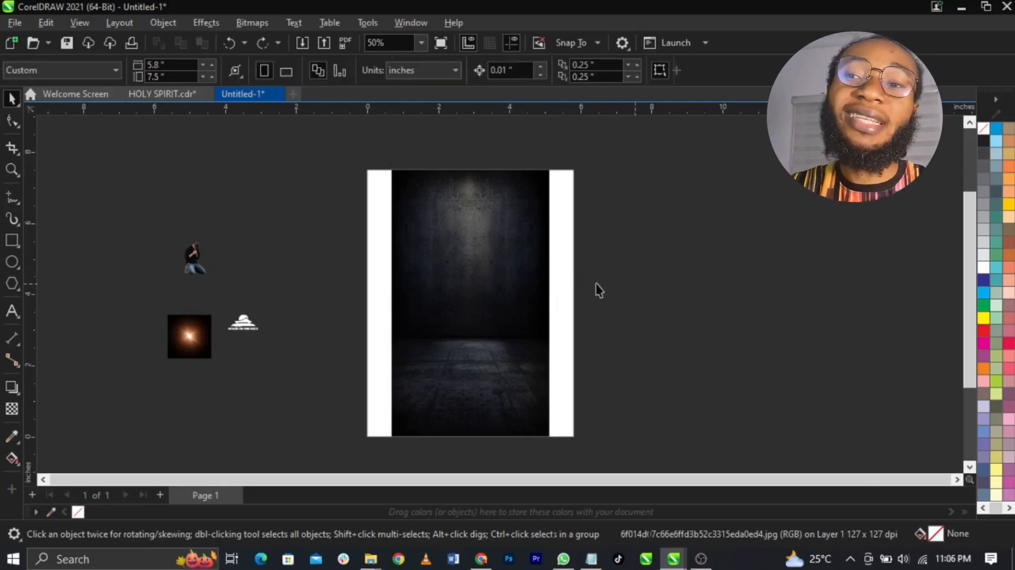
{"action": "left_click", "coordinate": [503, 277]}
{"action": "left_click_drag", "start_coordinate": [503, 277], "coordinate": [605, 283]}
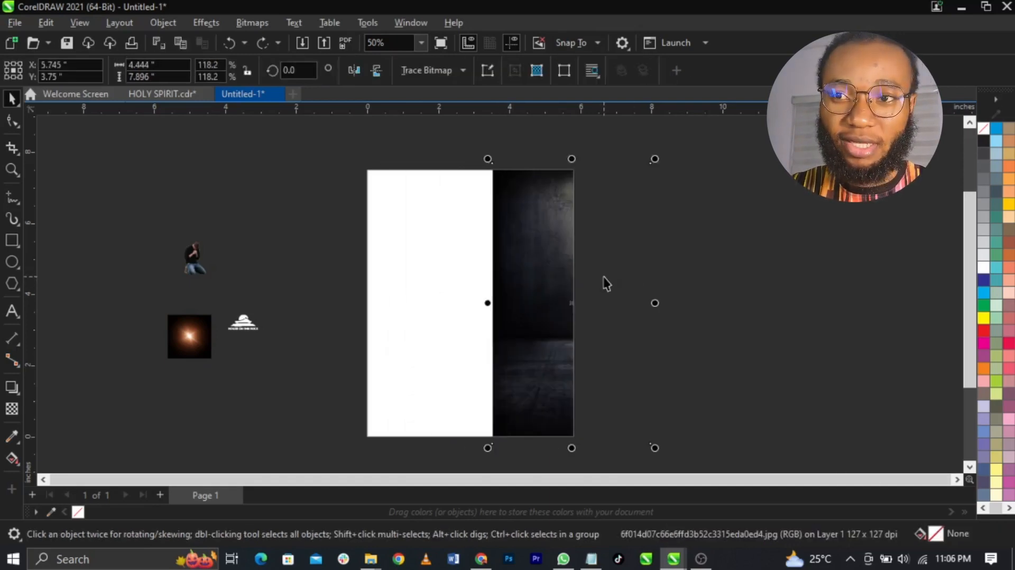
Try moving the dark room image out of its PowerClip frame and back over the page
{"action": "left_click", "coordinate": [652, 267]}
{"action": "left_click", "coordinate": [561, 268]}
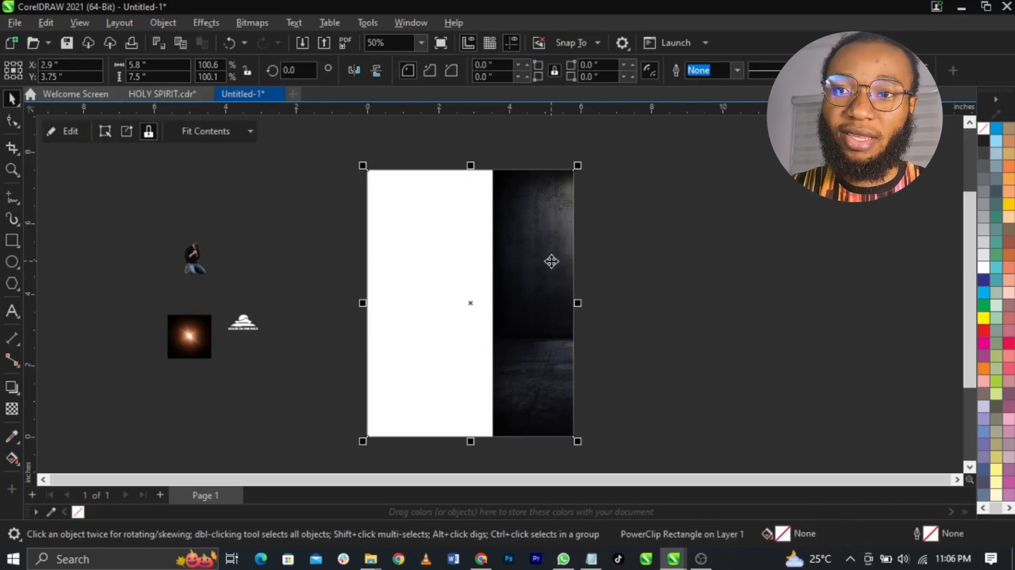
{"action": "left_click", "coordinate": [551, 262], "text": "ctrl"}
{"action": "left_click_drag", "start_coordinate": [547, 255], "coordinate": [713, 272]}
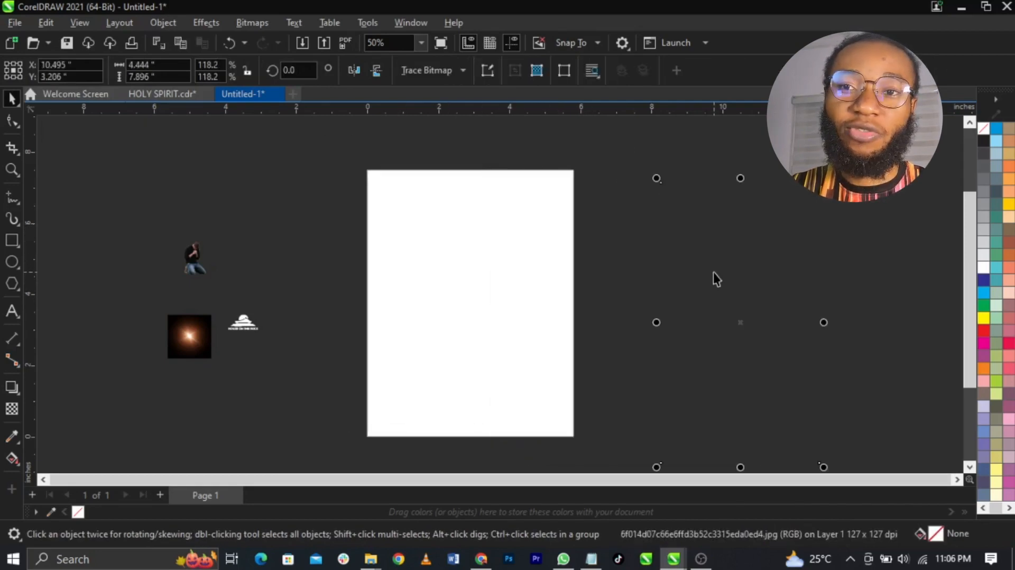
{"action": "left_click_drag", "start_coordinate": [744, 322], "coordinate": [485, 308]}
{"action": "left_click_drag", "start_coordinate": [570, 169], "coordinate": [629, 145]}
Undo the dark room image's moves until it sits centred in the frame, and deselect it
{"action": "key", "text": "ctrl+z"}
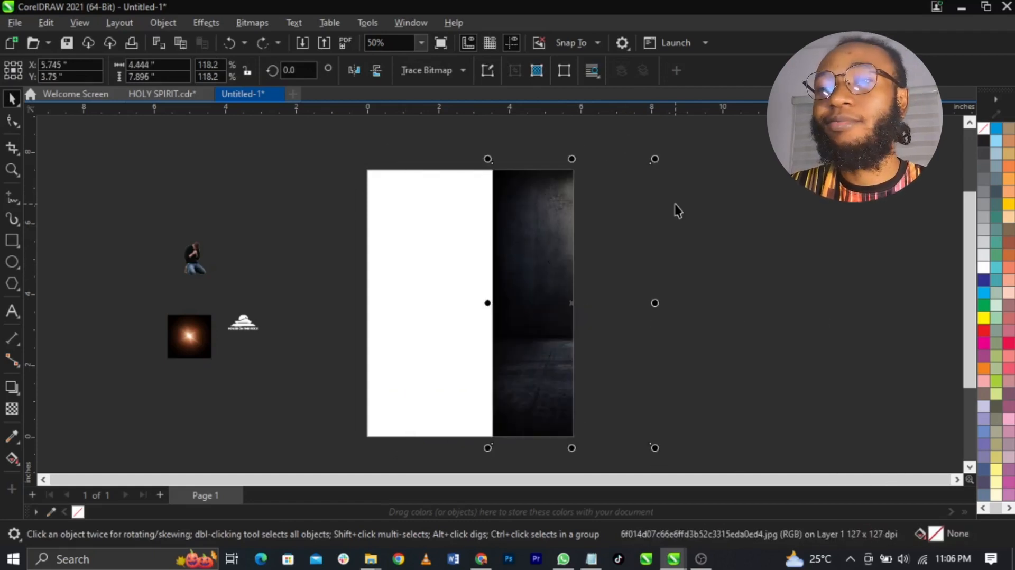
{"action": "left_click", "coordinate": [711, 258]}
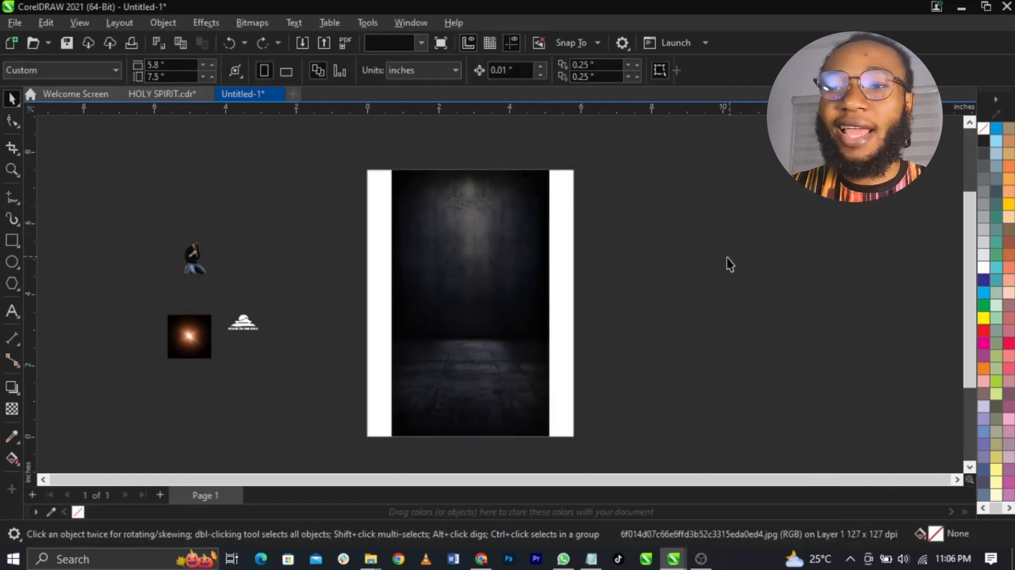
Open the PowerClip contents for editing and enlarge the dark room image from its centre to about 5.95 by 10.57 inches
{"action": "left_click", "coordinate": [494, 292]}
{"action": "right_click", "coordinate": [493, 290]}
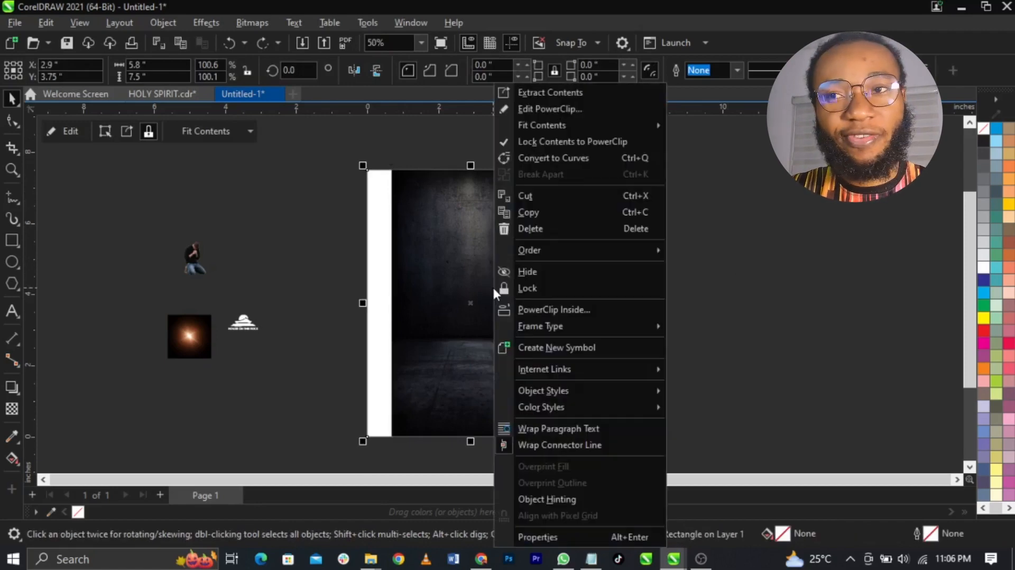
{"action": "left_click", "coordinate": [547, 108]}
{"action": "left_click", "coordinate": [523, 219]}
{"action": "scroll", "coordinate": [534, 216], "scroll_direction": "down", "scroll_amount": 2}
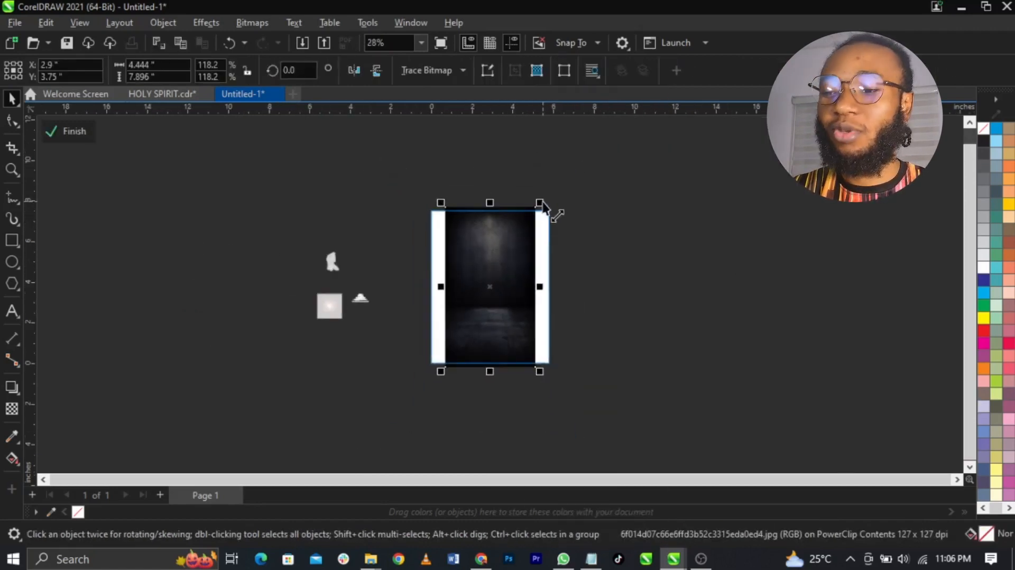
{"action": "left_click_drag", "start_coordinate": [543, 203], "coordinate": [564, 174]}
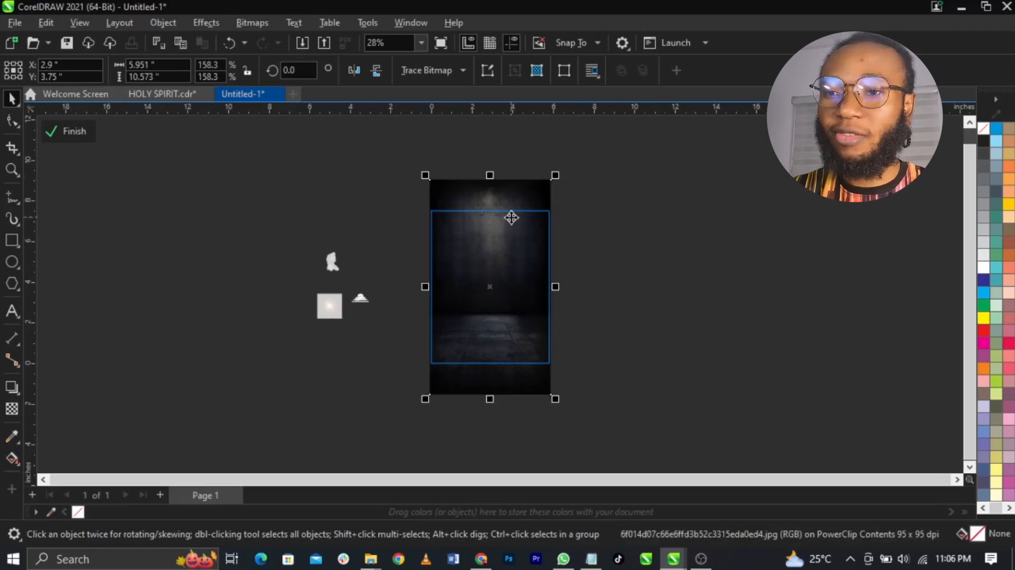
Lower the dark room image's top edge closer to the frame, reducing its height to about 9.25 inches
{"action": "scroll", "coordinate": [507, 212], "scroll_direction": "down", "scroll_amount": 1}
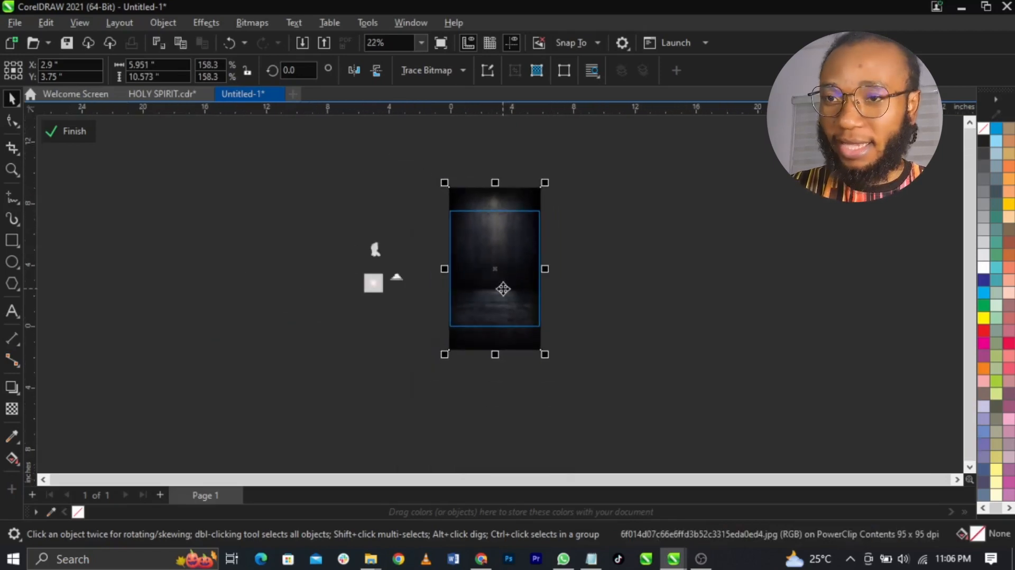
{"action": "scroll", "coordinate": [503, 289], "scroll_direction": "up", "scroll_amount": 5}
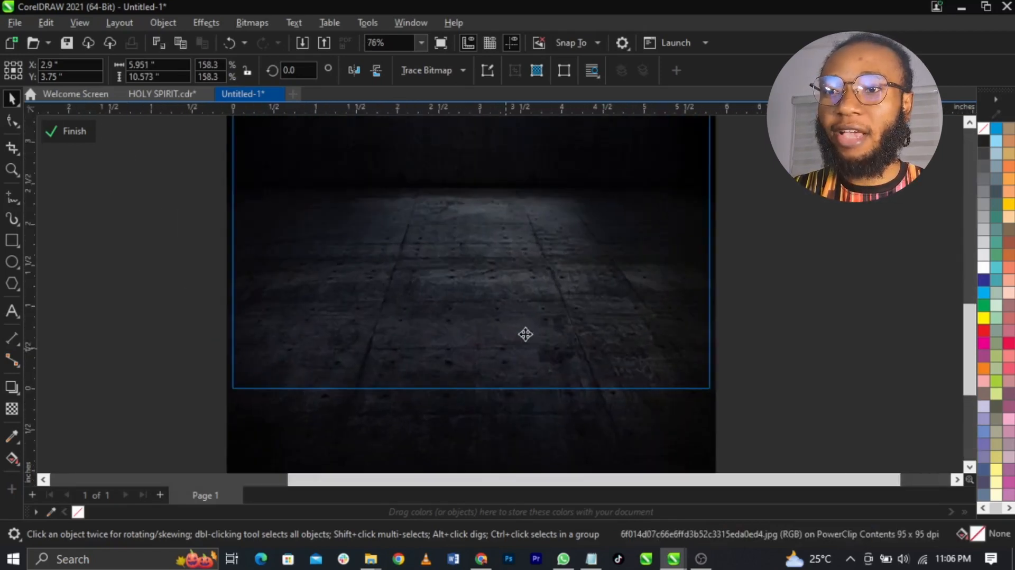
{"action": "scroll", "coordinate": [512, 310], "scroll_direction": "down", "scroll_amount": 5}
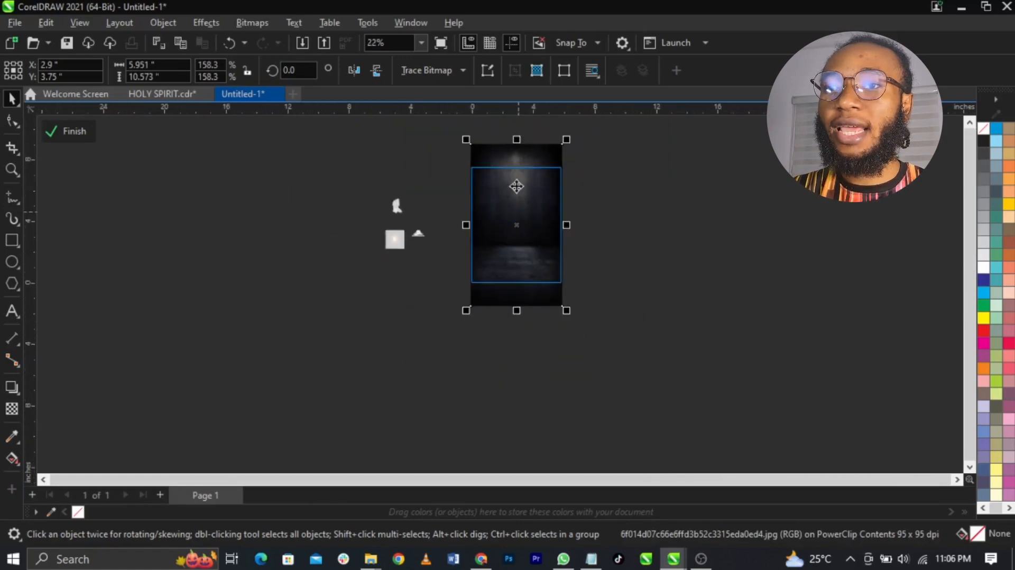
{"action": "scroll", "coordinate": [517, 140], "scroll_direction": "up", "scroll_amount": 3}
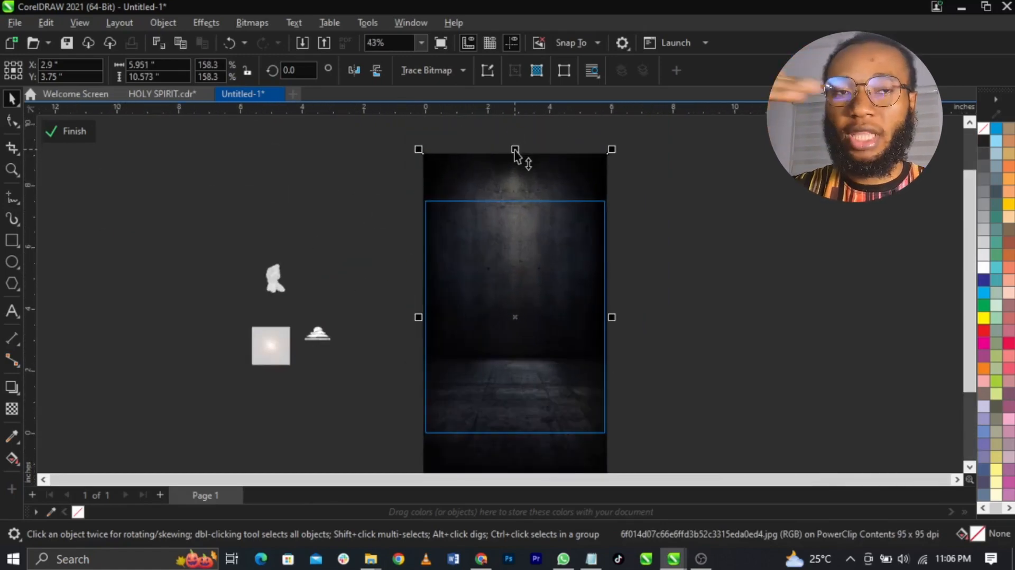
{"action": "left_click_drag", "start_coordinate": [515, 150], "coordinate": [514, 186]}
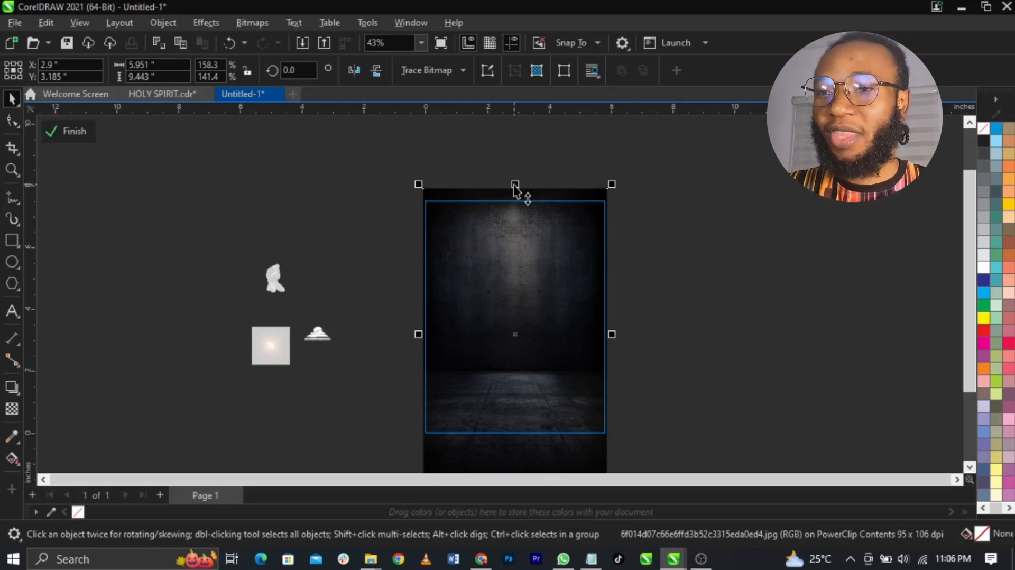
{"action": "scroll", "coordinate": [516, 190], "scroll_direction": "up", "scroll_amount": 2}
{"action": "left_click_drag", "start_coordinate": [519, 195], "coordinate": [521, 202]}
{"action": "scroll", "coordinate": [528, 185], "scroll_direction": "down", "scroll_amount": 3}
{"action": "scroll", "coordinate": [517, 262], "scroll_direction": "up", "scroll_amount": 3}
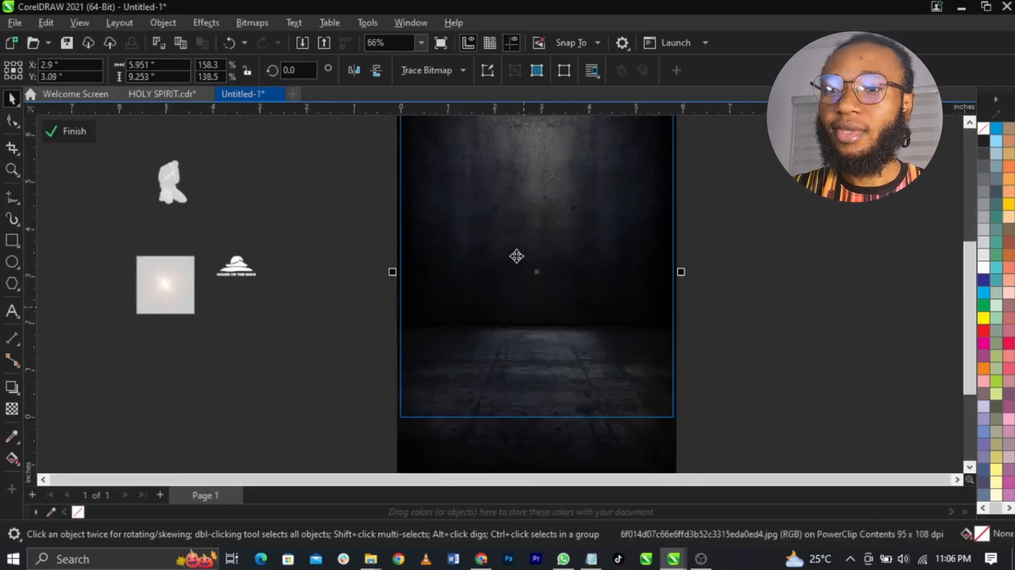
Raise the dark room image's bottom edge until it is about 8.99 inches high, and deselect it
{"action": "scroll", "coordinate": [523, 281], "scroll_direction": "down", "scroll_amount": 2}
{"action": "scroll", "coordinate": [529, 363], "scroll_direction": "up", "scroll_amount": 1}
{"action": "scroll", "coordinate": [529, 363], "scroll_direction": "up", "scroll_amount": 1}
{"action": "left_click_drag", "start_coordinate": [534, 405], "coordinate": [536, 408]}
{"action": "scroll", "coordinate": [535, 410], "scroll_direction": "down", "scroll_amount": 2}
{"action": "scroll", "coordinate": [549, 320], "scroll_direction": "up", "scroll_amount": 2}
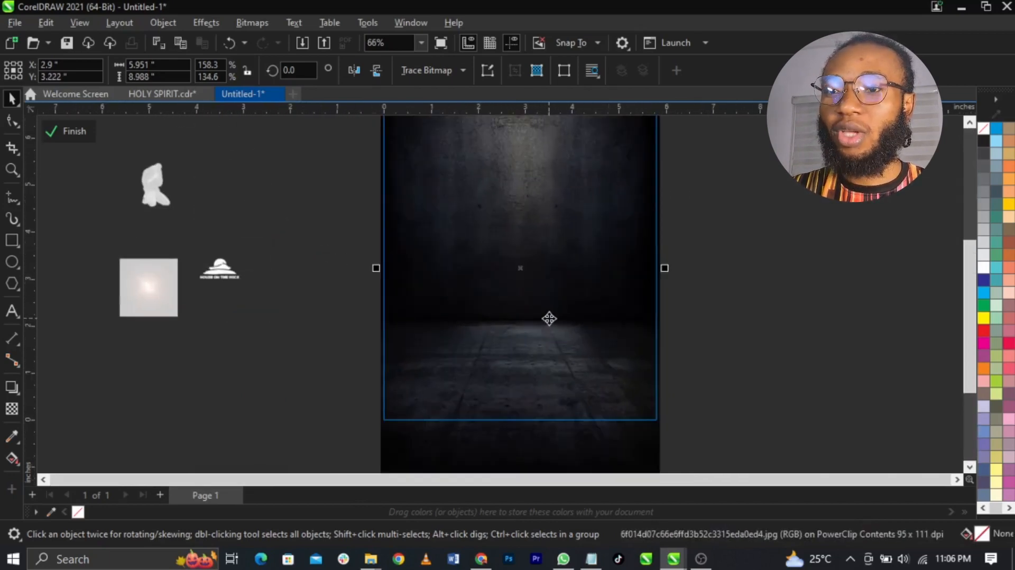
{"action": "left_click", "coordinate": [677, 347]}
Draw a rectangle about 7 by 4 inches over the upper half of the image, extending past the frame's sides
{"action": "scroll", "coordinate": [569, 254], "scroll_direction": "down", "scroll_amount": 2}
{"action": "scroll", "coordinate": [535, 252], "scroll_direction": "up", "scroll_amount": 1}
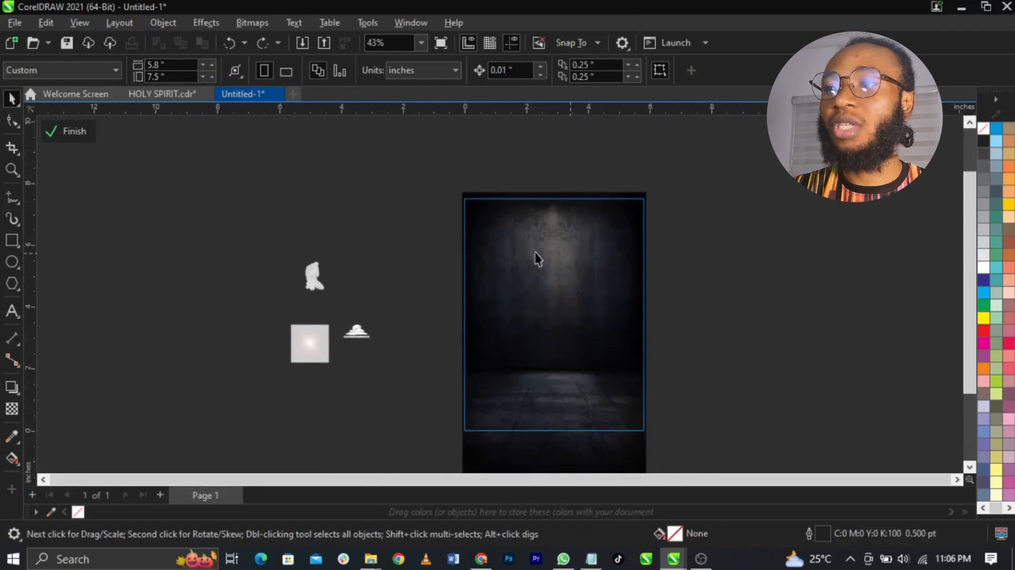
{"action": "left_click", "coordinate": [10, 242]}
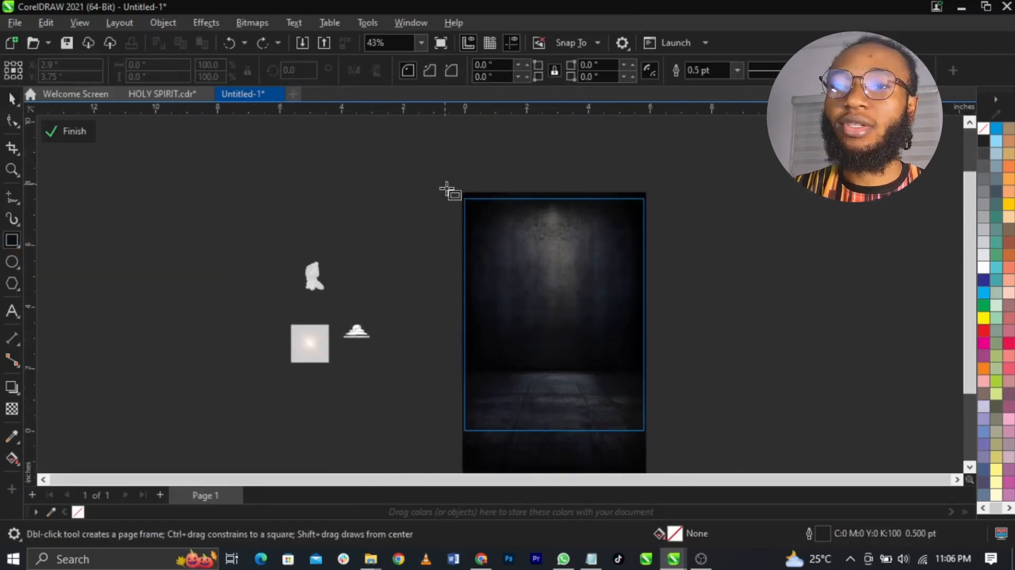
{"action": "left_click_drag", "start_coordinate": [445, 184], "coordinate": [665, 312]}
{"action": "key", "text": "space"}
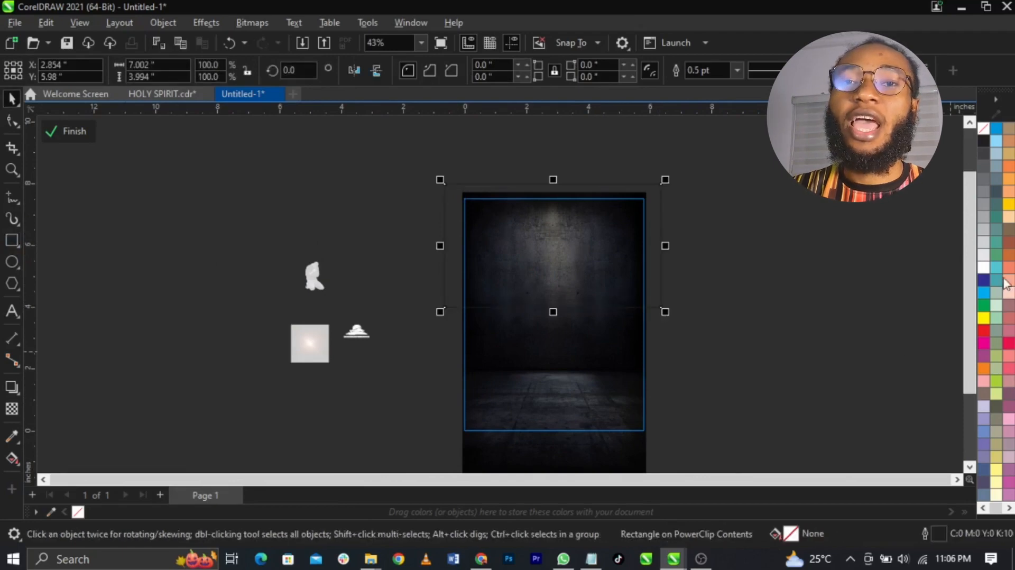
Fill the rectangle with rich black (C100 M100 Y100 K100) and remove its outline
{"action": "scroll", "coordinate": [1000, 278], "scroll_direction": "down", "scroll_amount": 1}
{"action": "left_click", "coordinate": [1008, 255]}
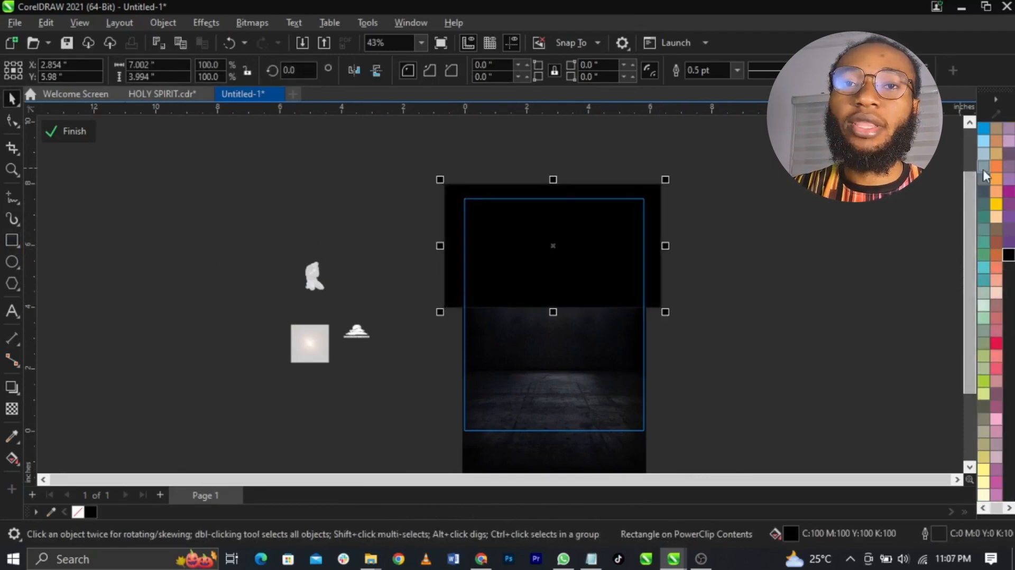
{"action": "scroll", "coordinate": [999, 165], "scroll_direction": "up", "scroll_amount": 1}
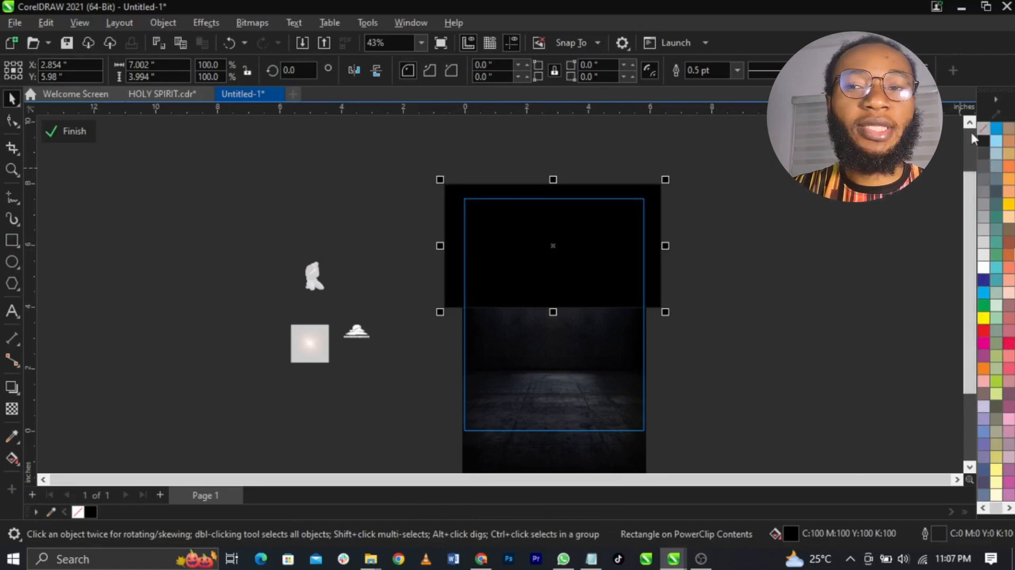
{"action": "scroll", "coordinate": [606, 329], "scroll_direction": "up", "scroll_amount": 10}
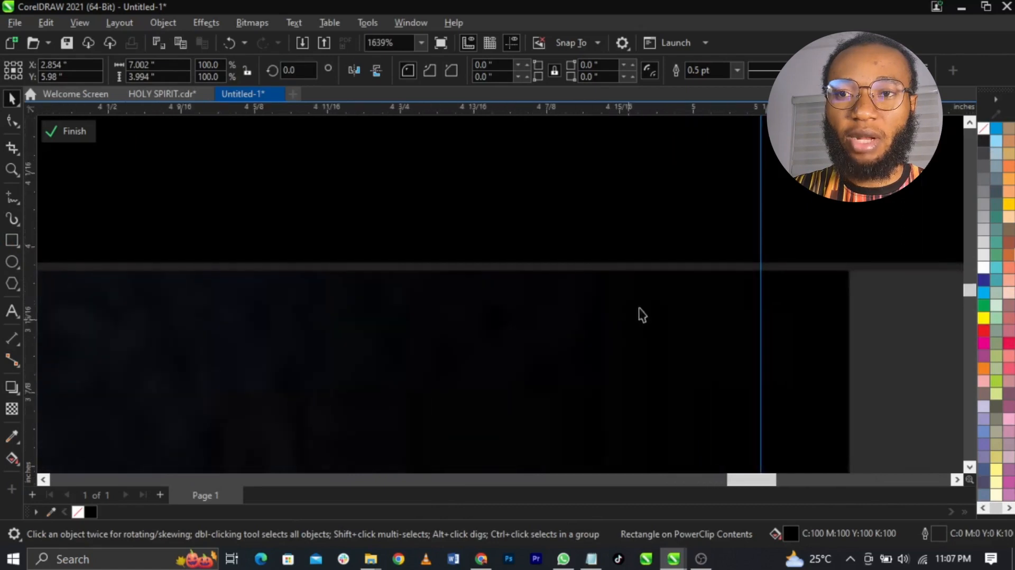
{"action": "right_click", "coordinate": [984, 138]}
{"action": "left_click", "coordinate": [981, 142]}
{"action": "scroll", "coordinate": [627, 263], "scroll_direction": "down", "scroll_amount": 10}
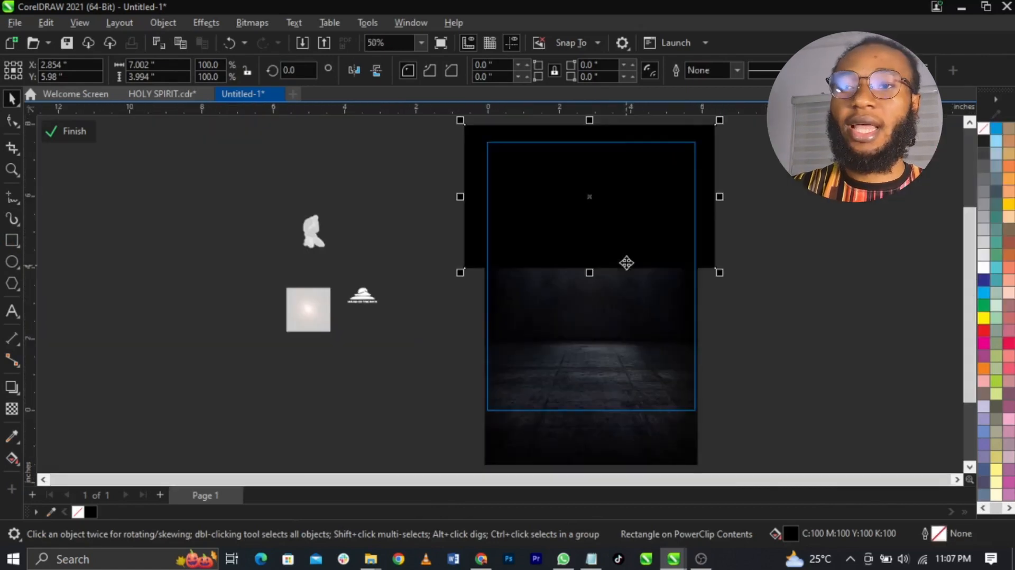
Apply a vertical fountain transparency to the black rectangle, opaque above and fading out downward at -90°
{"action": "scroll", "coordinate": [653, 208], "scroll_direction": "up", "scroll_amount": 1}
{"action": "scroll", "coordinate": [573, 236], "scroll_direction": "down", "scroll_amount": 1}
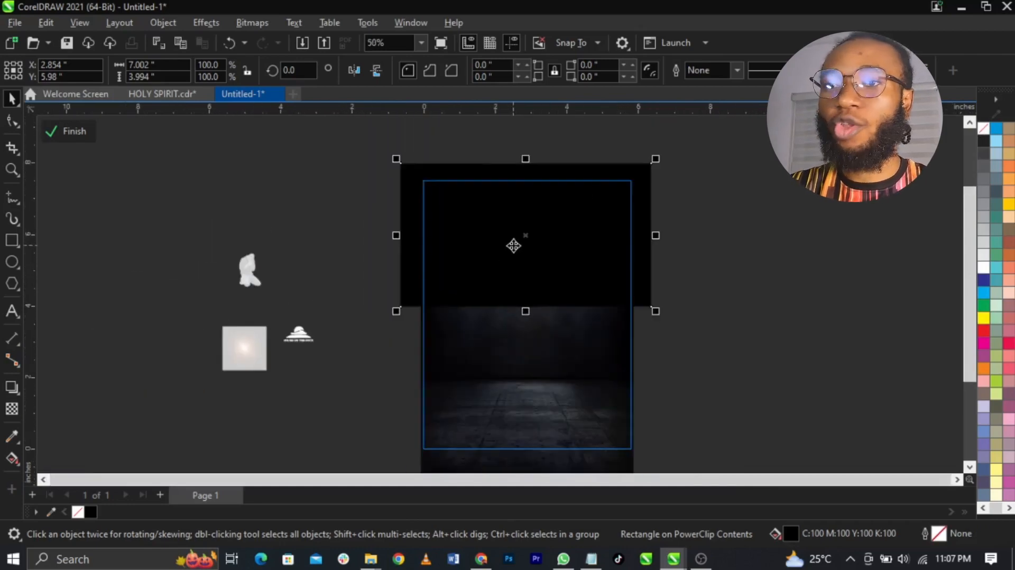
{"action": "scroll", "coordinate": [529, 240], "scroll_direction": "up", "scroll_amount": 1}
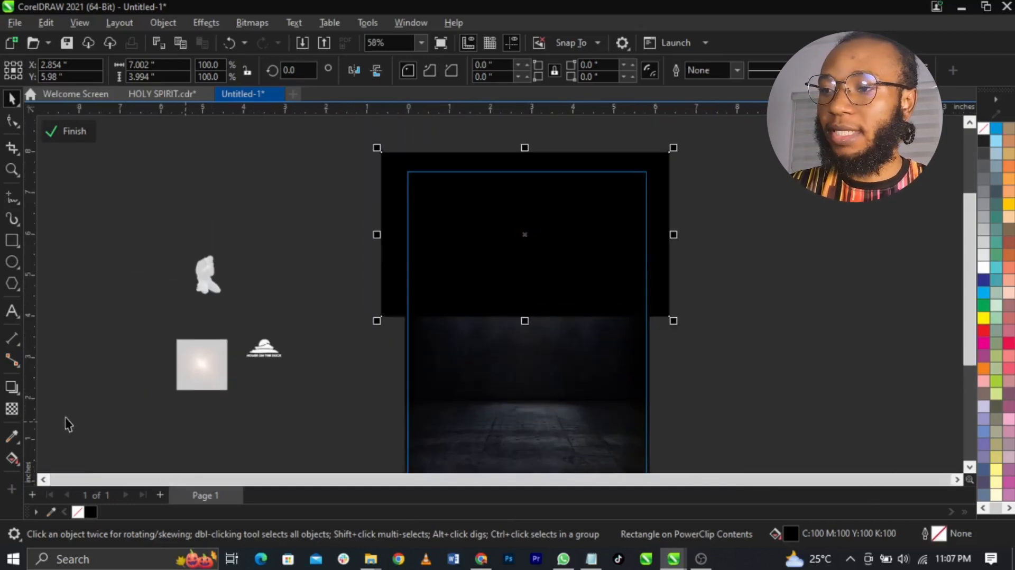
{"action": "left_click", "coordinate": [14, 411]}
{"action": "left_click_drag", "start_coordinate": [532, 201], "coordinate": [532, 316]}
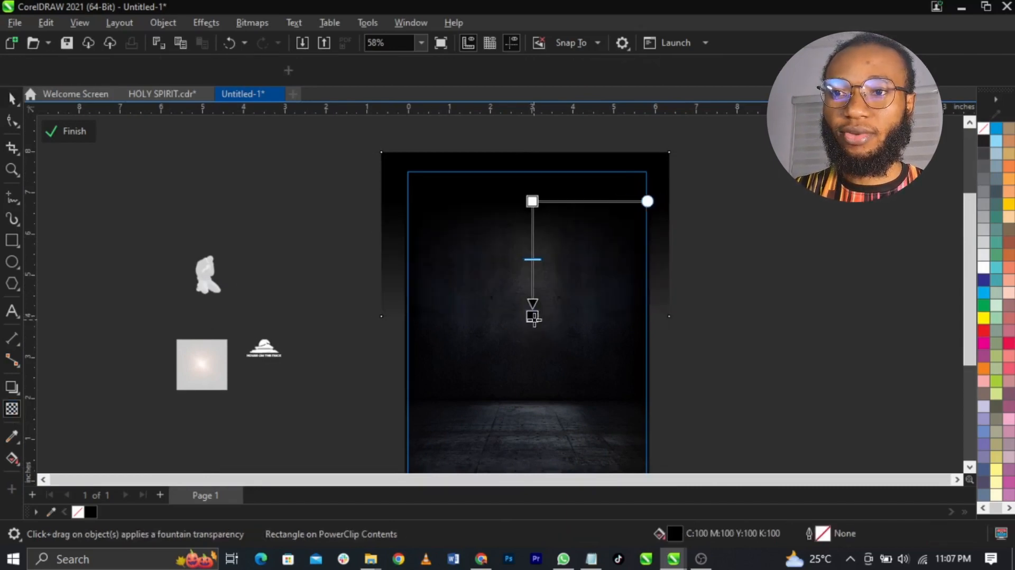
{"action": "left_click_drag", "start_coordinate": [532, 201], "coordinate": [532, 221]}
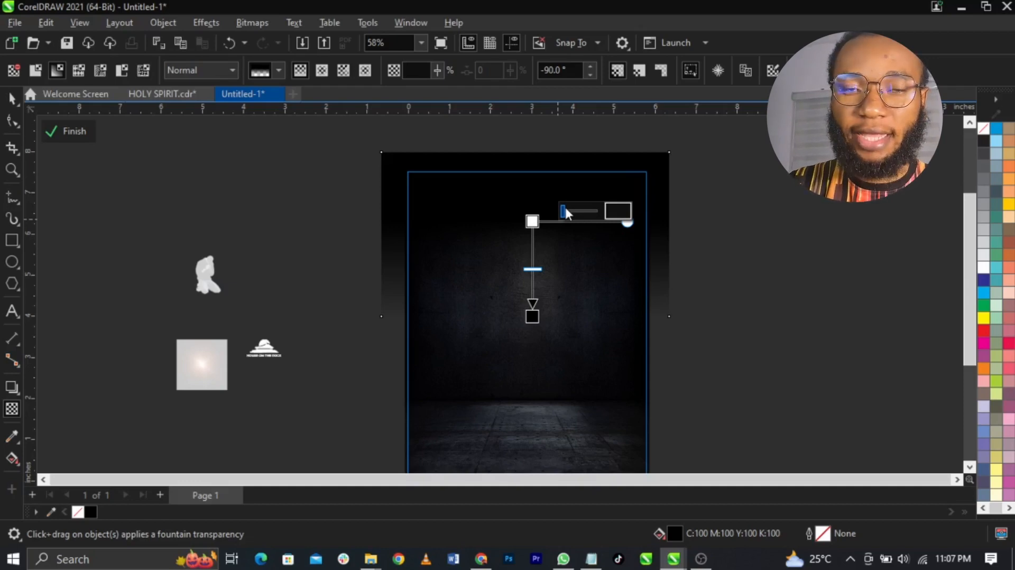
Set the upper node of the rectangle's fountain transparency to 32%
{"action": "scroll", "coordinate": [533, 222], "scroll_direction": "up", "scroll_amount": 5}
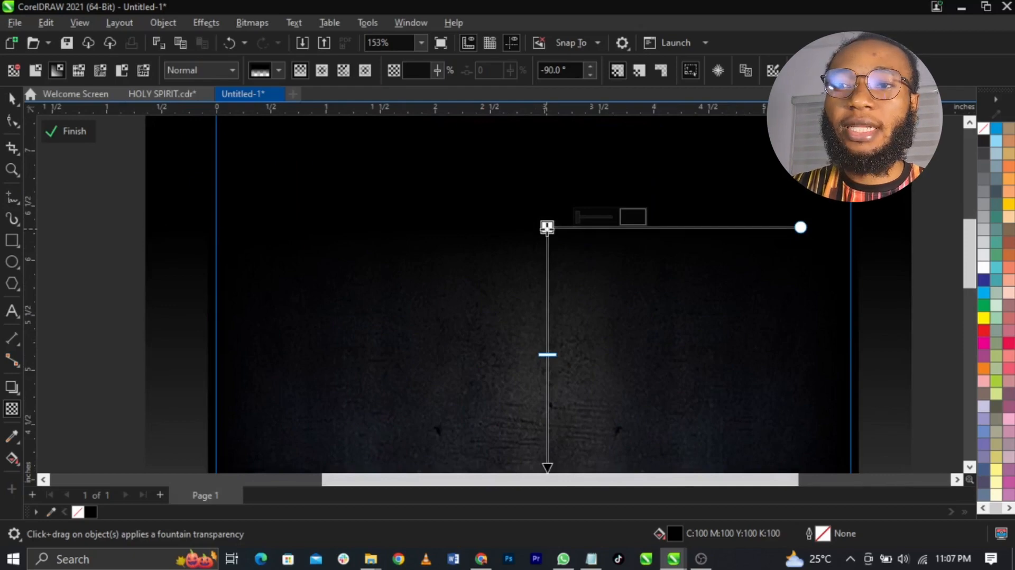
{"action": "left_click", "coordinate": [547, 227]}
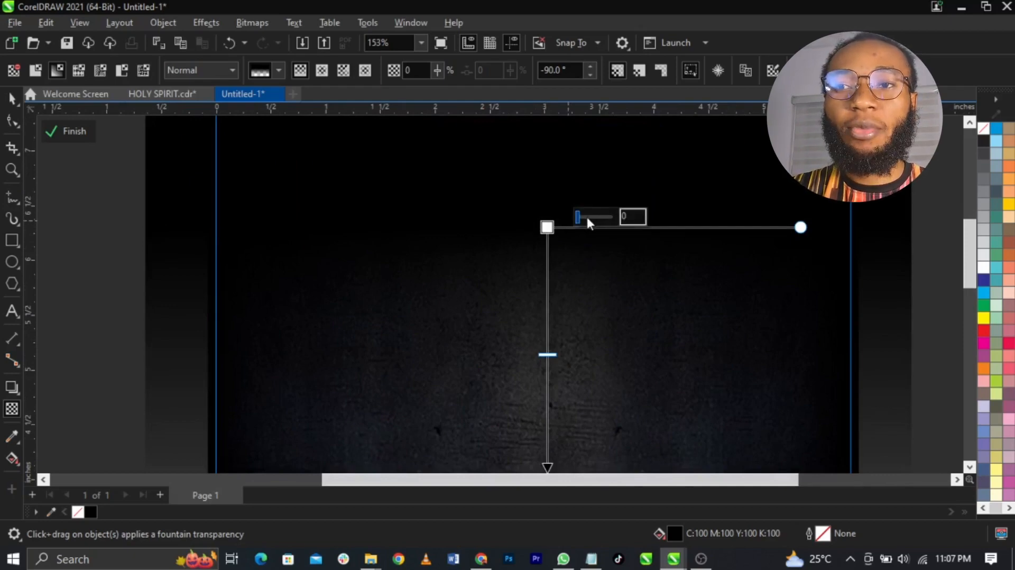
{"action": "mouse_move", "coordinate": [587, 219]}
{"action": "left_mouse_down"}
{"action": "mouse_move", "coordinate": [609, 219]}
{"action": "mouse_move", "coordinate": [588, 215]}
{"action": "left_mouse_up"}
{"action": "scroll", "coordinate": [582, 244], "scroll_direction": "down", "scroll_amount": 5}
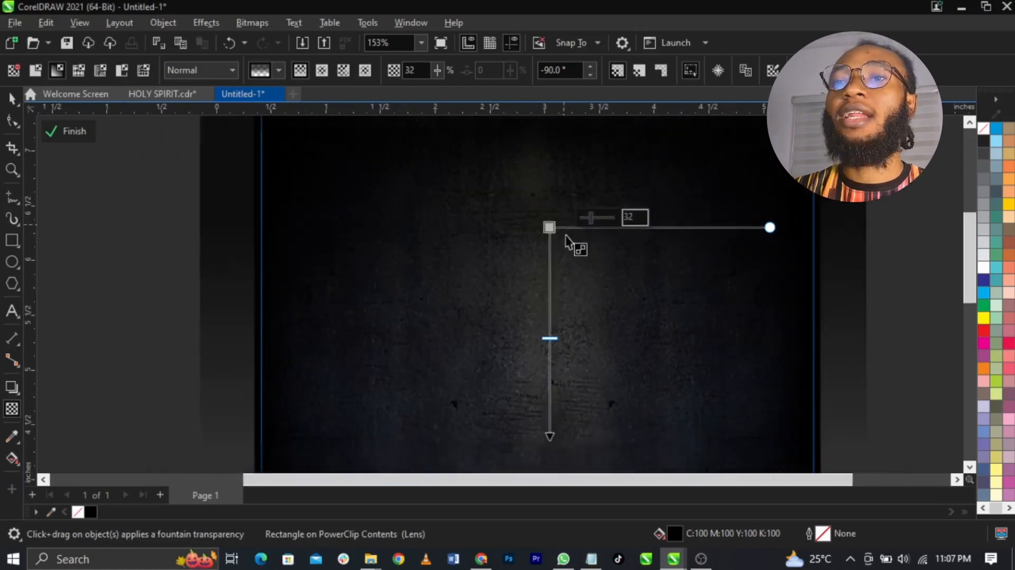
Stretch the gradient rectangle vertically to about 5.85 inches high so its fade reaches down to the floor
{"action": "key", "text": "space"}
{"action": "left_click_drag", "start_coordinate": [556, 311], "coordinate": [555, 369]}
{"action": "left_click_drag", "start_coordinate": [568, 263], "coordinate": [567, 255]}
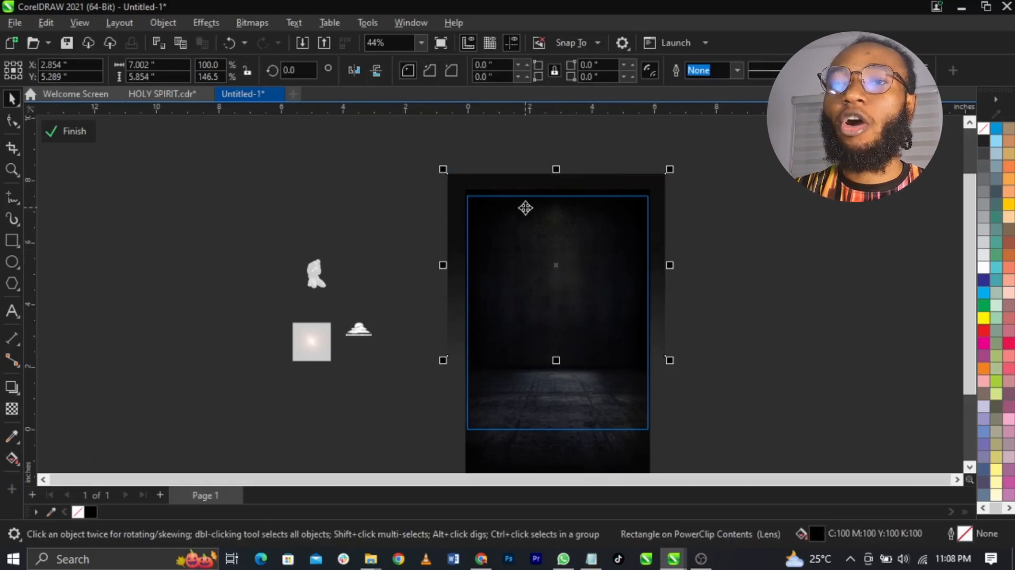
Try shifting the gradient rectangle sideways and undo the move
{"action": "left_click_drag", "start_coordinate": [526, 208], "coordinate": [567, 208]}
{"action": "key", "text": "ctrl+z"}
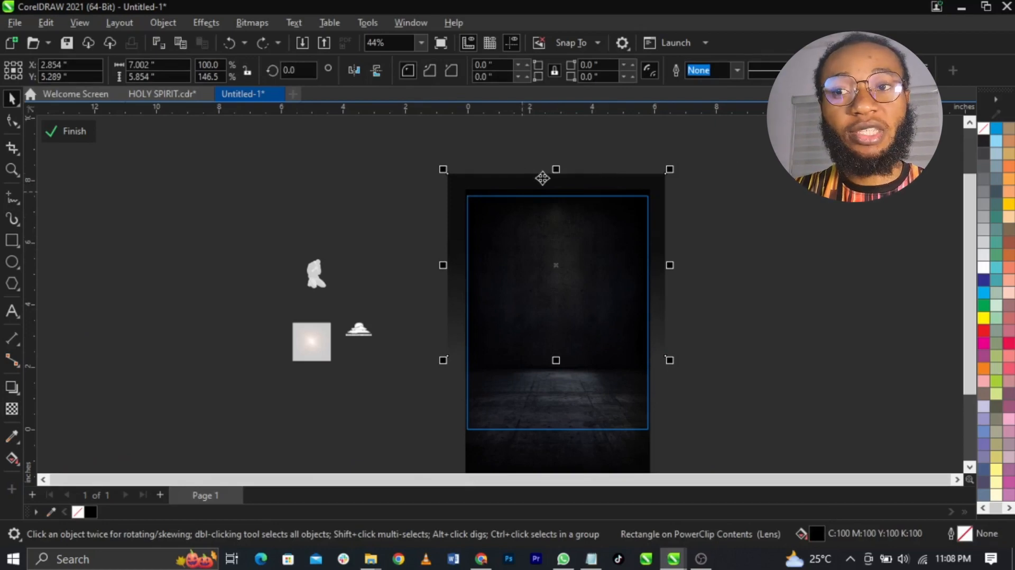
{"action": "scroll", "coordinate": [553, 164], "scroll_direction": "up", "scroll_amount": 2}
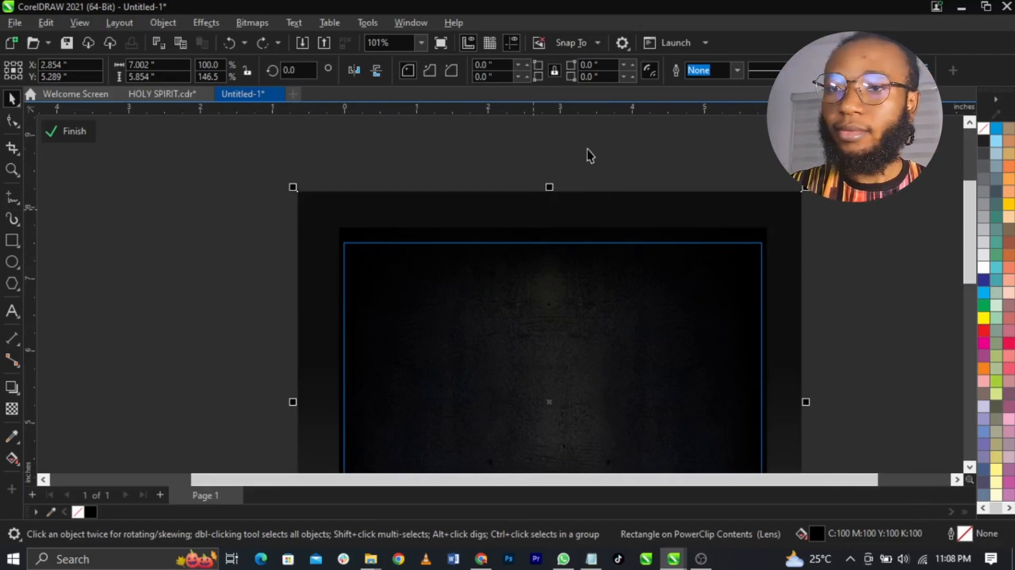
{"action": "scroll", "coordinate": [584, 155], "scroll_direction": "down", "scroll_amount": 2}
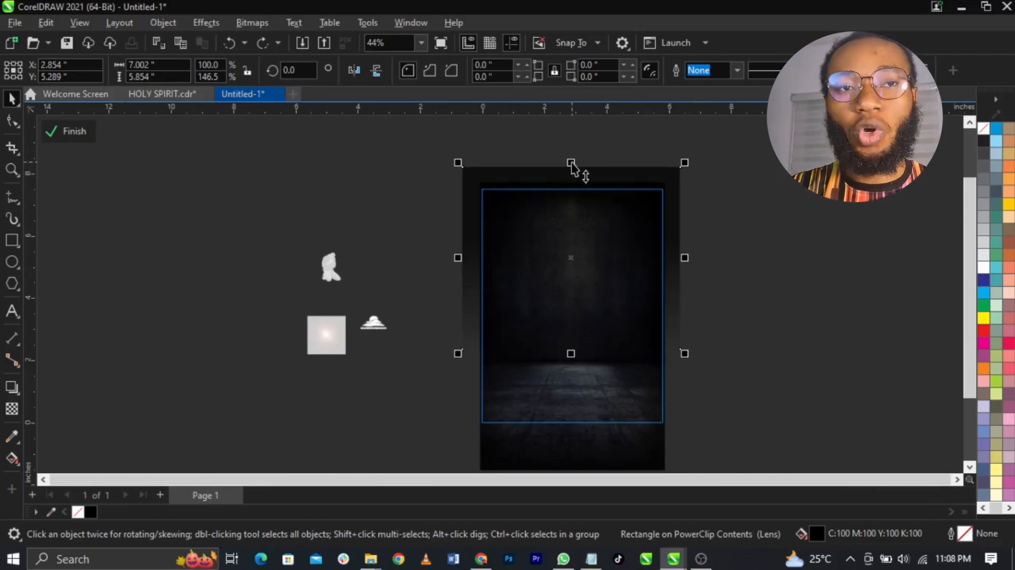
Duplicate the gradient rectangle in place and mirror the copy vertically so its dark end faces down
{"action": "left_click_drag", "start_coordinate": [572, 163], "coordinate": [687, 356]}
{"action": "scroll", "coordinate": [582, 295], "scroll_direction": "down", "scroll_amount": 1}
{"action": "scroll", "coordinate": [578, 391], "scroll_direction": "up", "scroll_amount": 2}
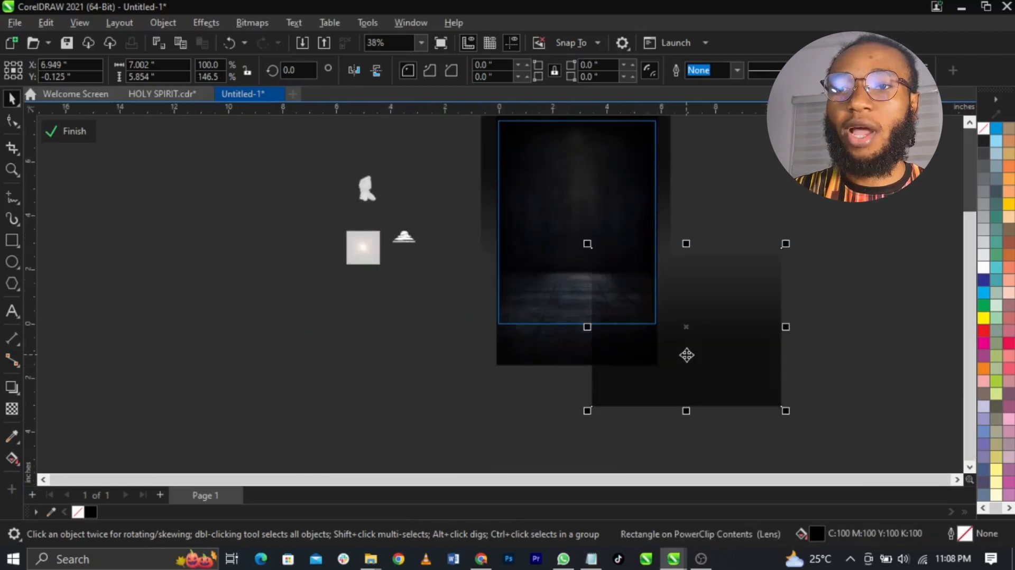
{"action": "scroll", "coordinate": [615, 361], "scroll_direction": "down", "scroll_amount": 1}
{"action": "key", "text": "ctrl+z"}
{"action": "scroll", "coordinate": [593, 285], "scroll_direction": "up", "scroll_amount": 1}
Try moving the mirrored copy towards the lower part of the page, undoing each move
{"action": "left_click_drag", "start_coordinate": [594, 287], "coordinate": [736, 361]}
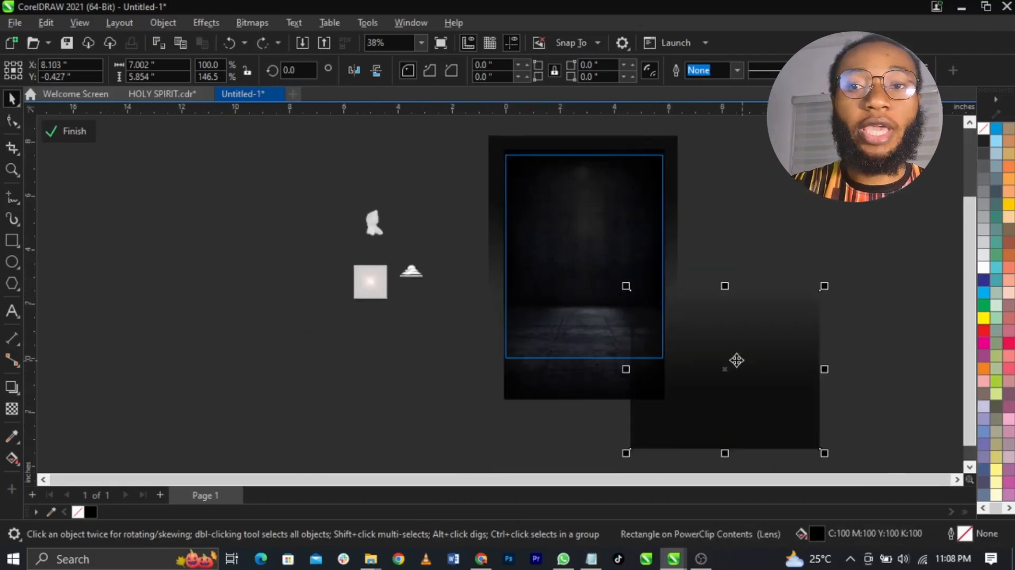
{"action": "key", "text": "ctrl+z"}
{"action": "left_click_drag", "start_coordinate": [596, 189], "coordinate": [601, 301]}
{"action": "key", "text": "ctrl+z"}
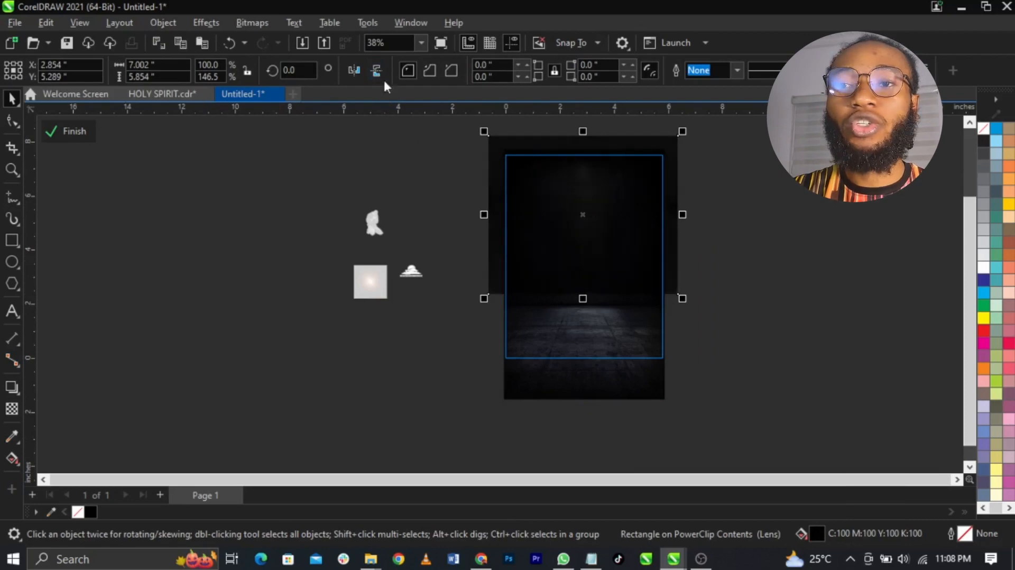
Try lowering the mirrored gradient copy over the floor, then remove that copy
{"action": "left_click_drag", "start_coordinate": [576, 224], "coordinate": [582, 352]}
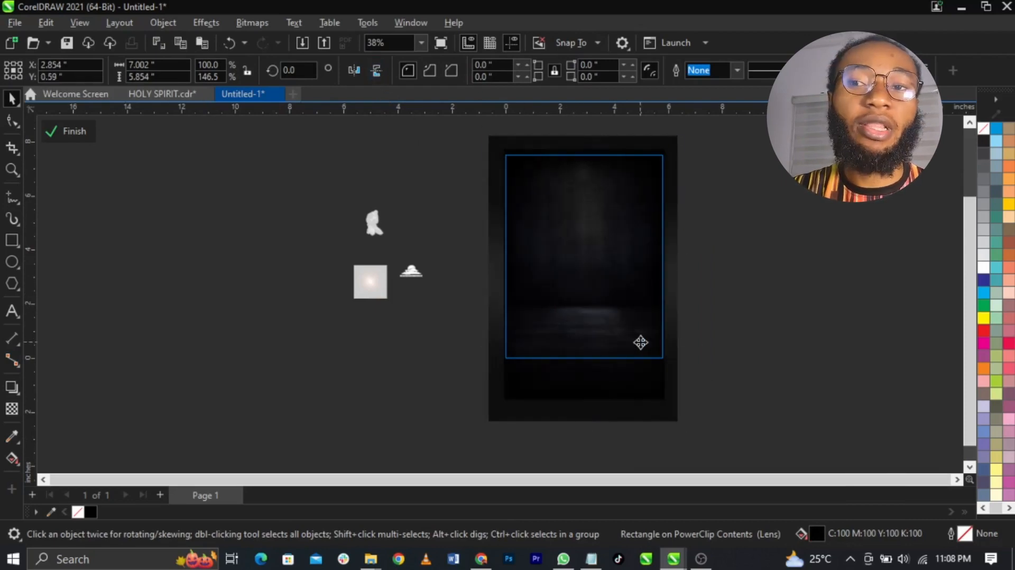
{"action": "left_click_drag", "start_coordinate": [641, 342], "coordinate": [640, 321]}
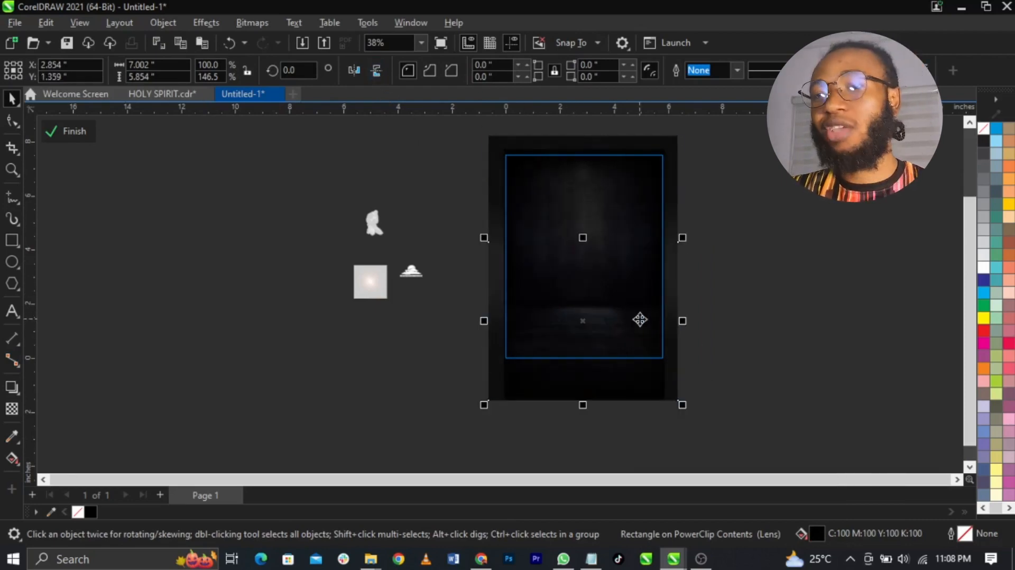
{"action": "key", "text": "Escape"}
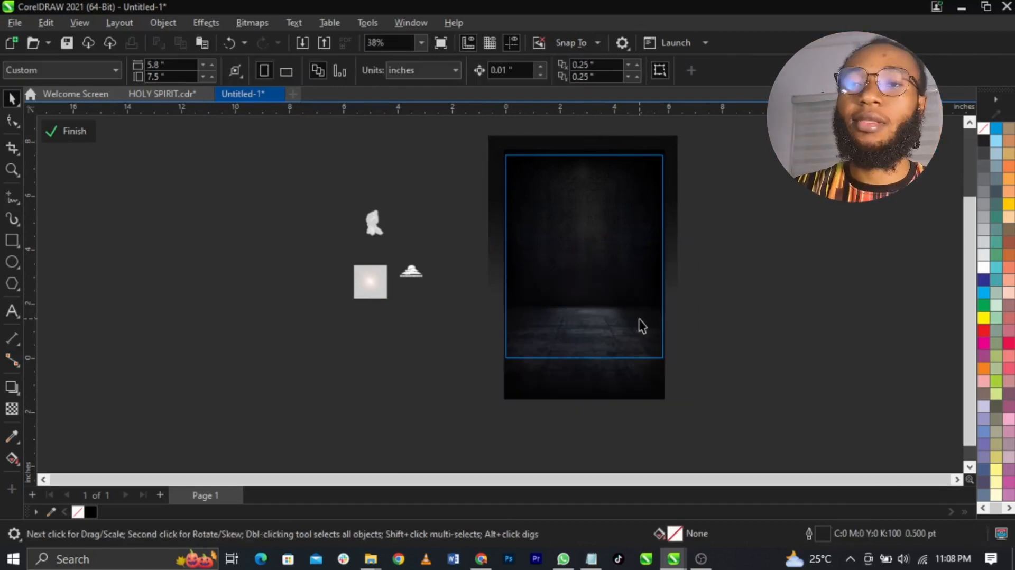
Mirror a copy of the gradient rectangle downward across its lower edge and raise it over the floor to about Y 1.31 inches
{"action": "left_click", "coordinate": [608, 236]}
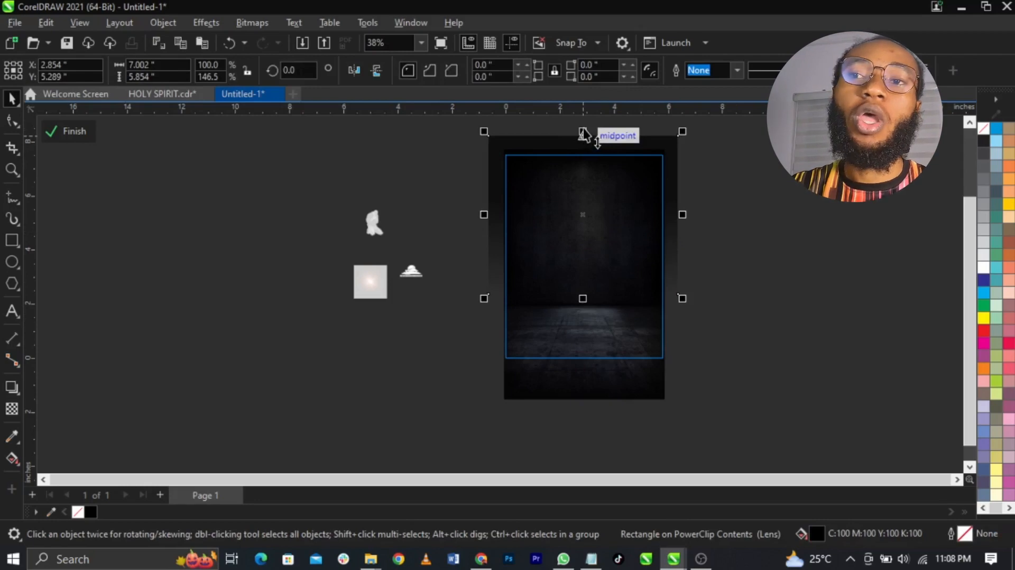
{"action": "left_click_drag", "start_coordinate": [583, 133], "coordinate": [581, 361]}
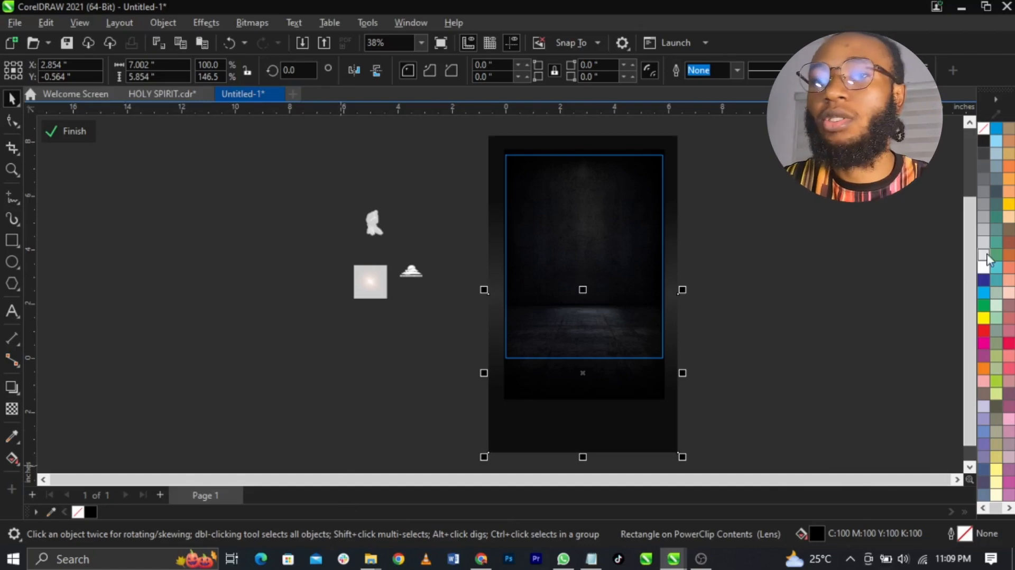
{"action": "left_click_drag", "start_coordinate": [637, 338], "coordinate": [612, 303]}
{"action": "scroll", "coordinate": [606, 287], "scroll_direction": "up", "scroll_amount": 1}
{"action": "left_click_drag", "start_coordinate": [615, 364], "coordinate": [610, 340]}
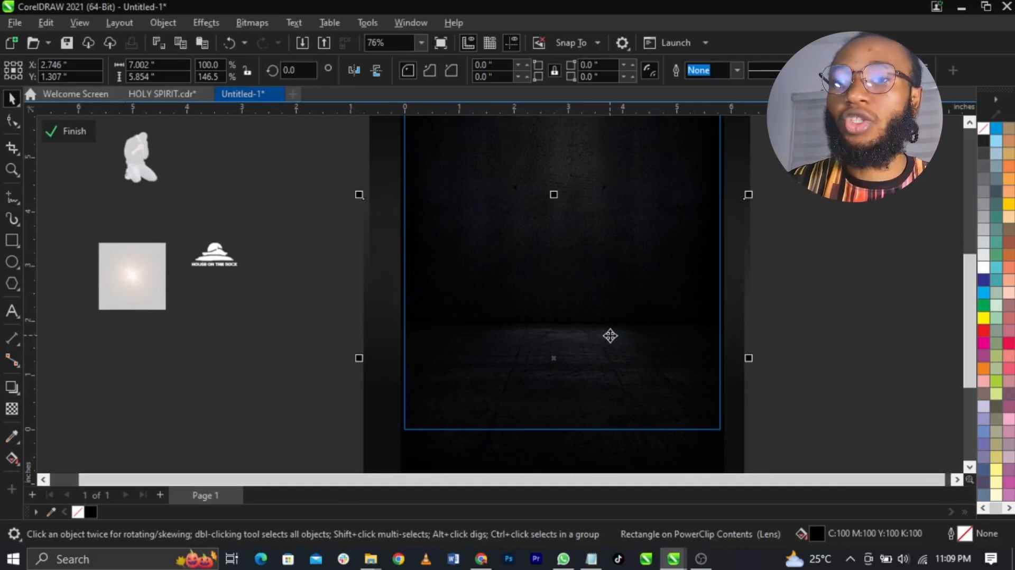
Finish editing the PowerClip contents of the page background, leaving nothing selected
{"action": "scroll", "coordinate": [605, 363], "scroll_direction": "down", "scroll_amount": 1}
{"action": "left_click", "coordinate": [302, 159]}
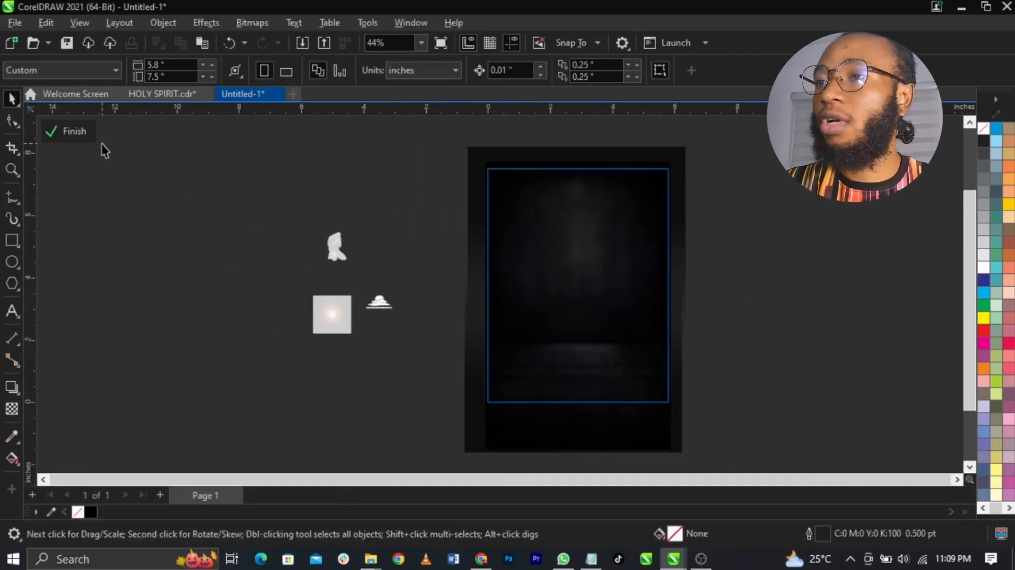
{"action": "left_click", "coordinate": [80, 132]}
{"action": "left_click", "coordinate": [936, 339]}
{"action": "scroll", "coordinate": [485, 296], "scroll_direction": "up", "scroll_amount": 1}
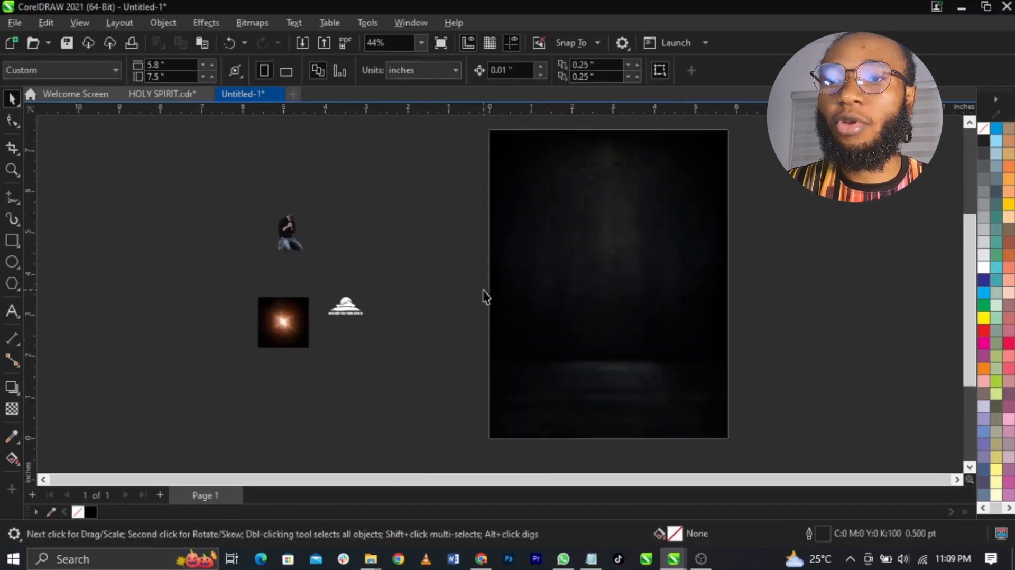
Move the kneeling man image onto the page's floor area and bring it to the front
{"action": "scroll", "coordinate": [678, 341], "scroll_direction": "up", "scroll_amount": 2}
{"action": "scroll", "coordinate": [677, 331], "scroll_direction": "down", "scroll_amount": 1}
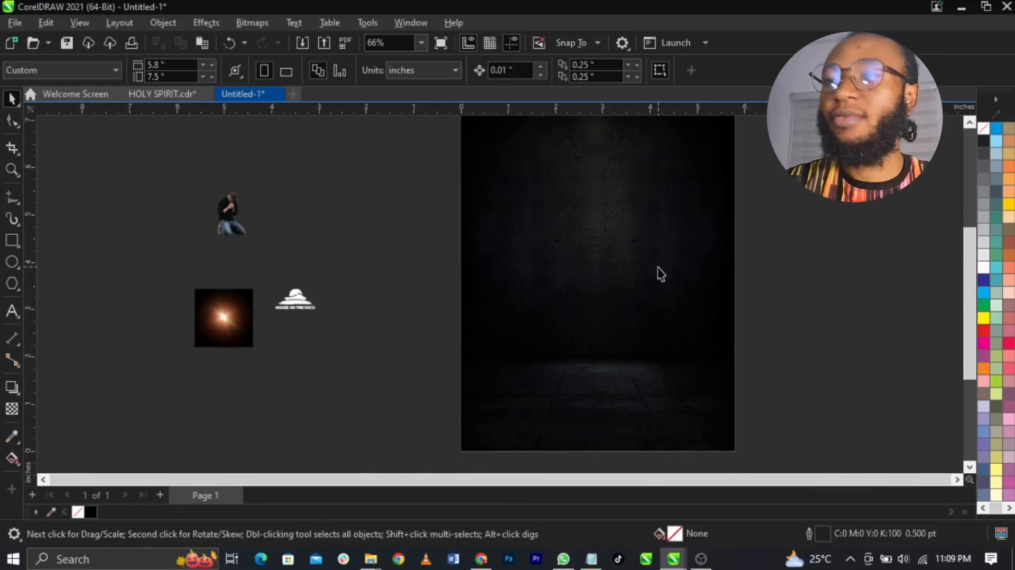
{"action": "left_click_drag", "start_coordinate": [229, 214], "coordinate": [555, 373]}
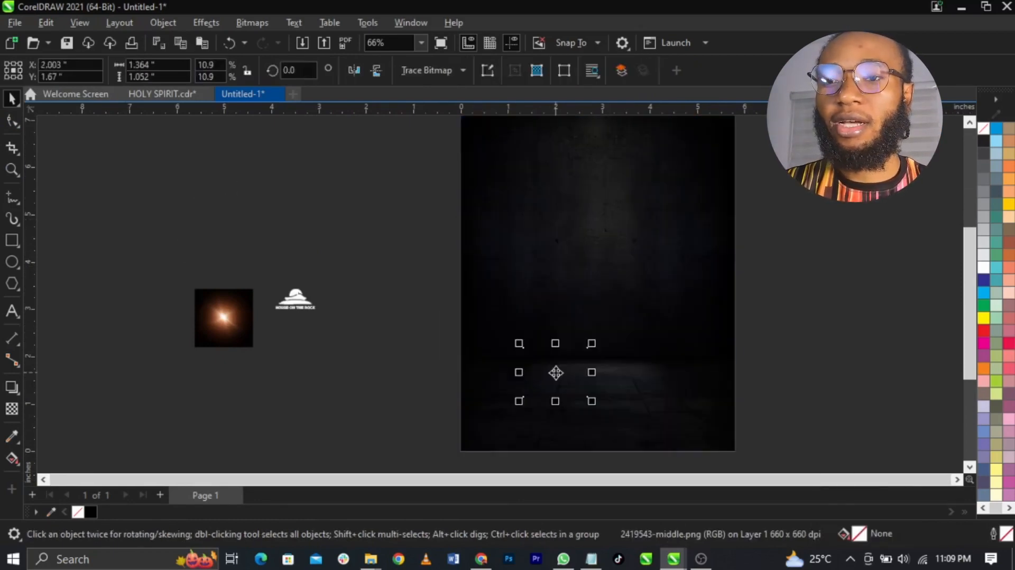
{"action": "key", "text": "shift+Page_Up"}
{"action": "scroll", "coordinate": [556, 373], "scroll_direction": "up", "scroll_amount": 1}
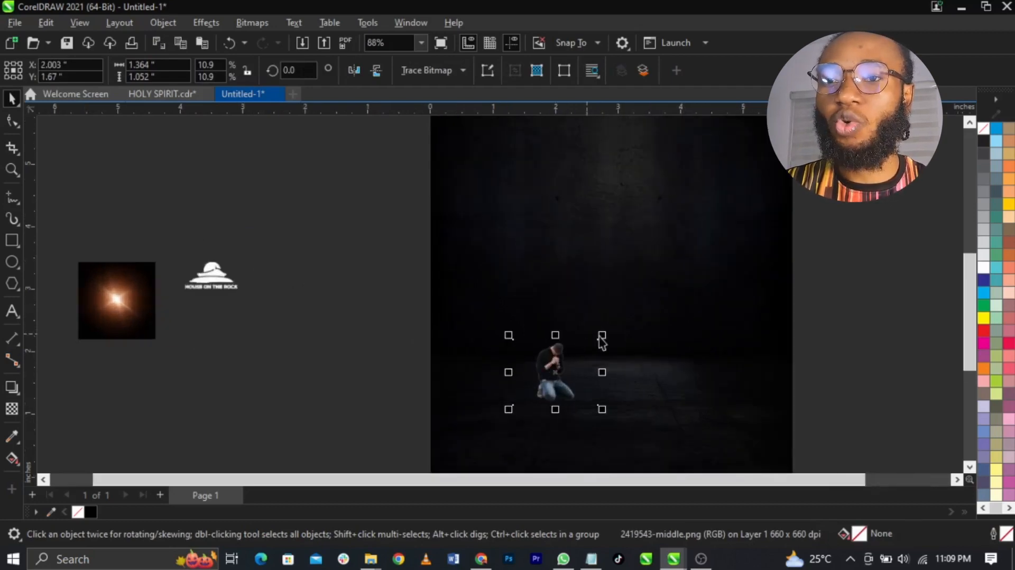
Enlarge the kneeling man image proportionally to about 2.38 by 1.84 inches and position it on the floor near X 2.29, Y 2.04 inches
{"action": "left_click_drag", "start_coordinate": [602, 341], "coordinate": [690, 284]}
{"action": "left_click_drag", "start_coordinate": [593, 372], "coordinate": [571, 370]}
{"action": "scroll", "coordinate": [608, 317], "scroll_direction": "up", "scroll_amount": 1}
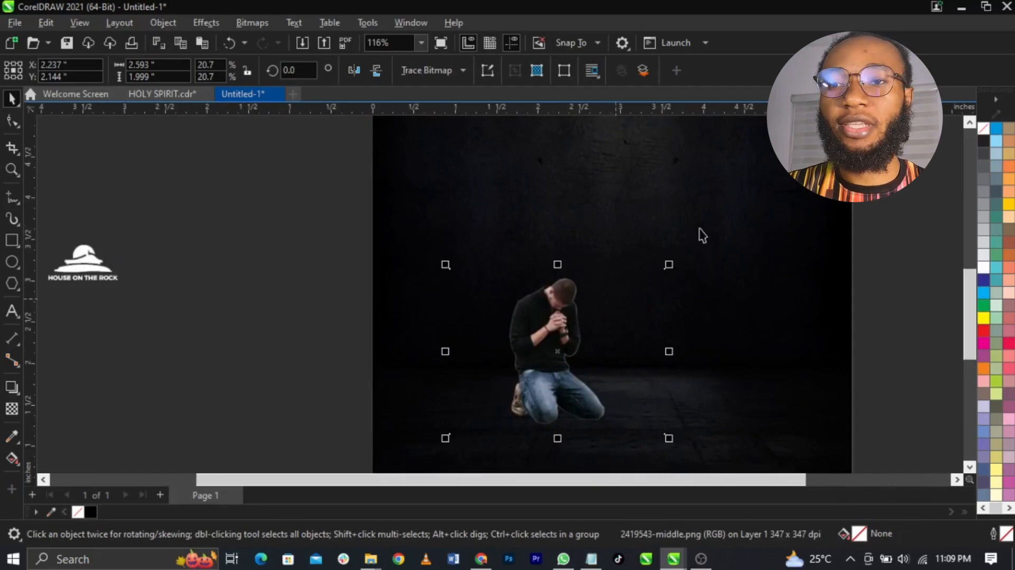
{"action": "left_click_drag", "start_coordinate": [679, 262], "coordinate": [657, 283]}
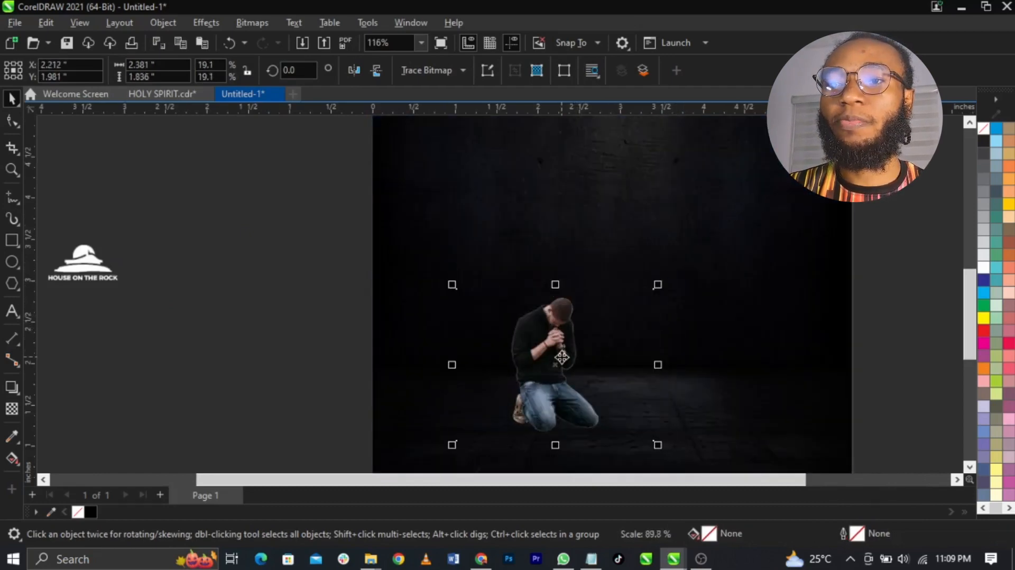
{"action": "left_click_drag", "start_coordinate": [563, 356], "coordinate": [569, 334]}
{"action": "scroll", "coordinate": [561, 328], "scroll_direction": "down", "scroll_amount": 1}
{"action": "scroll", "coordinate": [562, 328], "scroll_direction": "up", "scroll_amount": 1}
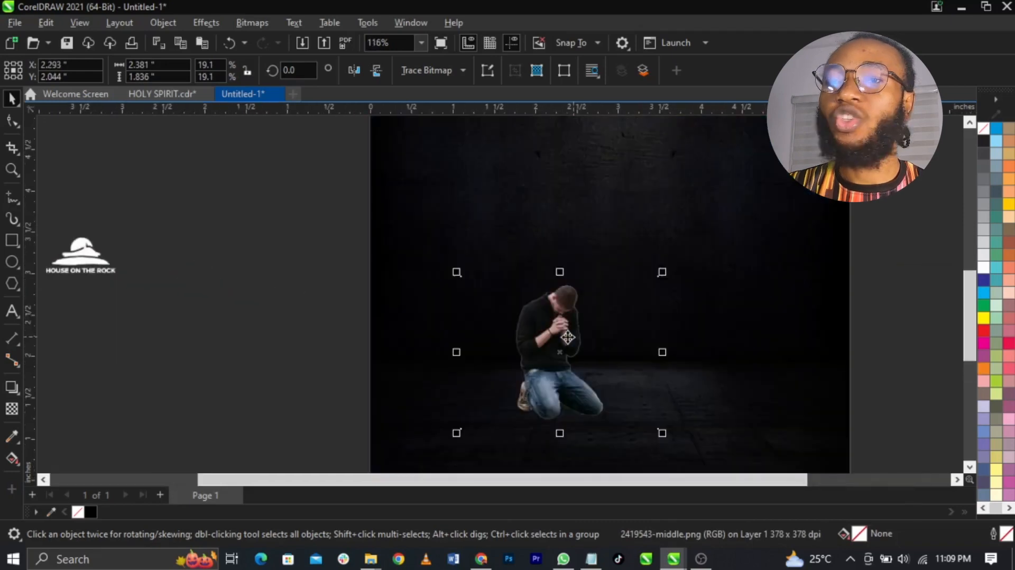
Convert the kneeling man bitmap to Grayscale (8-bit) mode
{"action": "left_click", "coordinate": [244, 24]}
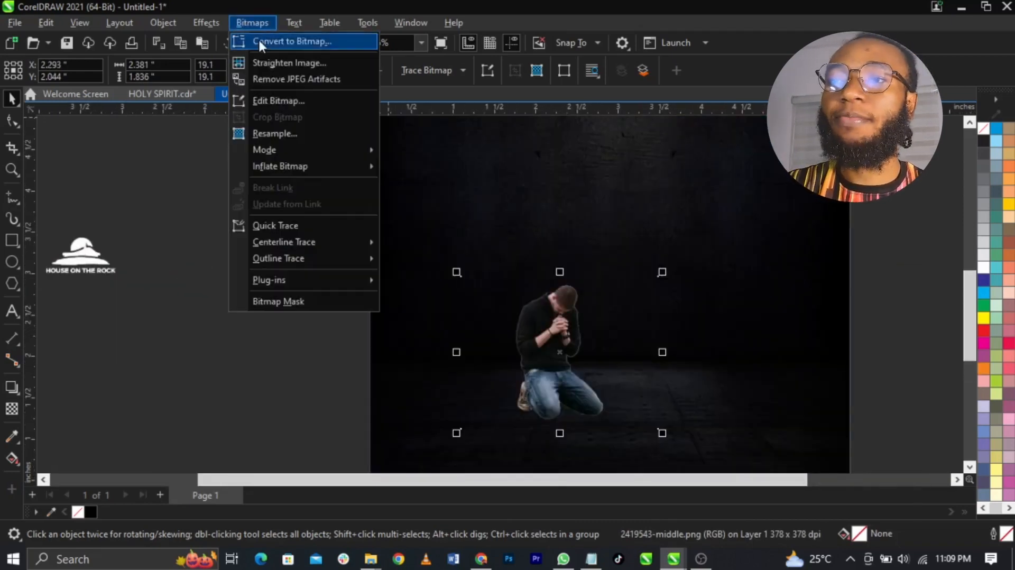
{"action": "mouse_move", "coordinate": [299, 153]}
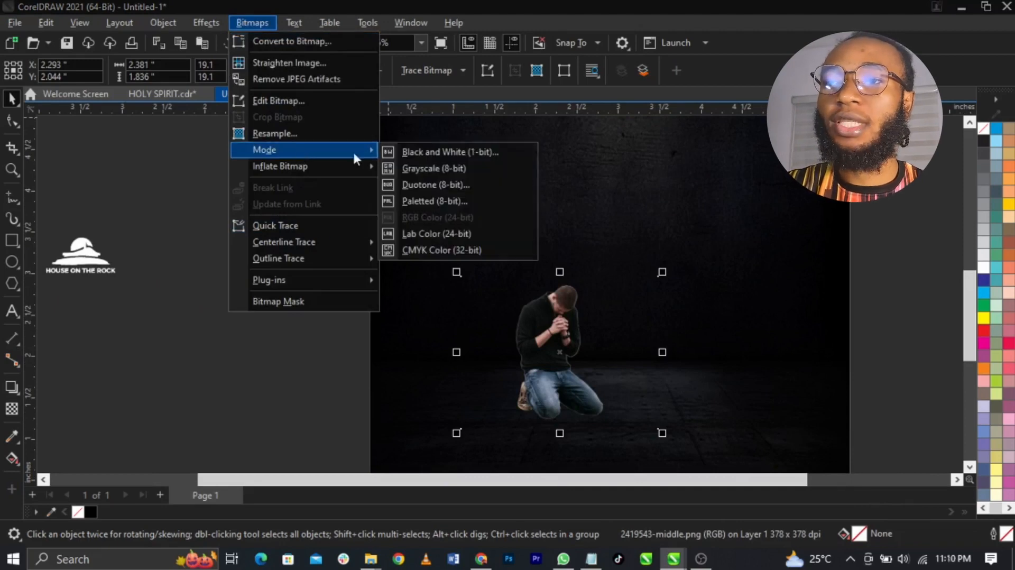
{"action": "left_click", "coordinate": [442, 165]}
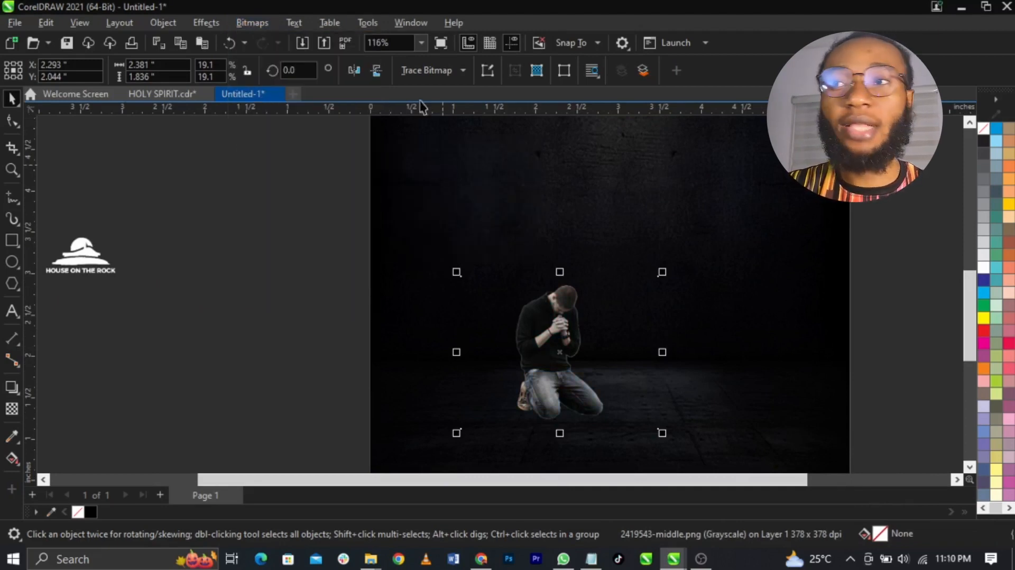
Increase the man image's contrast to 12 with the Brightness/Contrast/Intensity adjustment
{"action": "left_click", "coordinate": [202, 24]}
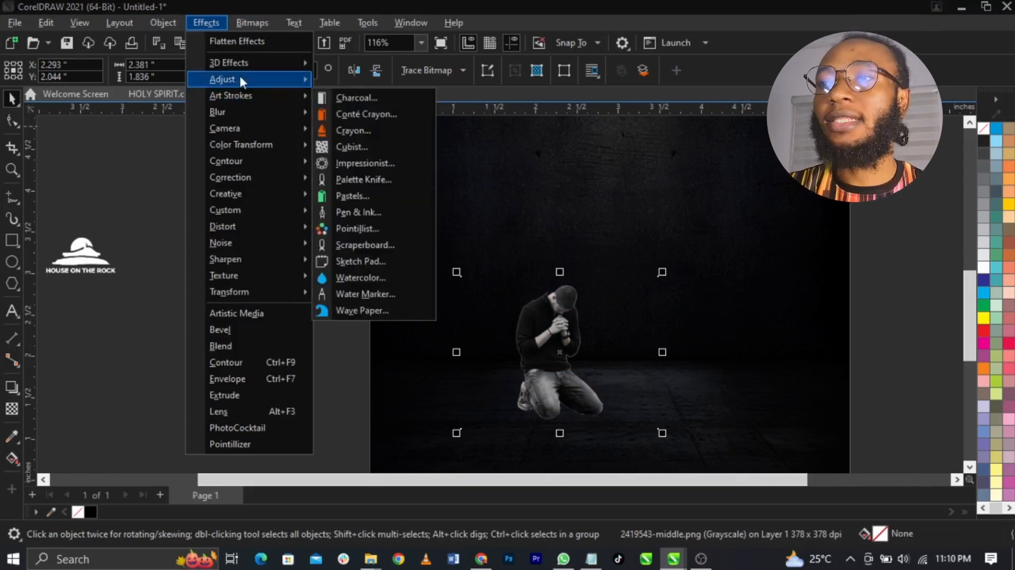
{"action": "mouse_move", "coordinate": [240, 79]}
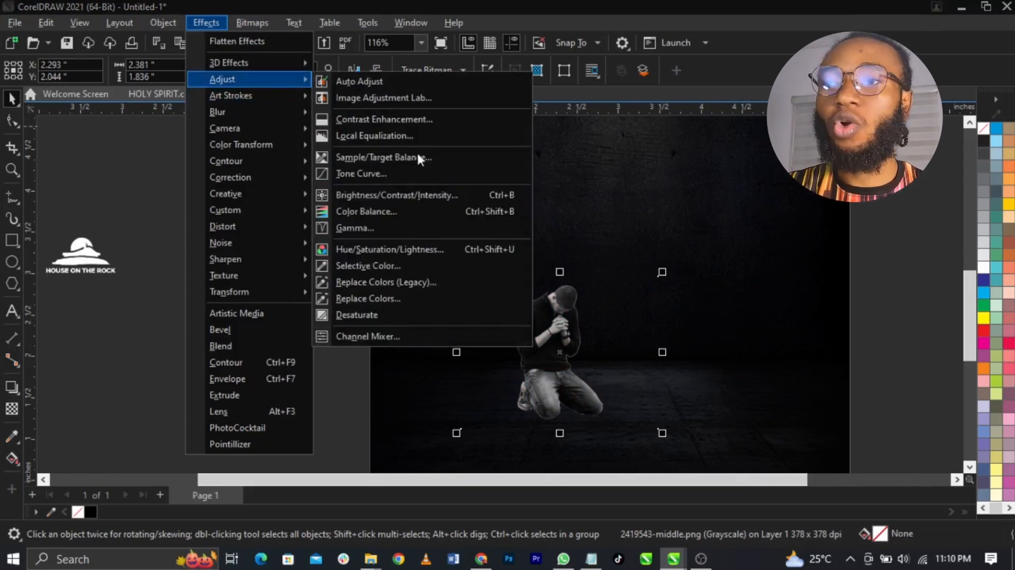
{"action": "left_click", "coordinate": [431, 196]}
{"action": "left_click_drag", "start_coordinate": [535, 200], "coordinate": [339, 179]}
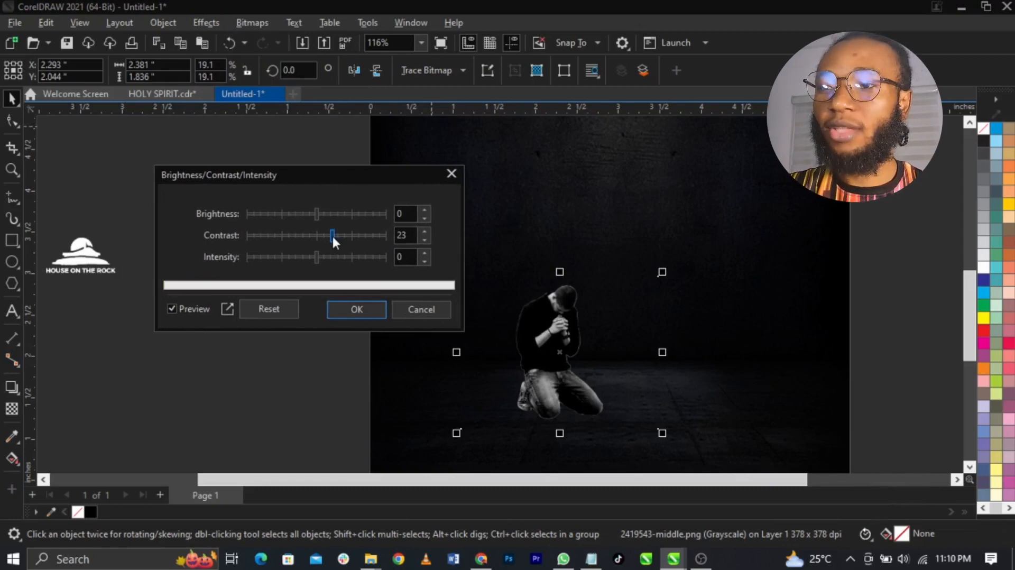
{"action": "left_click_drag", "start_coordinate": [332, 233], "coordinate": [325, 234]}
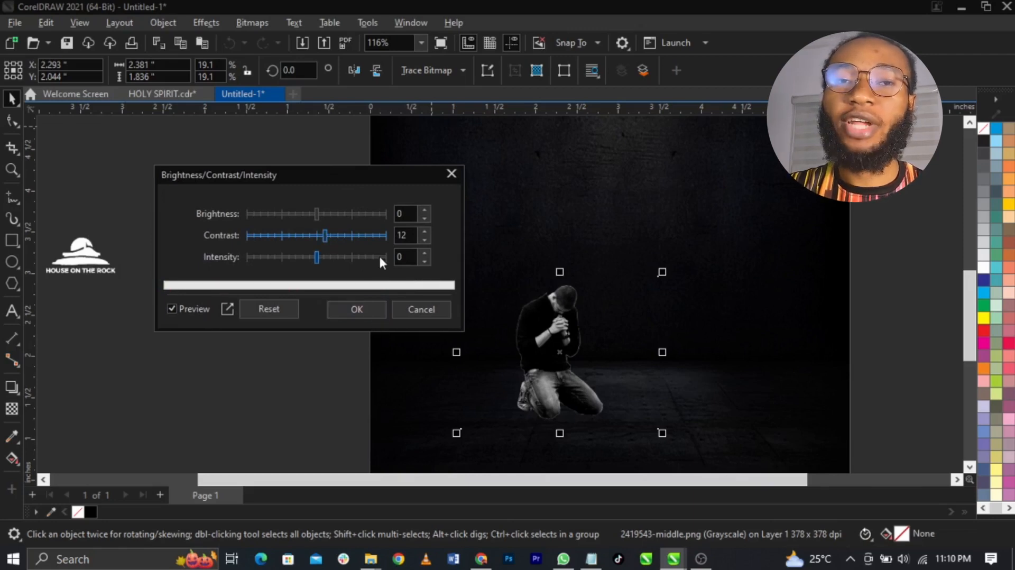
{"action": "left_click", "coordinate": [371, 309]}
Examine the cut-out edges around the kneeling man's shoulders, arms and knees up close
{"action": "scroll", "coordinate": [497, 303], "scroll_direction": "down", "scroll_amount": 4}
{"action": "scroll", "coordinate": [537, 367], "scroll_direction": "up", "scroll_amount": 10}
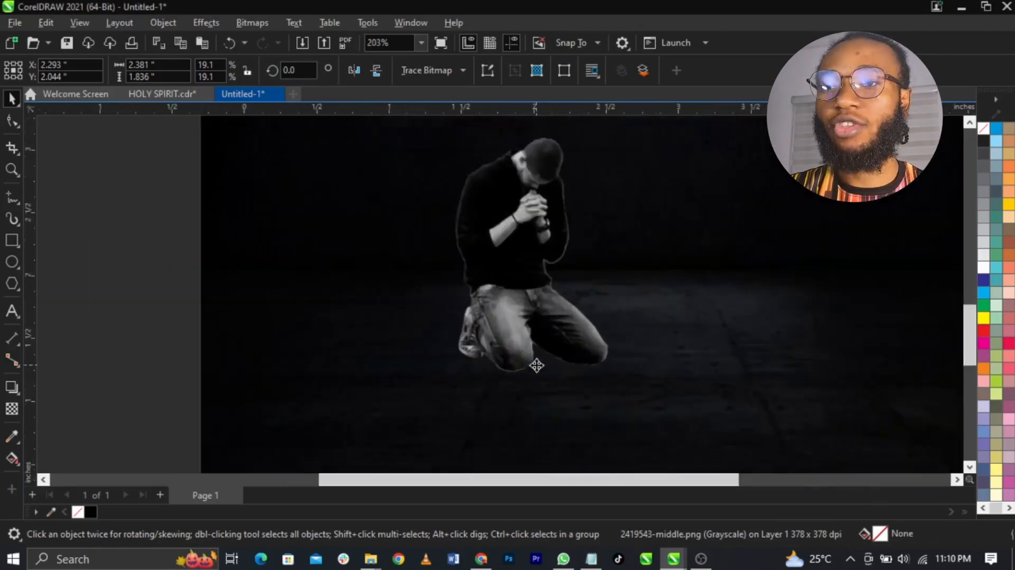
{"action": "scroll", "coordinate": [532, 339], "scroll_direction": "down", "scroll_amount": 3}
{"action": "scroll", "coordinate": [466, 142], "scroll_direction": "up", "scroll_amount": 4}
{"action": "scroll", "coordinate": [530, 199], "scroll_direction": "up", "scroll_amount": 3}
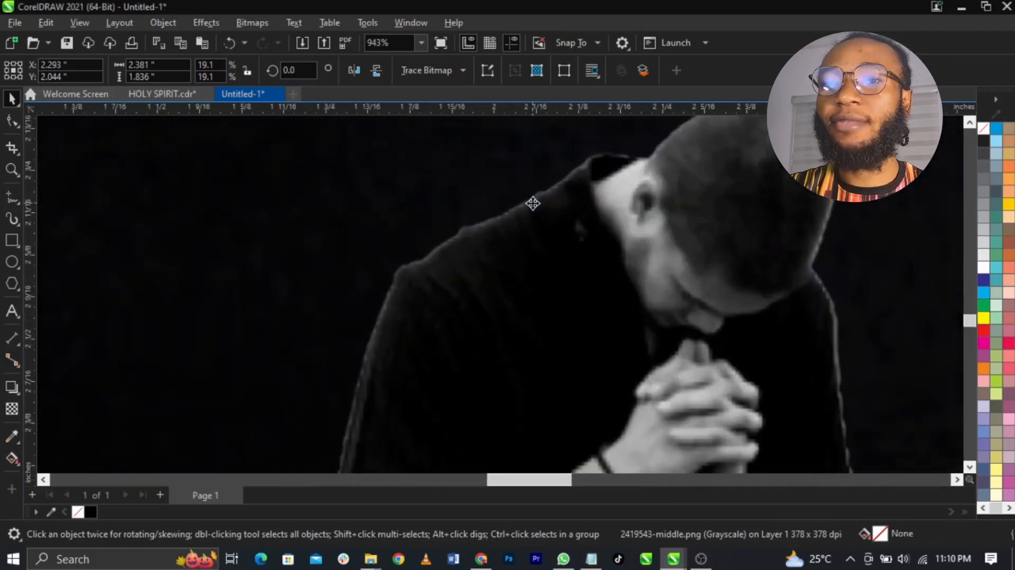
{"action": "scroll", "coordinate": [530, 204], "scroll_direction": "down", "scroll_amount": 2}
{"action": "scroll", "coordinate": [558, 263], "scroll_direction": "up", "scroll_amount": 2}
{"action": "scroll", "coordinate": [558, 263], "scroll_direction": "down", "scroll_amount": 4}
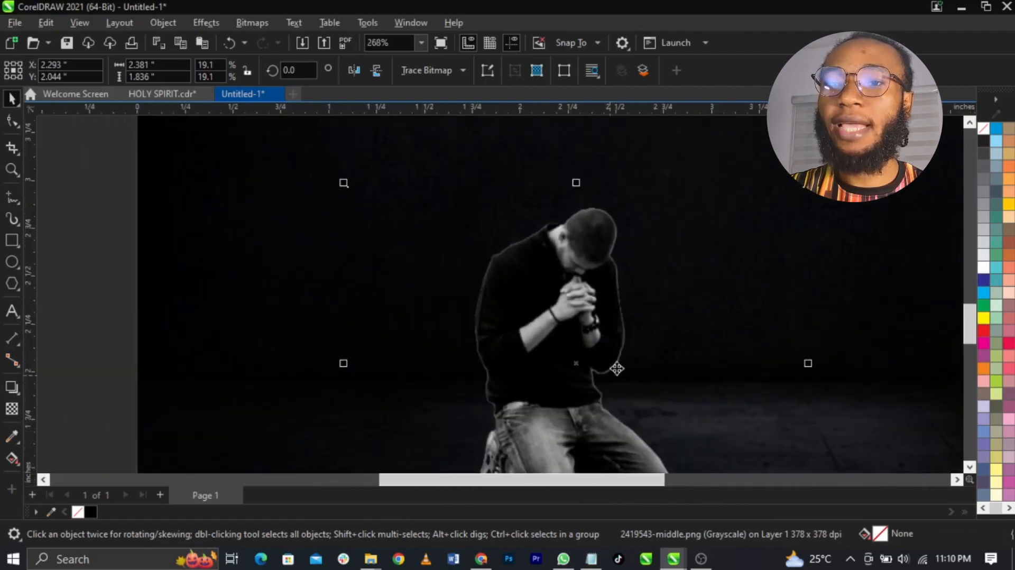
{"action": "scroll", "coordinate": [665, 435], "scroll_direction": "up", "scroll_amount": 1}
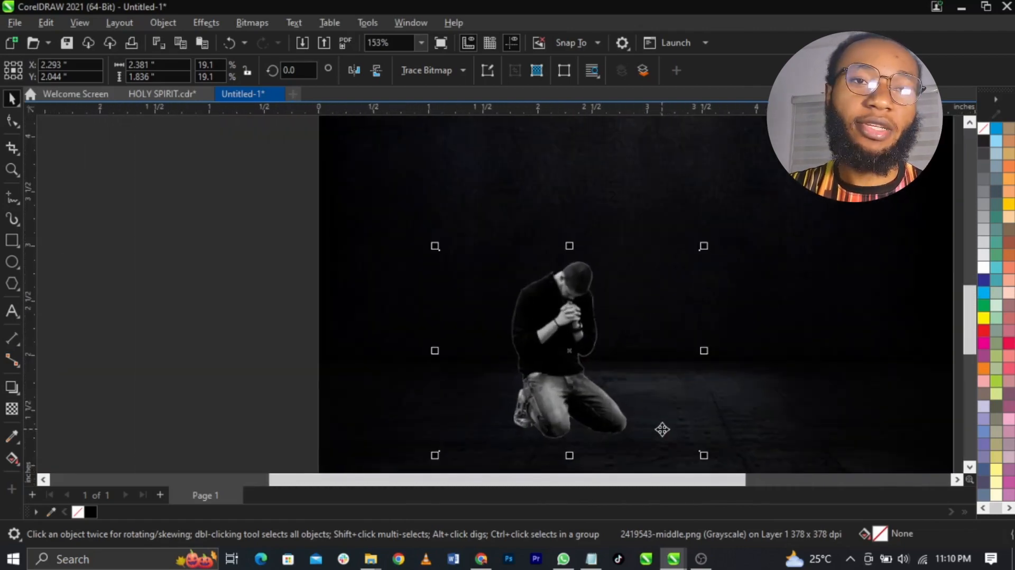
{"action": "scroll", "coordinate": [580, 364], "scroll_direction": "up", "scroll_amount": 6}
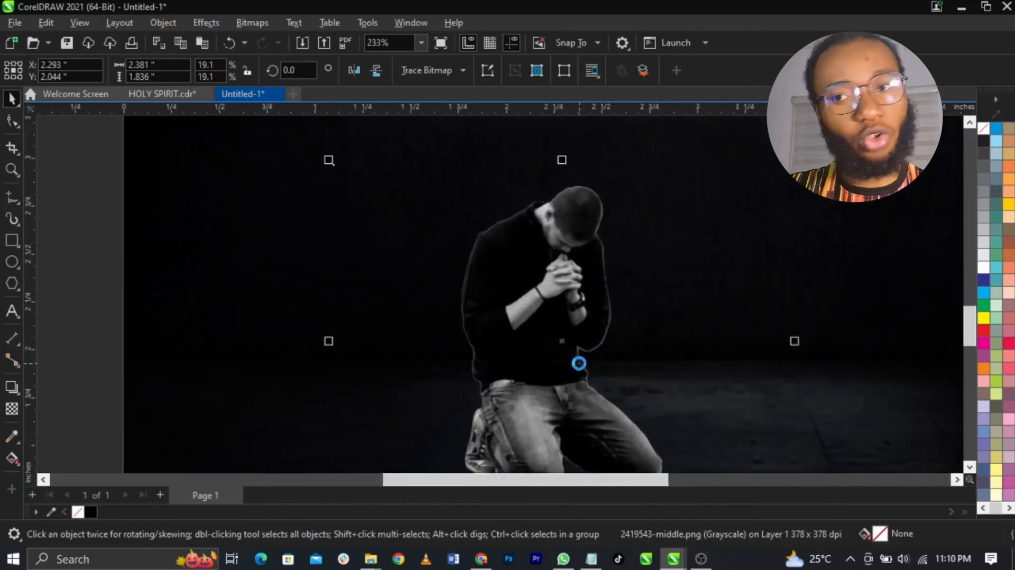
{"action": "scroll", "coordinate": [596, 317], "scroll_direction": "down", "scroll_amount": 2}
Soften the man image's edges with a Feather blur of width 6 in Curved mode
{"action": "left_click", "coordinate": [207, 21]}
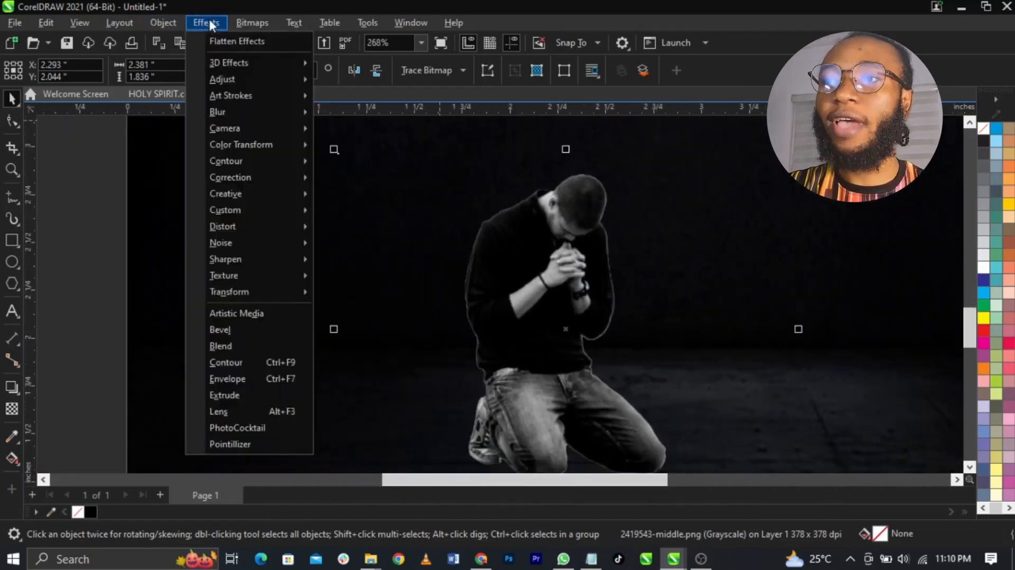
{"action": "mouse_move", "coordinate": [246, 111]}
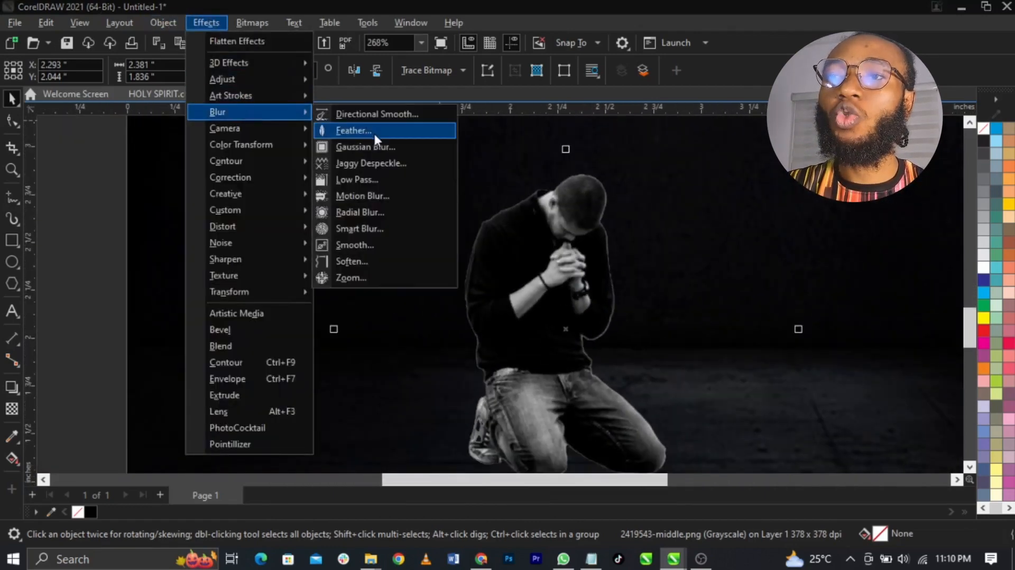
{"action": "left_click", "coordinate": [373, 132]}
{"action": "left_click_drag", "start_coordinate": [517, 201], "coordinate": [217, 122]}
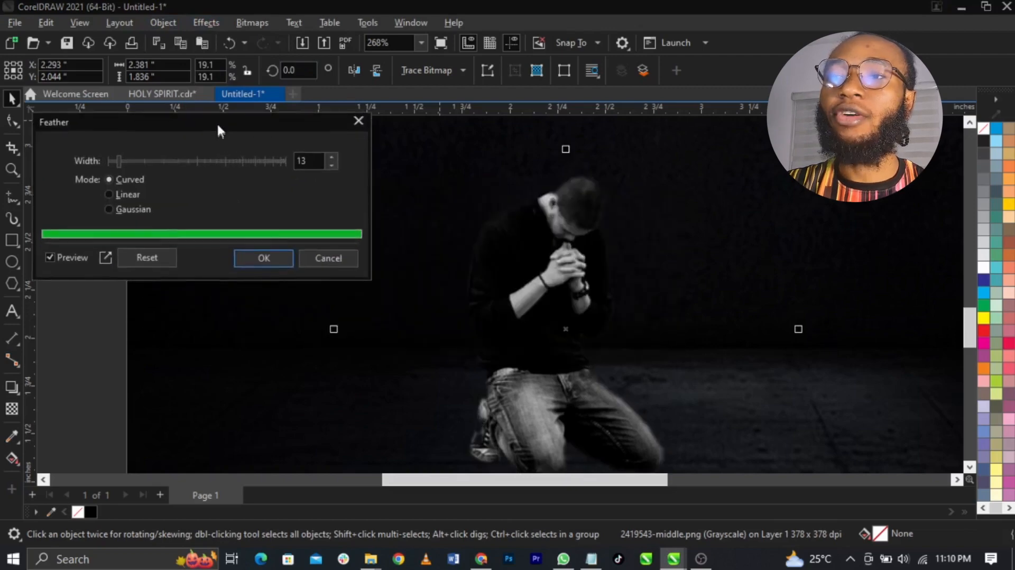
{"action": "left_click_drag", "start_coordinate": [115, 159], "coordinate": [116, 156]}
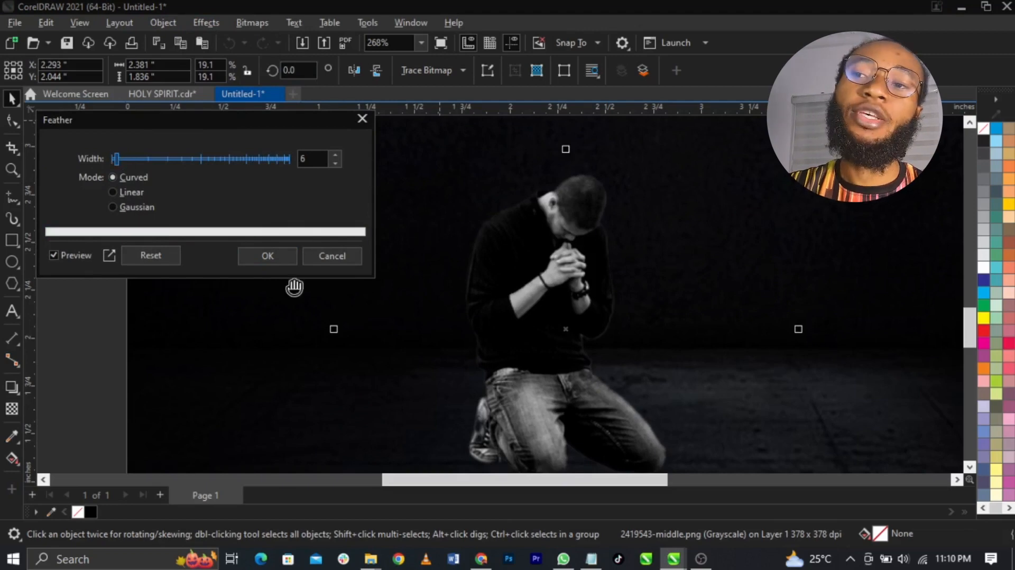
{"action": "left_click", "coordinate": [267, 256]}
Inspect the man's feathered outline and how his knees meet the floor
{"action": "scroll", "coordinate": [676, 319], "scroll_direction": "up", "scroll_amount": 1}
{"action": "scroll", "coordinate": [626, 309], "scroll_direction": "down", "scroll_amount": 4}
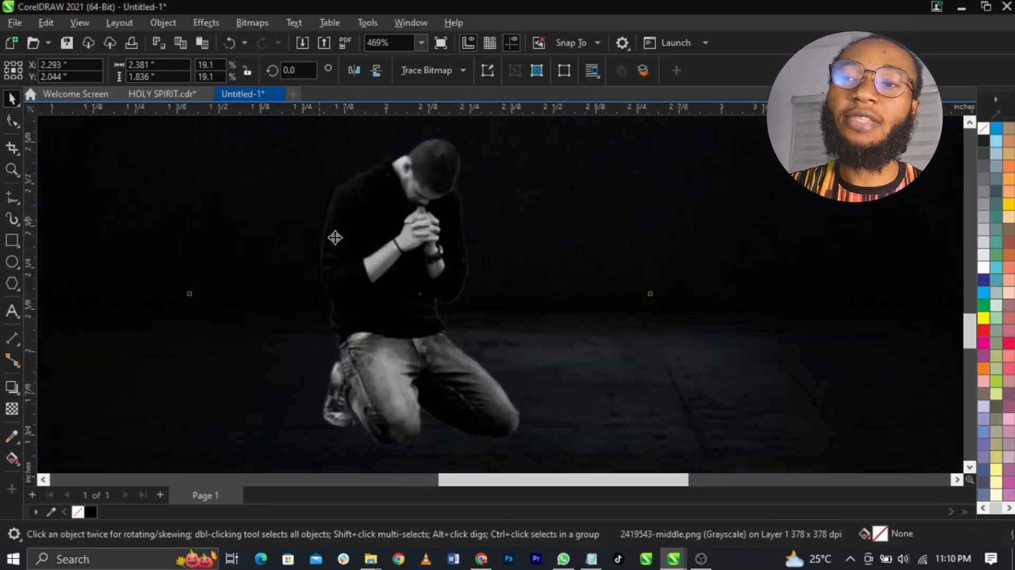
{"action": "scroll", "coordinate": [455, 211], "scroll_direction": "up", "scroll_amount": 2}
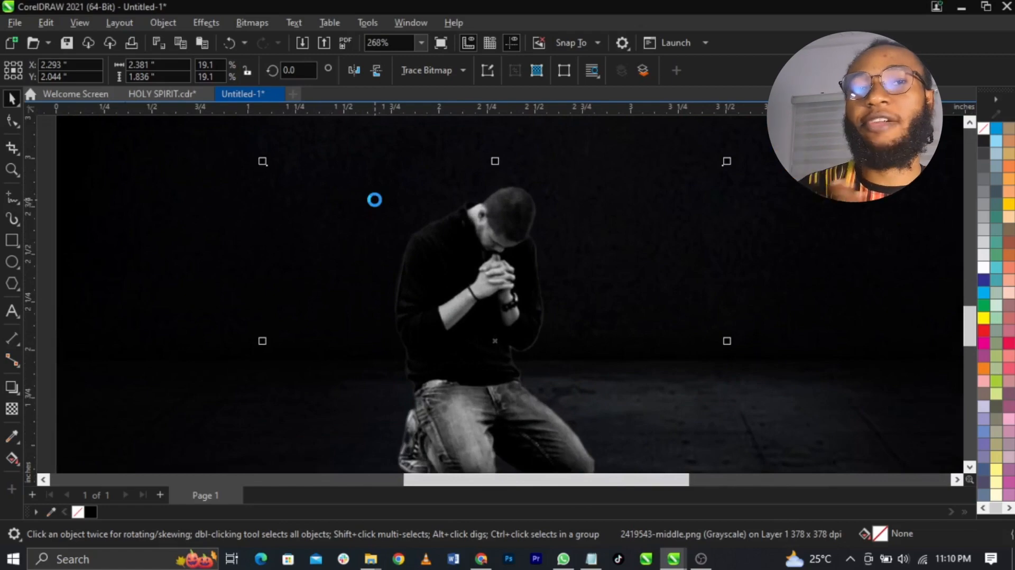
{"action": "scroll", "coordinate": [398, 273], "scroll_direction": "down", "scroll_amount": 1}
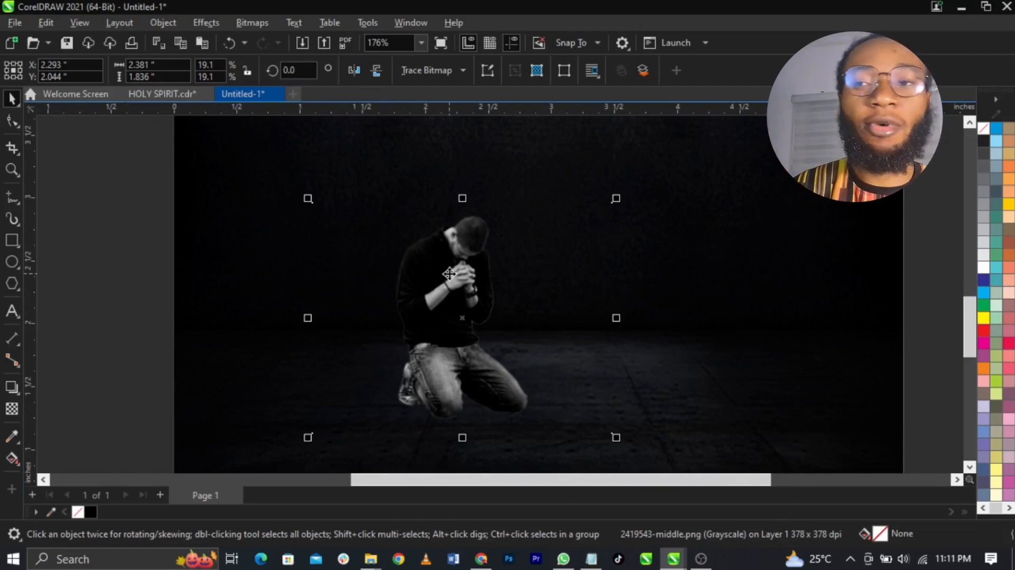
{"action": "scroll", "coordinate": [233, 355], "scroll_direction": "down", "scroll_amount": 2}
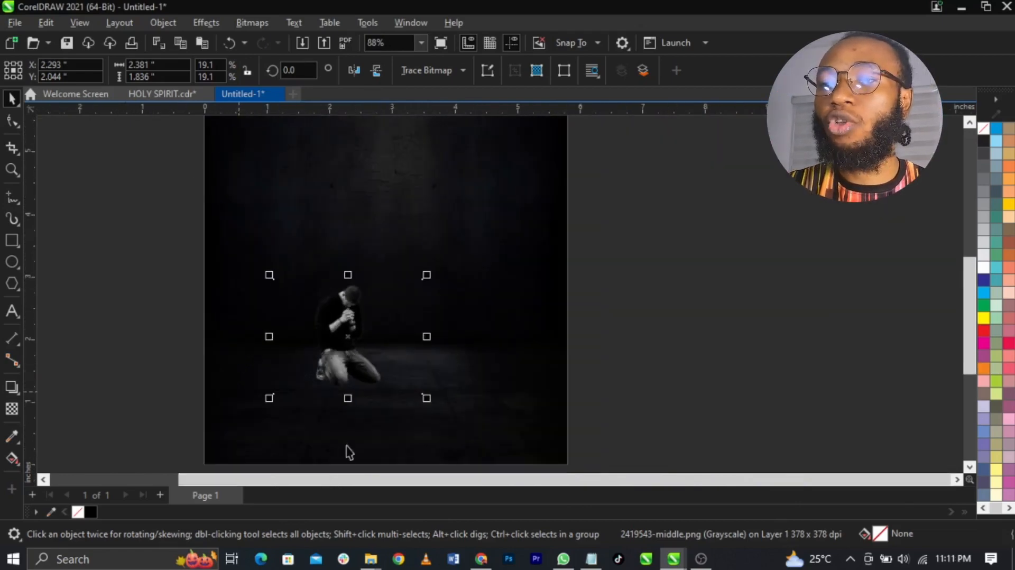
{"action": "scroll", "coordinate": [307, 318], "scroll_direction": "up", "scroll_amount": 4}
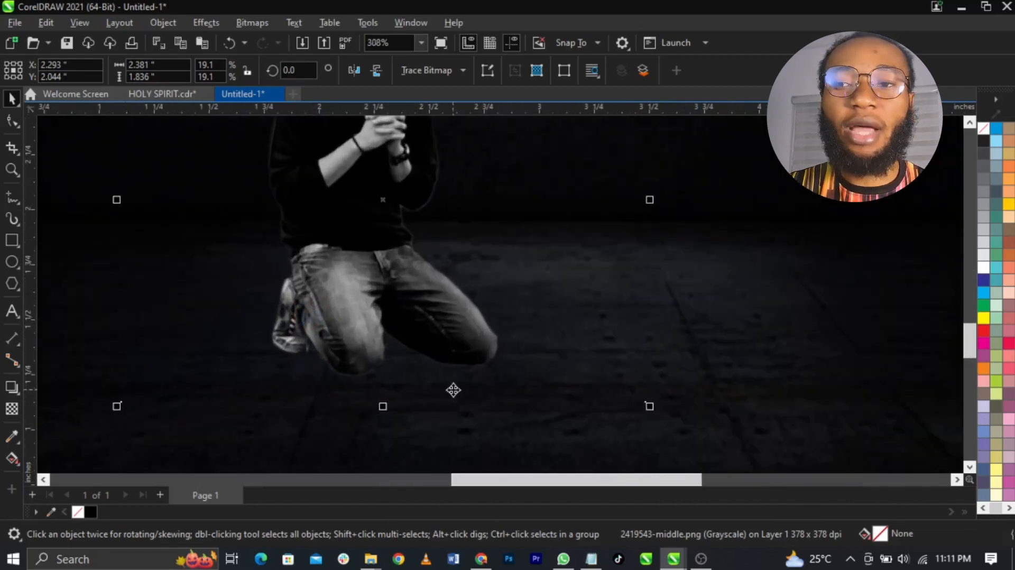
Draw a circle about 0.56 in wide beside the man's knees, fill it with black and remove its outline
{"action": "scroll", "coordinate": [569, 376], "scroll_direction": "down", "scroll_amount": 2}
{"action": "scroll", "coordinate": [460, 345], "scroll_direction": "up", "scroll_amount": 2}
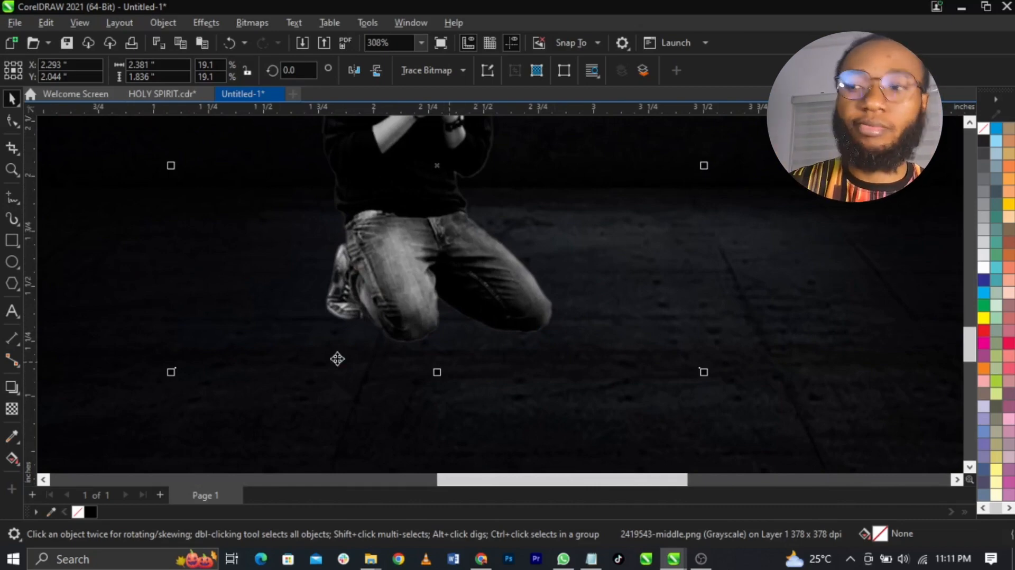
{"action": "scroll", "coordinate": [338, 358], "scroll_direction": "up", "scroll_amount": 1}
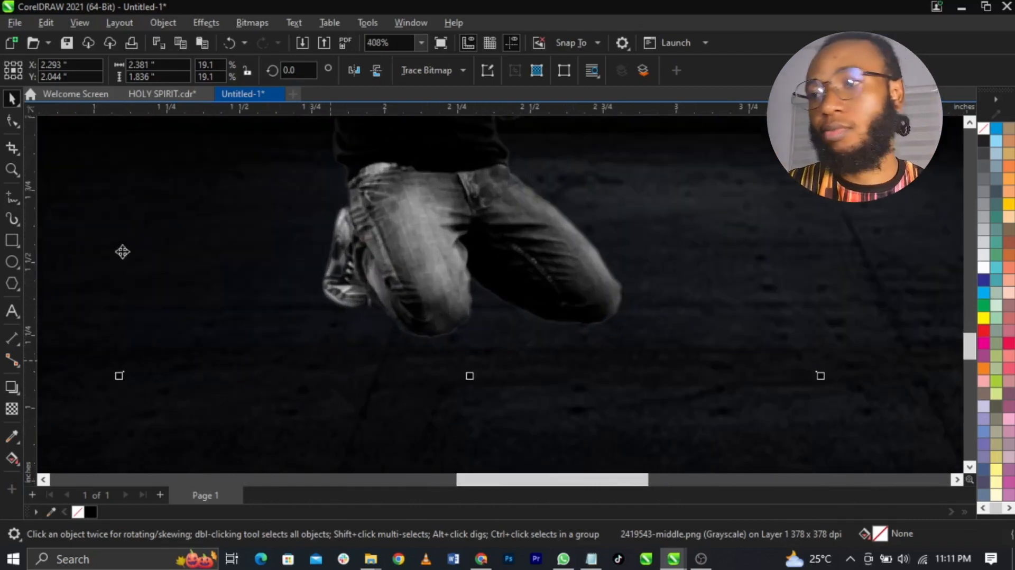
{"action": "left_click", "coordinate": [14, 262]}
{"action": "left_click_drag", "start_coordinate": [679, 208], "coordinate": [786, 370]}
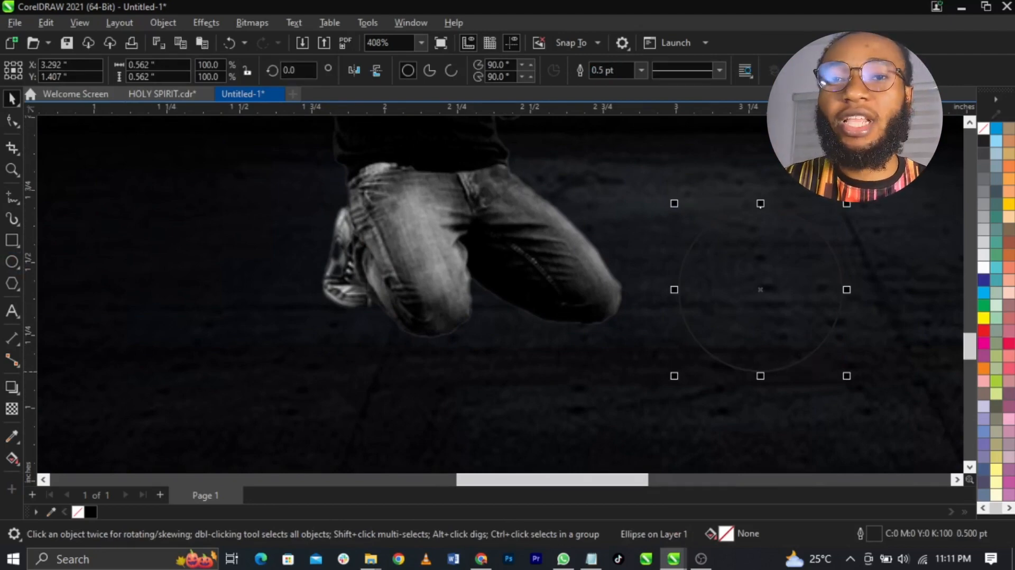
{"action": "left_click", "coordinate": [91, 512]}
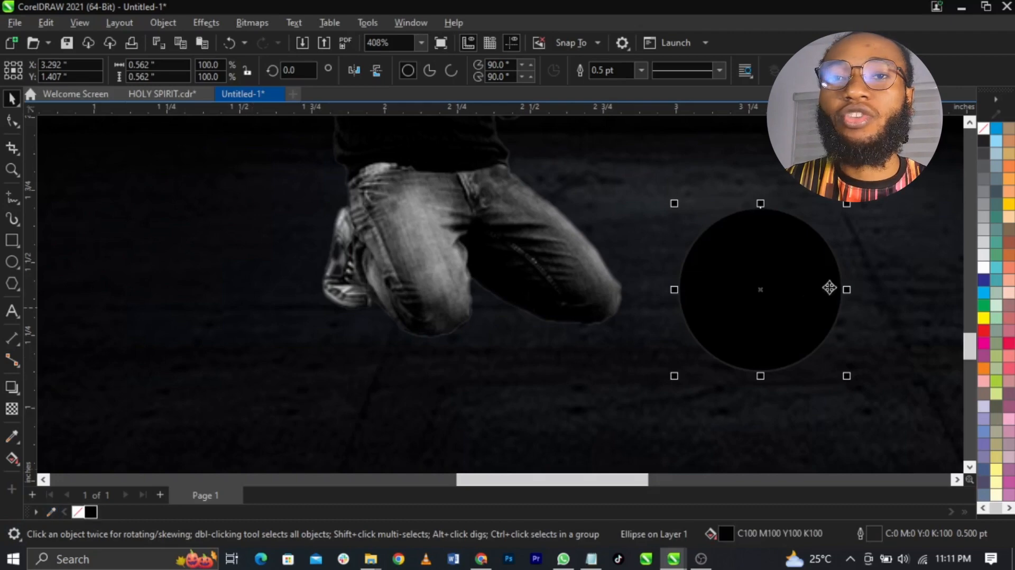
{"action": "right_click", "coordinate": [982, 131]}
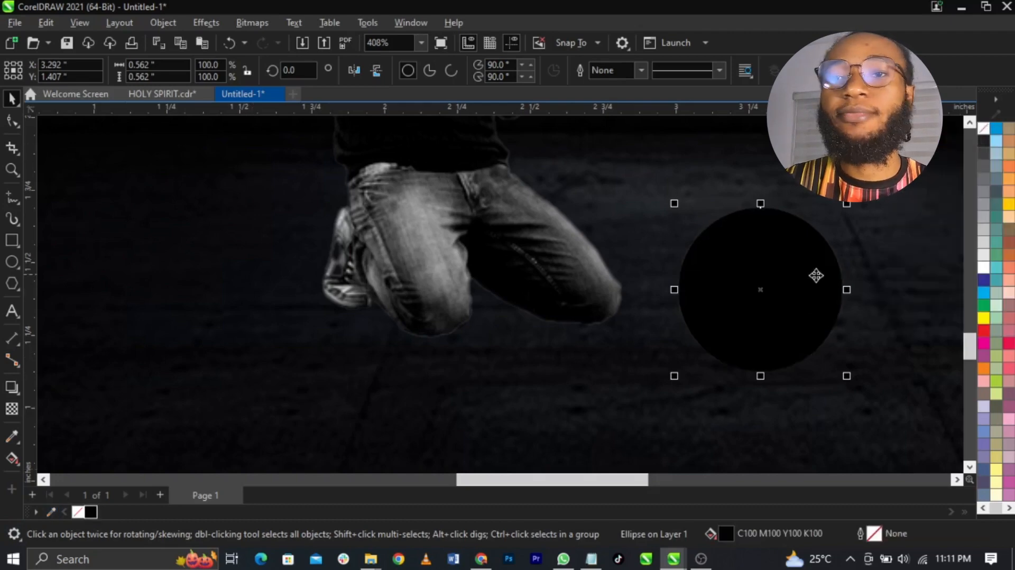
{"action": "left_click_drag", "start_coordinate": [816, 277], "coordinate": [781, 279]}
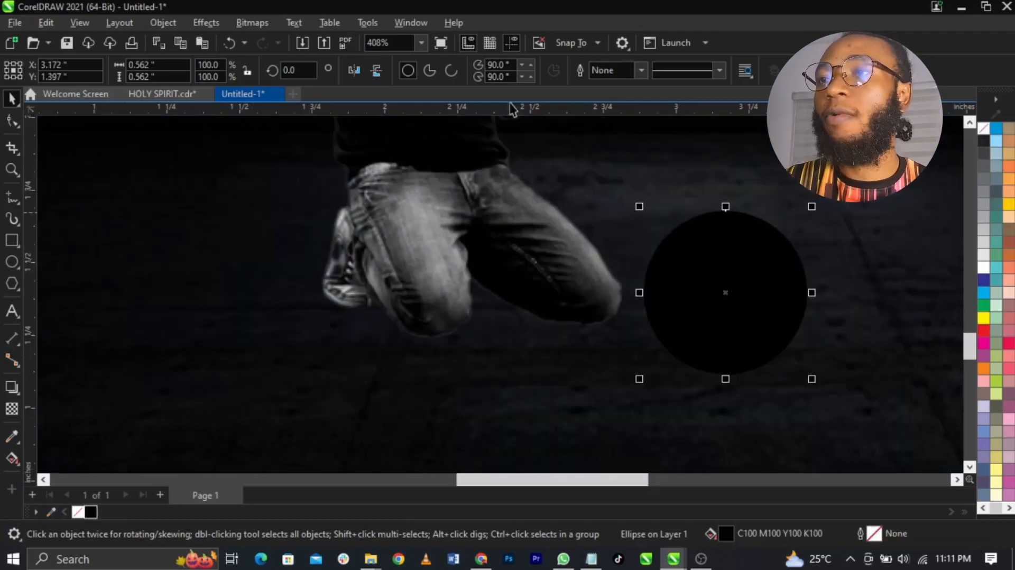
{"action": "left_click", "coordinate": [195, 26]}
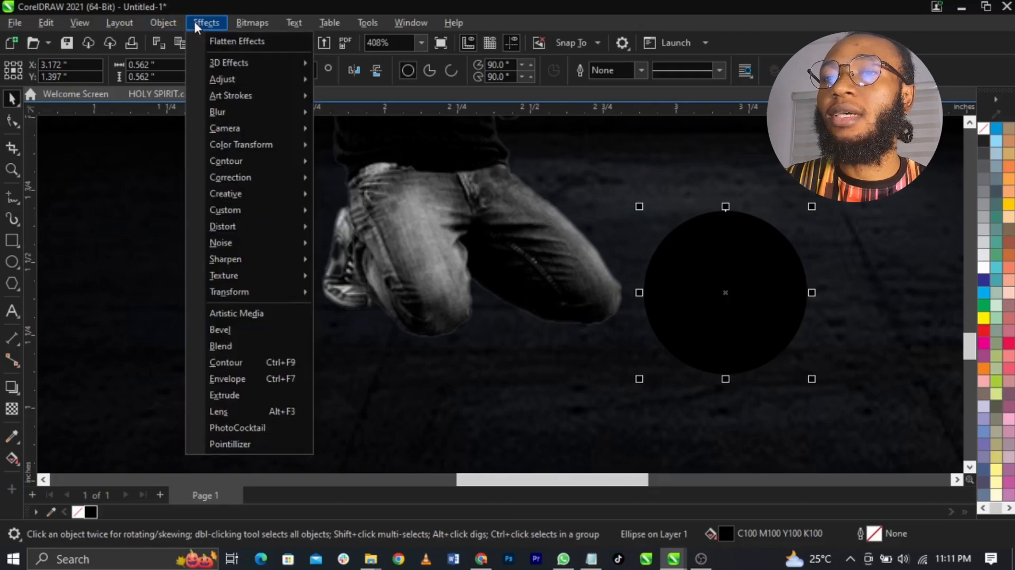
Switch the circle's fill to the RGB color model and choose pure black (#000000)
{"action": "left_click", "coordinate": [768, 314]}
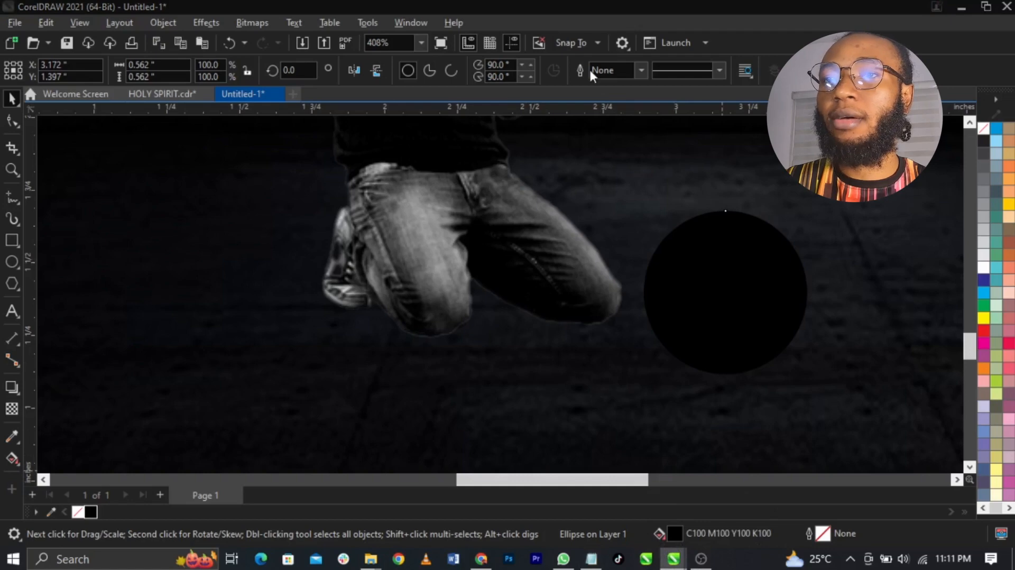
{"action": "left_click_drag", "start_coordinate": [517, 71], "coordinate": [348, 49]}
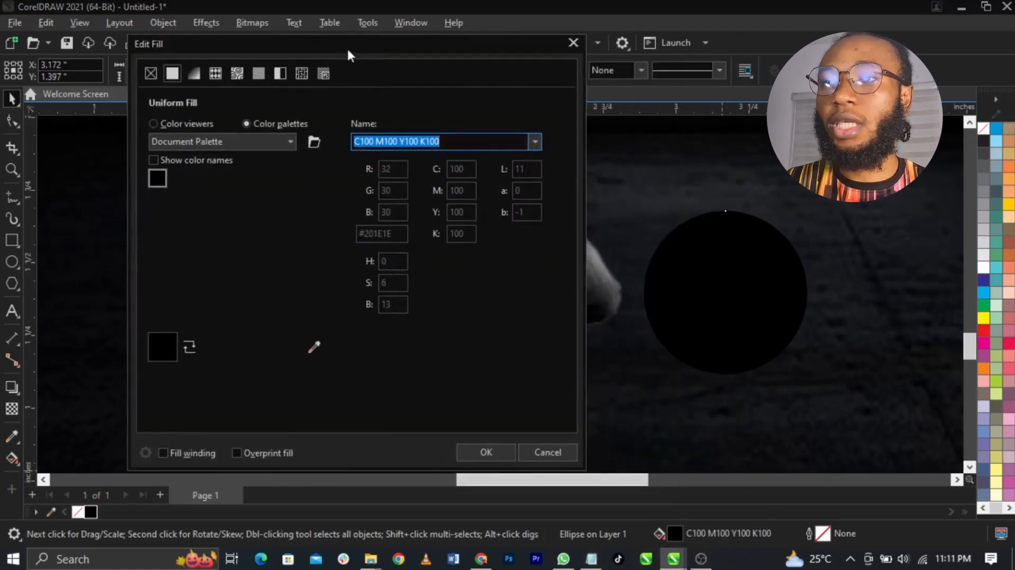
{"action": "left_click", "coordinate": [170, 125]}
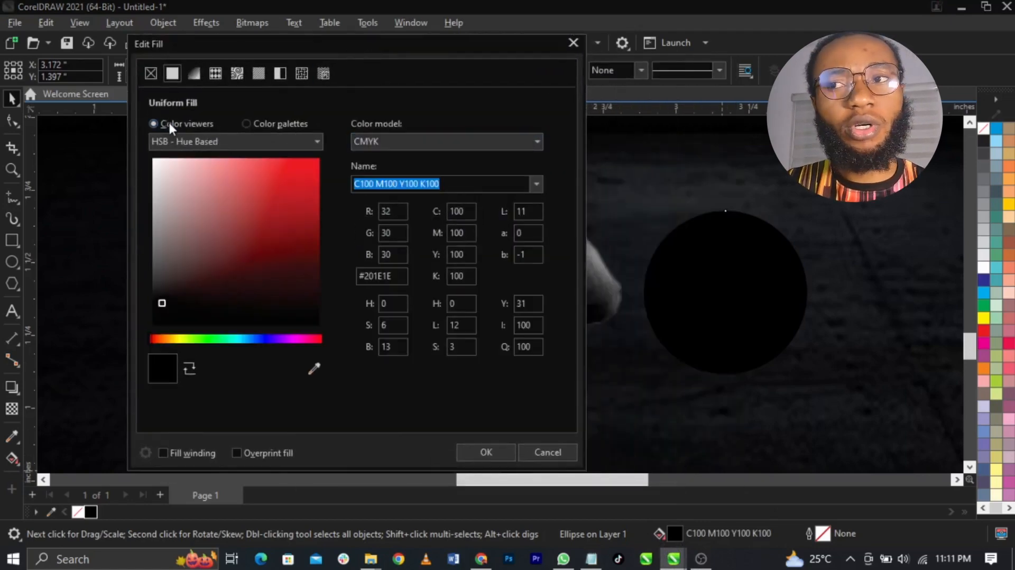
{"action": "left_click", "coordinate": [411, 141]}
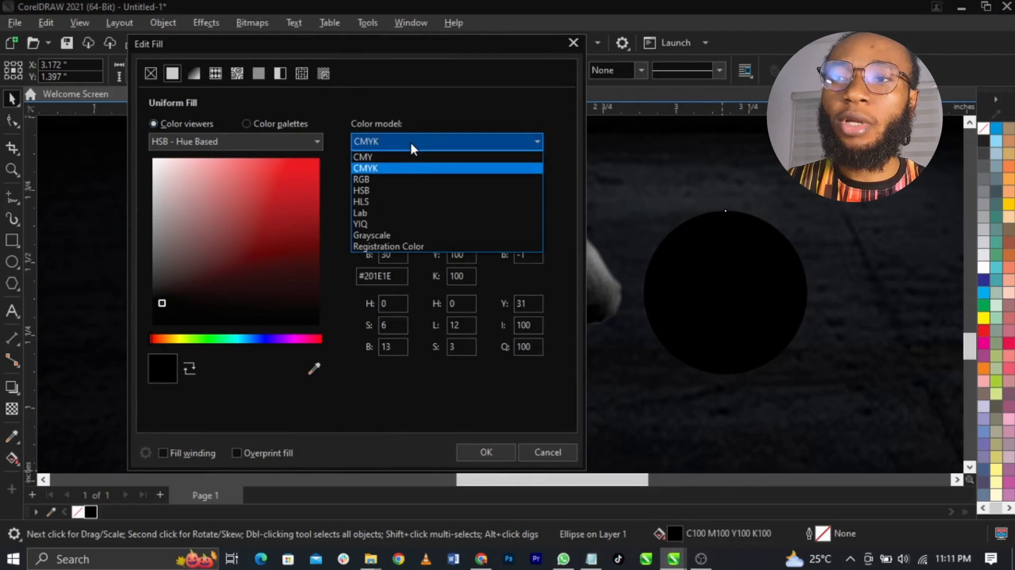
{"action": "left_click", "coordinate": [408, 178]}
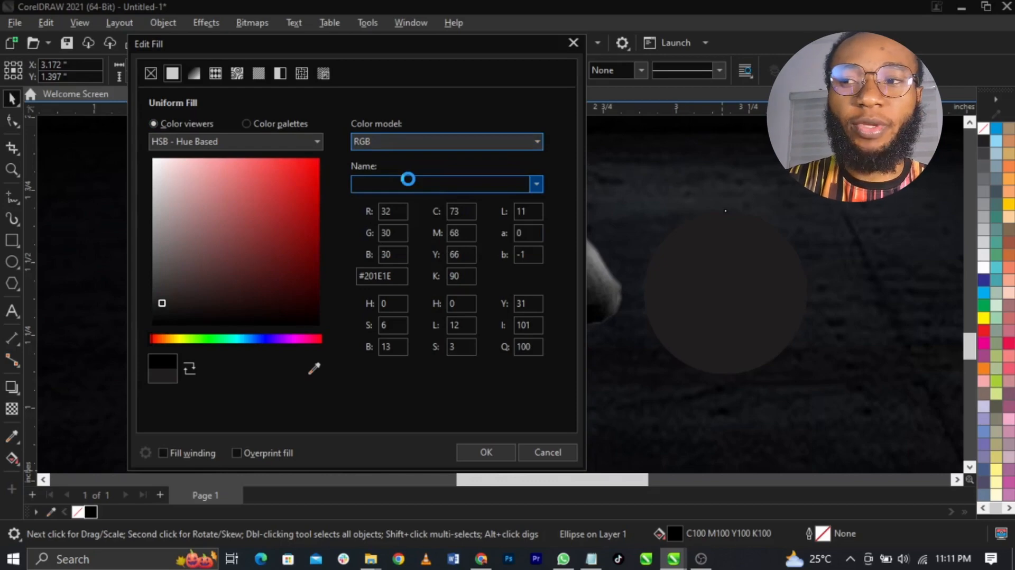
{"action": "mouse_move", "coordinate": [205, 289]}
{"action": "left_mouse_down"}
{"action": "mouse_move", "coordinate": [158, 319]}
{"action": "mouse_move", "coordinate": [238, 243]}
{"action": "mouse_move", "coordinate": [182, 258]}
{"action": "mouse_move", "coordinate": [215, 254]}
{"action": "mouse_move", "coordinate": [88, 363]}
{"action": "left_mouse_up"}
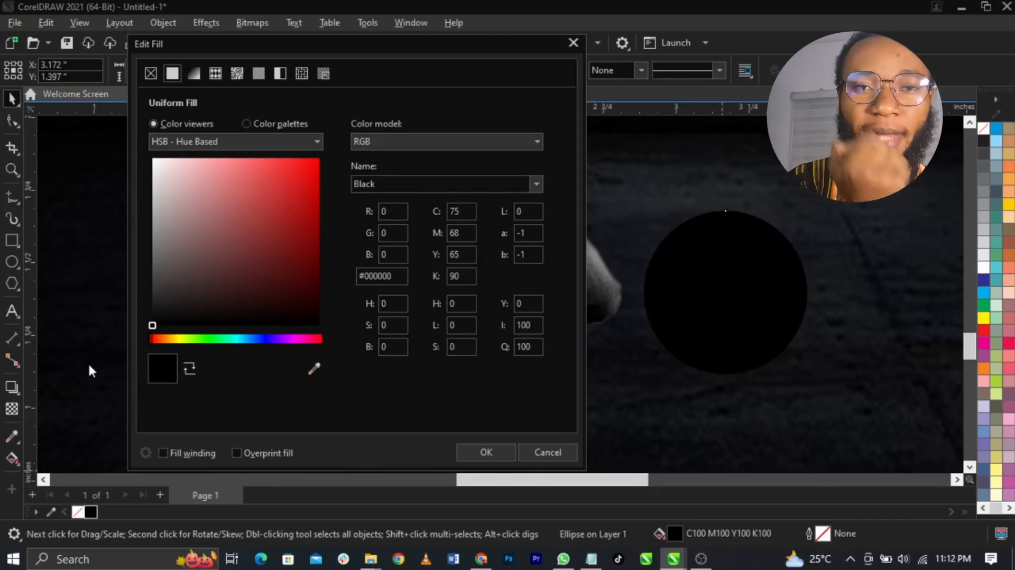
Try a grey shade (#5A5A61) in the CMYK color model for the circle's fill
{"action": "left_click", "coordinate": [461, 138]}
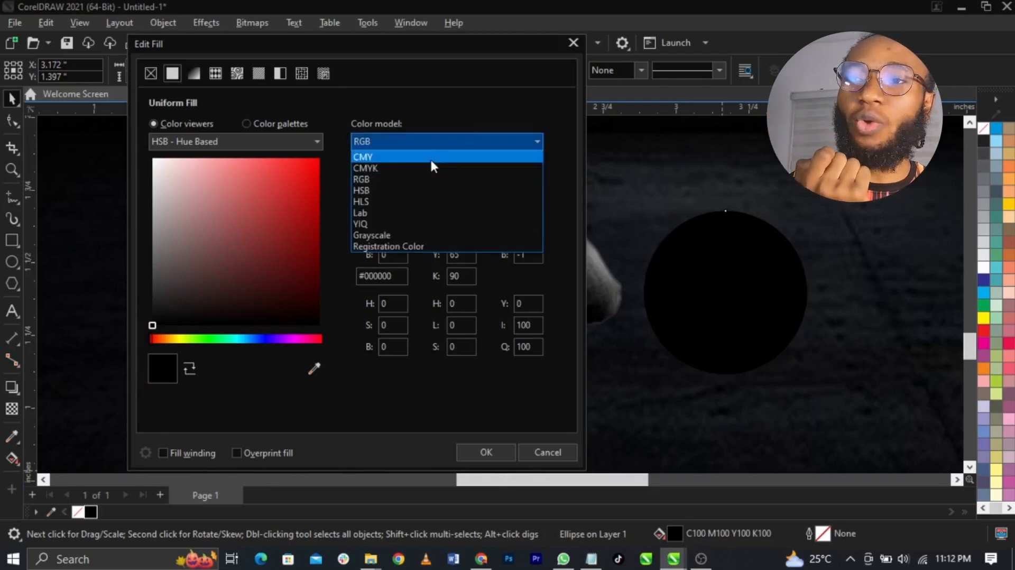
{"action": "left_click", "coordinate": [430, 168]}
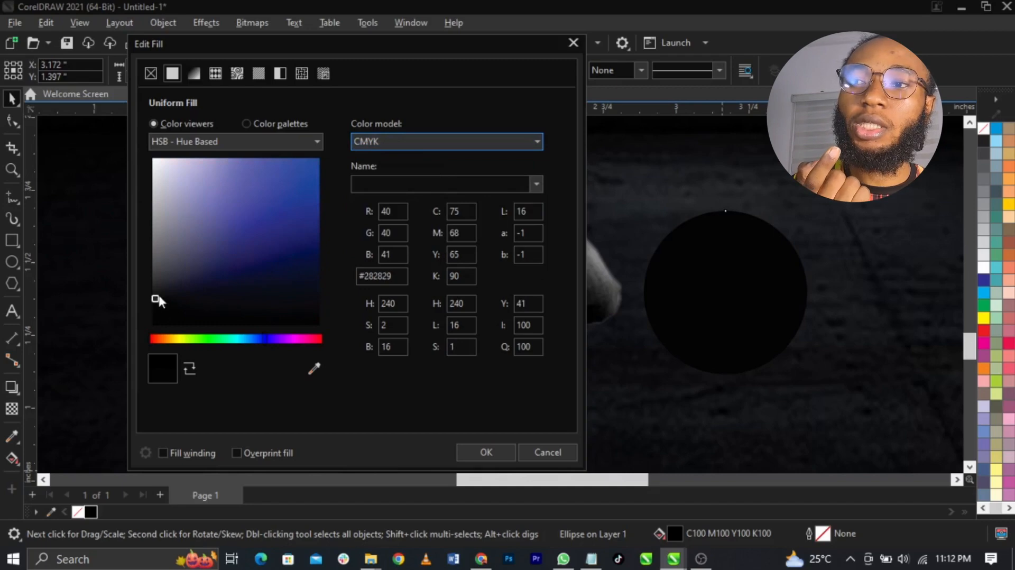
{"action": "mouse_move", "coordinate": [159, 302]}
{"action": "left_mouse_down"}
{"action": "mouse_move", "coordinate": [197, 240]}
{"action": "mouse_move", "coordinate": [164, 262]}
{"action": "left_mouse_up"}
Return the circle's fill to RGB black (#000000) and apply it
{"action": "left_click", "coordinate": [391, 143]}
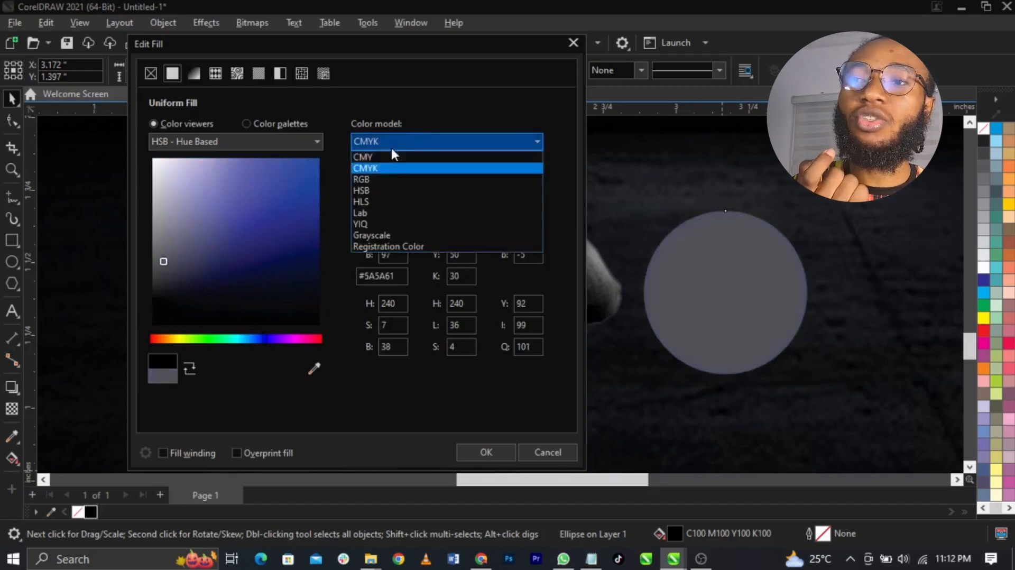
{"action": "left_click", "coordinate": [389, 176]}
{"action": "left_click_drag", "start_coordinate": [169, 278], "coordinate": [141, 364]}
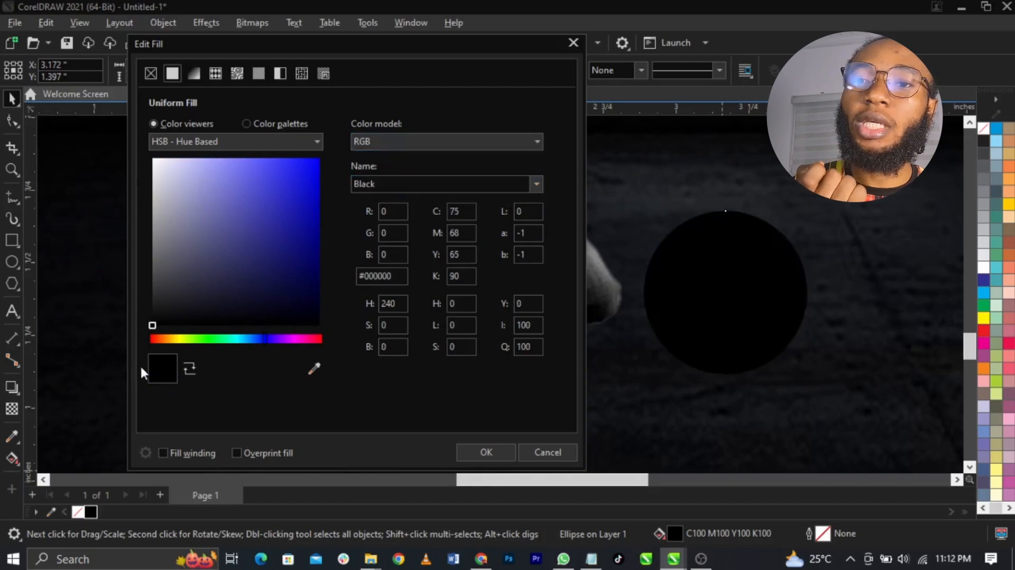
{"action": "left_click", "coordinate": [475, 453]}
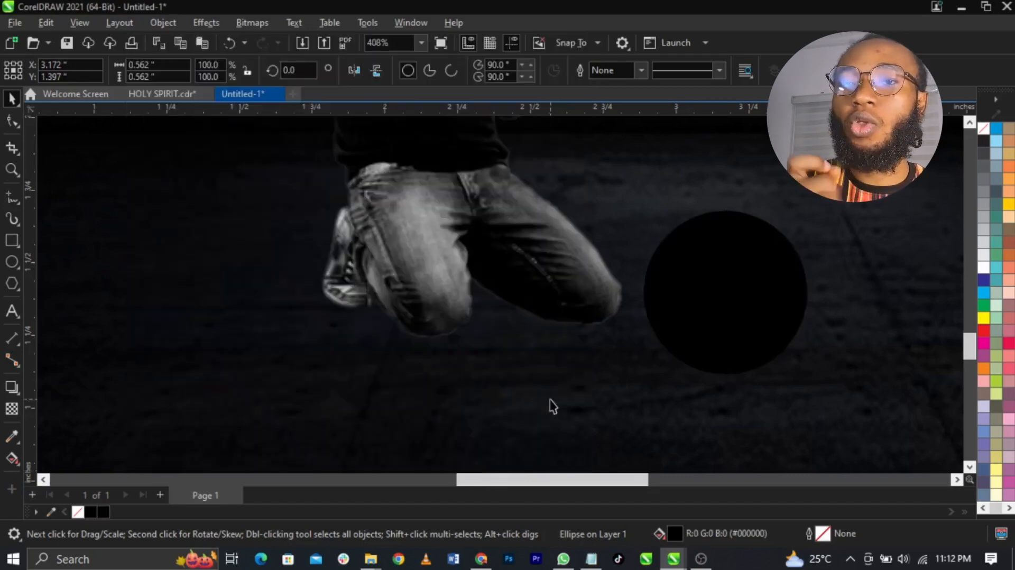
Apply a Gaussian Blur with a 45.7 pixel radius to the black circle
{"action": "left_click", "coordinate": [206, 28]}
{"action": "mouse_move", "coordinate": [244, 120]}
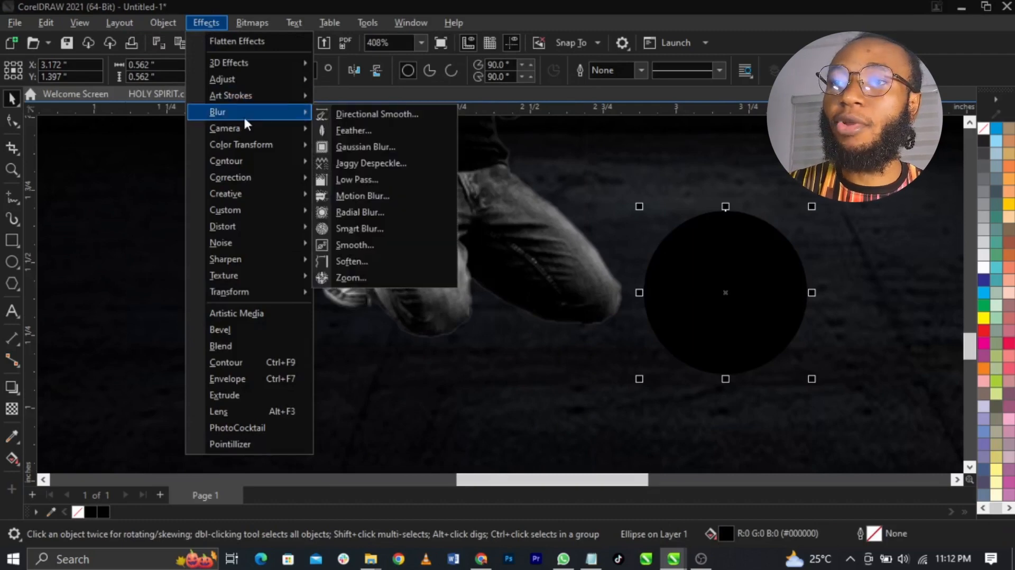
{"action": "left_click", "coordinate": [357, 144]}
{"action": "left_click_drag", "start_coordinate": [524, 216], "coordinate": [422, 189]}
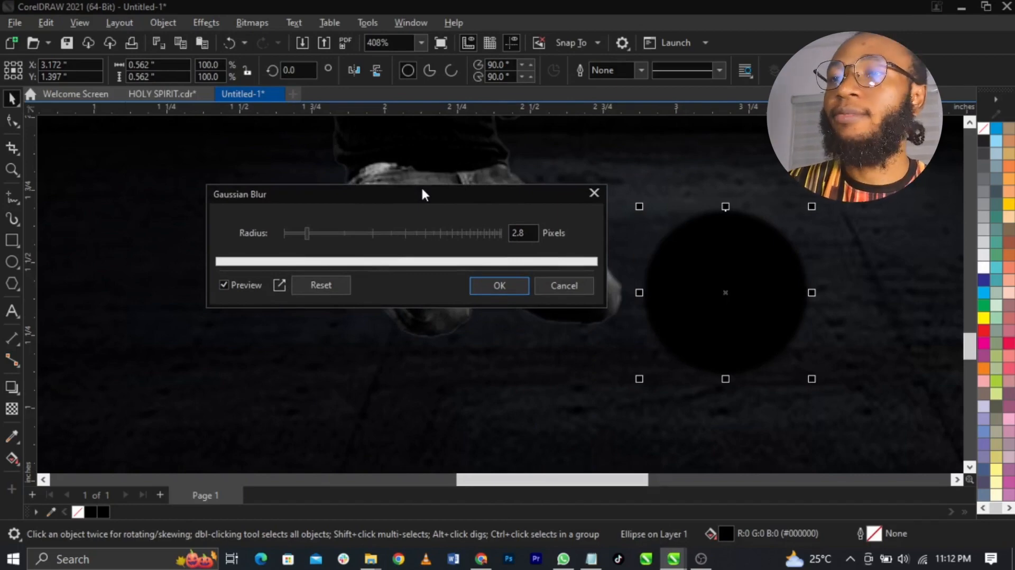
{"action": "left_click_drag", "start_coordinate": [306, 234], "coordinate": [413, 240]}
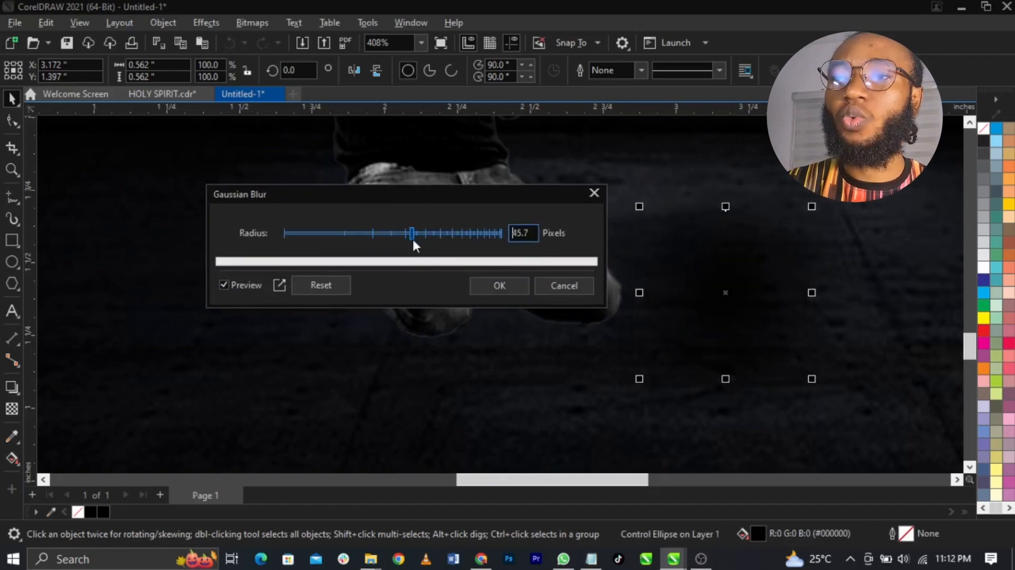
{"action": "left_click", "coordinate": [495, 294]}
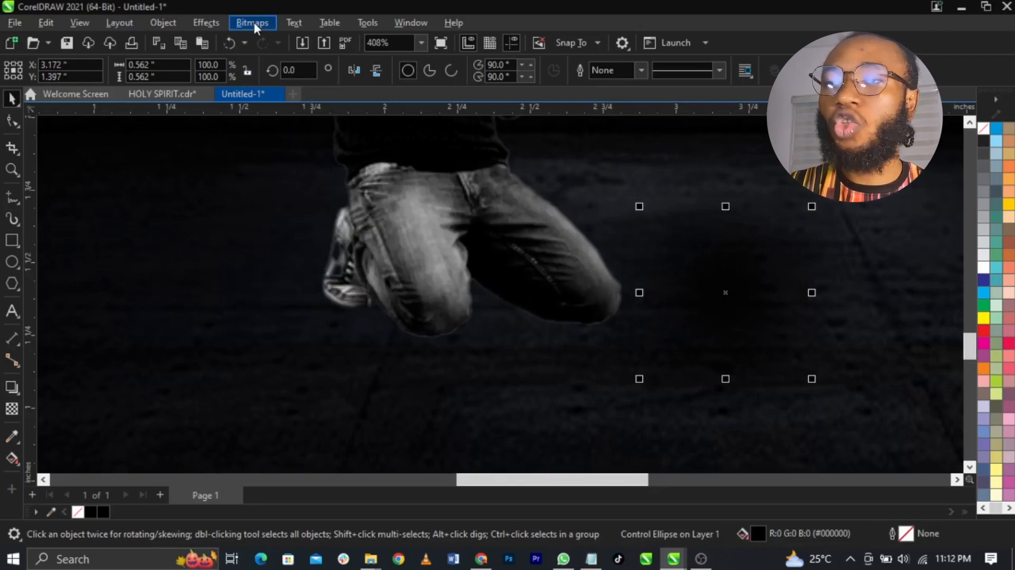
Convert the blurred circle to a 300 dpi RGB Color (24-bit) bitmap with a transparent background
{"action": "left_click", "coordinate": [254, 22]}
{"action": "left_click", "coordinate": [281, 44]}
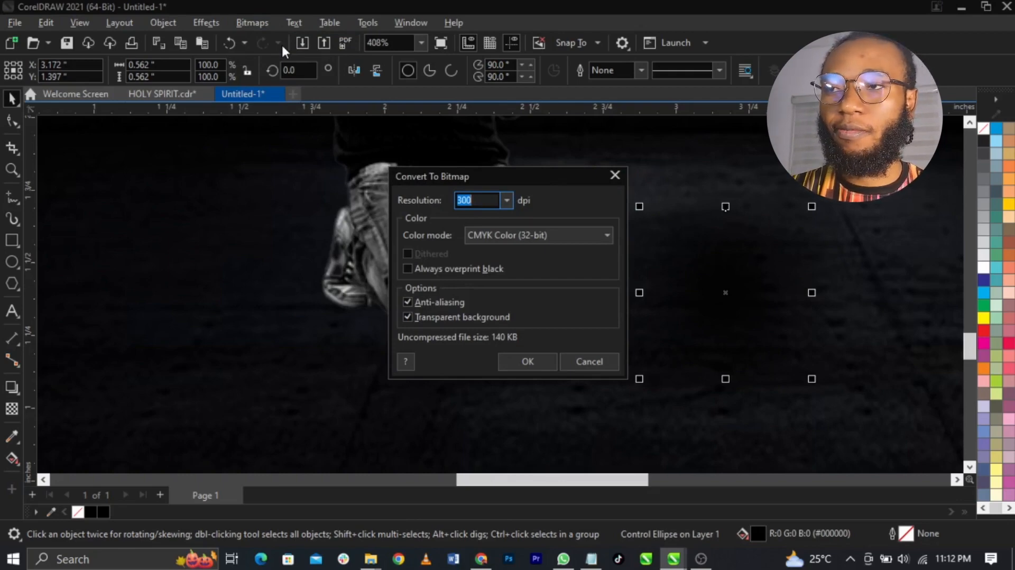
{"action": "left_click", "coordinate": [553, 234]}
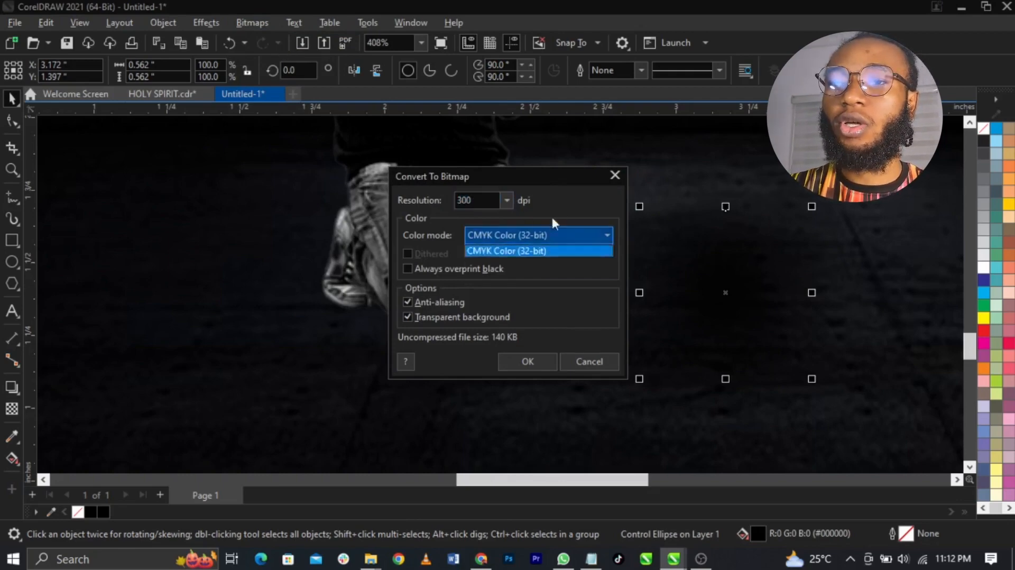
{"action": "left_click", "coordinate": [516, 294]}
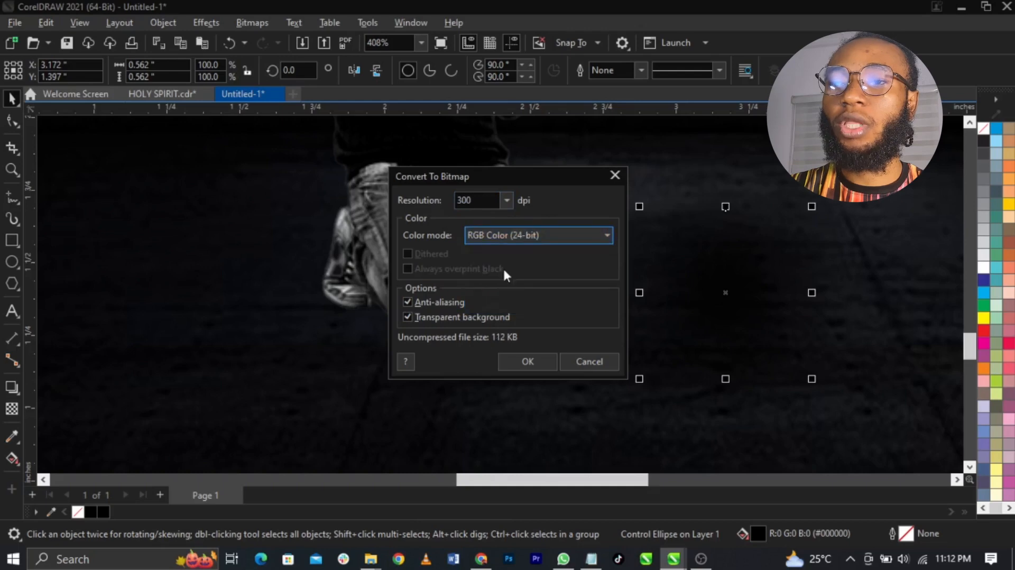
{"action": "left_click", "coordinate": [517, 361]}
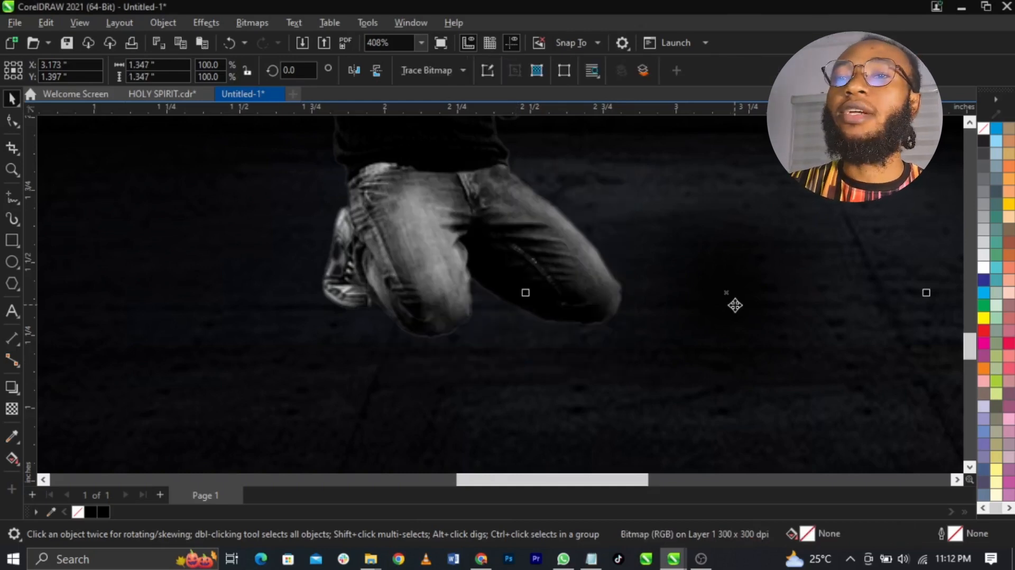
Squash the blurred circle to about 0.144 in high and try it as a shadow just below the knees
{"action": "left_click_drag", "start_coordinate": [735, 305], "coordinate": [590, 317]}
{"action": "scroll", "coordinate": [612, 290], "scroll_direction": "down", "scroll_amount": 2}
{"action": "left_click_drag", "start_coordinate": [602, 221], "coordinate": [617, 347]}
{"action": "scroll", "coordinate": [616, 365], "scroll_direction": "up", "scroll_amount": 2}
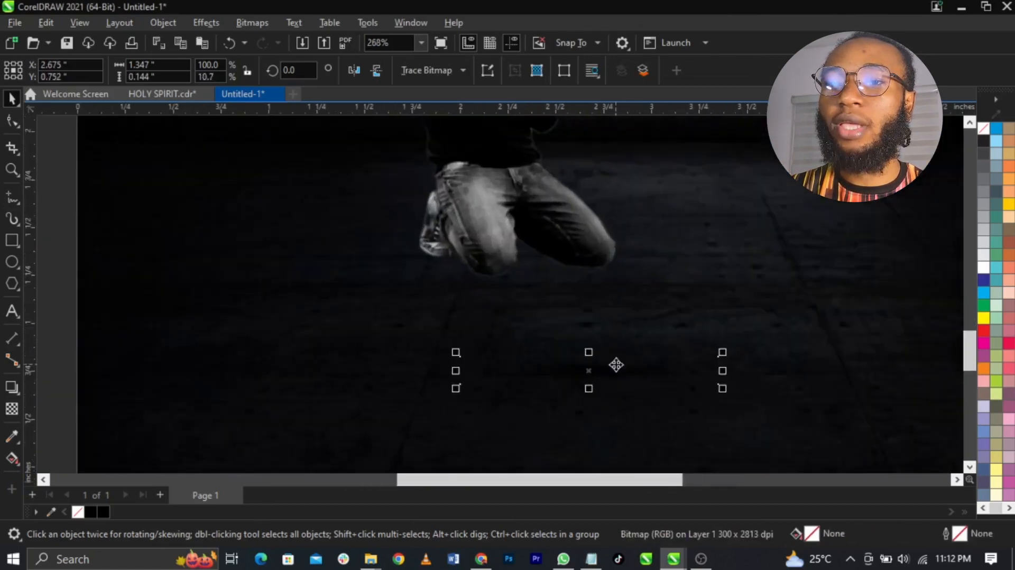
{"action": "scroll", "coordinate": [605, 279], "scroll_direction": "up", "scroll_amount": 3}
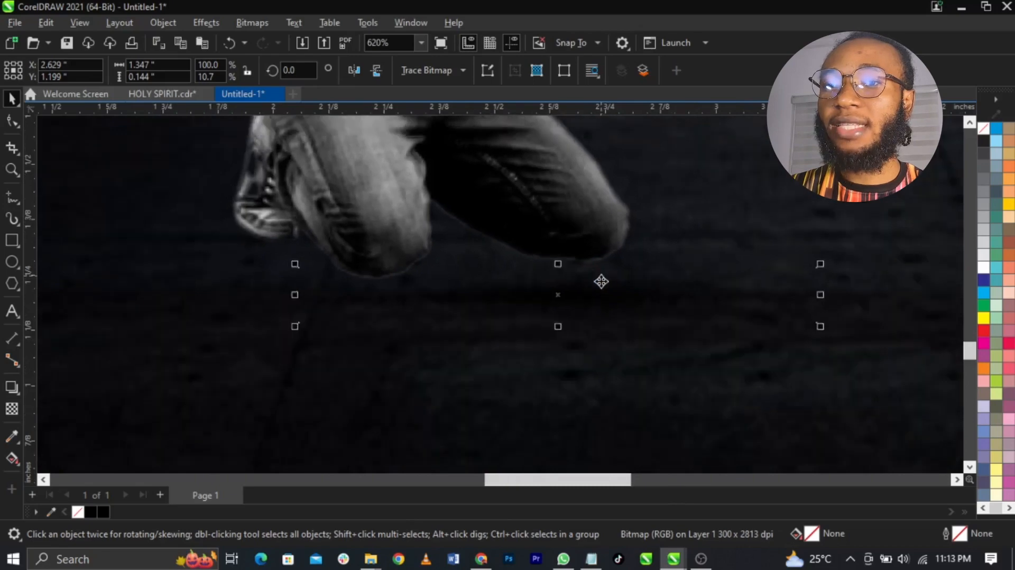
{"action": "scroll", "coordinate": [601, 281], "scroll_direction": "down", "scroll_amount": 4}
Move the flattened shadow off the page to view it, and undo back to the round blurred bitmap
{"action": "left_click_drag", "start_coordinate": [601, 283], "coordinate": [222, 283]}
{"action": "scroll", "coordinate": [143, 270], "scroll_direction": "up", "scroll_amount": 3}
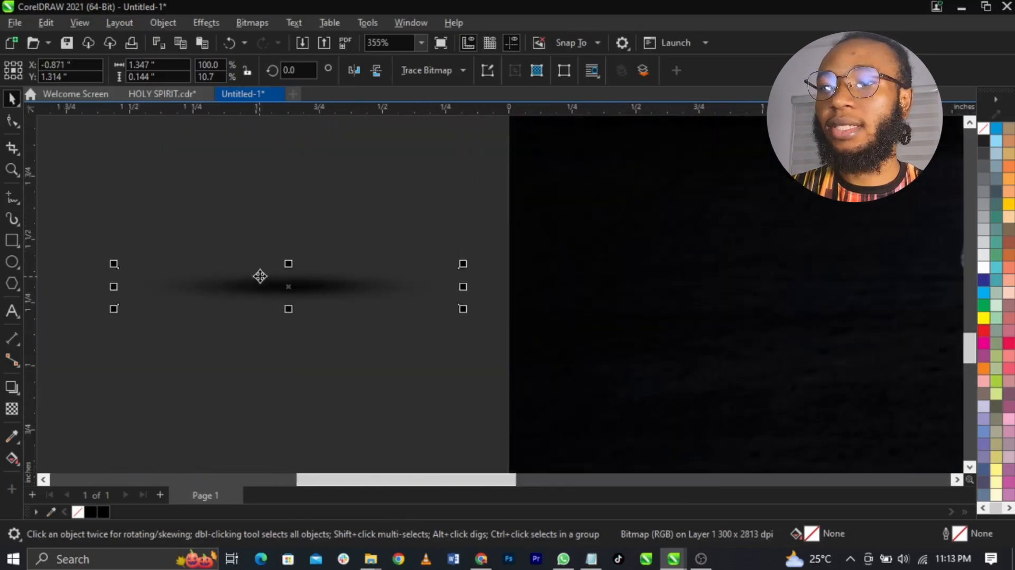
{"action": "key", "text": "ctrl+z"}
{"action": "scroll", "coordinate": [426, 260], "scroll_direction": "down", "scroll_amount": 3}
{"action": "key", "text": "ctrl+z"}
Move the round blurred bitmap beside the page and flatten it to about 0.141 in high
{"action": "left_click_drag", "start_coordinate": [653, 299], "coordinate": [456, 279]}
{"action": "scroll", "coordinate": [269, 217], "scroll_direction": "up", "scroll_amount": 3}
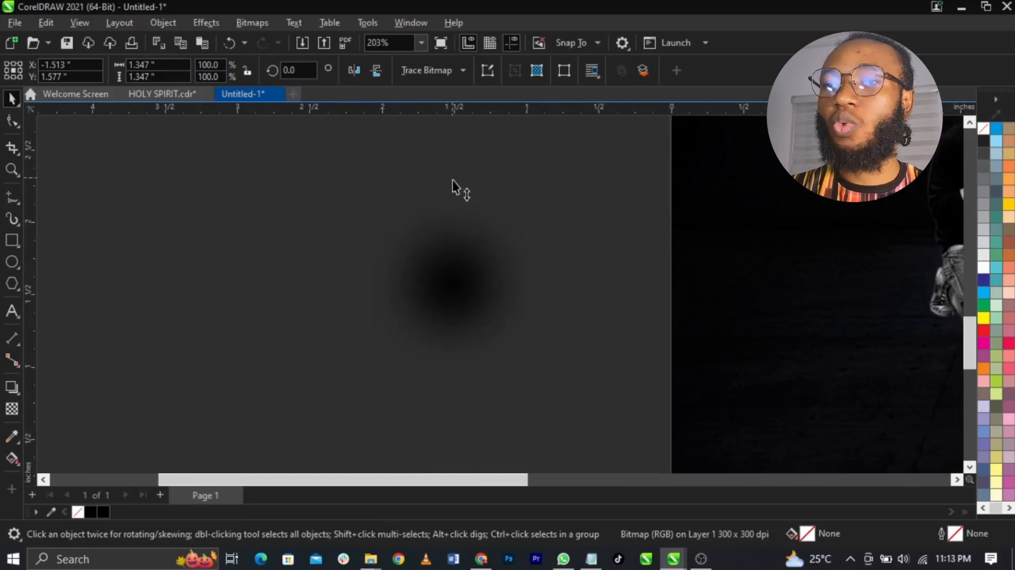
{"action": "left_click_drag", "start_coordinate": [452, 180], "coordinate": [494, 355]}
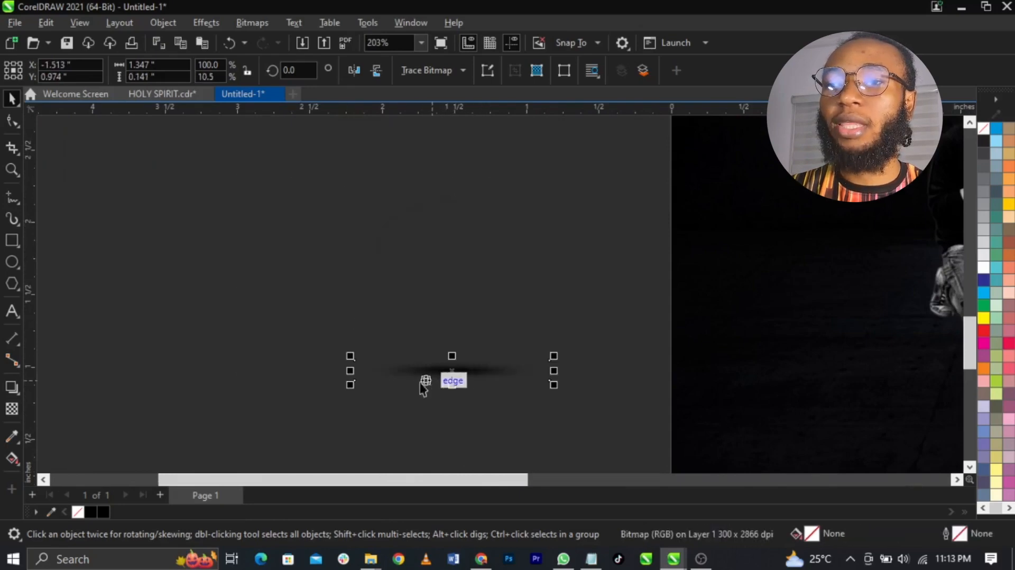
Place the flattened shadow on the floor directly beneath the man's knees
{"action": "scroll", "coordinate": [423, 388], "scroll_direction": "down", "scroll_amount": 3}
{"action": "mouse_move", "coordinate": [402, 378]}
{"action": "left_mouse_down"}
{"action": "mouse_move", "coordinate": [585, 365]}
{"action": "mouse_move", "coordinate": [556, 365]}
{"action": "mouse_move", "coordinate": [579, 348]}
{"action": "mouse_move", "coordinate": [285, 374]}
{"action": "mouse_move", "coordinate": [294, 385]}
{"action": "left_mouse_up"}
{"action": "scroll", "coordinate": [585, 365], "scroll_direction": "up", "scroll_amount": 3}
{"action": "scroll", "coordinate": [592, 366], "scroll_direction": "up", "scroll_amount": 1}
{"action": "scroll", "coordinate": [557, 365], "scroll_direction": "up", "scroll_amount": 4}
{"action": "scroll", "coordinate": [542, 362], "scroll_direction": "down", "scroll_amount": 2}
{"action": "scroll", "coordinate": [292, 385], "scroll_direction": "up", "scroll_amount": 3}
{"action": "scroll", "coordinate": [335, 381], "scroll_direction": "down", "scroll_amount": 4}
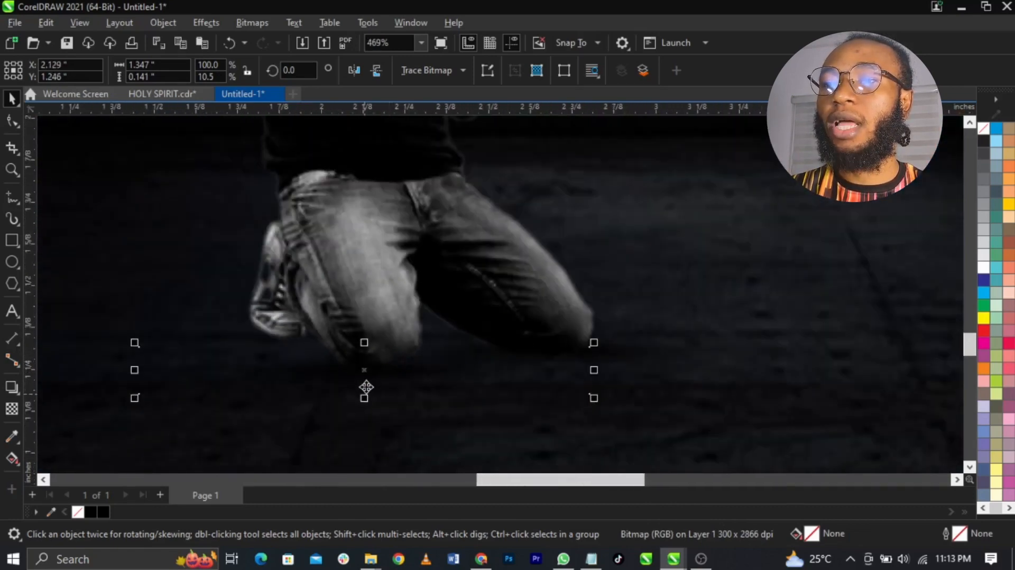
Position a flattened shadow under the man's shoe and narrow it to about 0.762 in wide
{"action": "left_click_drag", "start_coordinate": [366, 388], "coordinate": [287, 358]}
{"action": "scroll", "coordinate": [296, 349], "scroll_direction": "up", "scroll_amount": 3}
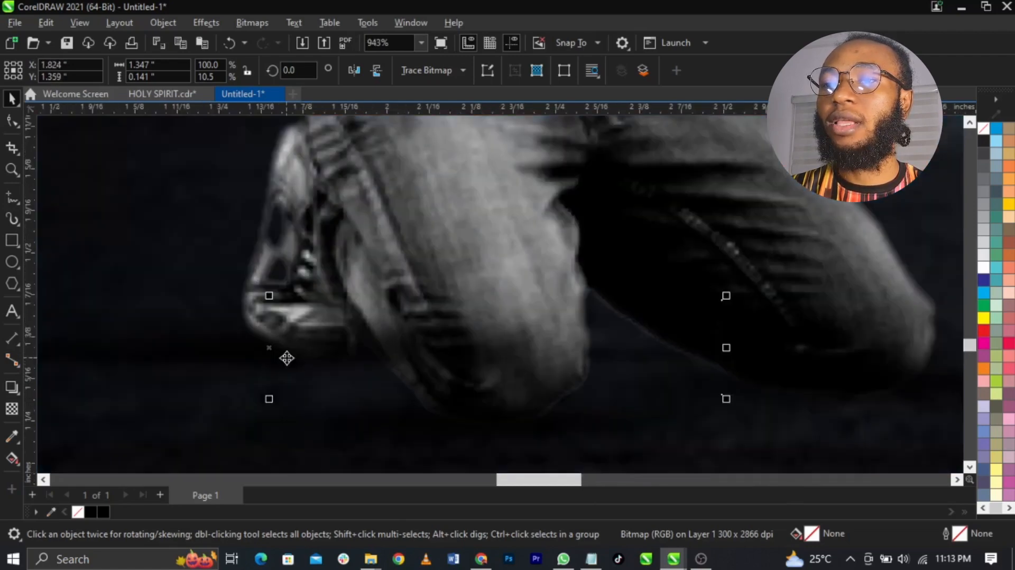
{"action": "left_click_drag", "start_coordinate": [726, 347], "coordinate": [333, 354]}
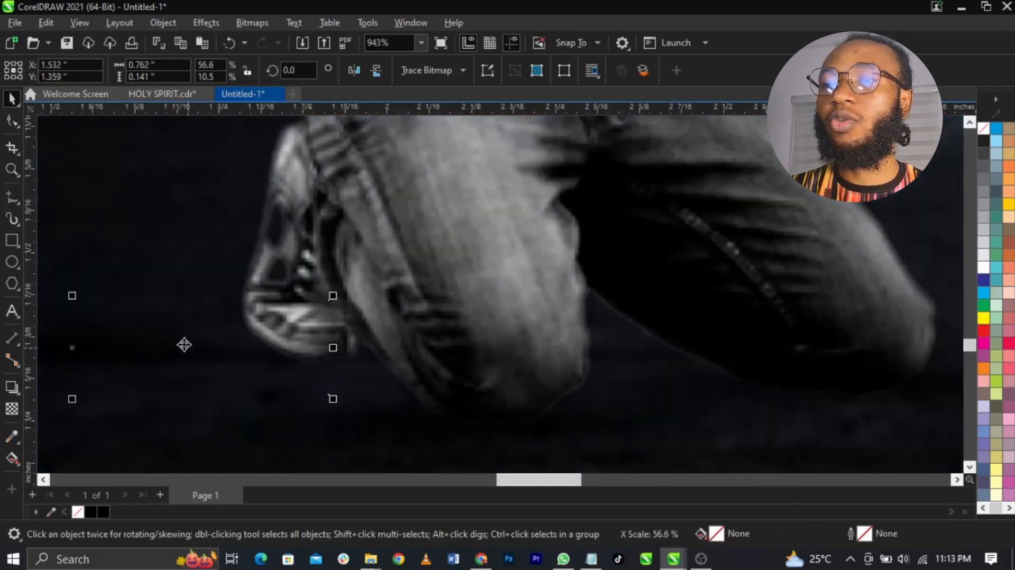
{"action": "left_click_drag", "start_coordinate": [183, 346], "coordinate": [296, 349]}
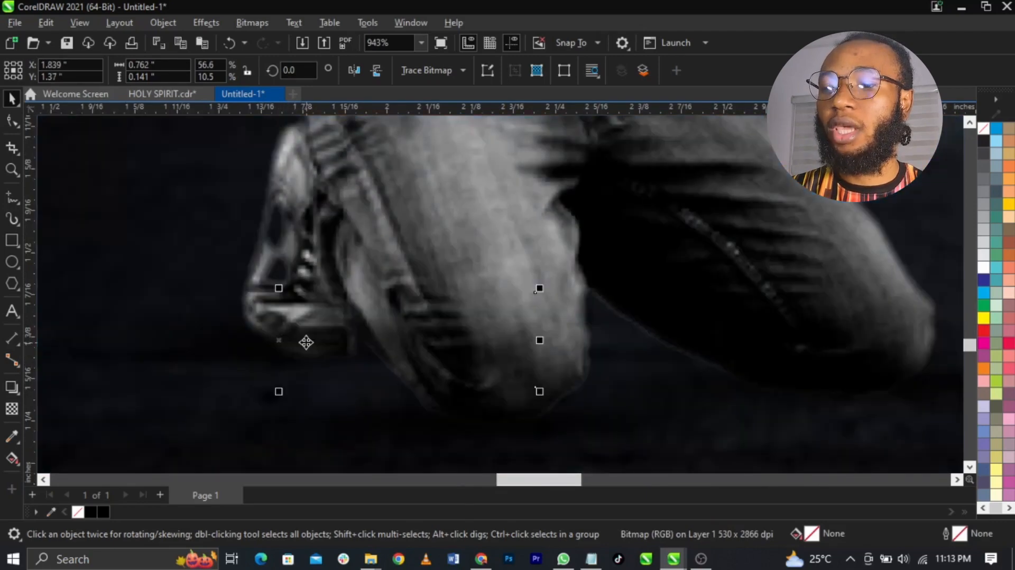
Place a copy of the shoe's flattened shadow on the floor beneath the man's knees and check the whole composition
{"action": "scroll", "coordinate": [483, 347], "scroll_direction": "down", "scroll_amount": 5}
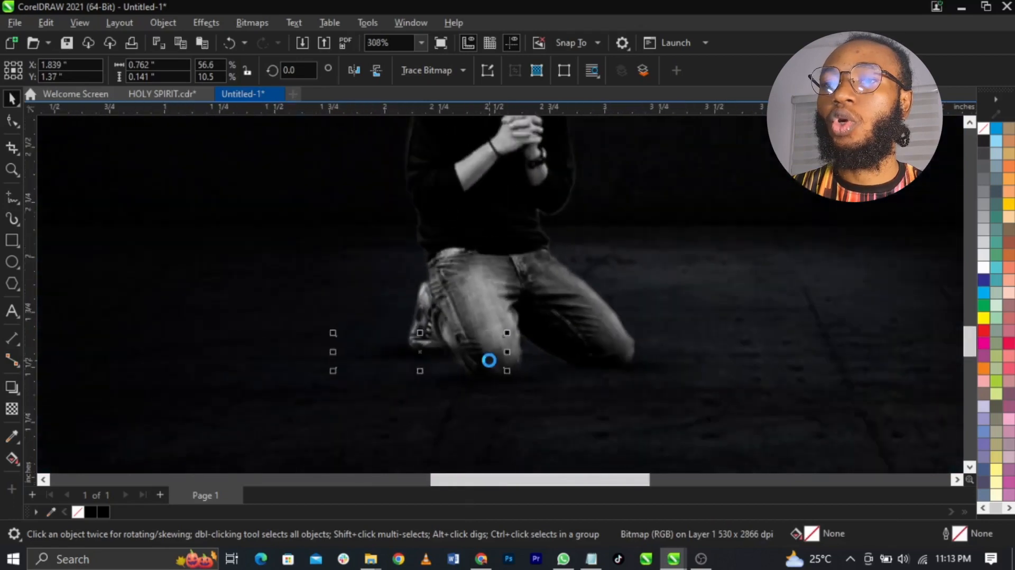
{"action": "left_click_drag", "start_coordinate": [412, 355], "coordinate": [531, 360]}
{"action": "scroll", "coordinate": [535, 356], "scroll_direction": "up", "scroll_amount": 3}
{"action": "scroll", "coordinate": [525, 363], "scroll_direction": "up", "scroll_amount": 2}
{"action": "scroll", "coordinate": [530, 360], "scroll_direction": "down", "scroll_amount": 3}
{"action": "scroll", "coordinate": [530, 360], "scroll_direction": "down", "scroll_amount": 3}
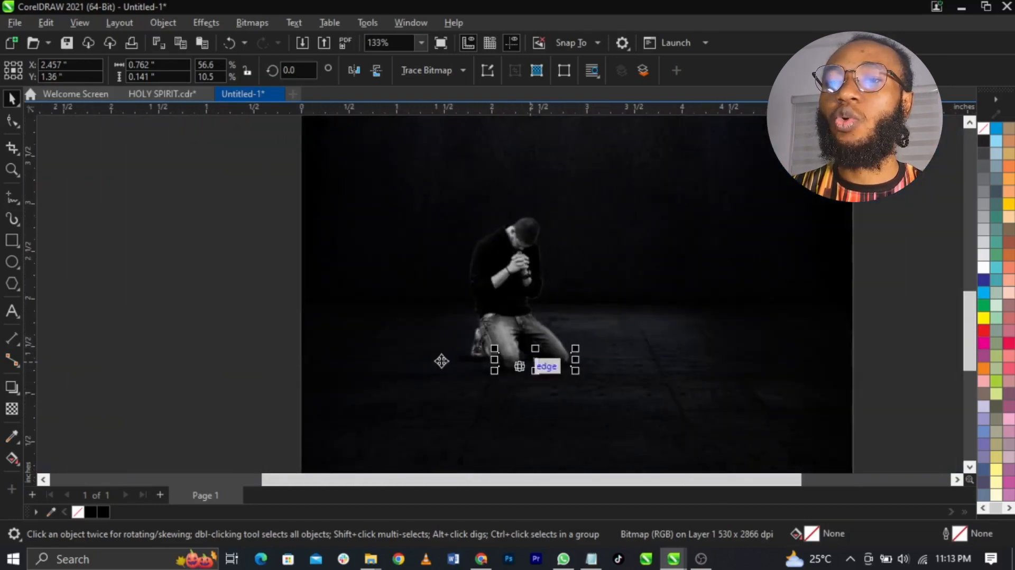
{"action": "left_click", "coordinate": [295, 272]}
{"action": "scroll", "coordinate": [296, 275], "scroll_direction": "down", "scroll_amount": 1}
{"action": "key", "text": "z"}
{"action": "scroll", "coordinate": [725, 361], "scroll_direction": "up", "scroll_amount": 2}
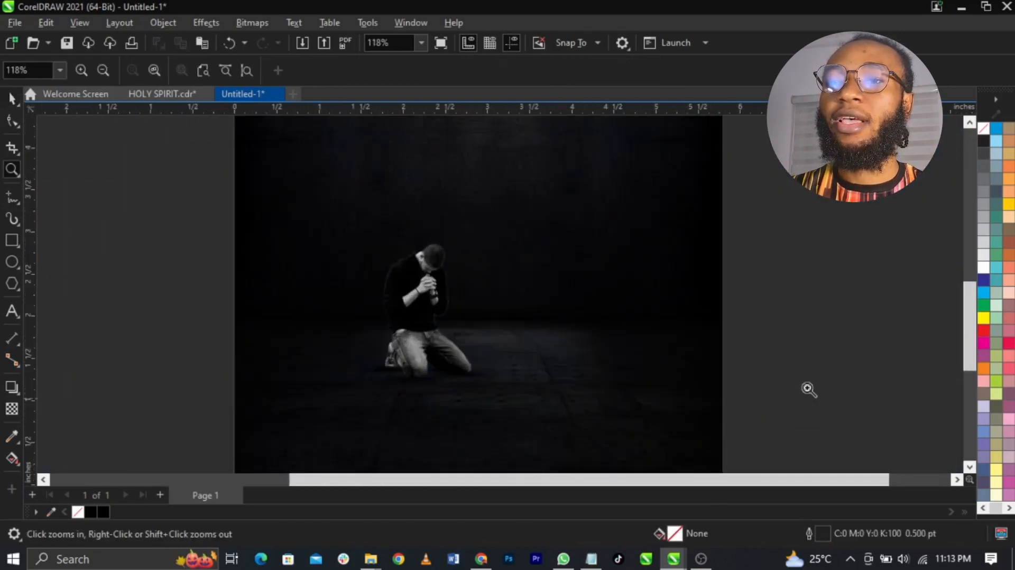
{"action": "key", "text": "space"}
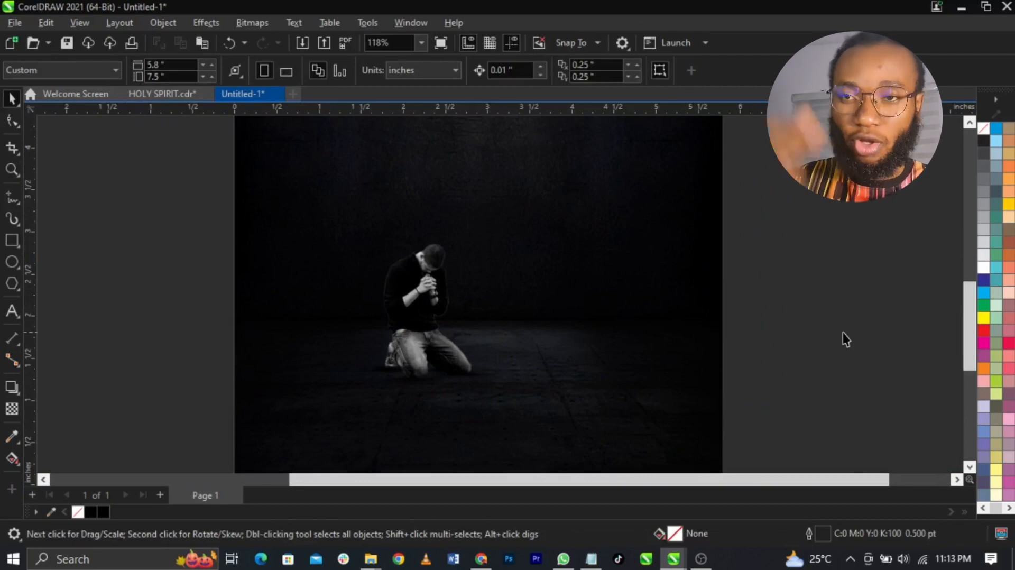
Enlarge the man and his floor shadows together to about 2.537 in wide and shift them slightly on the floor
{"action": "scroll", "coordinate": [846, 339], "scroll_direction": "down", "scroll_amount": 2}
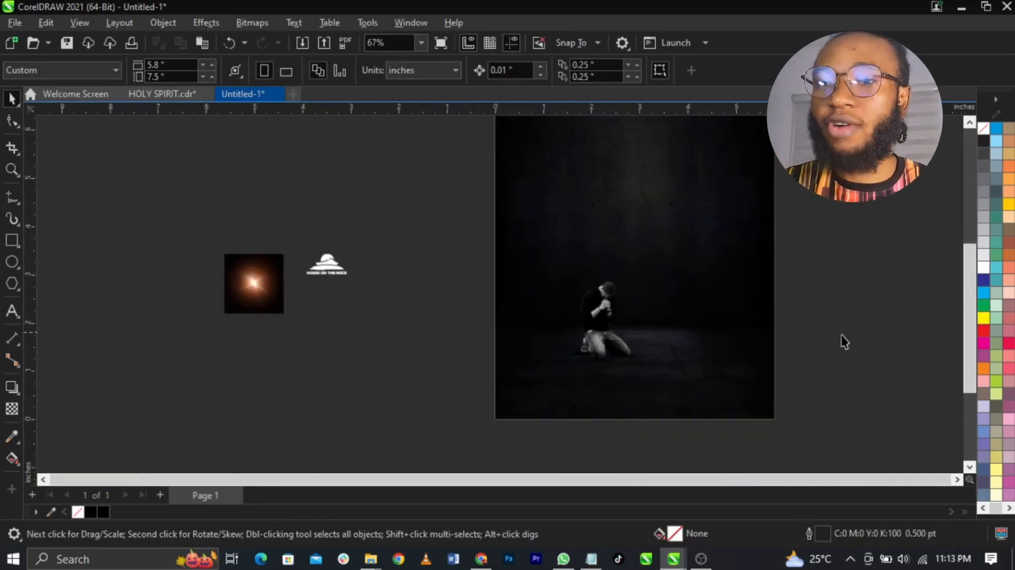
{"action": "left_click_drag", "start_coordinate": [427, 222], "coordinate": [760, 417]}
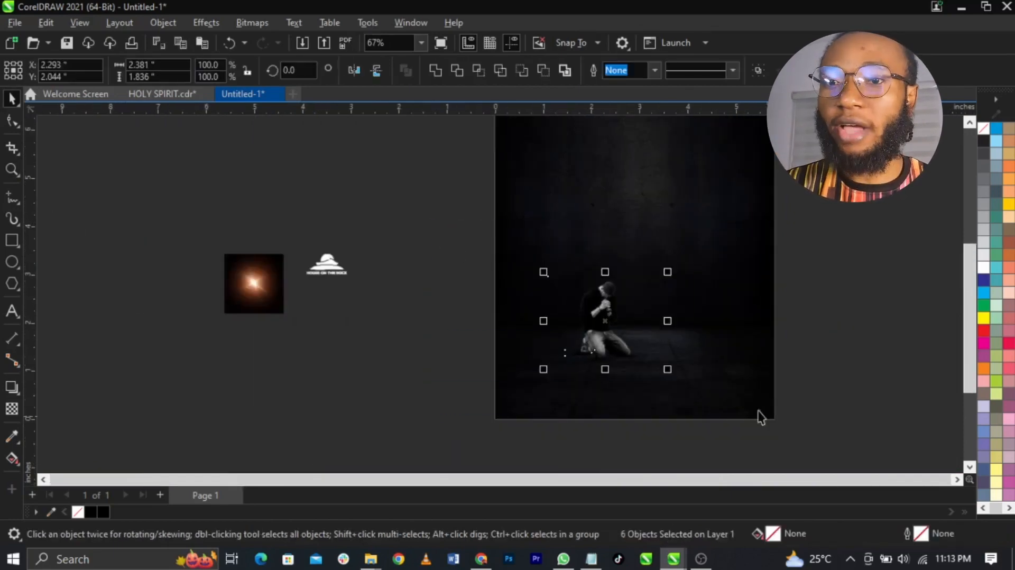
{"action": "scroll", "coordinate": [671, 285], "scroll_direction": "up", "scroll_amount": 2}
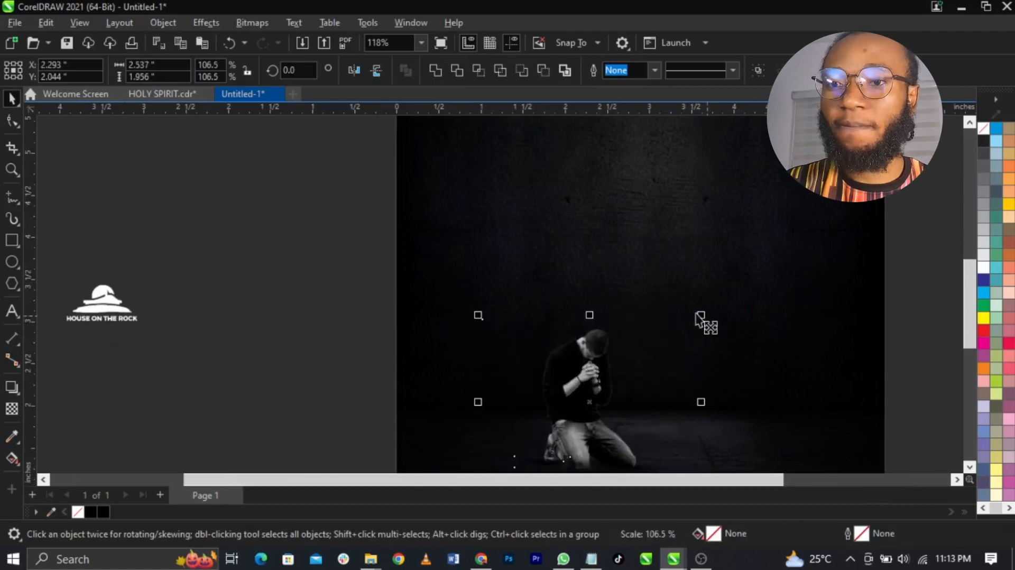
{"action": "scroll", "coordinate": [603, 337], "scroll_direction": "down", "scroll_amount": 2}
{"action": "scroll", "coordinate": [579, 316], "scroll_direction": "up", "scroll_amount": 1}
{"action": "scroll", "coordinate": [579, 317], "scroll_direction": "up", "scroll_amount": 2}
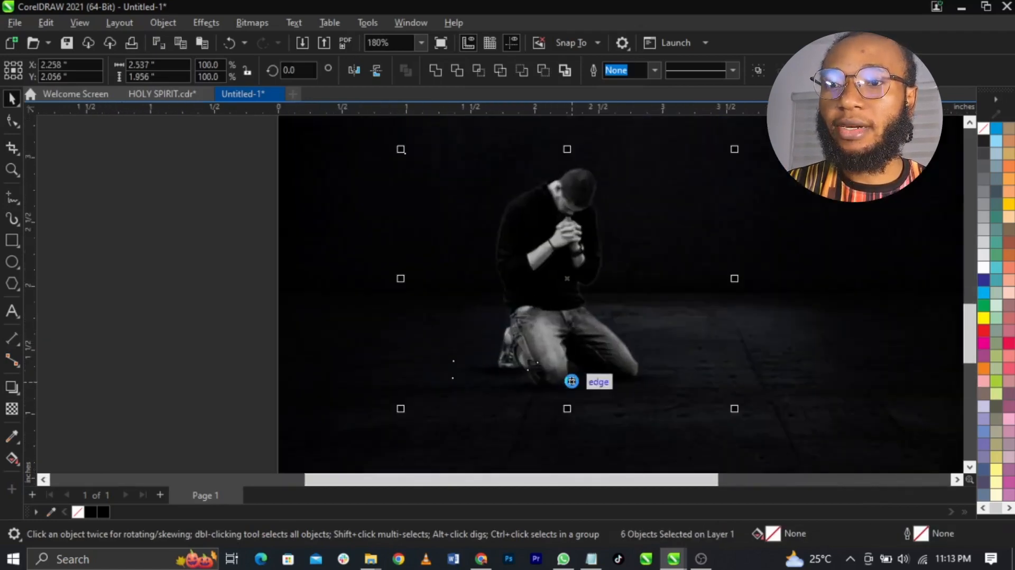
{"action": "left_click", "coordinate": [220, 336]}
Draw a flat ellipse about 2.205 by 0.424 in around the man's knees, filled white with no outline
{"action": "left_click", "coordinate": [12, 262]}
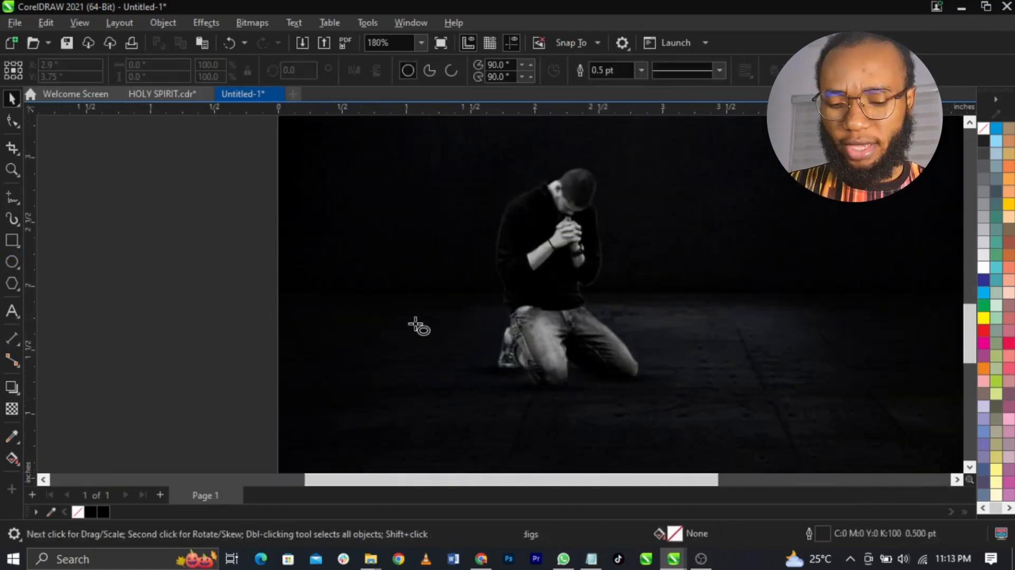
{"action": "left_click_drag", "start_coordinate": [428, 346], "coordinate": [714, 404]}
{"action": "key", "text": "space"}
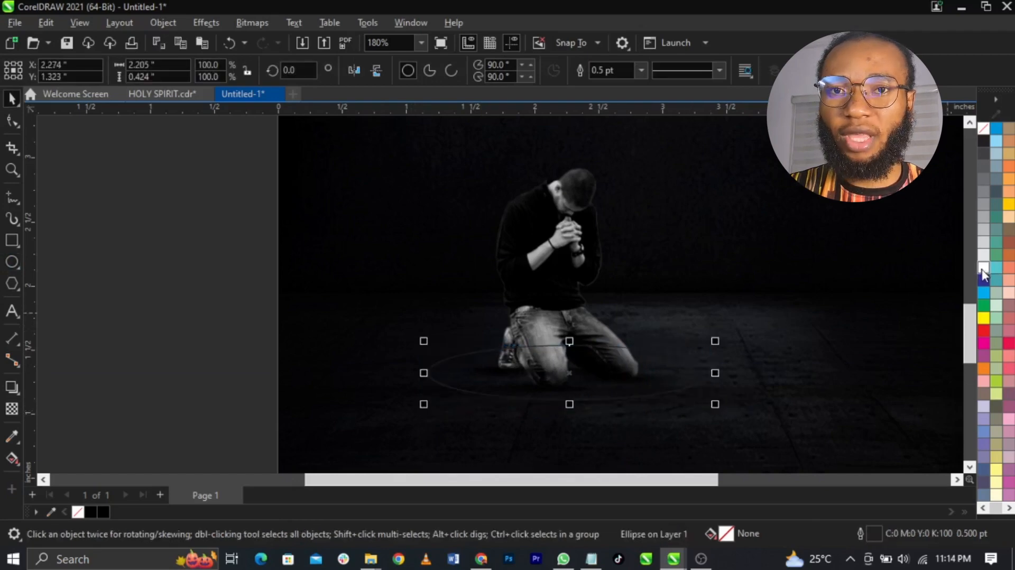
{"action": "left_click", "coordinate": [983, 269]}
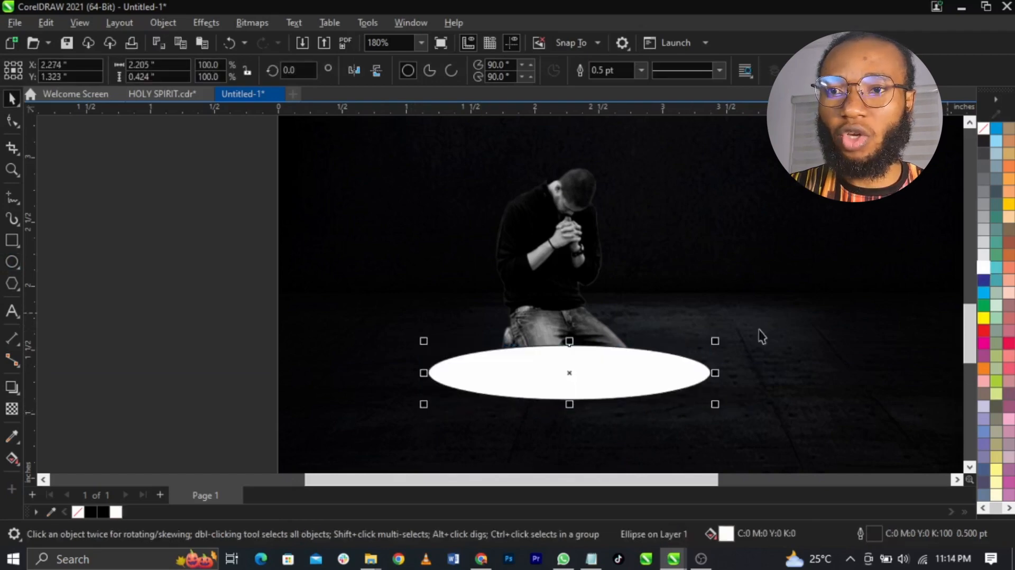
{"action": "right_click", "coordinate": [989, 133]}
{"action": "right_click", "coordinate": [989, 132]}
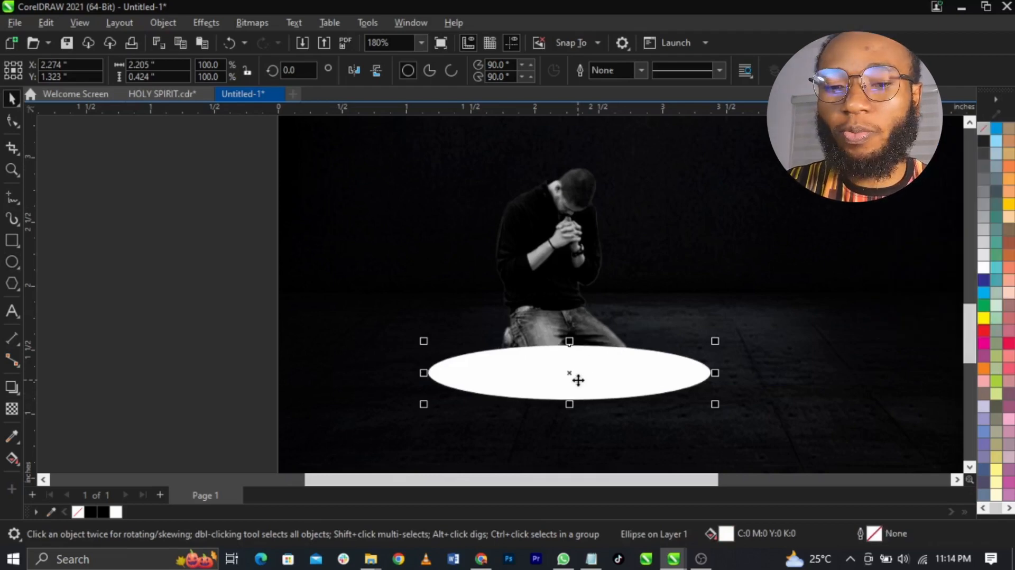
Order the white ellipse behind the man and his shadows but in front of the dark room background
{"action": "key", "text": "ctrl+Page_Down"}
{"action": "key", "text": "ctrl+Page_Down"}
{"action": "key", "text": "ctrl+Page_Down"}
{"action": "key", "text": "ctrl+Page_Down"}
{"action": "key", "text": "ctrl+Page_Down"}
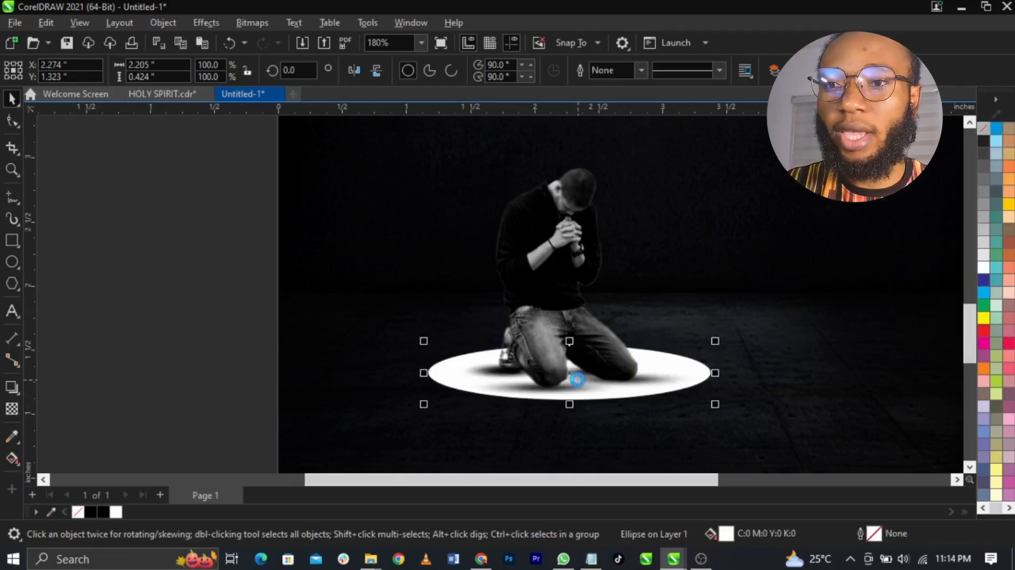
{"action": "key", "text": "ctrl+Page_Down"}
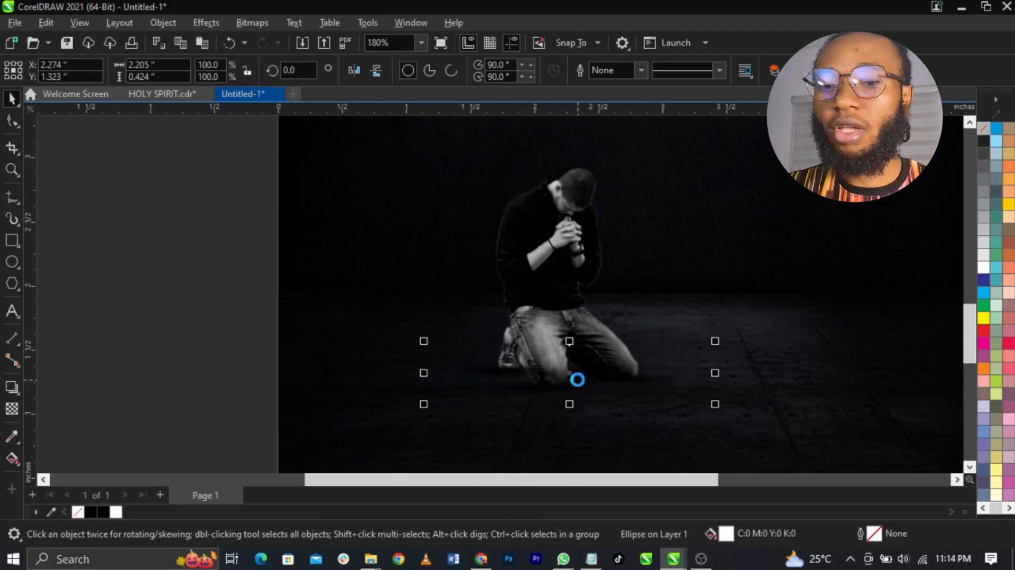
{"action": "key", "text": "ctrl+Page_Up"}
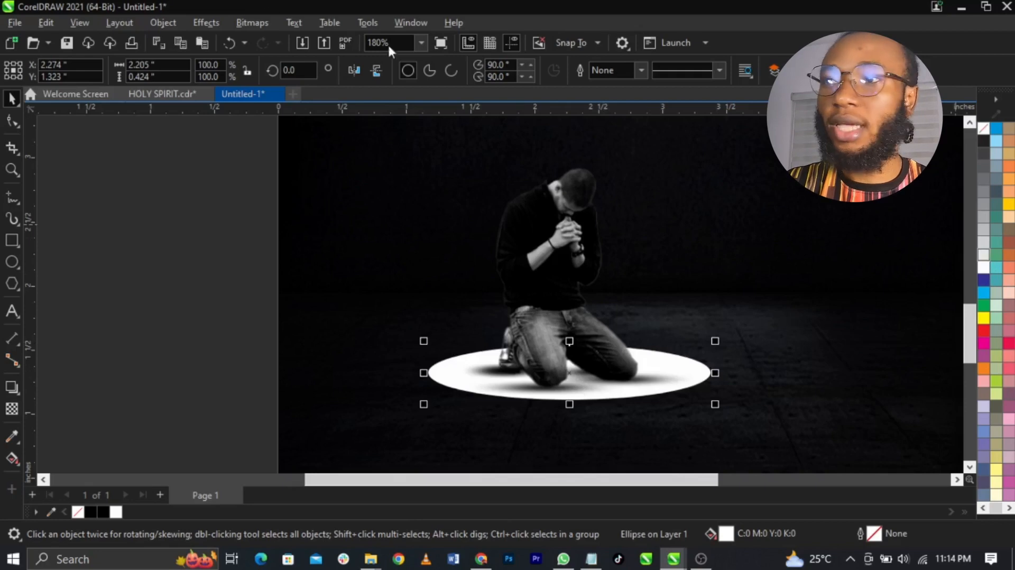
{"action": "left_click", "coordinate": [204, 22]}
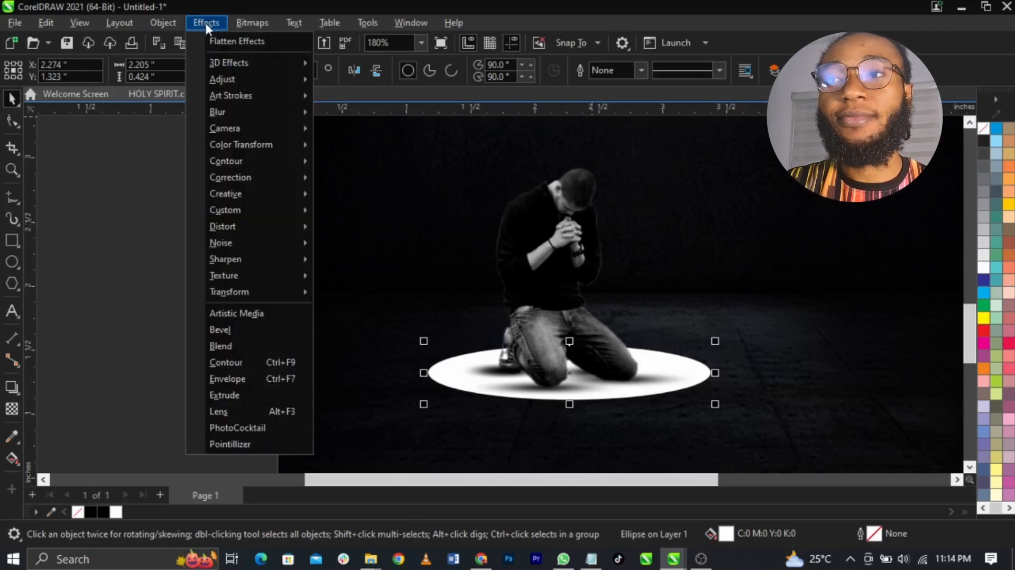
{"action": "mouse_move", "coordinate": [222, 112]}
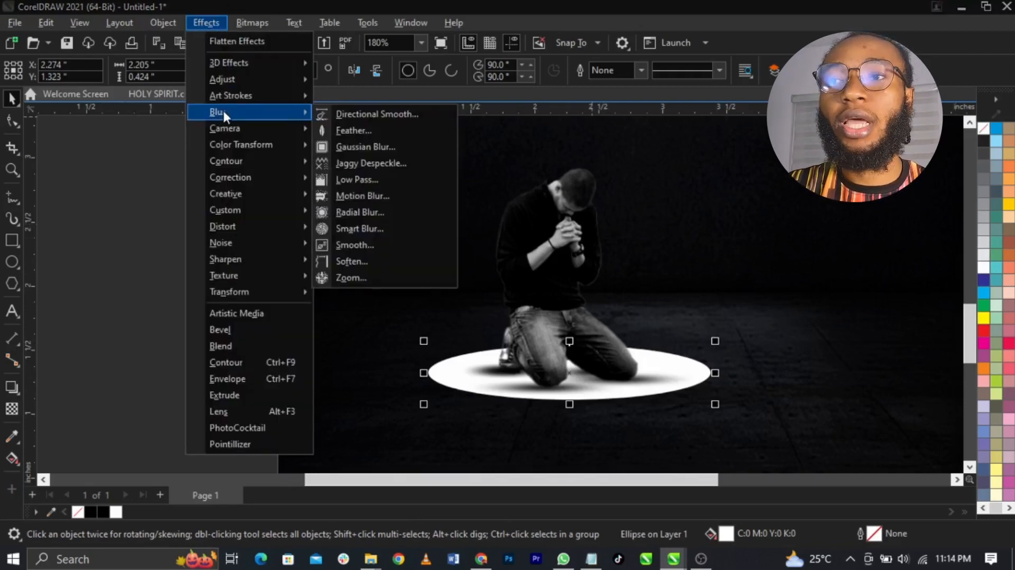
{"action": "left_click", "coordinate": [340, 135]}
{"action": "left_click", "coordinate": [491, 238]}
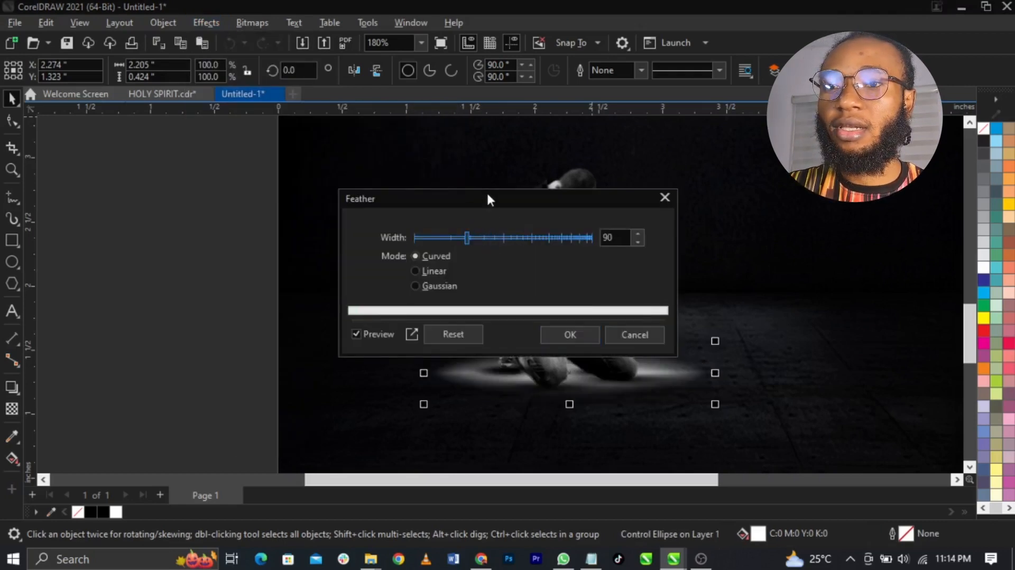
{"action": "left_click_drag", "start_coordinate": [487, 199], "coordinate": [259, 77]}
{"action": "left_click", "coordinate": [219, 116]}
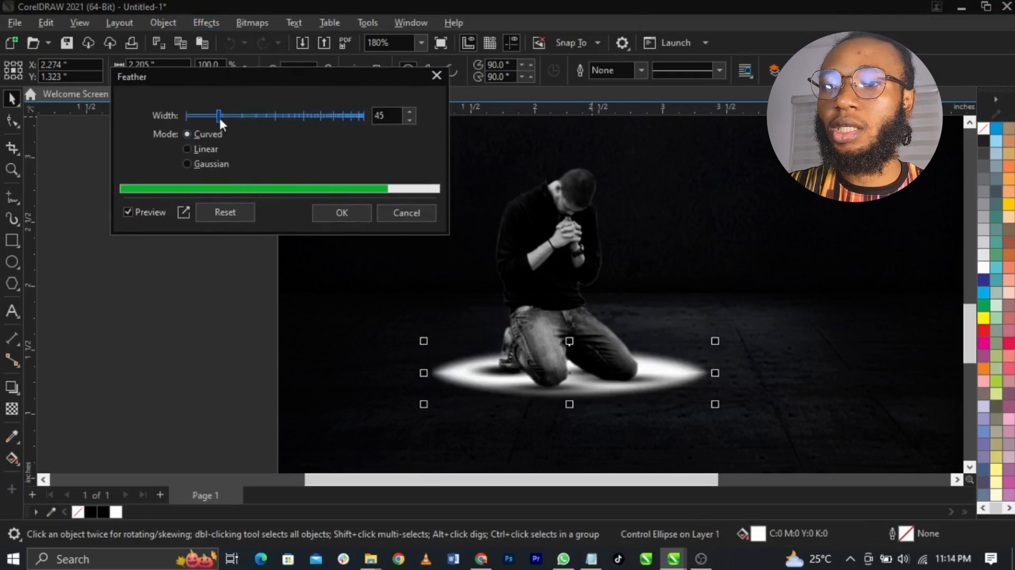
{"action": "left_click", "coordinate": [392, 217]}
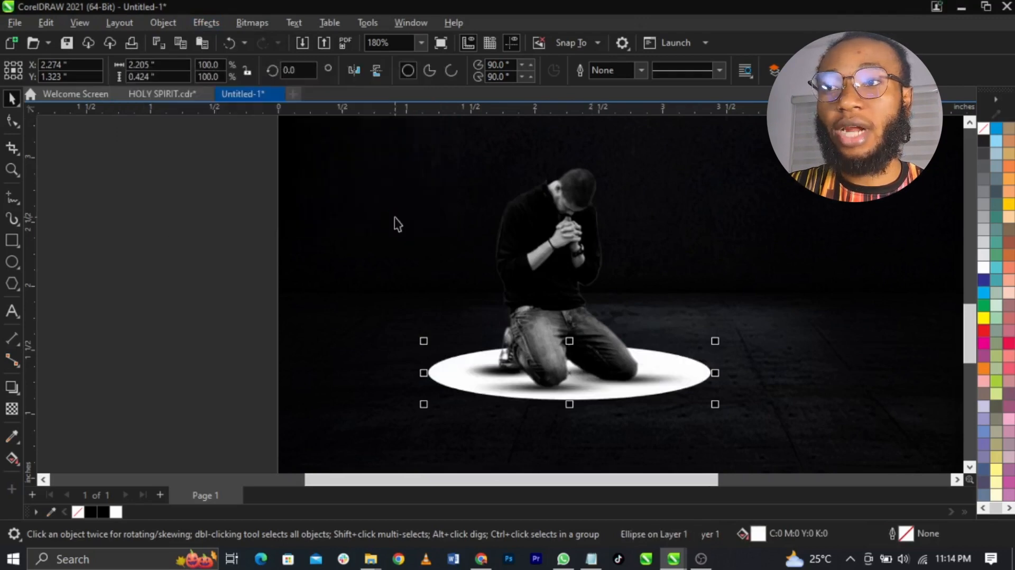
Apply a Gaussian Blur with a 19-pixel radius to the white ellipse under the man
{"action": "left_click", "coordinate": [206, 22]}
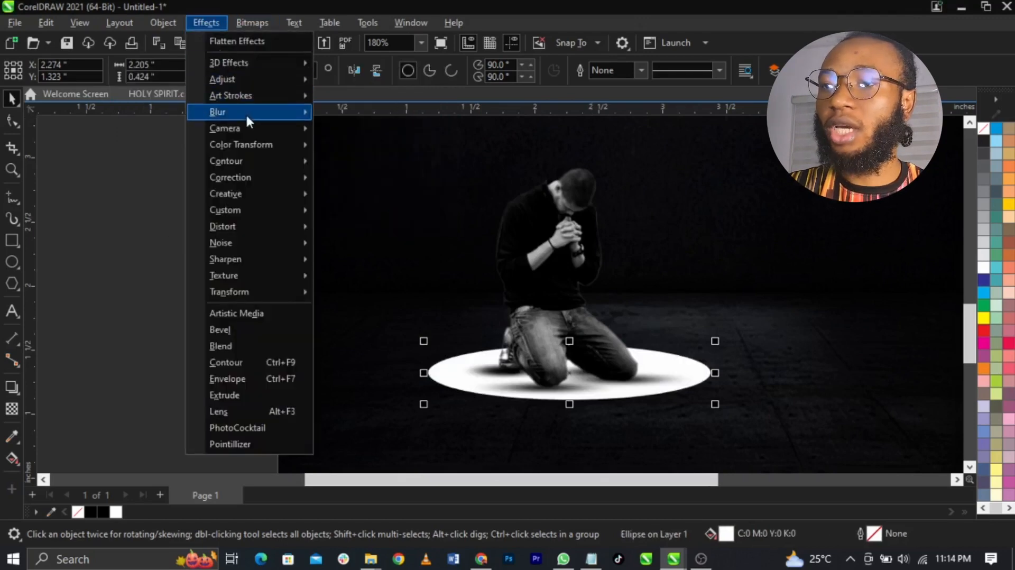
{"action": "mouse_move", "coordinate": [246, 112]}
{"action": "left_click", "coordinate": [346, 144]}
{"action": "left_click_drag", "start_coordinate": [423, 230], "coordinate": [216, 129]}
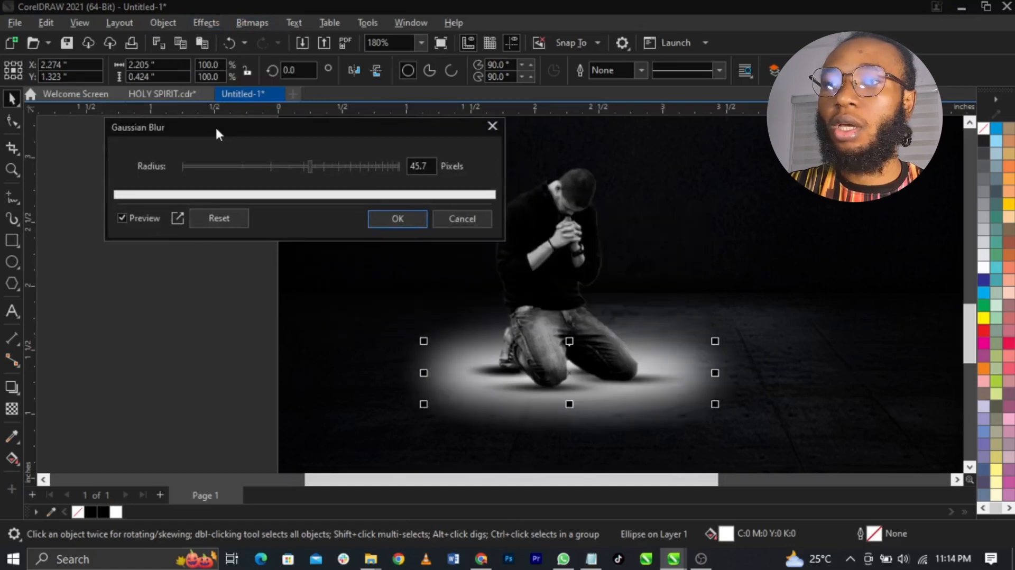
{"action": "left_click_drag", "start_coordinate": [226, 167], "coordinate": [268, 165]}
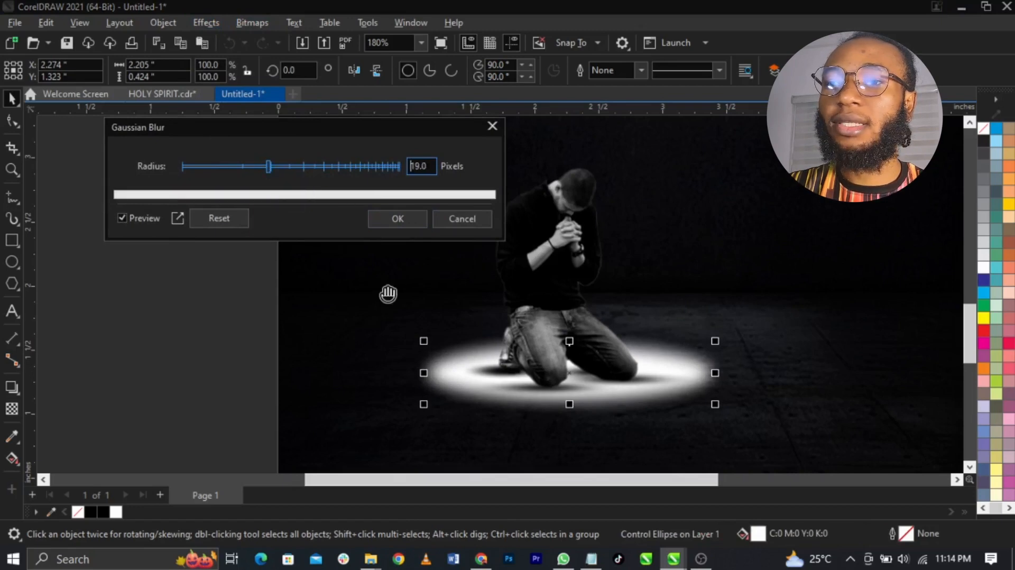
{"action": "left_click", "coordinate": [374, 229]}
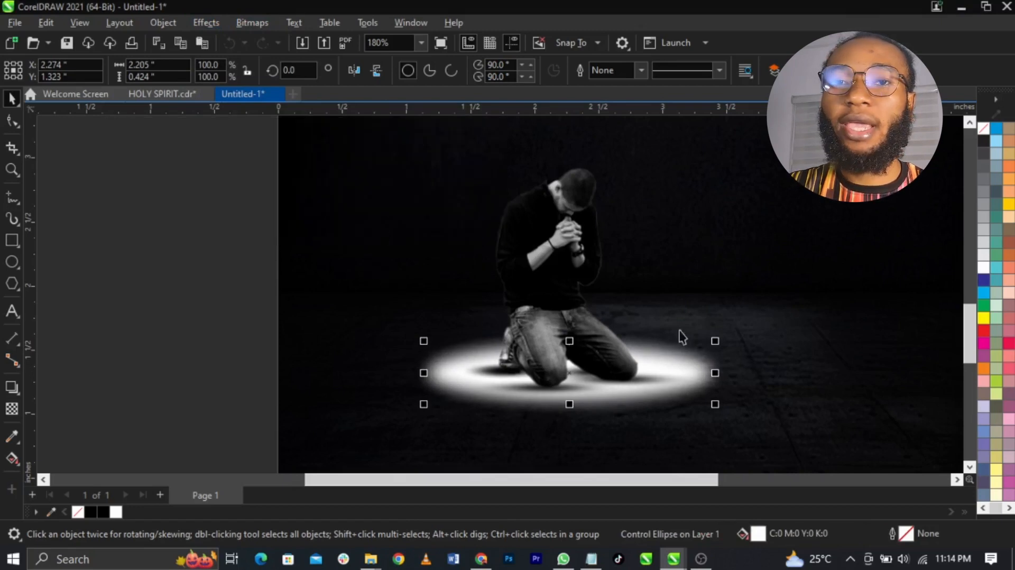
Fill the blurred ellipse with 60% Black and set its uniform transparency to about 51
{"action": "left_click", "coordinate": [985, 242]}
{"action": "left_click", "coordinate": [985, 229]}
{"action": "left_click", "coordinate": [985, 193]}
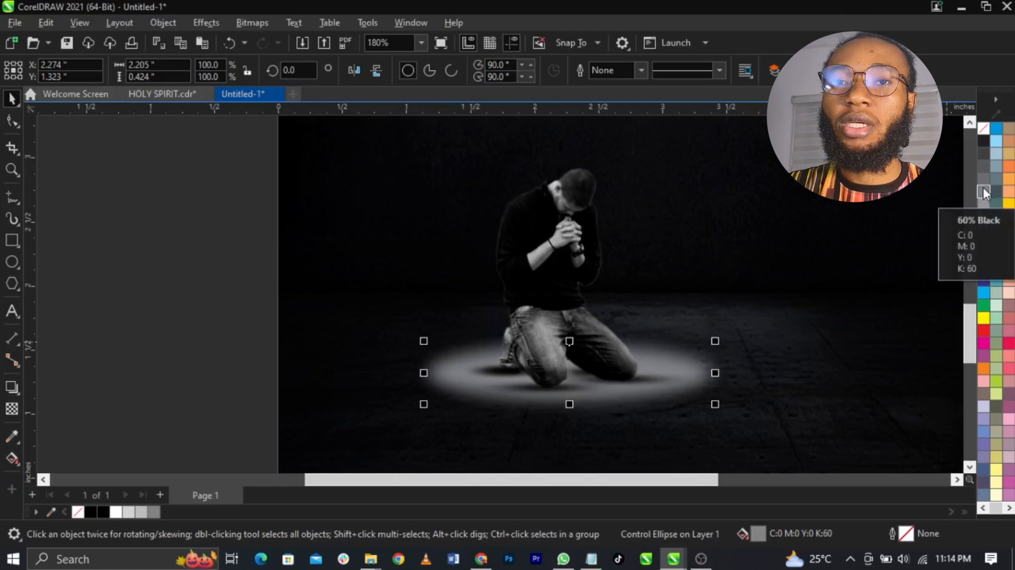
{"action": "left_click", "coordinate": [13, 408]}
{"action": "left_click", "coordinate": [554, 415]}
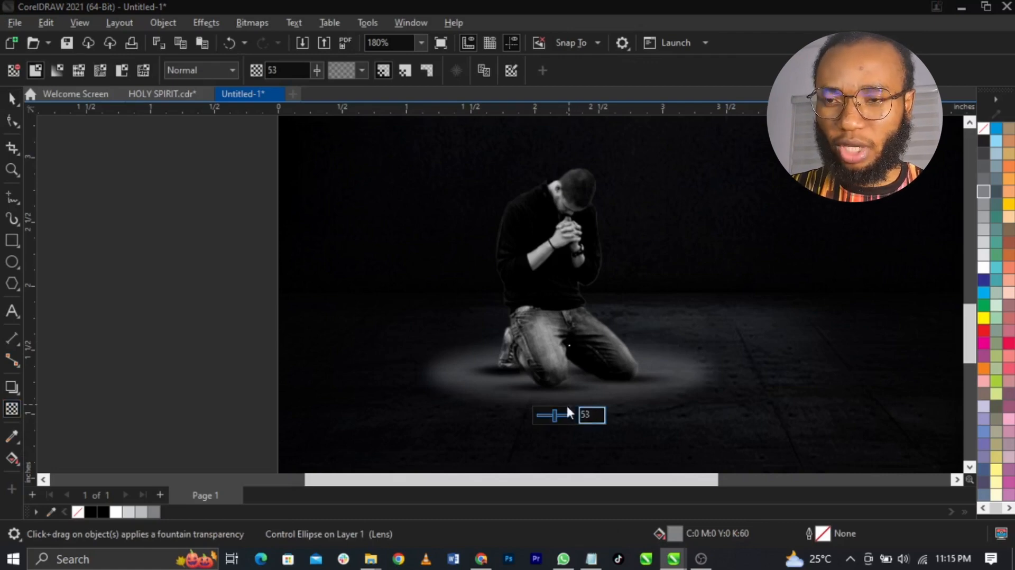
{"action": "left_click", "coordinate": [550, 411]}
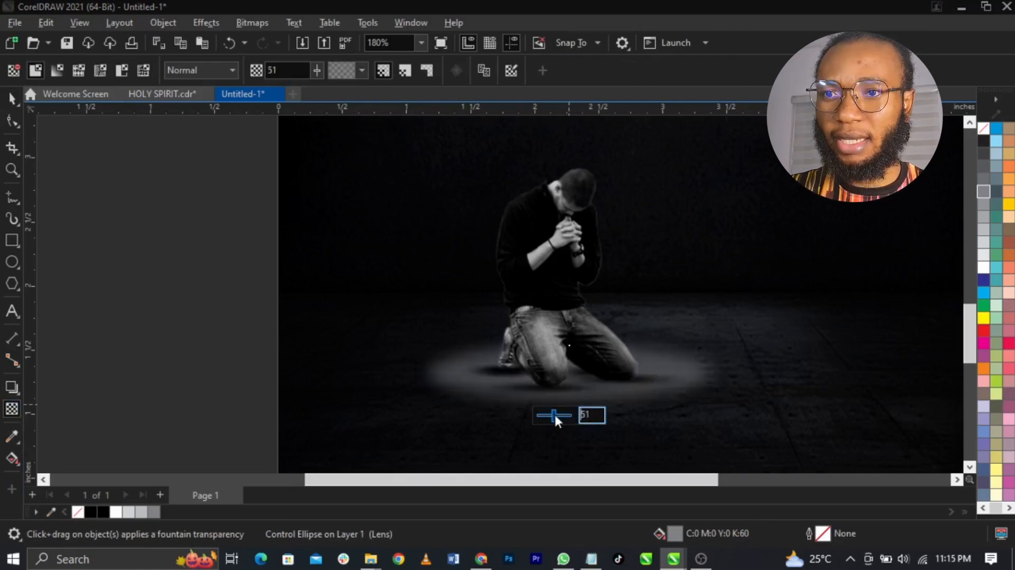
{"action": "left_click", "coordinate": [591, 391]}
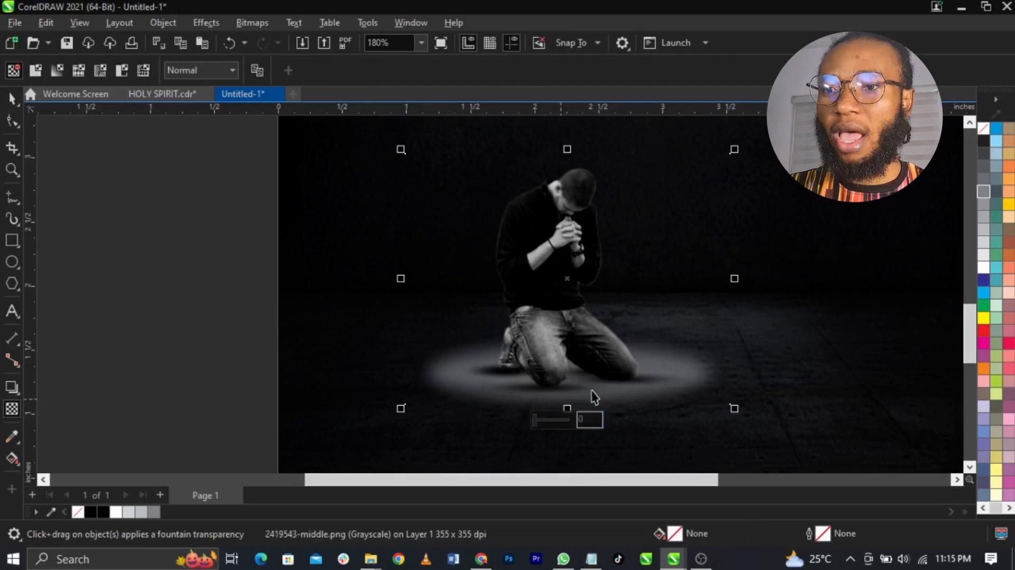
Draw a smaller ellipse about 1.376 by 0.25 in over the man's knees, filled black with no outline
{"action": "scroll", "coordinate": [592, 391], "scroll_direction": "up", "scroll_amount": 2}
{"action": "left_click", "coordinate": [12, 262]}
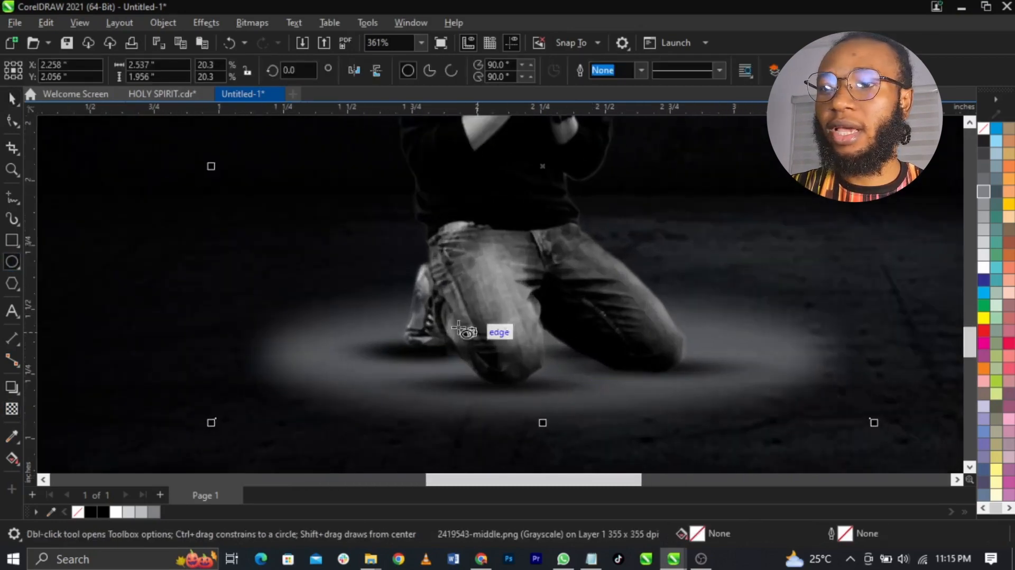
{"action": "left_click_drag", "start_coordinate": [365, 313], "coordinate": [719, 377]}
{"action": "key", "text": "space"}
{"action": "left_click", "coordinate": [80, 513]}
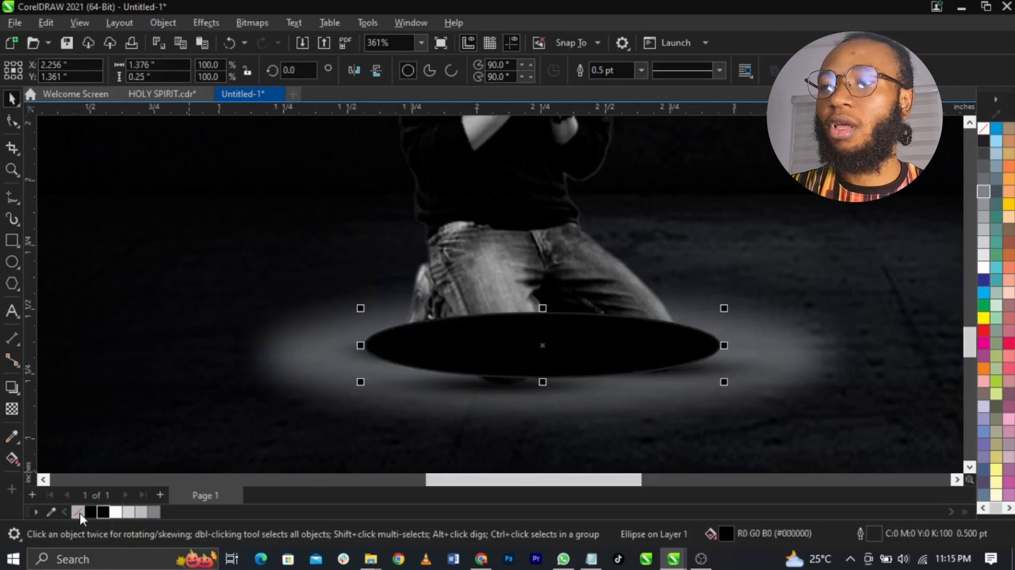
{"action": "right_click", "coordinate": [80, 512]}
{"action": "left_click", "coordinate": [147, 311]}
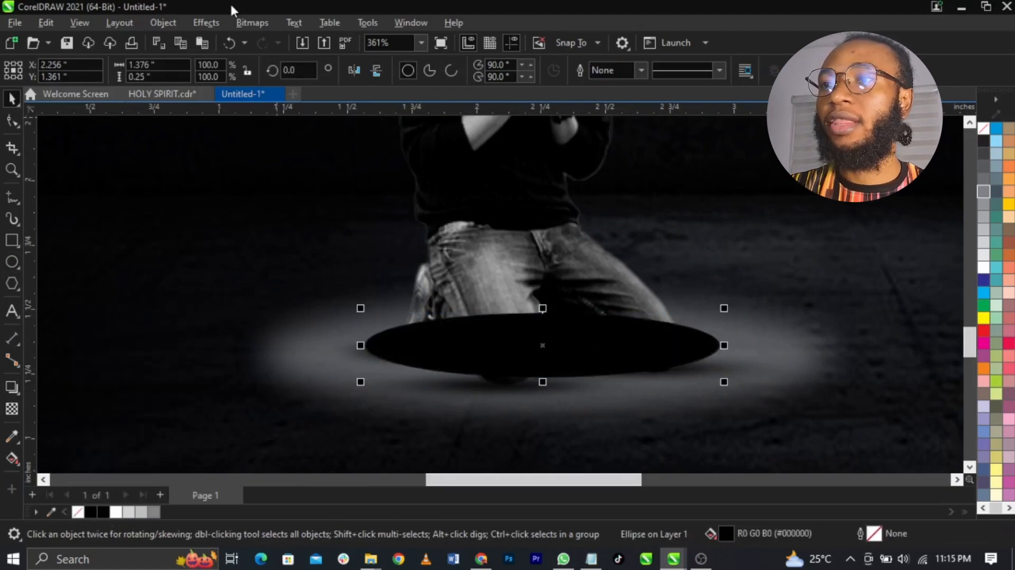
Apply a 17.4-pixel Gaussian Blur to the black ellipse, enlarge it to about 1.722 by 0.313 in and nudge it into place
{"action": "left_click", "coordinate": [203, 24]}
{"action": "mouse_move", "coordinate": [238, 119]}
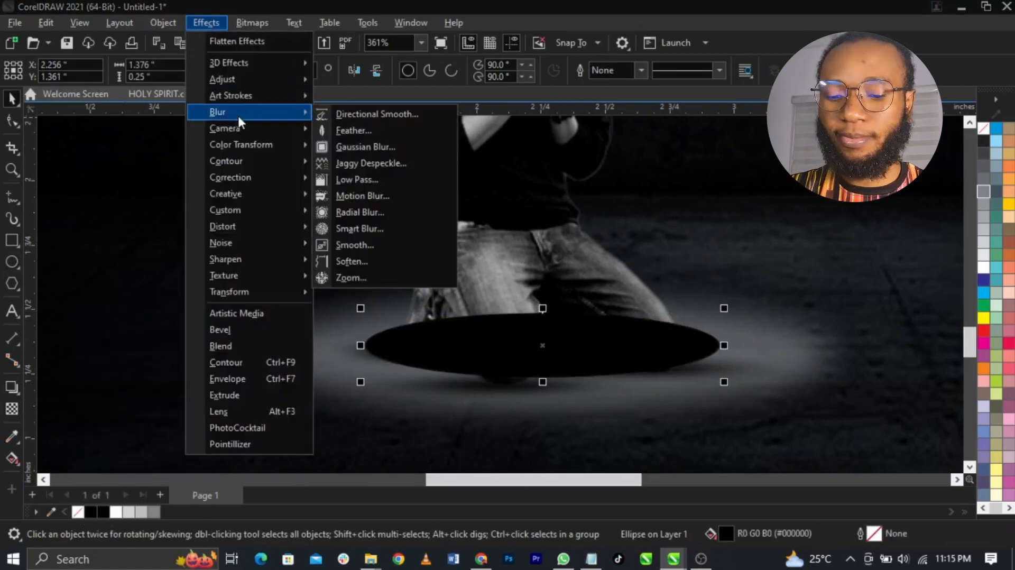
{"action": "left_click", "coordinate": [376, 146]}
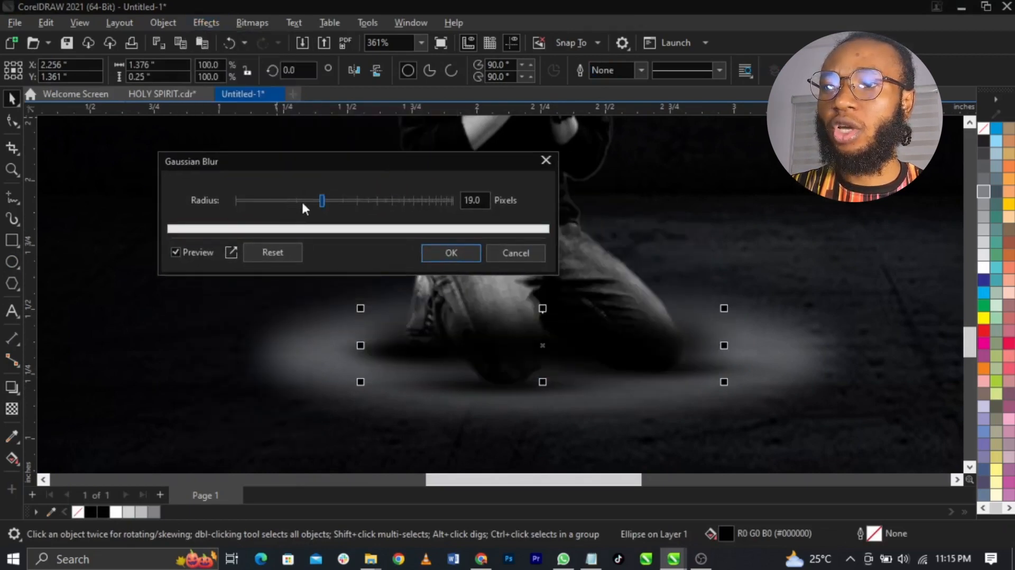
{"action": "left_click", "coordinate": [319, 200]}
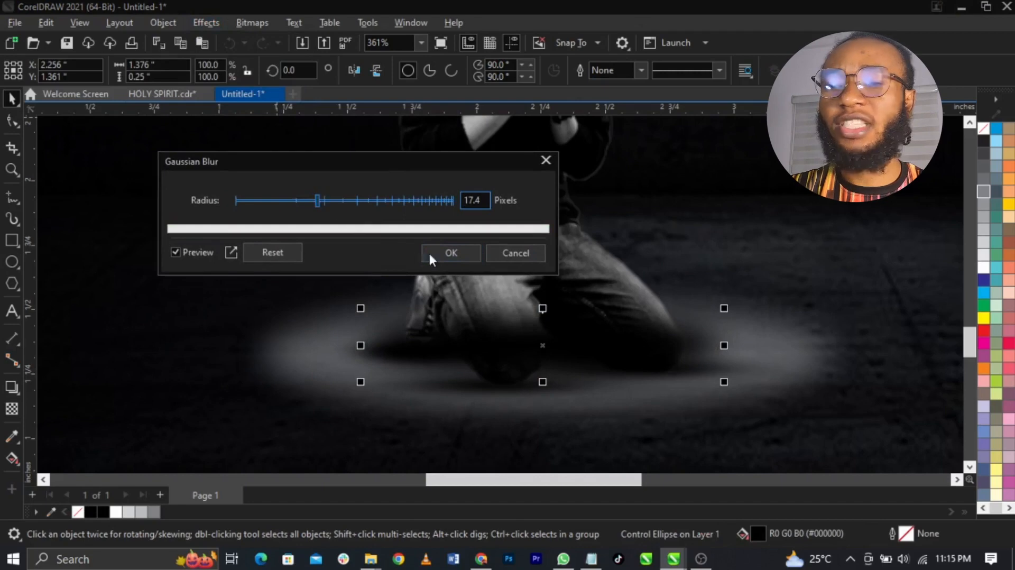
{"action": "left_click", "coordinate": [452, 253]}
{"action": "left_click_drag", "start_coordinate": [725, 381], "coordinate": [771, 401]}
{"action": "left_click_drag", "start_coordinate": [557, 351], "coordinate": [549, 355]}
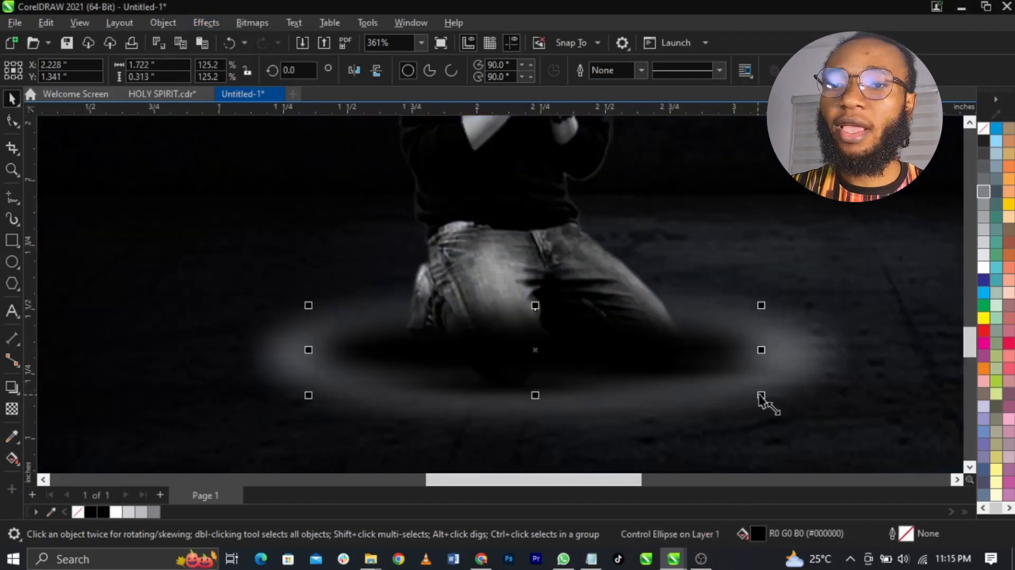
Shrink the black blurred ellipse under the man's knees to about 1.426 by 0.259 in
{"action": "left_click_drag", "start_coordinate": [761, 395], "coordinate": [724, 396]}
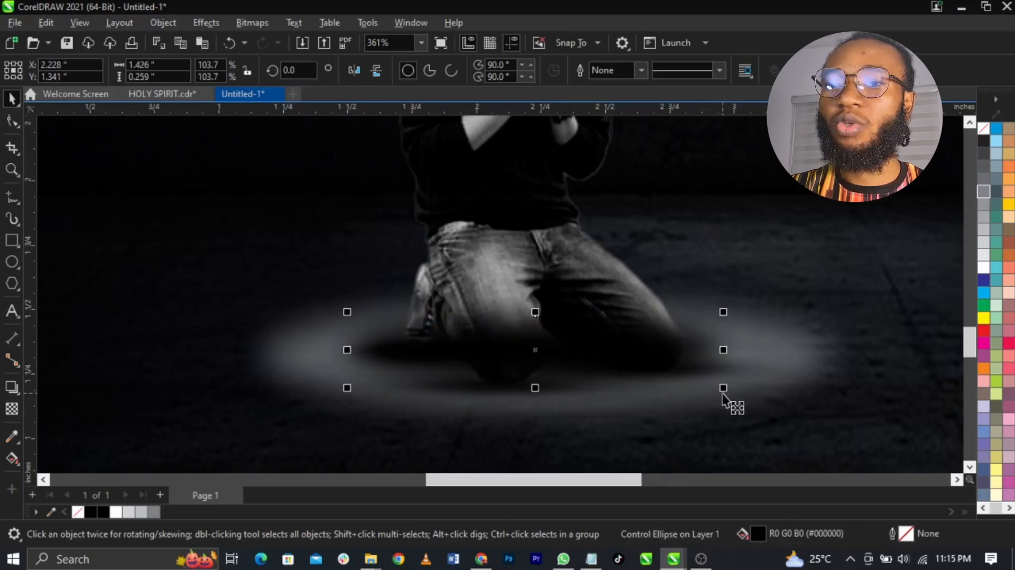
{"action": "left_click", "coordinate": [833, 387]}
{"action": "left_click", "coordinate": [848, 390]}
{"action": "left_click", "coordinate": [831, 381]}
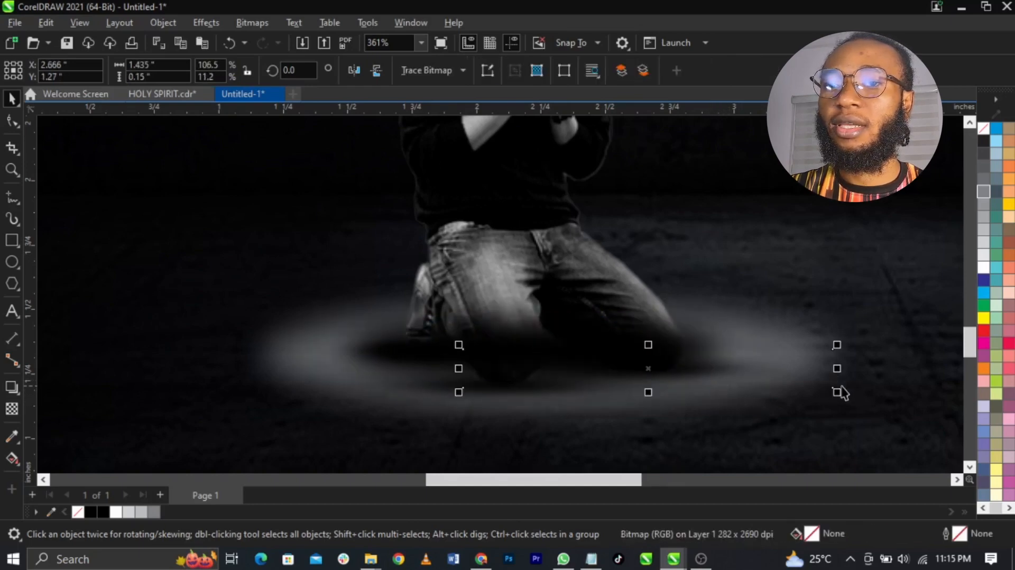
{"action": "left_click", "coordinate": [791, 423]}
Place the black blurred shadow behind the man's legs and flatten it to about 0.48 in high overall
{"action": "left_click", "coordinate": [548, 347]}
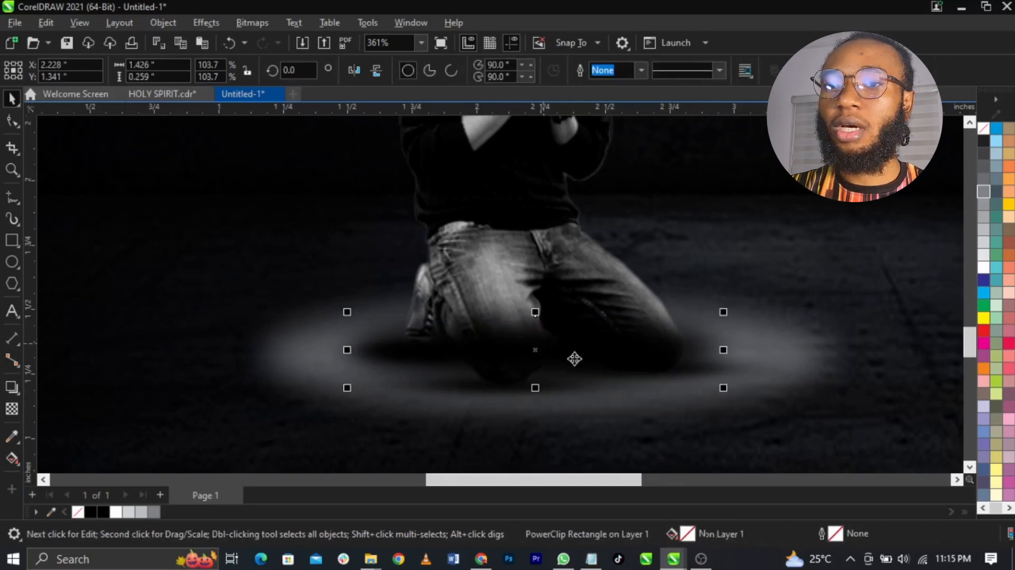
{"action": "left_click", "coordinate": [535, 317]}
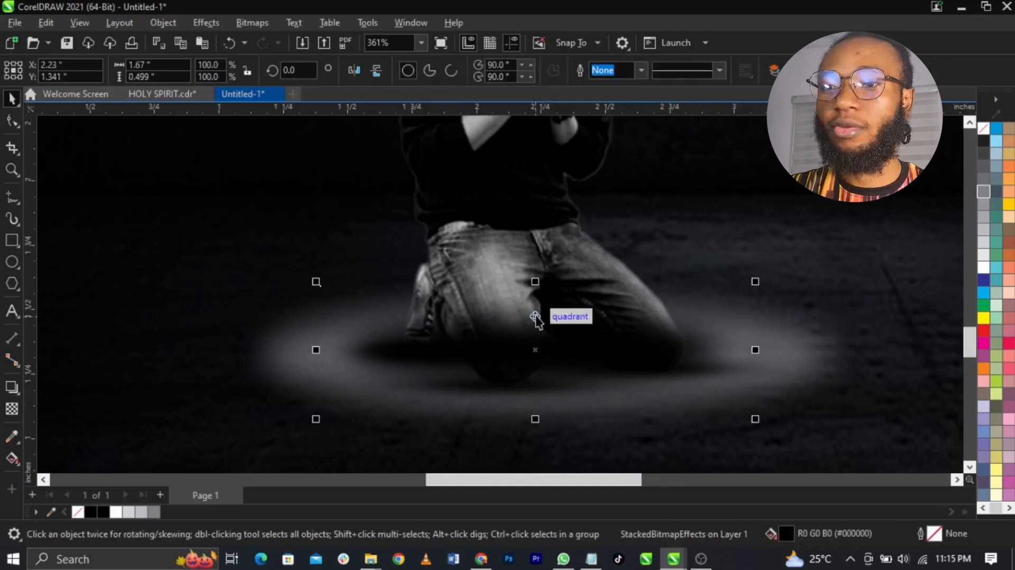
{"action": "left_click", "coordinate": [535, 316]}
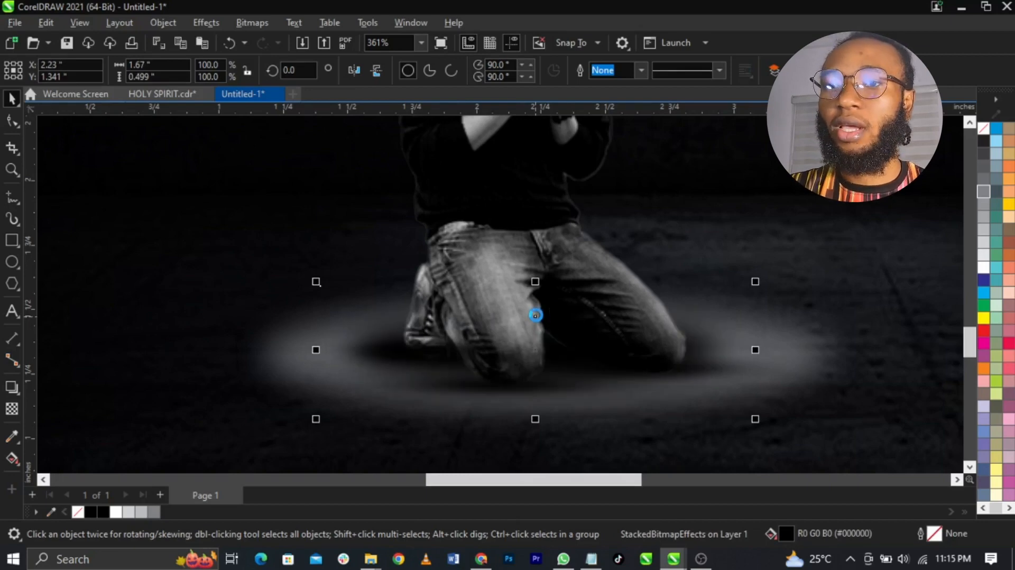
{"action": "left_click_drag", "start_coordinate": [536, 283], "coordinate": [539, 293]}
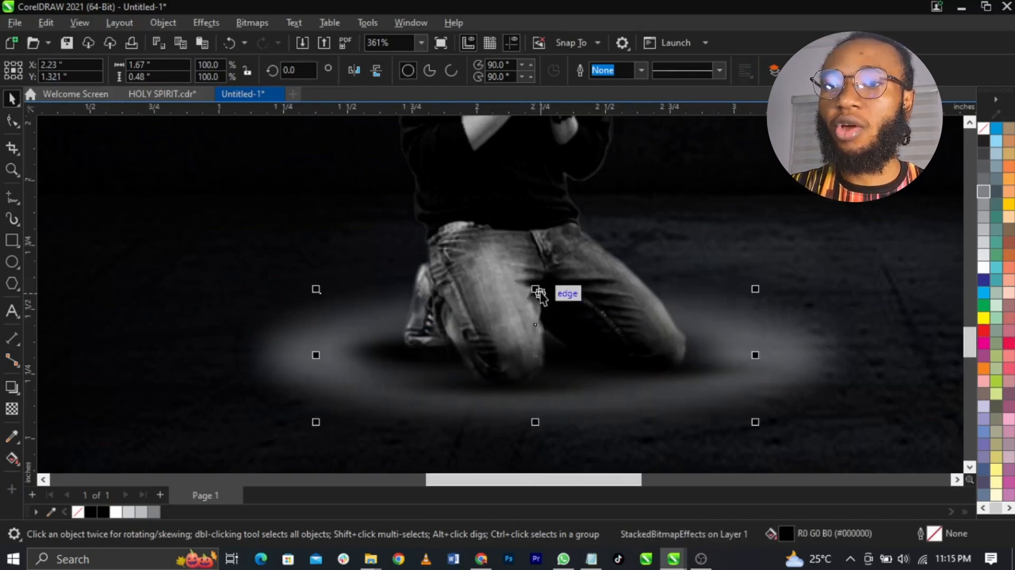
Examine how the kneeling man and his floor shadow look, close up and within the whole flyer
{"action": "scroll", "coordinate": [539, 293], "scroll_direction": "down", "scroll_amount": 2}
{"action": "left_click", "coordinate": [199, 318]}
{"action": "scroll", "coordinate": [319, 349], "scroll_direction": "down", "scroll_amount": 3}
{"action": "key", "text": "z"}
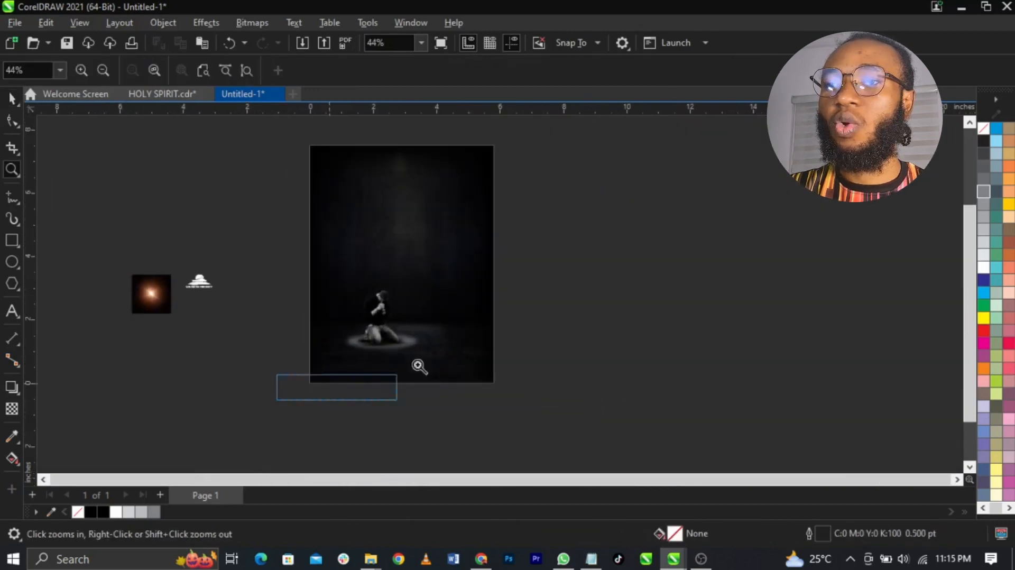
{"action": "left_click_drag", "start_coordinate": [419, 367], "coordinate": [571, 148]}
{"action": "key", "text": "space"}
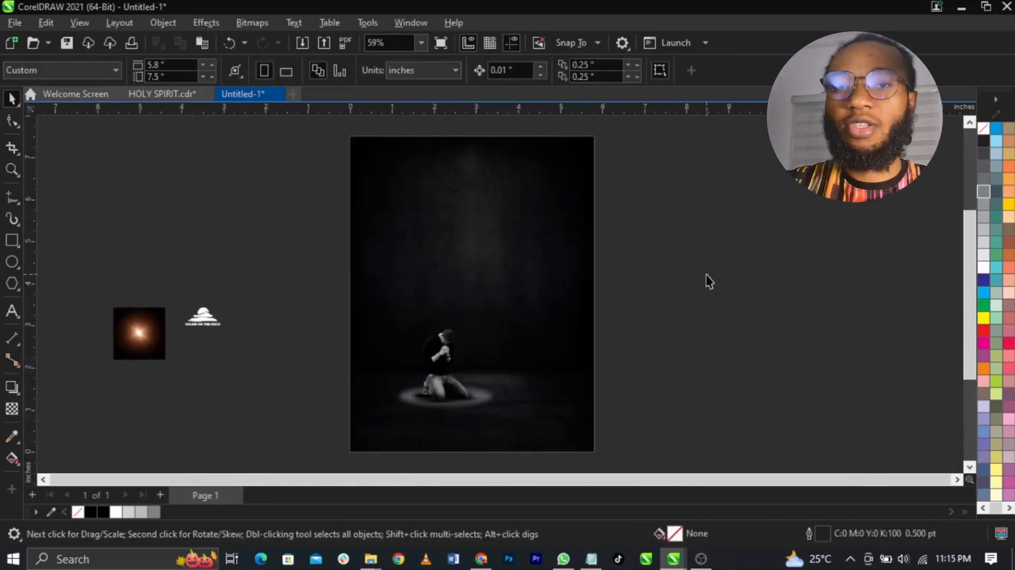
{"action": "scroll", "coordinate": [497, 404], "scroll_direction": "up", "scroll_amount": 2}
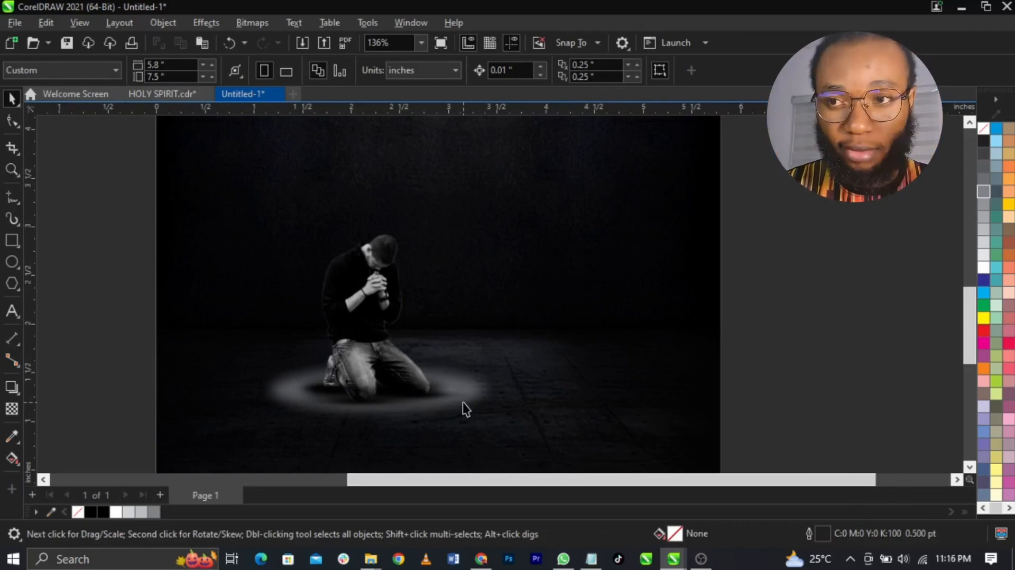
{"action": "key", "text": "F4"}
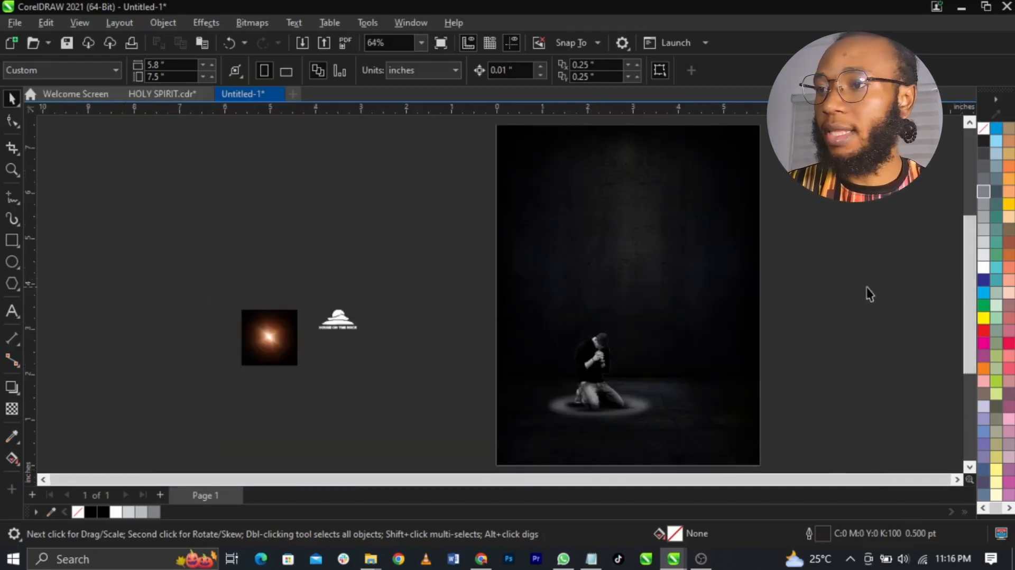
Draw a rectangle about 0.411 by 5.055 in down from the page's top midpoint, filled white with no outline
{"action": "left_click", "coordinate": [11, 241]}
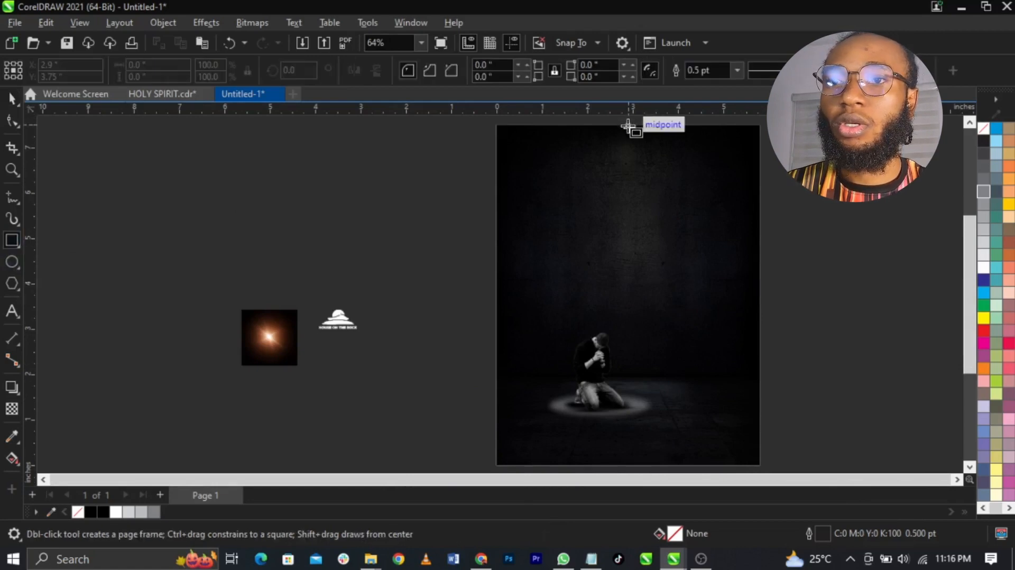
{"action": "left_click_drag", "start_coordinate": [630, 126], "coordinate": [648, 360]}
{"action": "key", "text": "space"}
{"action": "left_click", "coordinate": [984, 267]}
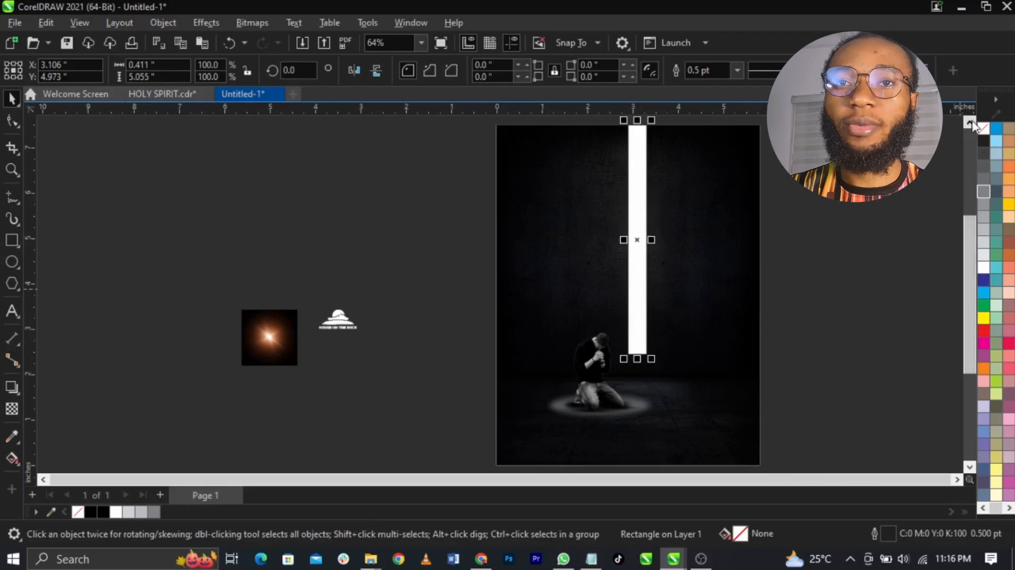
{"action": "right_click", "coordinate": [983, 128]}
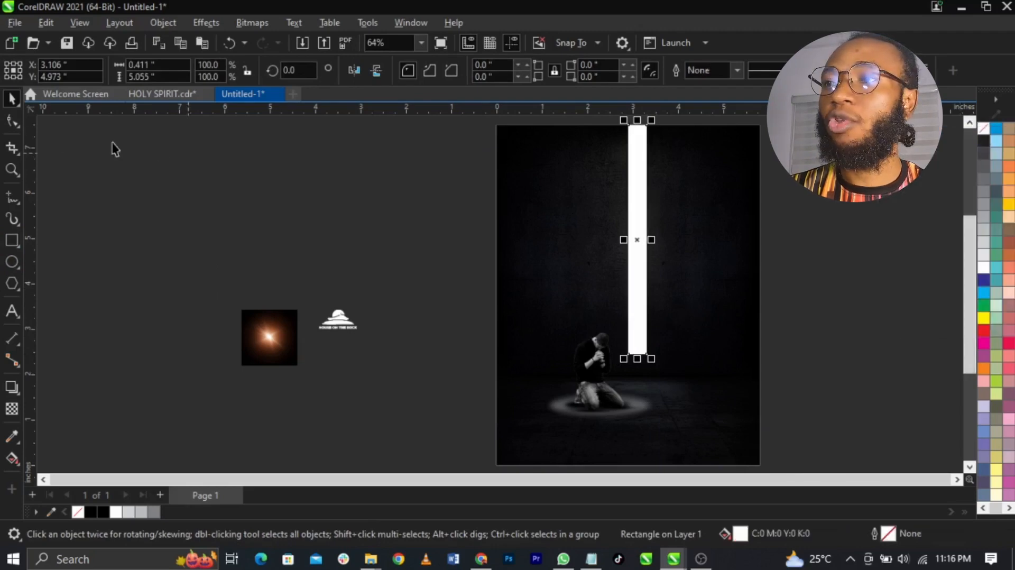
Convert the white rectangle to curves and slant it into a beam running from the page's upper right down toward the man's head
{"action": "left_click", "coordinate": [7, 127]}
{"action": "right_click", "coordinate": [636, 157]}
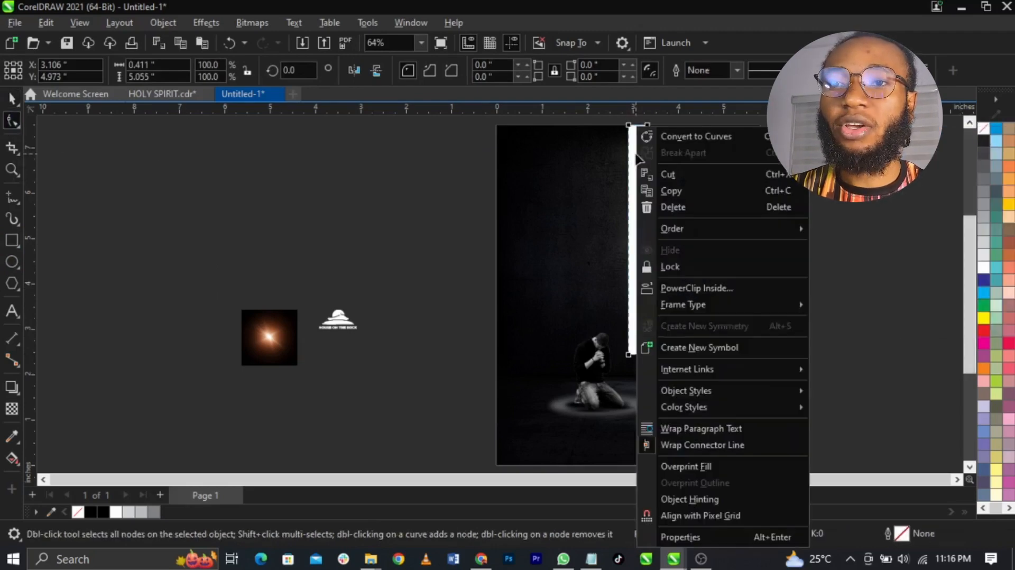
{"action": "left_click", "coordinate": [672, 137]}
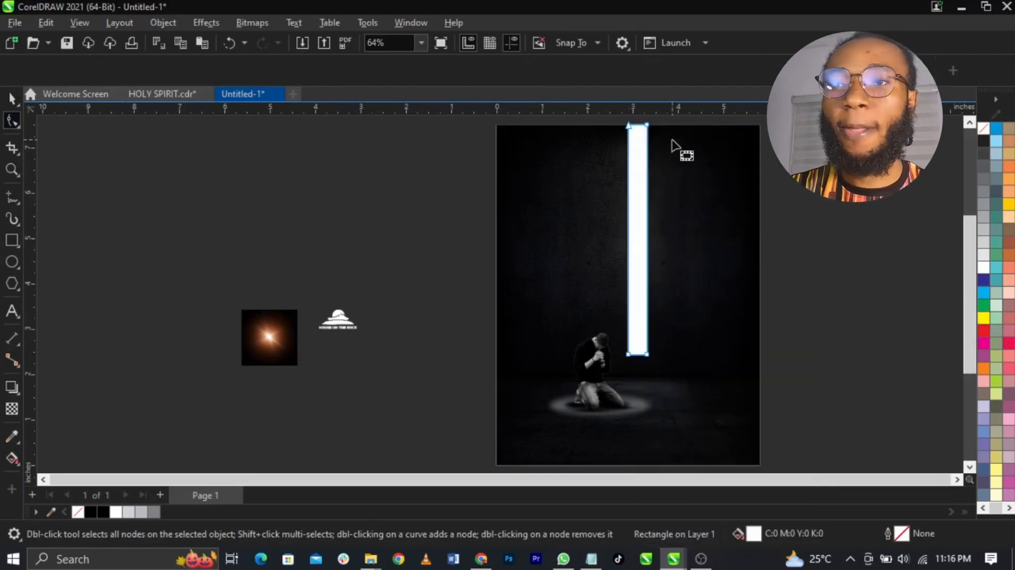
{"action": "scroll", "coordinate": [636, 122], "scroll_direction": "up", "scroll_amount": 1}
{"action": "scroll", "coordinate": [628, 406], "scroll_direction": "up", "scroll_amount": 3}
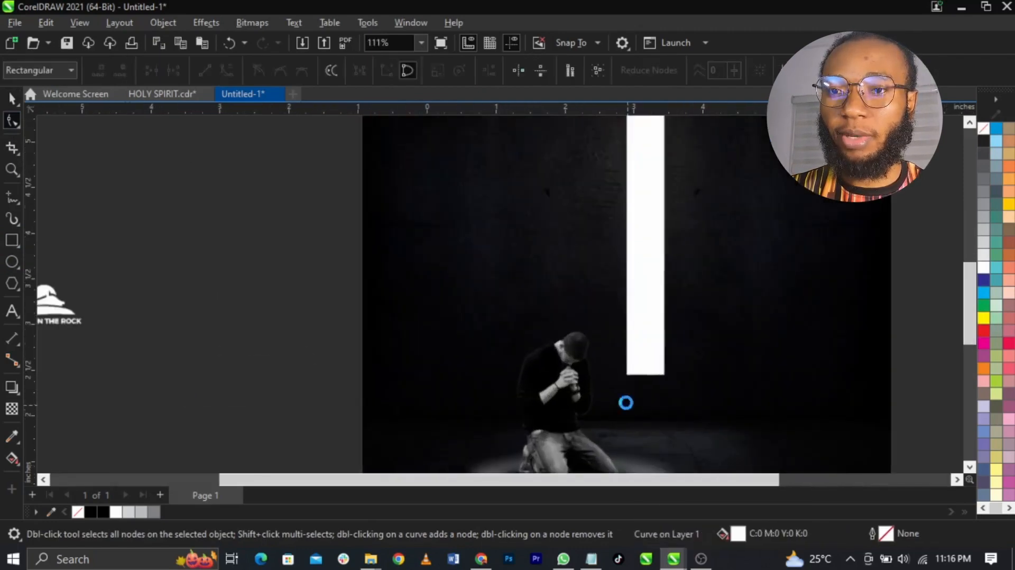
{"action": "left_click_drag", "start_coordinate": [620, 364], "coordinate": [704, 413]}
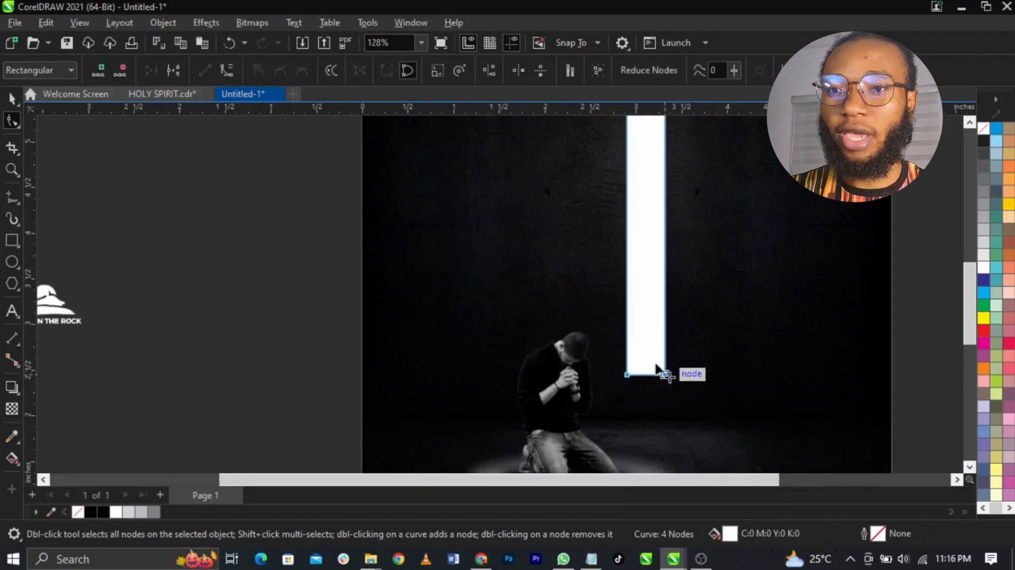
{"action": "left_click_drag", "start_coordinate": [662, 372], "coordinate": [601, 287]}
{"action": "scroll", "coordinate": [601, 288], "scroll_direction": "down", "scroll_amount": 5}
{"action": "scroll", "coordinate": [565, 254], "scroll_direction": "up", "scroll_amount": 2}
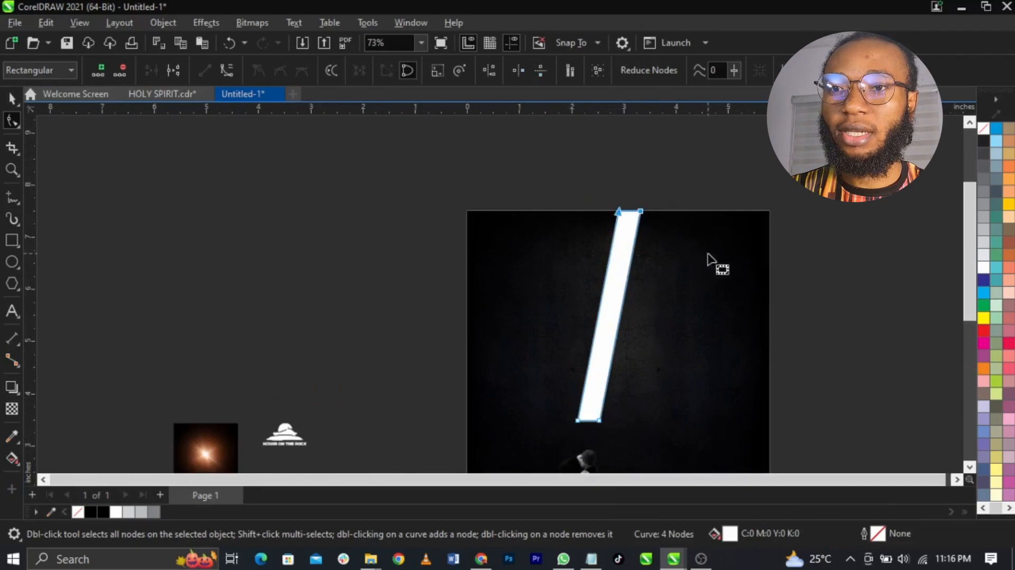
{"action": "left_click_drag", "start_coordinate": [642, 213], "coordinate": [692, 212]}
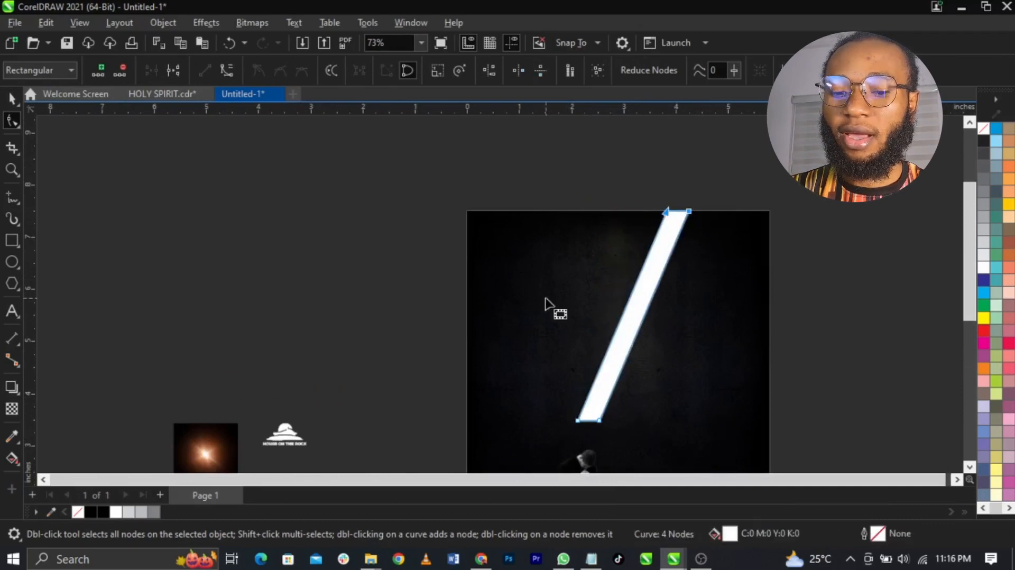
Narrow the beam's lower end and add two nodes there to form a short vertical tip above the man
{"action": "scroll", "coordinate": [553, 378], "scroll_direction": "up", "scroll_amount": 1}
{"action": "scroll", "coordinate": [554, 379], "scroll_direction": "up", "scroll_amount": 3}
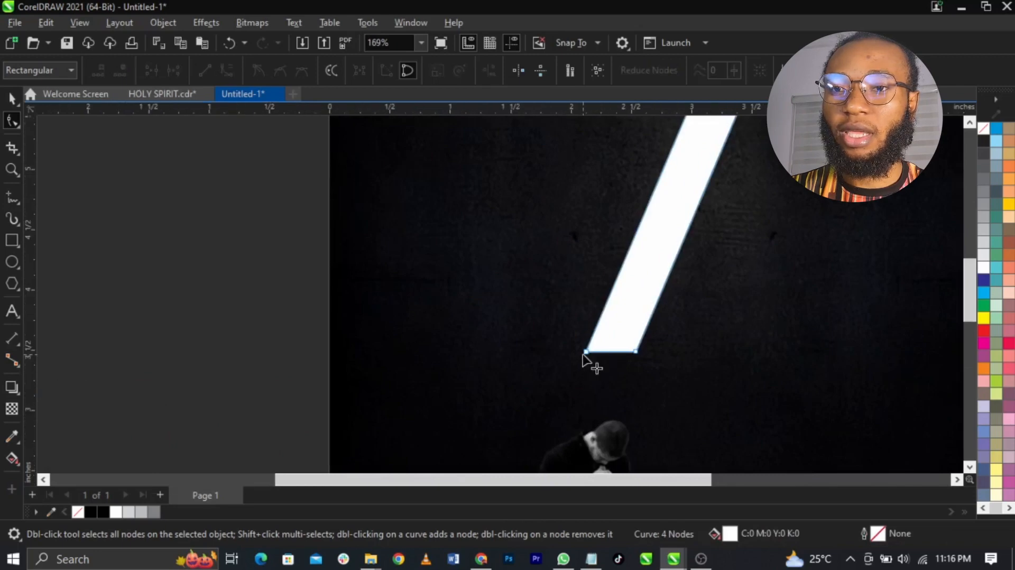
{"action": "left_click_drag", "start_coordinate": [583, 356], "coordinate": [611, 352]}
{"action": "scroll", "coordinate": [587, 374], "scroll_direction": "up", "scroll_amount": 2}
{"action": "scroll", "coordinate": [608, 341], "scroll_direction": "up", "scroll_amount": 2}
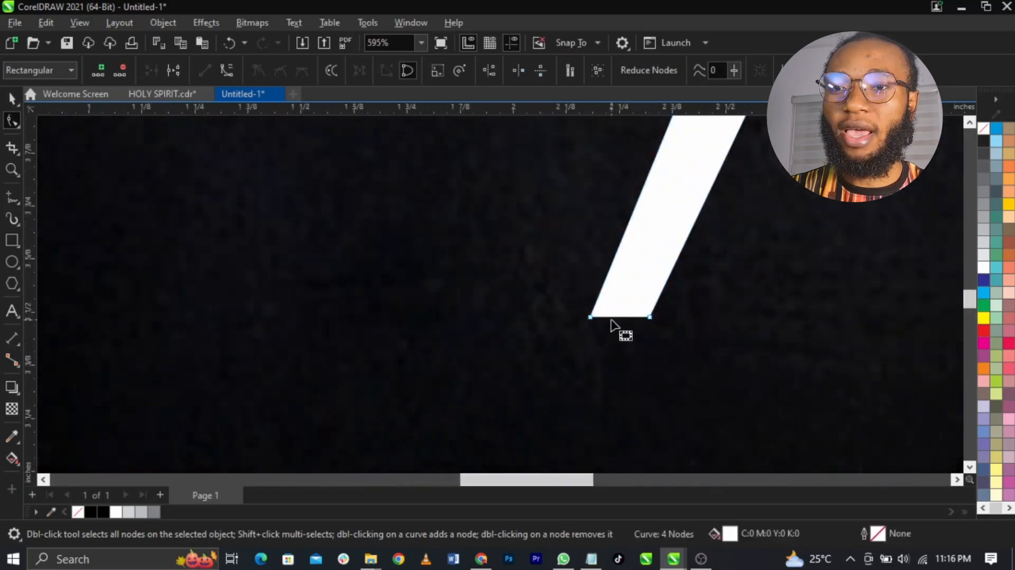
{"action": "double_click", "coordinate": [608, 317]}
{"action": "left_click_drag", "start_coordinate": [608, 317], "coordinate": [596, 390]}
{"action": "double_click", "coordinate": [632, 342]}
{"action": "left_click_drag", "start_coordinate": [632, 341], "coordinate": [643, 405]}
{"action": "scroll", "coordinate": [561, 372], "scroll_direction": "down", "scroll_amount": 1}
{"action": "scroll", "coordinate": [561, 372], "scroll_direction": "down", "scroll_amount": 8}
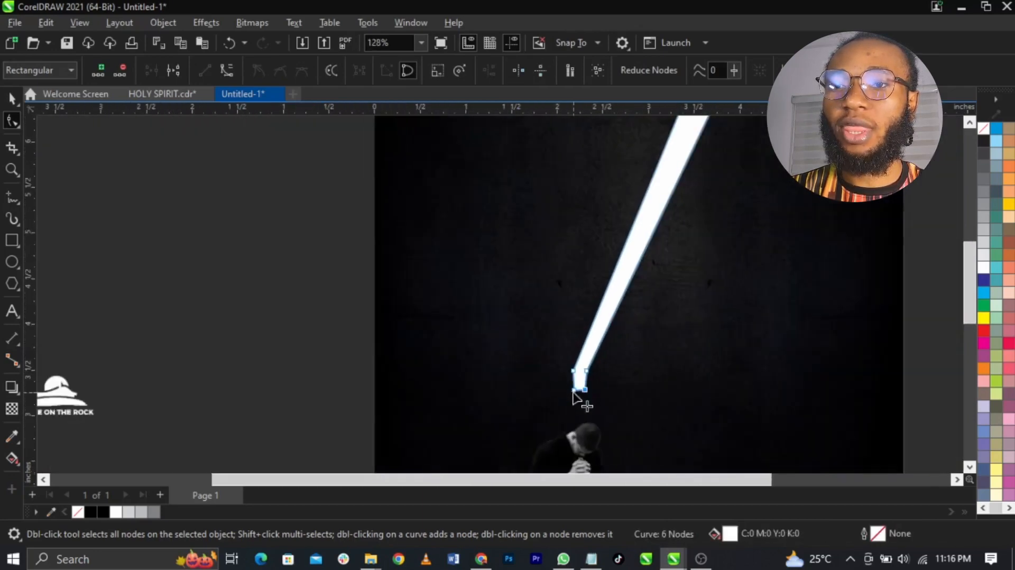
Scale the white beam down to about 1.884 by 3.872 in, keeping its upper end at the page's top edge
{"action": "key", "text": "space"}
{"action": "scroll", "coordinate": [582, 391], "scroll_direction": "up", "scroll_amount": 1}
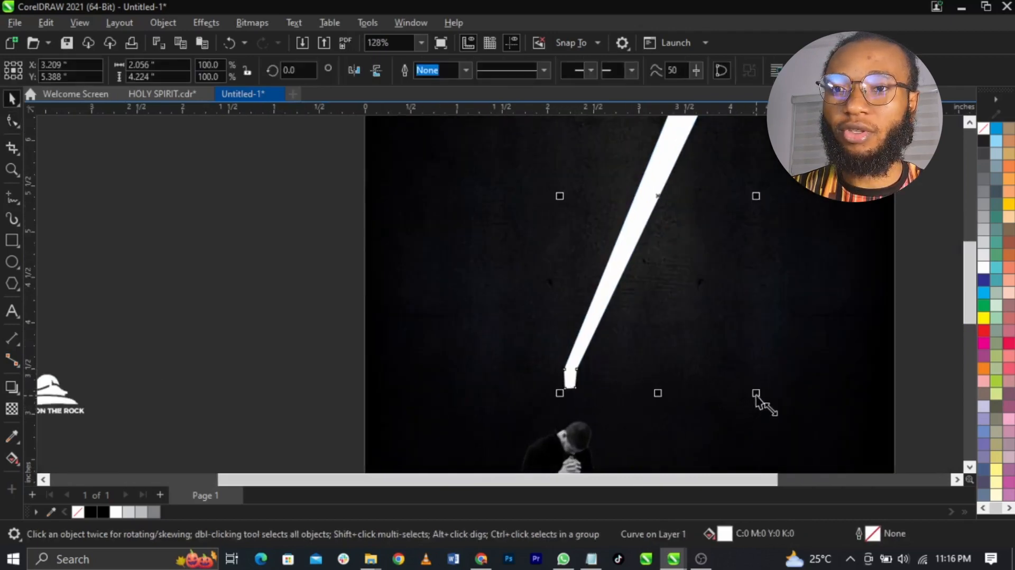
{"action": "left_click_drag", "start_coordinate": [757, 394], "coordinate": [740, 378]}
{"action": "scroll", "coordinate": [580, 284], "scroll_direction": "down", "scroll_amount": 5}
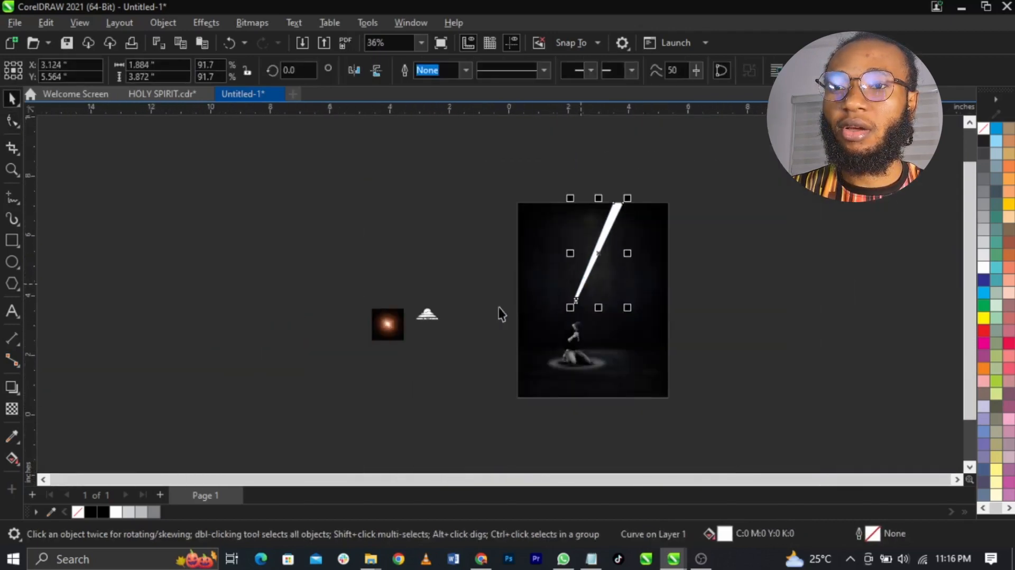
Shrink the kneeling man together with his floor glow and shadow, and move the group slightly down and left
{"action": "left_click_drag", "start_coordinate": [501, 314], "coordinate": [644, 398]}
{"action": "scroll", "coordinate": [581, 361], "scroll_direction": "up", "scroll_amount": 4}
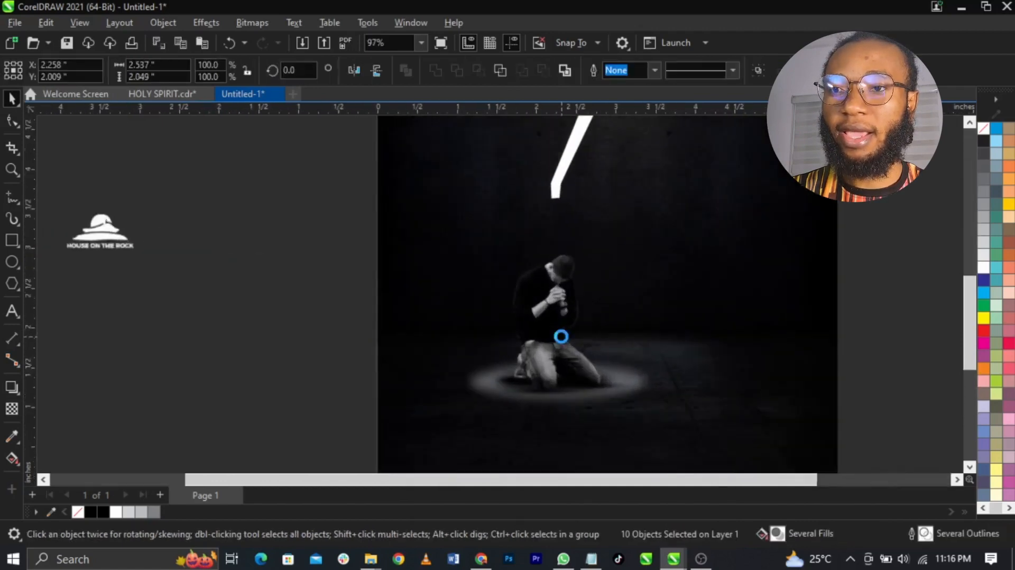
{"action": "left_click_drag", "start_coordinate": [316, 152], "coordinate": [669, 415]}
{"action": "scroll", "coordinate": [669, 415], "scroll_direction": "up", "scroll_amount": 1}
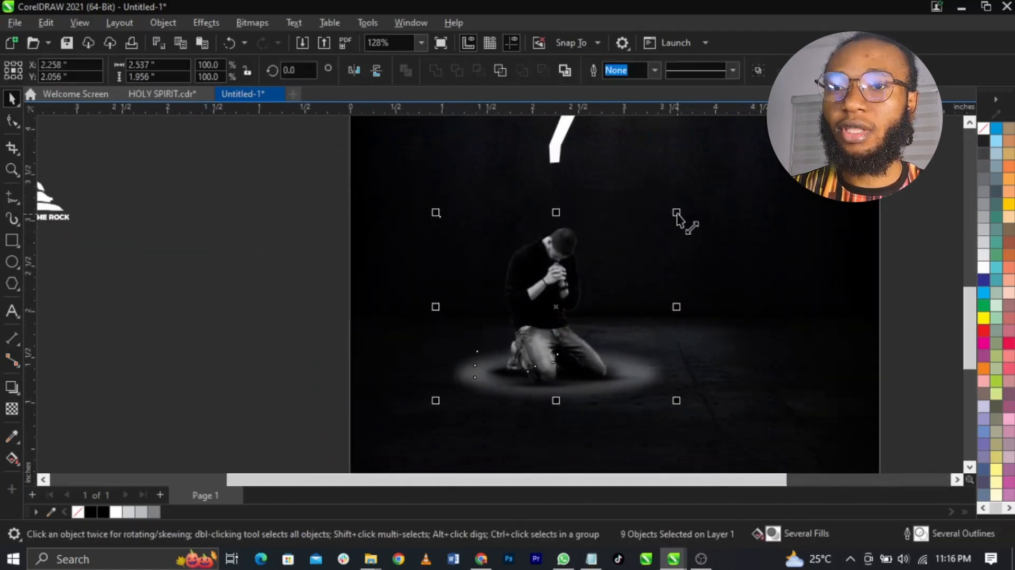
{"action": "left_click_drag", "start_coordinate": [676, 213], "coordinate": [655, 230]}
{"action": "left_click_drag", "start_coordinate": [582, 288], "coordinate": [573, 303]}
{"action": "scroll", "coordinate": [540, 343], "scroll_direction": "down", "scroll_amount": 5}
Enlarge the white beam to about 1.913 by 3.93 in so its tip reaches closer to the man's head
{"action": "left_click", "coordinate": [514, 256]}
{"action": "scroll", "coordinate": [524, 256], "scroll_direction": "up", "scroll_amount": 6}
{"action": "left_click", "coordinate": [570, 245]}
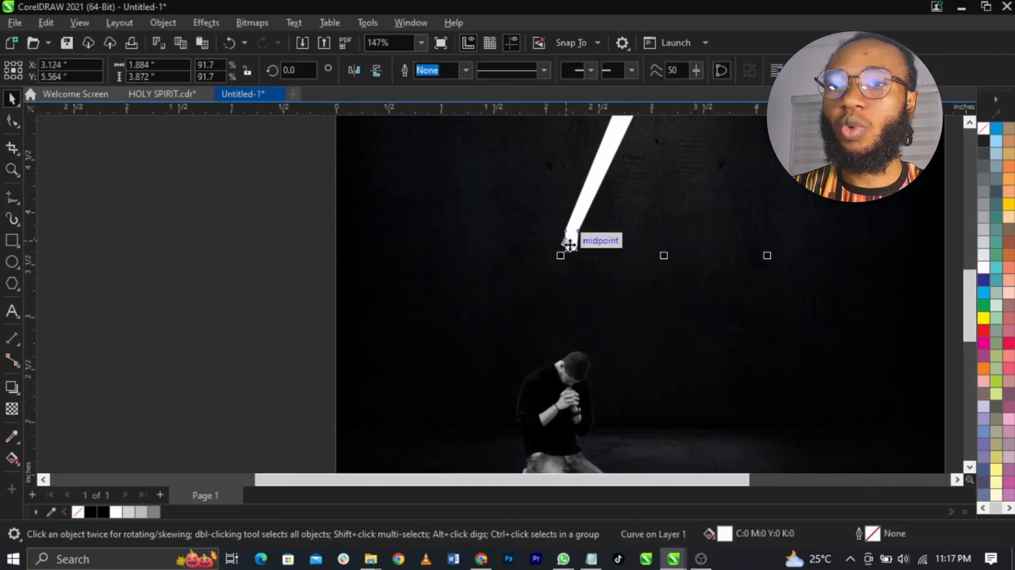
{"action": "scroll", "coordinate": [570, 244], "scroll_direction": "up", "scroll_amount": 3}
{"action": "left_click_drag", "start_coordinate": [555, 261], "coordinate": [553, 275]}
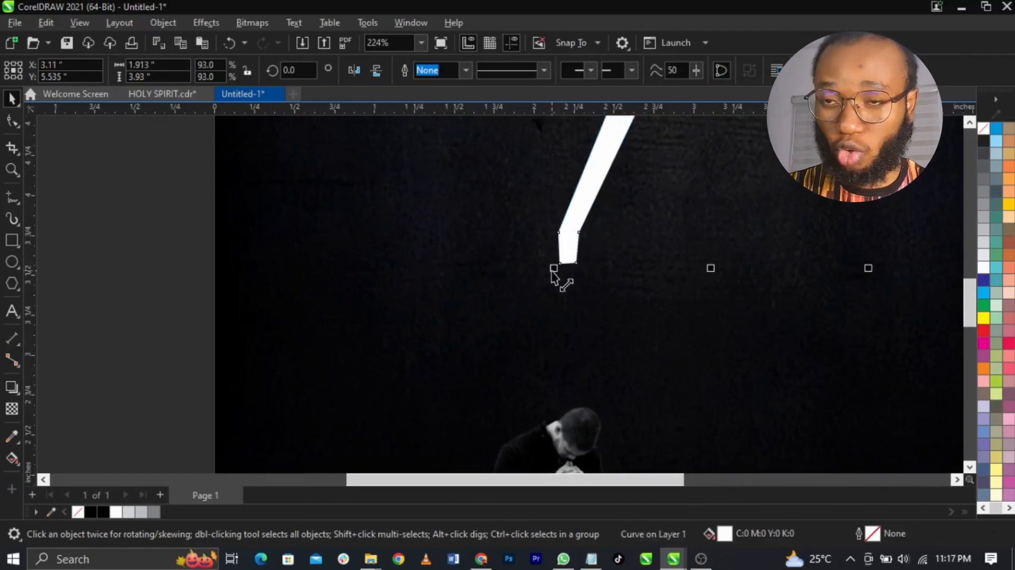
Apply a fountain transparency to the beam's lower tip so it fades out downward
{"action": "scroll", "coordinate": [557, 261], "scroll_direction": "down", "scroll_amount": 10}
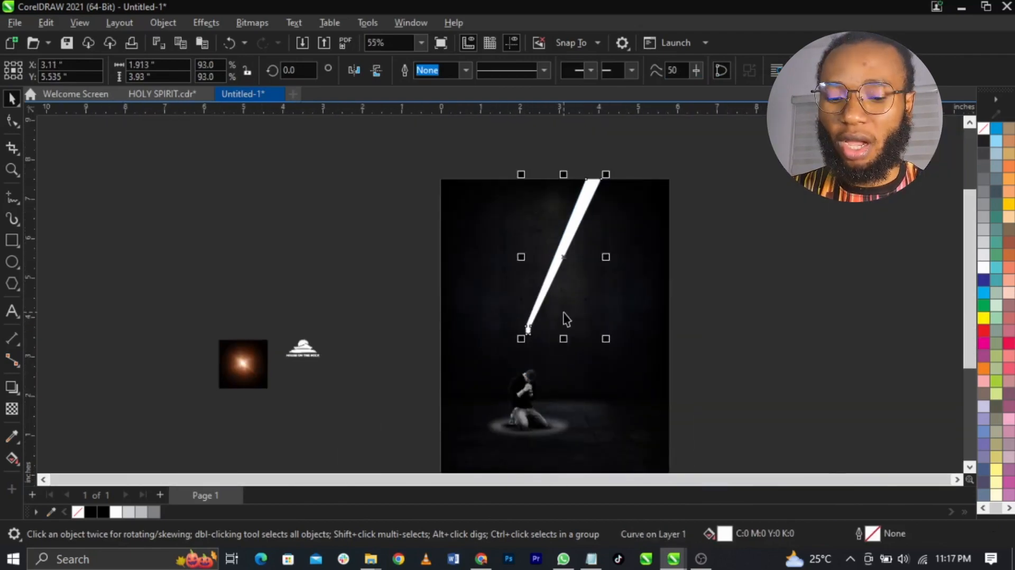
{"action": "scroll", "coordinate": [611, 290], "scroll_direction": "up", "scroll_amount": 1}
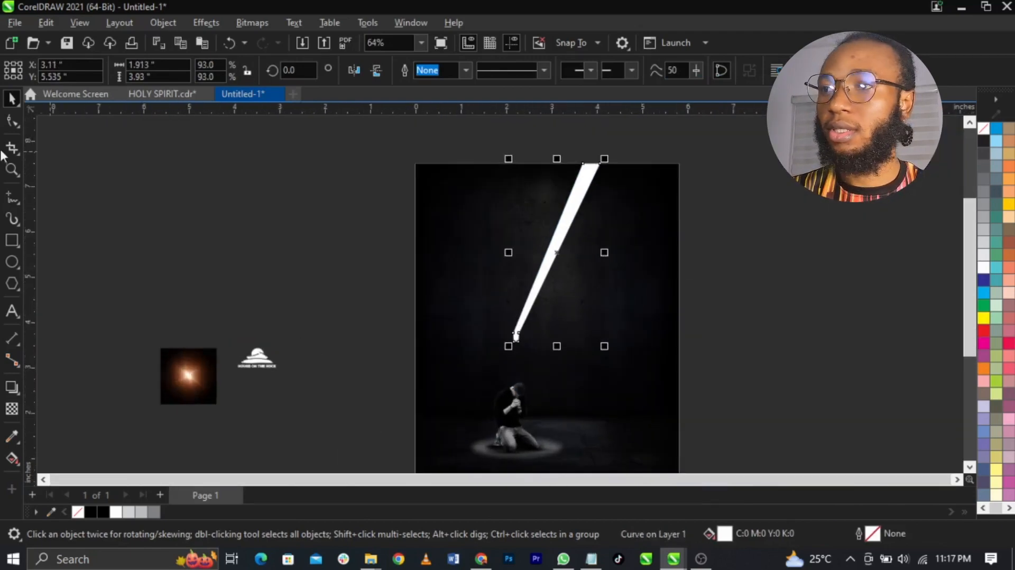
{"action": "scroll", "coordinate": [532, 322], "scroll_direction": "up", "scroll_amount": 5}
{"action": "scroll", "coordinate": [478, 290], "scroll_direction": "down", "scroll_amount": 2}
{"action": "scroll", "coordinate": [502, 328], "scroll_direction": "up", "scroll_amount": 3}
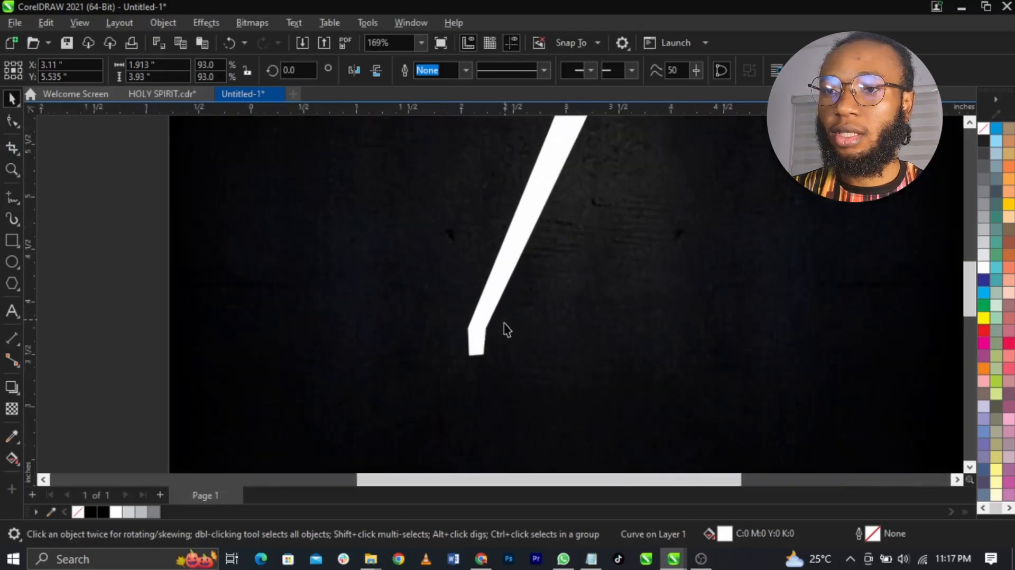
{"action": "left_click", "coordinate": [12, 408]}
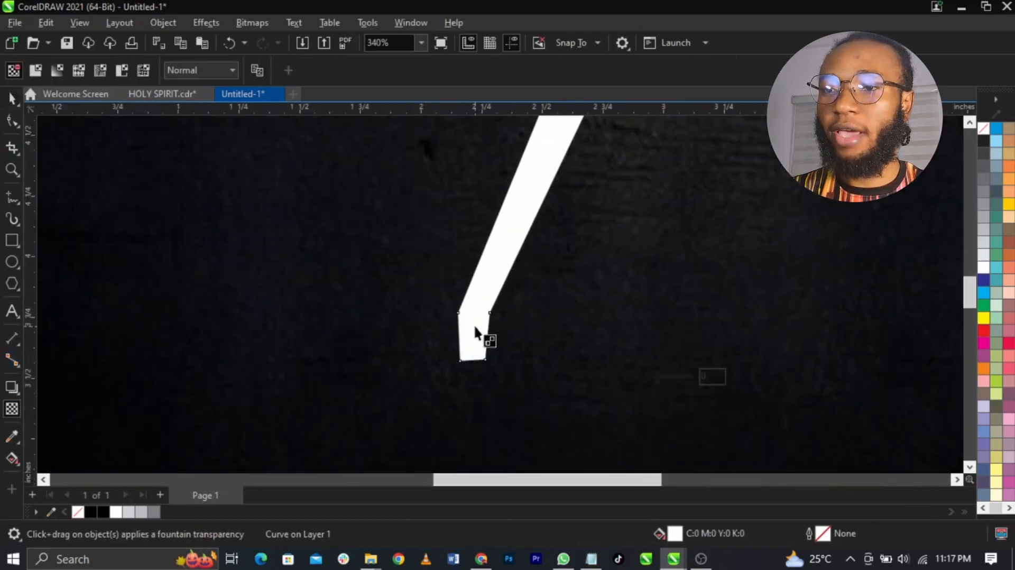
{"action": "left_click_drag", "start_coordinate": [472, 321], "coordinate": [472, 360]}
{"action": "left_click_drag", "start_coordinate": [471, 322], "coordinate": [471, 284]}
{"action": "key", "text": "space"}
{"action": "scroll", "coordinate": [523, 341], "scroll_direction": "down", "scroll_amount": 6}
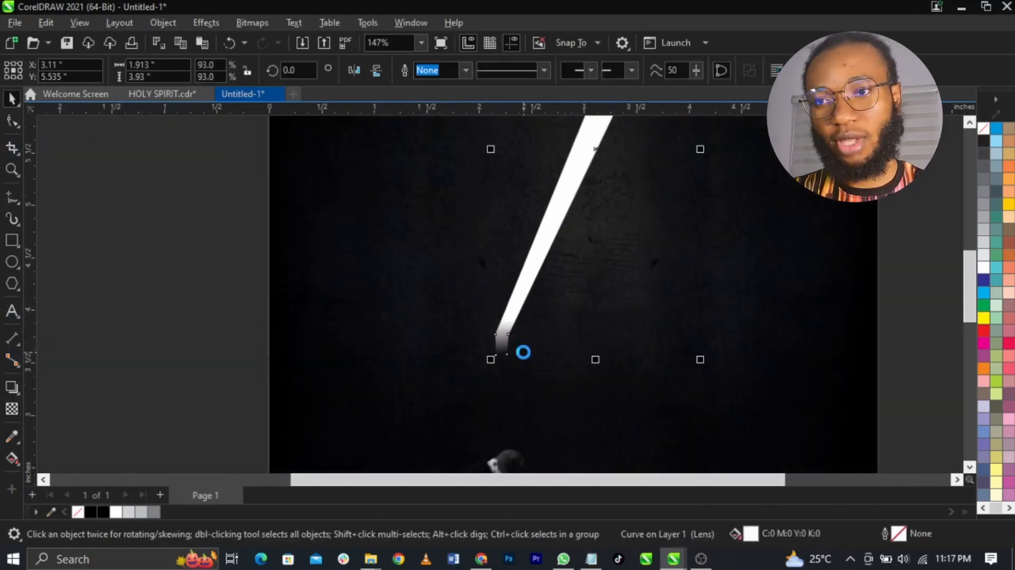
Move the orange light flare image closer to the flyer's left edge
{"action": "left_click", "coordinate": [414, 317]}
{"action": "left_click_drag", "start_coordinate": [181, 403], "coordinate": [315, 358]}
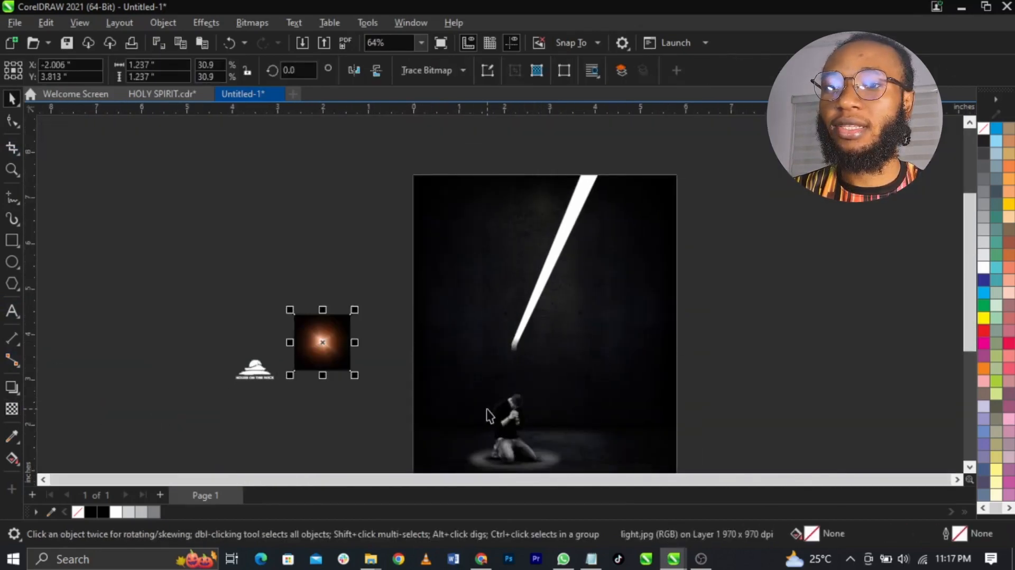
{"action": "scroll", "coordinate": [487, 417], "scroll_direction": "down", "scroll_amount": 2}
{"action": "scroll", "coordinate": [504, 373], "scroll_direction": "up", "scroll_amount": 5}
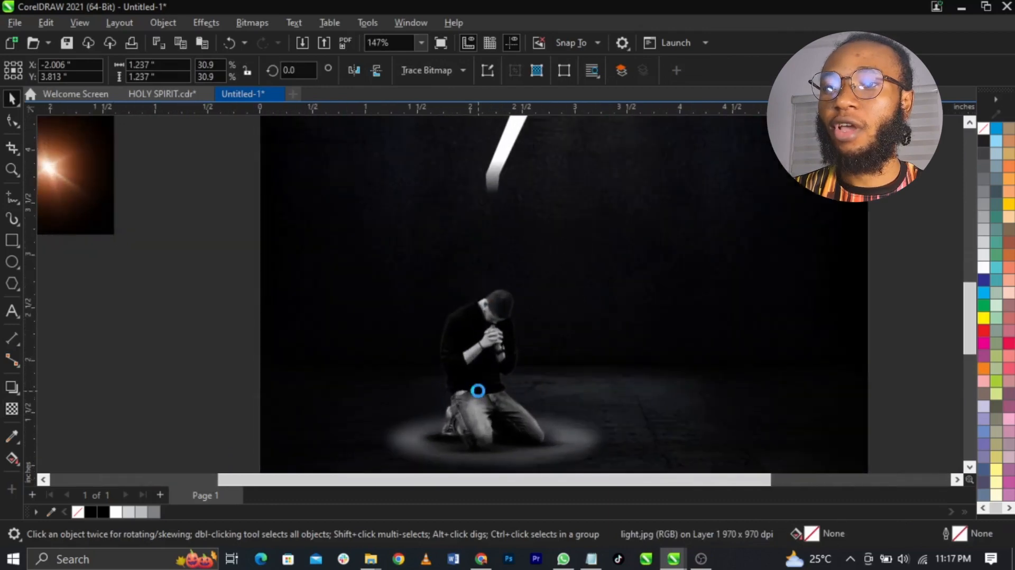
Draw a rectangle about 1.466 by 2.418 in over the kneeling man, filled white with no outline
{"action": "left_click", "coordinate": [11, 242]}
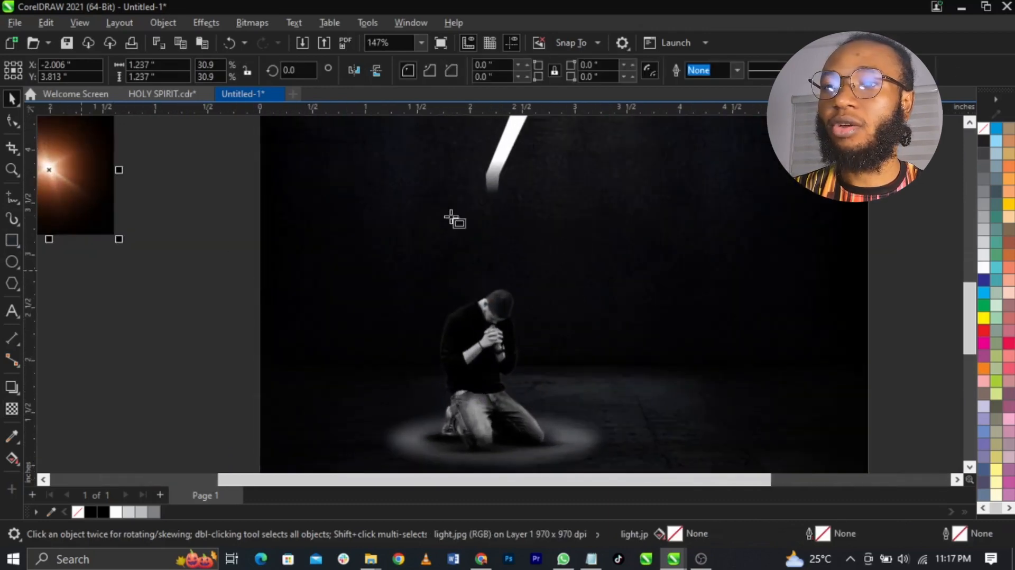
{"action": "left_click_drag", "start_coordinate": [430, 184], "coordinate": [585, 438]}
{"action": "key", "text": "space"}
{"action": "left_click_drag", "start_coordinate": [525, 241], "coordinate": [512, 239]}
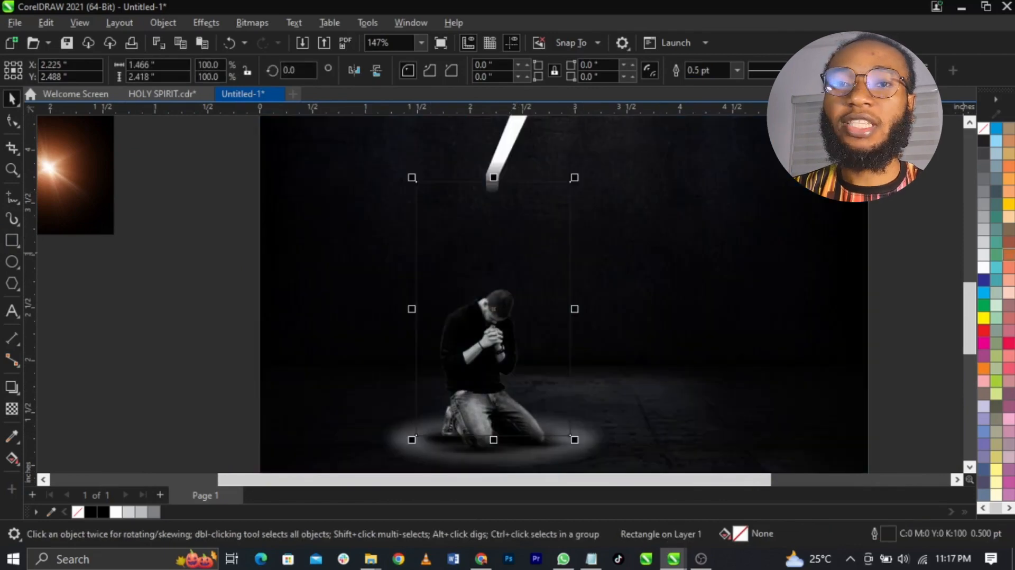
{"action": "left_click", "coordinate": [984, 267]}
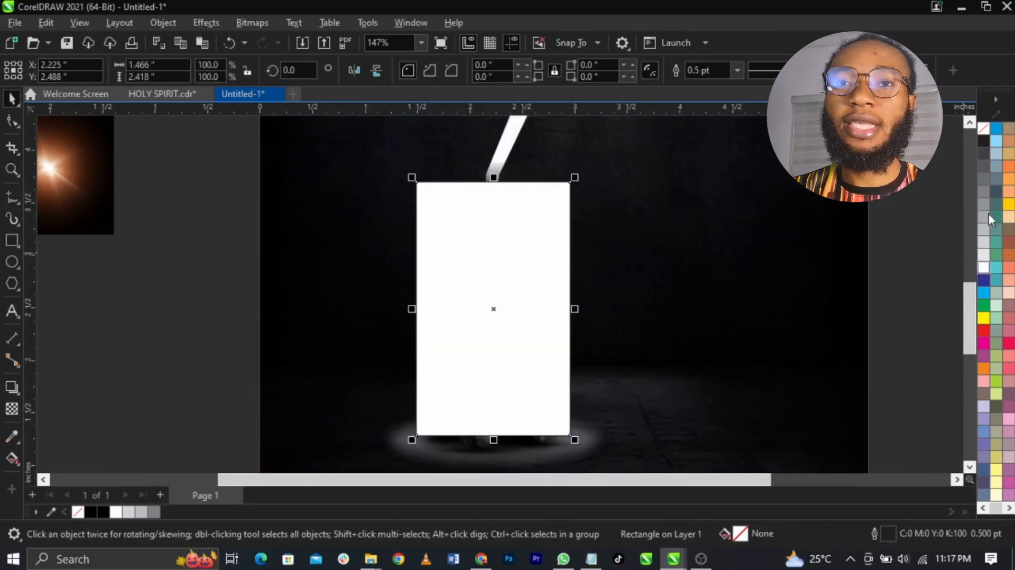
{"action": "right_click", "coordinate": [982, 131]}
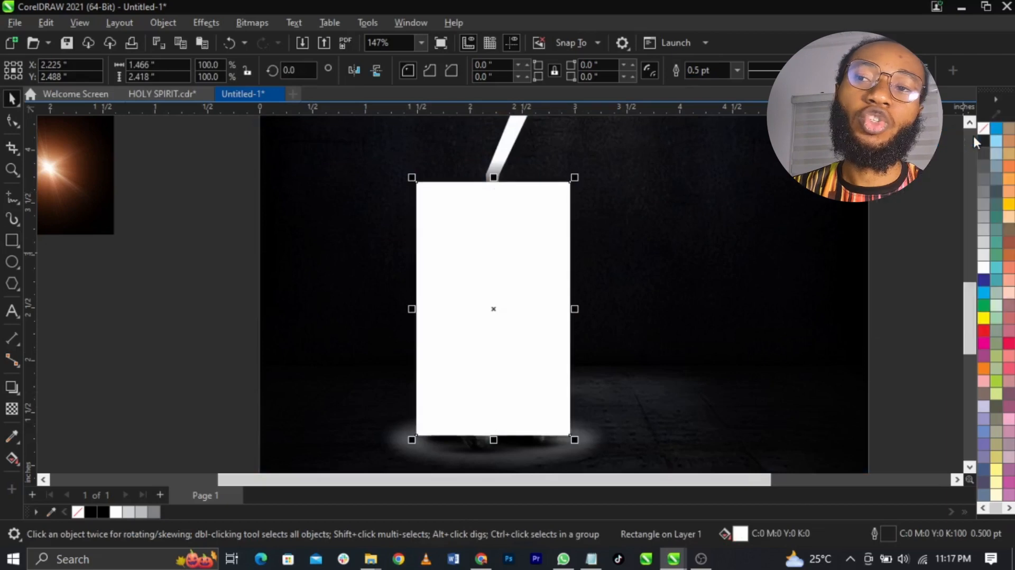
Convert the white rectangle to curves and reshape it into a light cone, narrow at the beam's tip and slightly widened at the base
{"action": "left_click", "coordinate": [10, 126]}
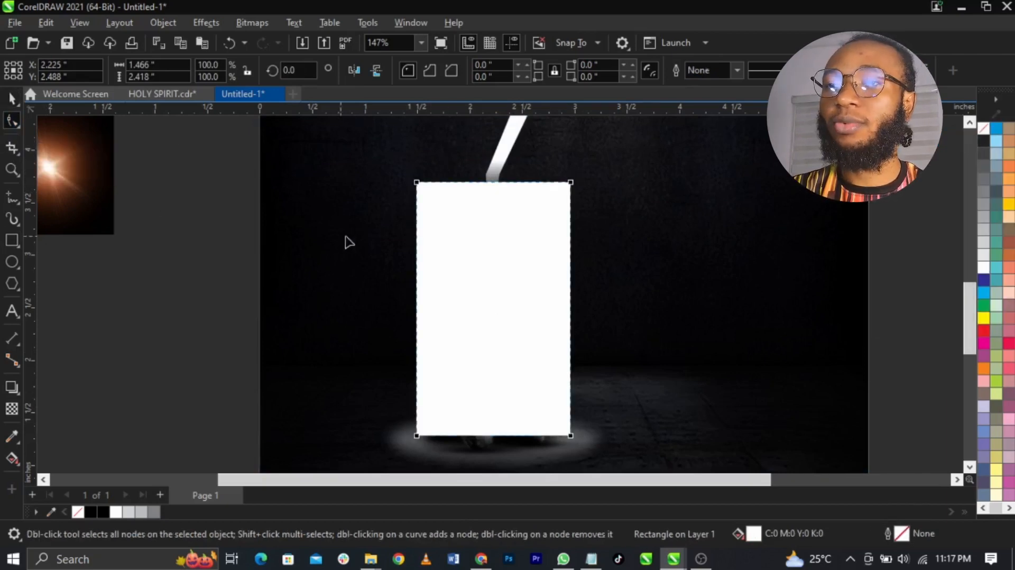
{"action": "right_click", "coordinate": [484, 206]}
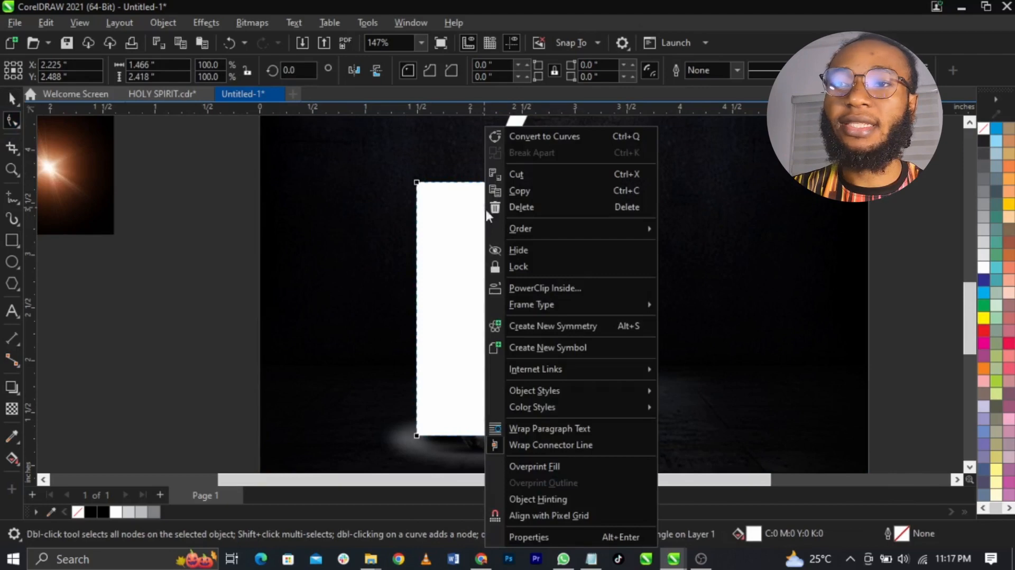
{"action": "left_click", "coordinate": [530, 139]}
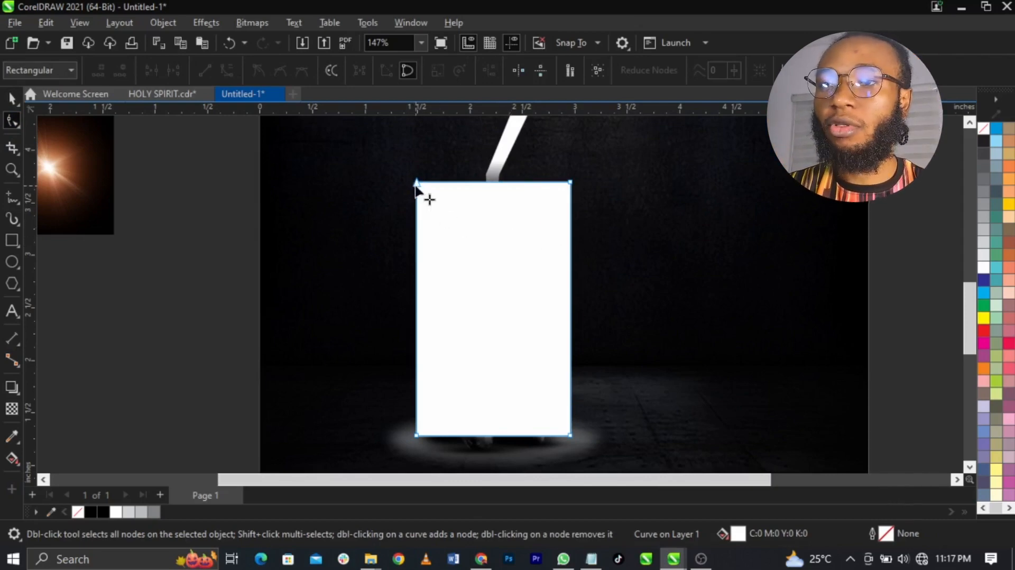
{"action": "left_click_drag", "start_coordinate": [416, 186], "coordinate": [489, 189]}
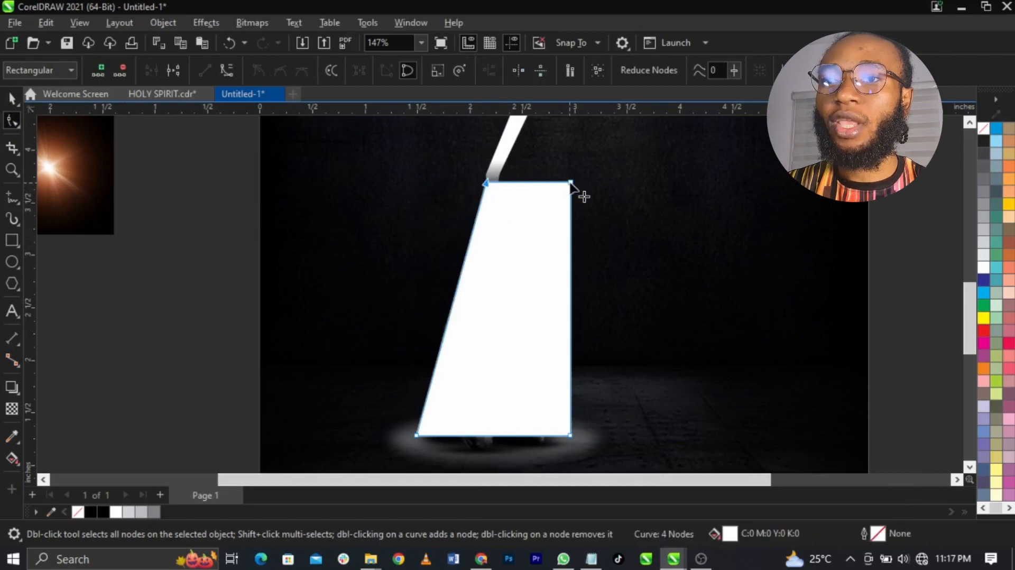
{"action": "left_click_drag", "start_coordinate": [570, 182], "coordinate": [504, 183]}
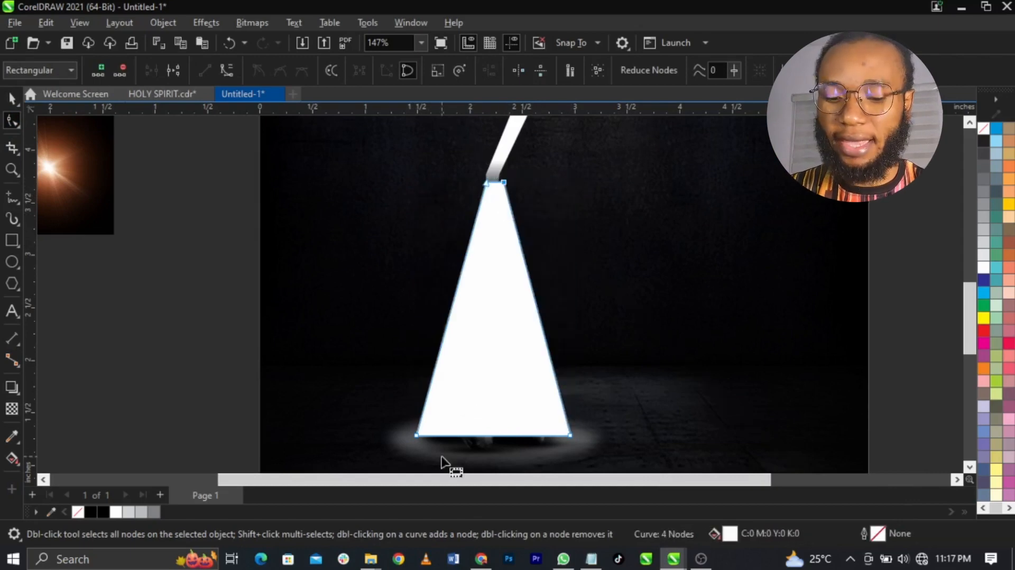
{"action": "scroll", "coordinate": [442, 463], "scroll_direction": "up", "scroll_amount": 2}
{"action": "left_click_drag", "start_coordinate": [399, 420], "coordinate": [393, 419]}
{"action": "left_click_drag", "start_coordinate": [639, 420], "coordinate": [650, 419]}
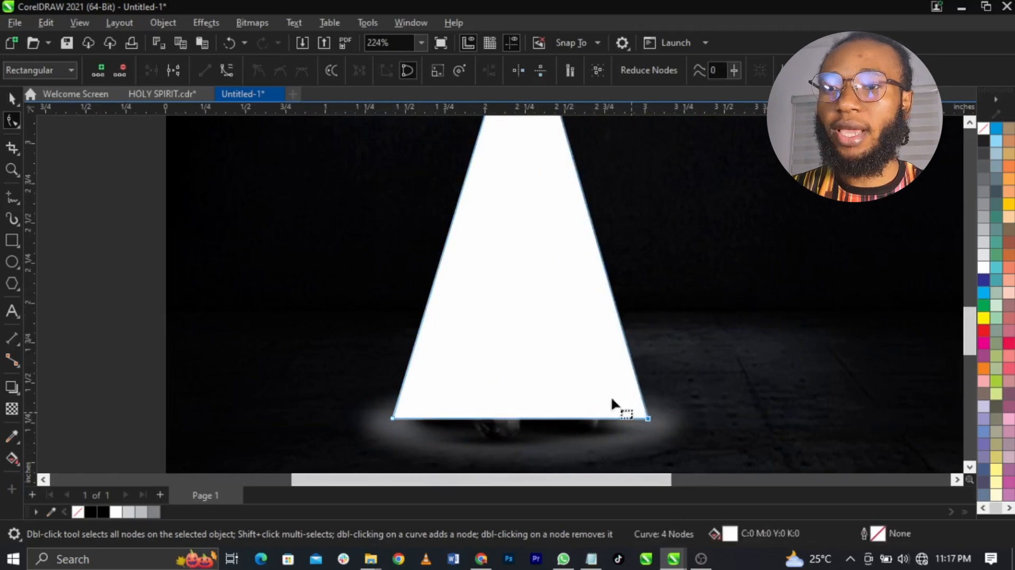
{"action": "scroll", "coordinate": [582, 403], "scroll_direction": "down", "scroll_amount": 2}
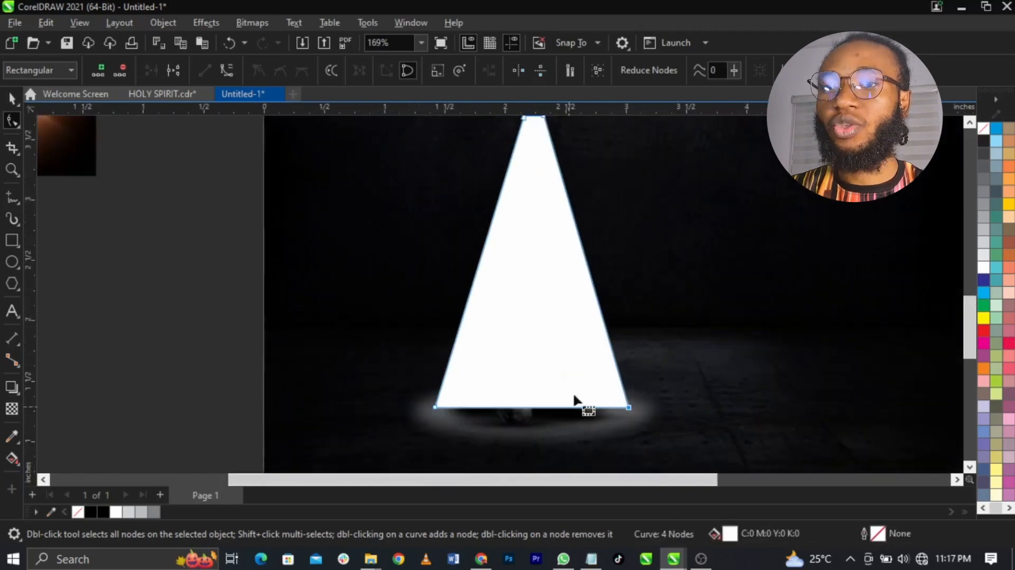
Apply a fountain transparency to the white cone so it fades from its narrow top down to the floor
{"action": "left_click", "coordinate": [12, 409]}
{"action": "left_click_drag", "start_coordinate": [538, 319], "coordinate": [546, 406]}
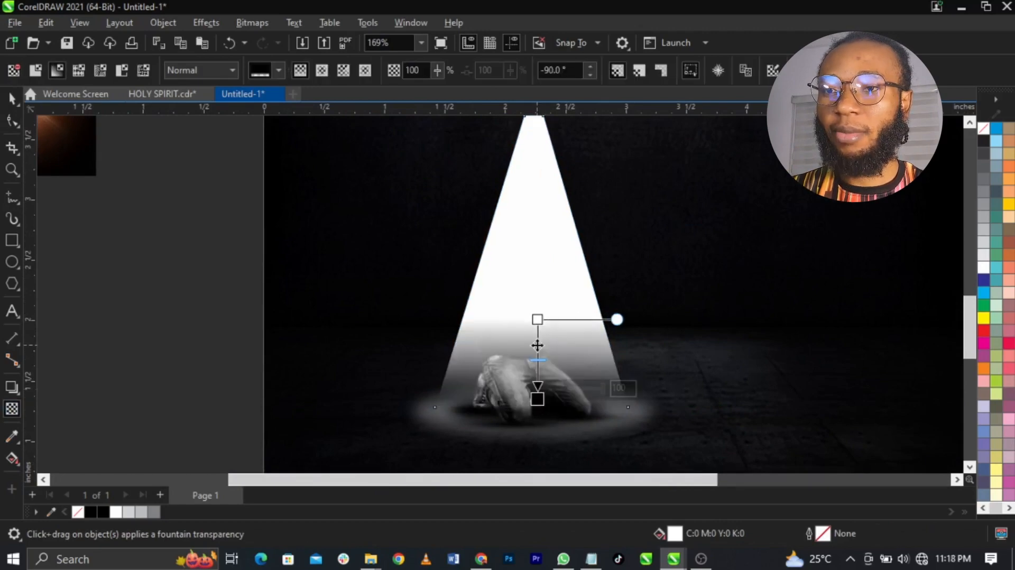
{"action": "left_click_drag", "start_coordinate": [533, 323], "coordinate": [538, 150]}
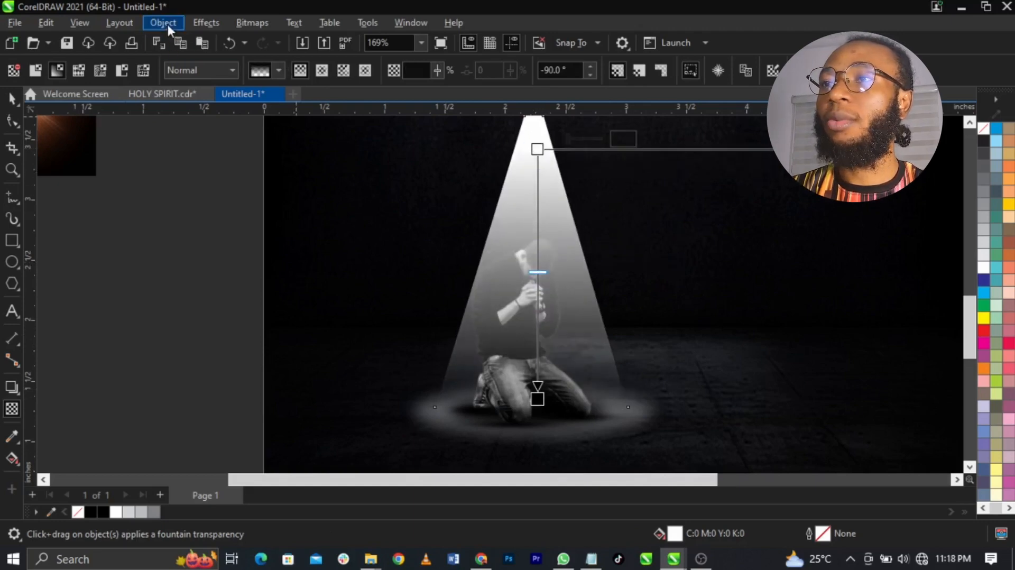
Soften the light cone's edges with a Gaussian Blur of 20.7 pixels radius
{"action": "left_click", "coordinate": [201, 27]}
{"action": "mouse_move", "coordinate": [237, 110]}
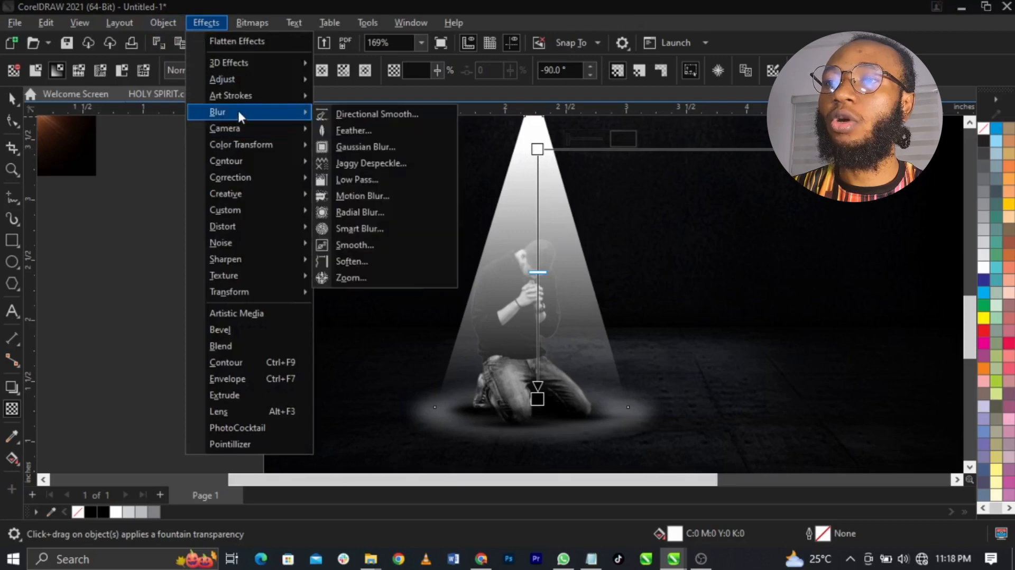
{"action": "left_click", "coordinate": [339, 146]}
{"action": "left_click_drag", "start_coordinate": [459, 225], "coordinate": [208, 151]}
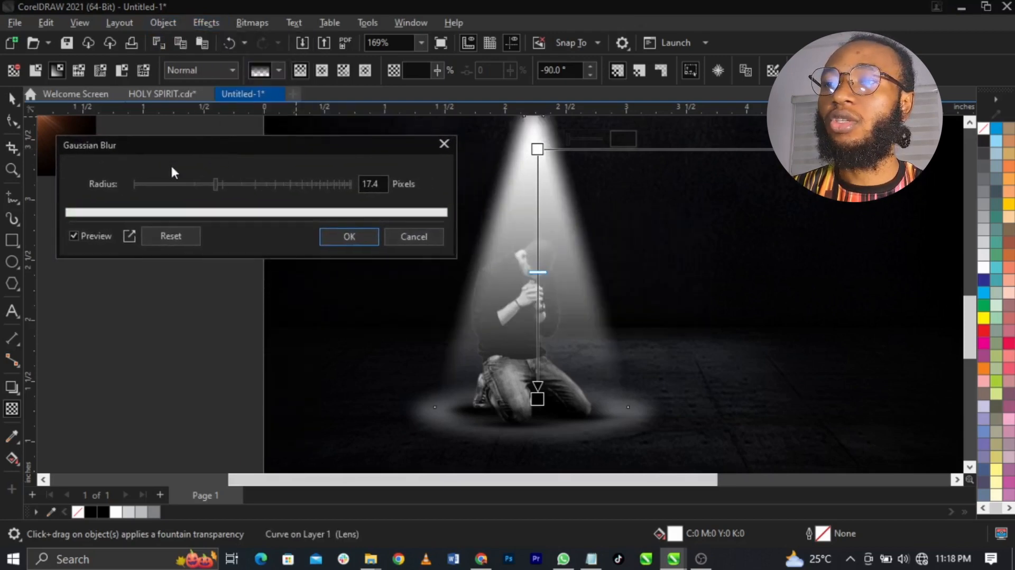
{"action": "left_click", "coordinate": [223, 186]}
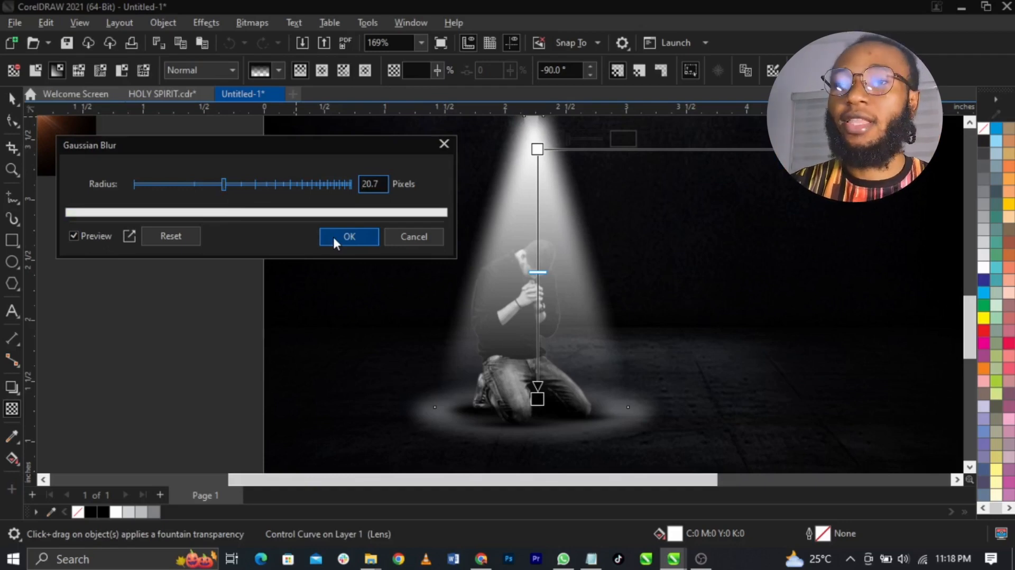
{"action": "left_click", "coordinate": [354, 244]}
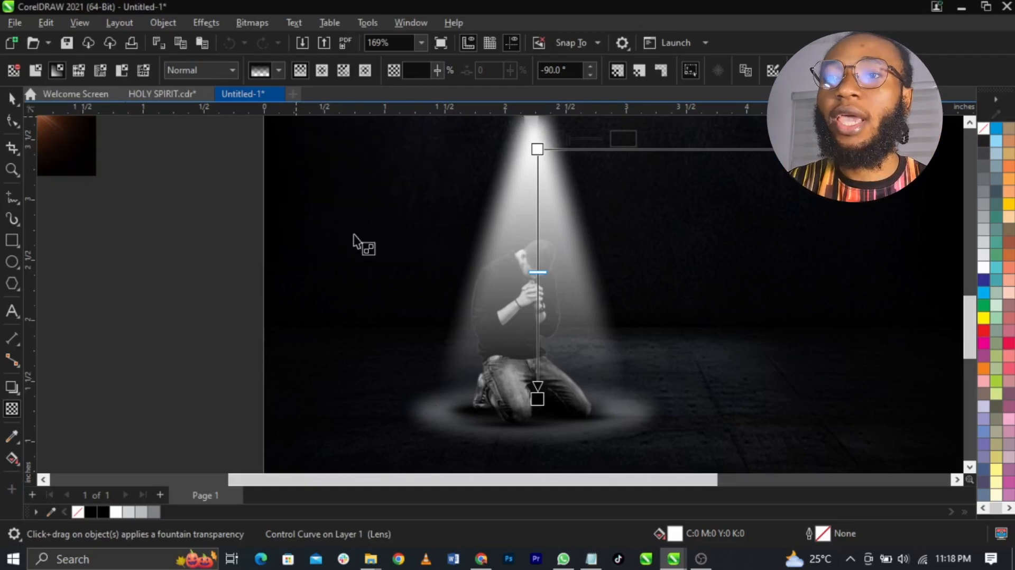
Raise the transparency at the top of the light cone to make it fainter over the man, and deselect it
{"action": "scroll", "coordinate": [496, 313], "scroll_direction": "down", "scroll_amount": 2}
{"action": "scroll", "coordinate": [545, 239], "scroll_direction": "up", "scroll_amount": 2}
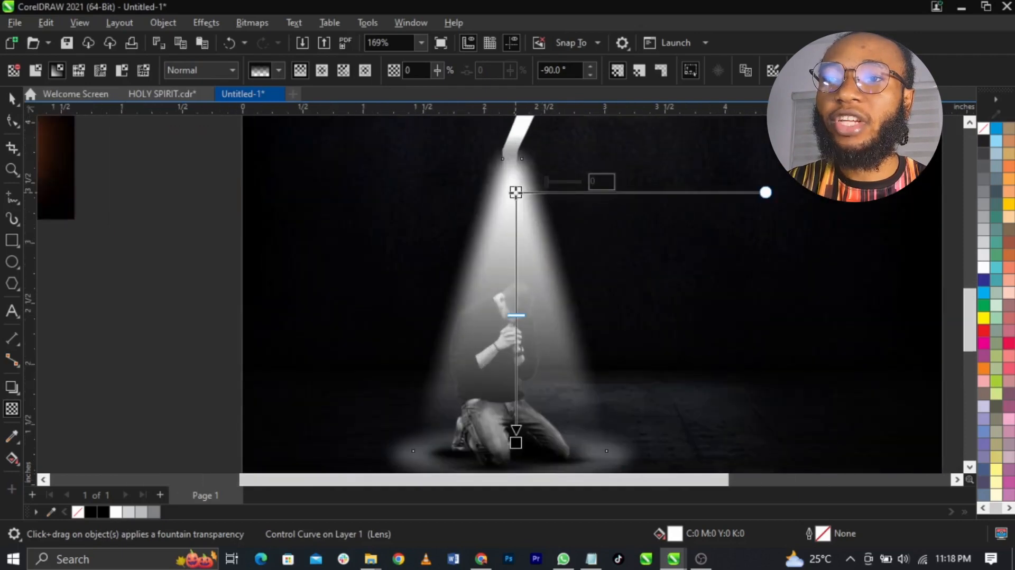
{"action": "left_click_drag", "start_coordinate": [564, 181], "coordinate": [571, 185]}
{"action": "left_click", "coordinate": [565, 299]}
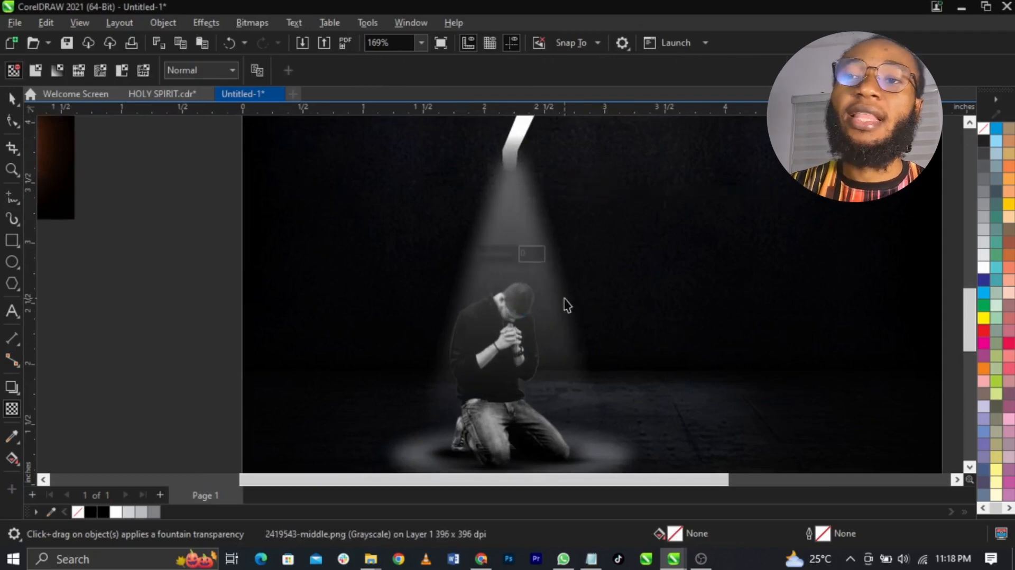
{"action": "key", "text": "space"}
{"action": "scroll", "coordinate": [564, 298], "scroll_direction": "down", "scroll_amount": 1}
{"action": "left_click", "coordinate": [898, 317]}
{"action": "scroll", "coordinate": [553, 214], "scroll_direction": "up", "scroll_amount": 2}
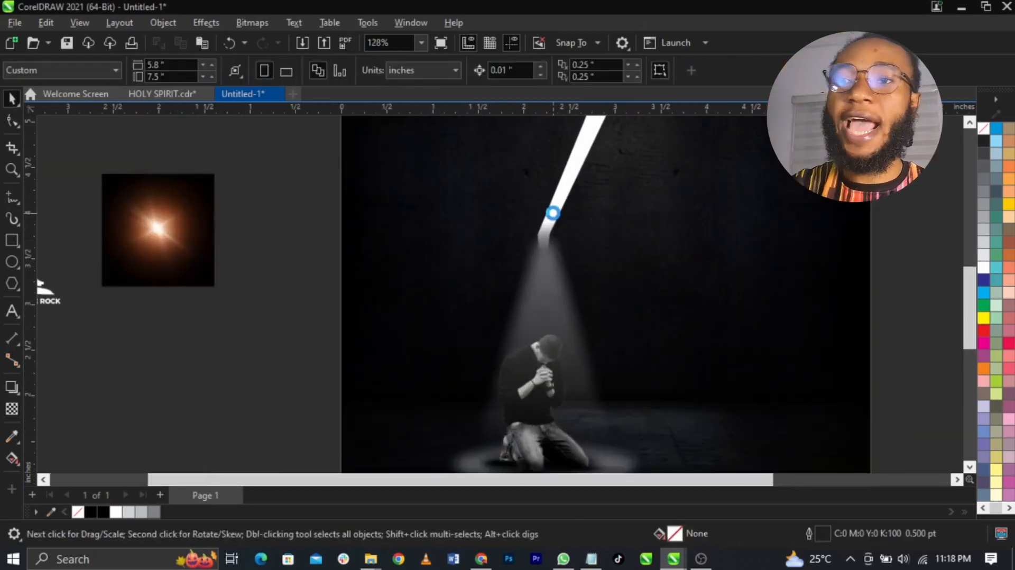
Move the orange light flare image onto the junction between the beam's tip and the light cone
{"action": "scroll", "coordinate": [546, 273], "scroll_direction": "down", "scroll_amount": 1}
{"action": "left_click", "coordinate": [544, 253]}
{"action": "mouse_move", "coordinate": [214, 228]}
{"action": "left_mouse_down"}
{"action": "mouse_move", "coordinate": [757, 271]}
{"action": "mouse_move", "coordinate": [512, 261]}
{"action": "mouse_move", "coordinate": [538, 252]}
{"action": "left_mouse_up"}
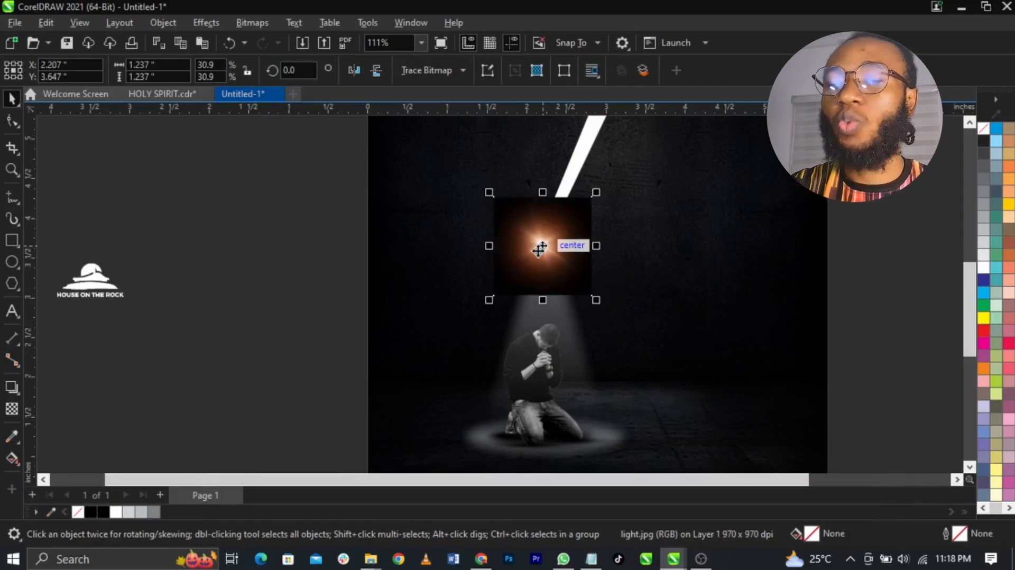
{"action": "scroll", "coordinate": [539, 243], "scroll_direction": "up", "scroll_amount": 2}
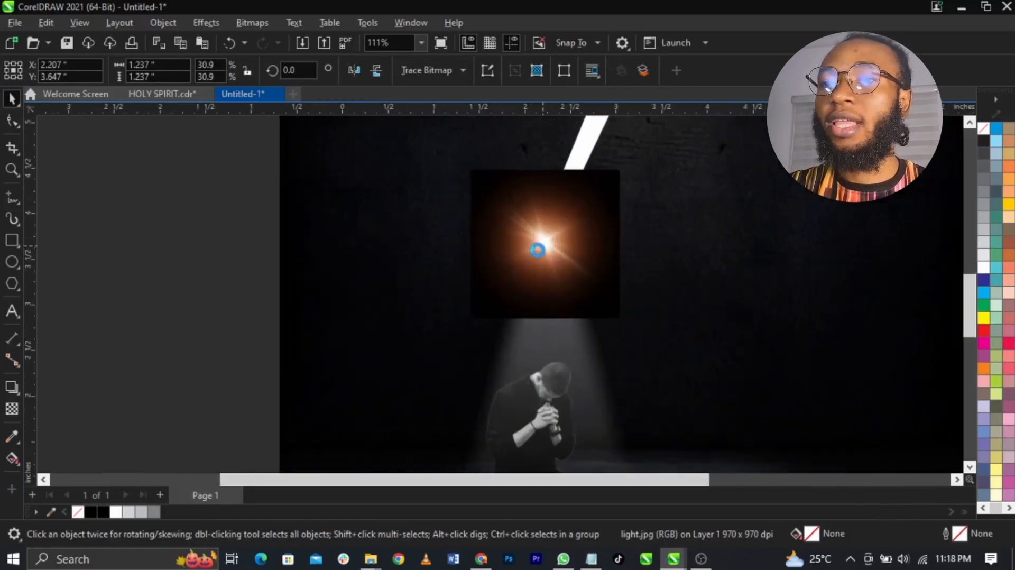
Set the flare image's merge mode to Screen and nudge it slightly down onto the top of the light cone
{"action": "left_click", "coordinate": [12, 409]}
{"action": "left_click", "coordinate": [204, 70]}
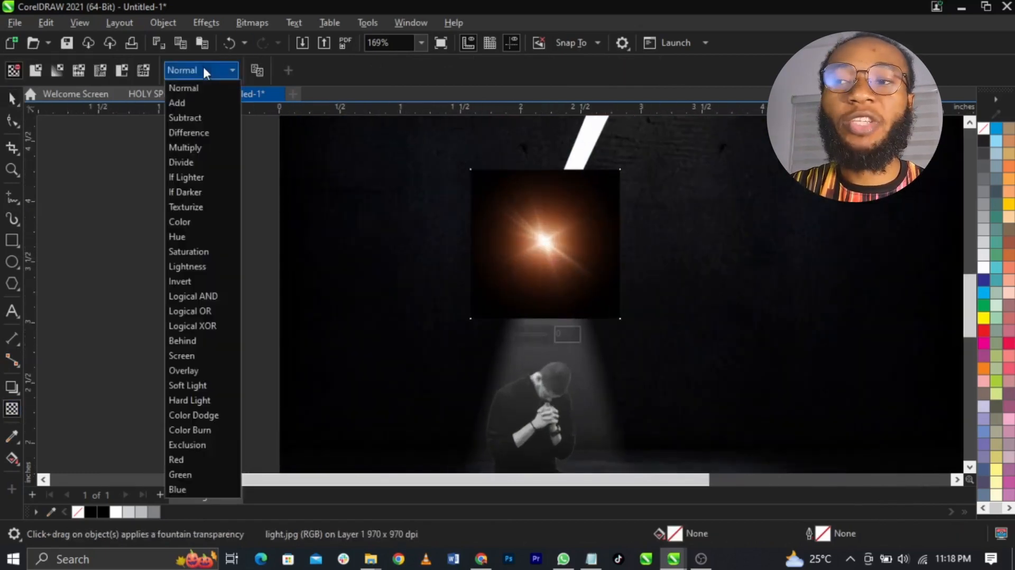
{"action": "left_click", "coordinate": [190, 359]}
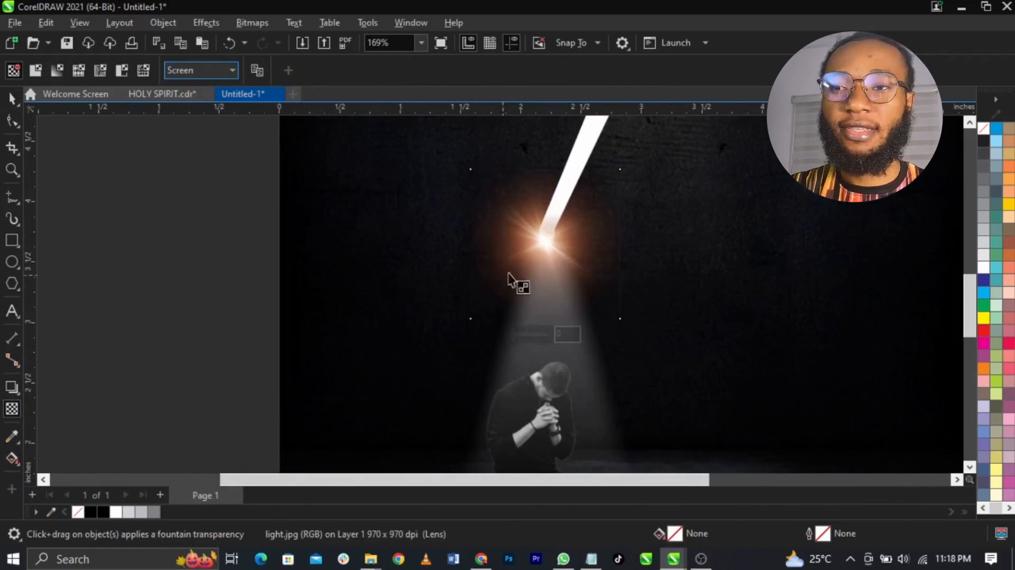
{"action": "key", "text": "space"}
{"action": "left_click_drag", "start_coordinate": [546, 243], "coordinate": [548, 252]}
{"action": "scroll", "coordinate": [548, 252], "scroll_direction": "up", "scroll_amount": 3}
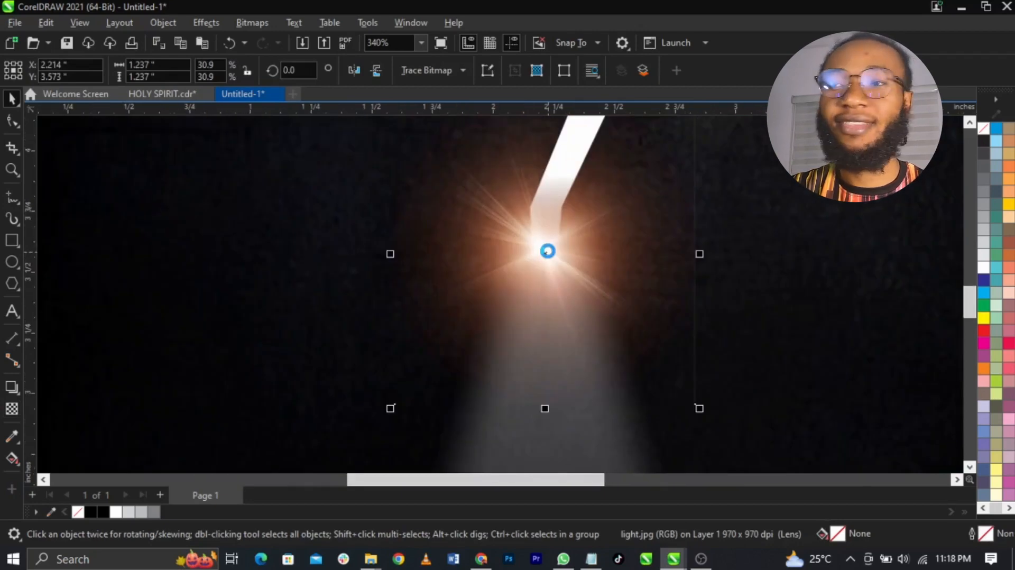
{"action": "scroll", "coordinate": [714, 242], "scroll_direction": "down", "scroll_amount": 6}
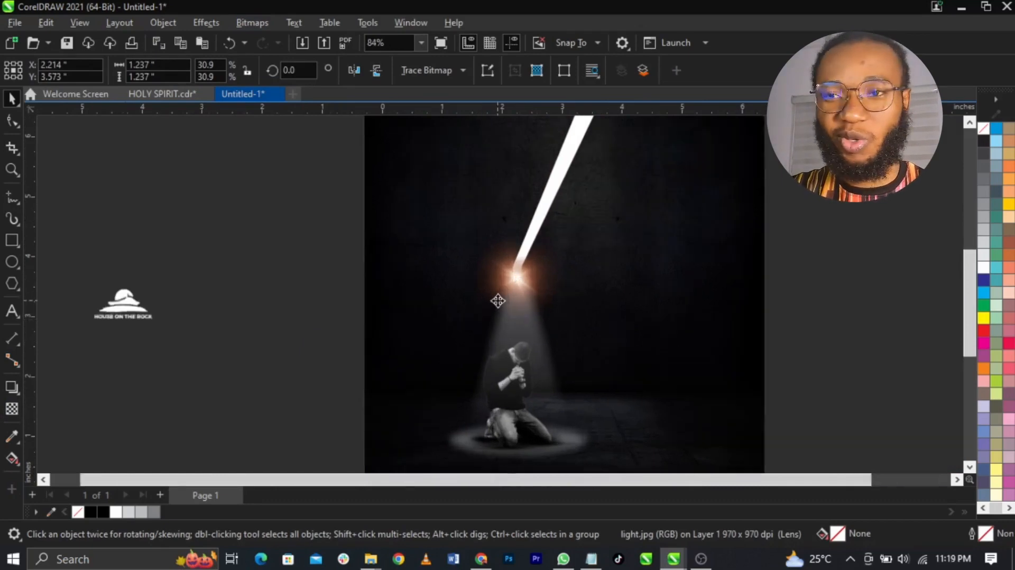
Convert the light flare bitmap to grayscale mode
{"action": "scroll", "coordinate": [498, 300], "scroll_direction": "up", "scroll_amount": 3}
{"action": "scroll", "coordinate": [538, 233], "scroll_direction": "up", "scroll_amount": 3}
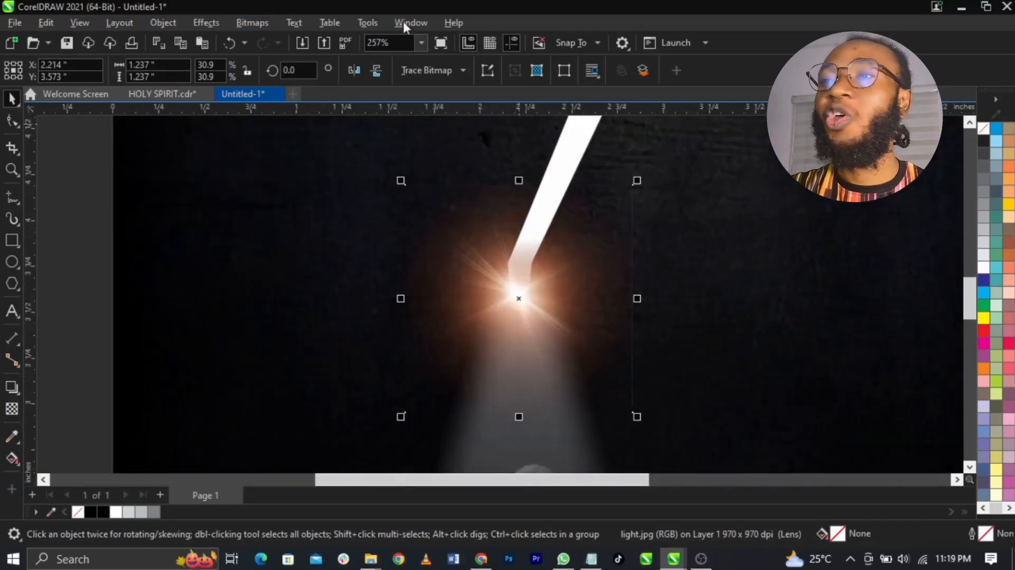
{"action": "left_click", "coordinate": [245, 21]}
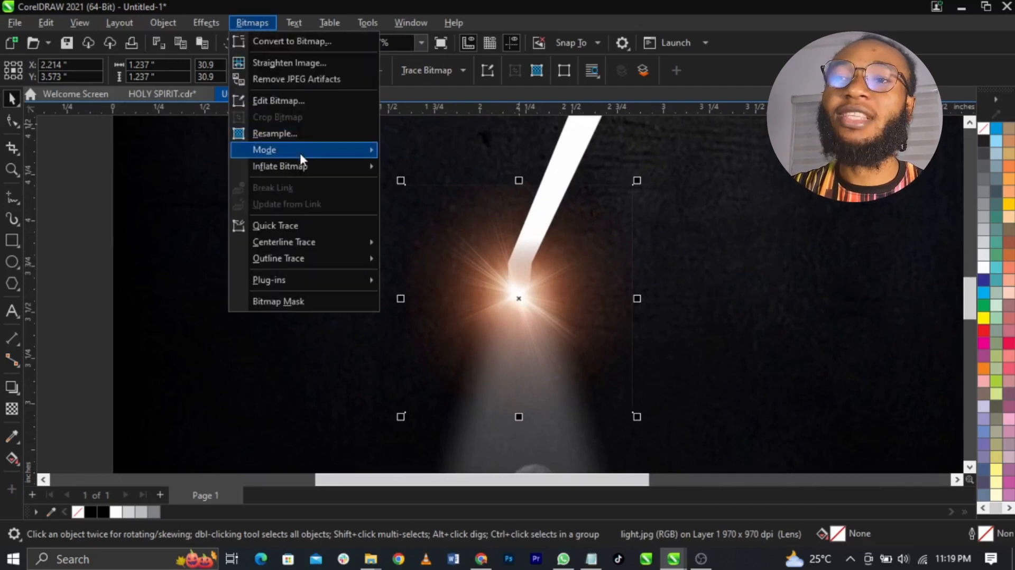
{"action": "mouse_move", "coordinate": [299, 150]}
{"action": "left_click", "coordinate": [420, 169]}
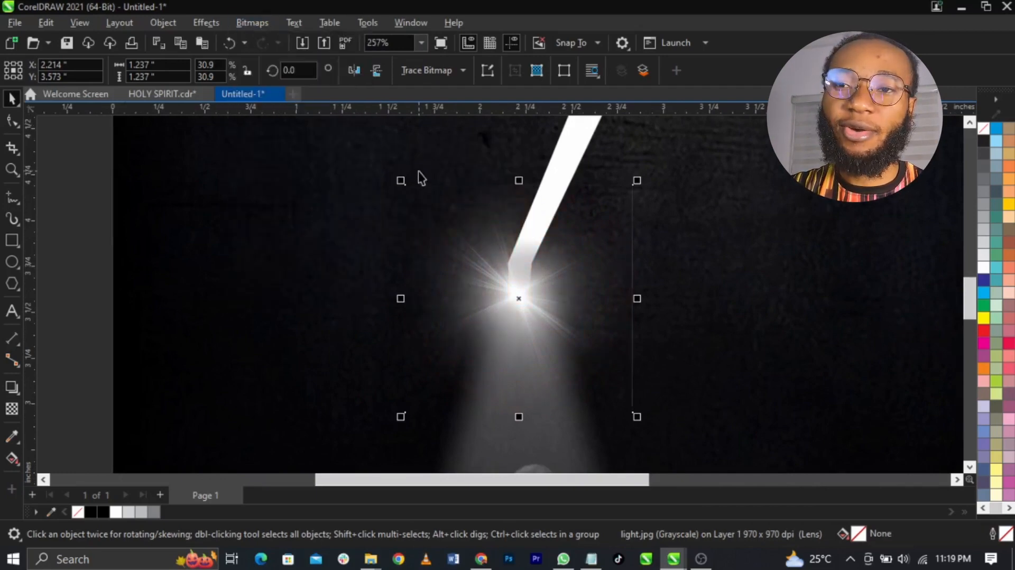
Set the merge mode of the light flare image at the beam's tip to Normal
{"action": "scroll", "coordinate": [424, 222], "scroll_direction": "down", "scroll_amount": 4}
{"action": "scroll", "coordinate": [423, 222], "scroll_direction": "down", "scroll_amount": 3}
{"action": "left_click", "coordinate": [240, 216]}
{"action": "key", "text": "F2"}
{"action": "left_click_drag", "start_coordinate": [276, 149], "coordinate": [716, 319]}
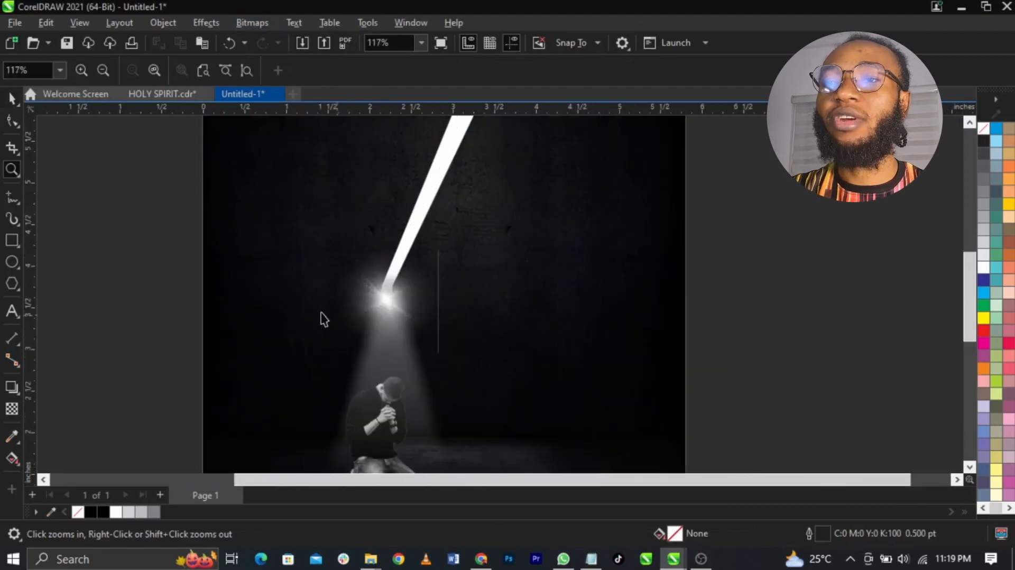
{"action": "scroll", "coordinate": [322, 313], "scroll_direction": "up", "scroll_amount": 2}
{"action": "scroll", "coordinate": [505, 308], "scroll_direction": "up", "scroll_amount": 3}
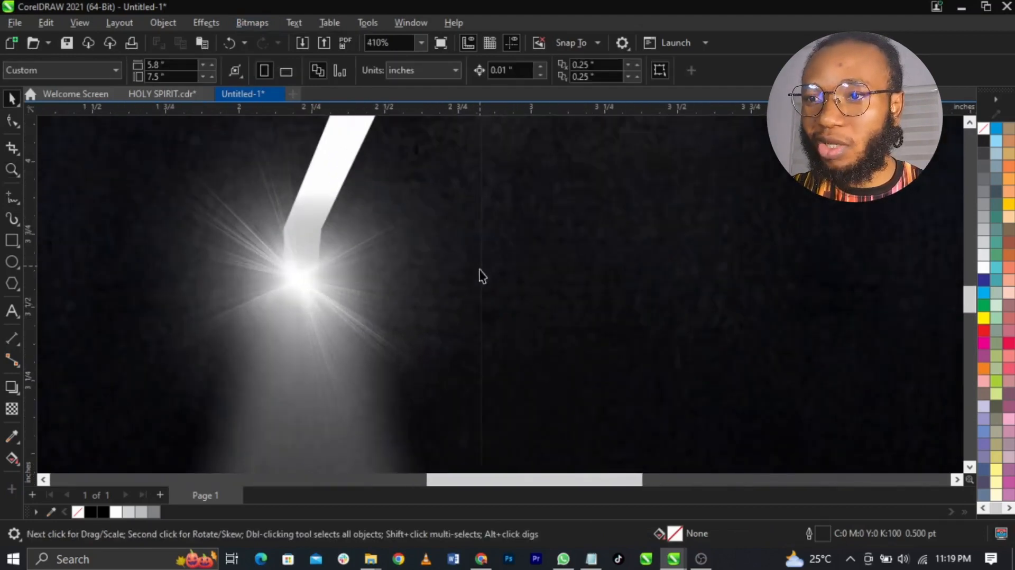
{"action": "scroll", "coordinate": [478, 272], "scroll_direction": "down", "scroll_amount": 2}
{"action": "left_click", "coordinate": [410, 282]}
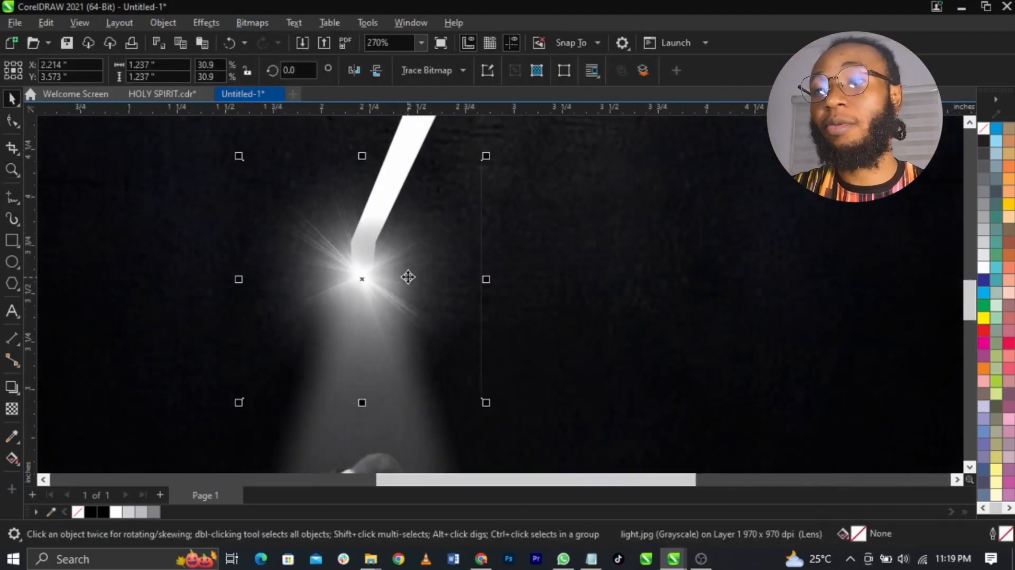
{"action": "left_click", "coordinate": [11, 409]}
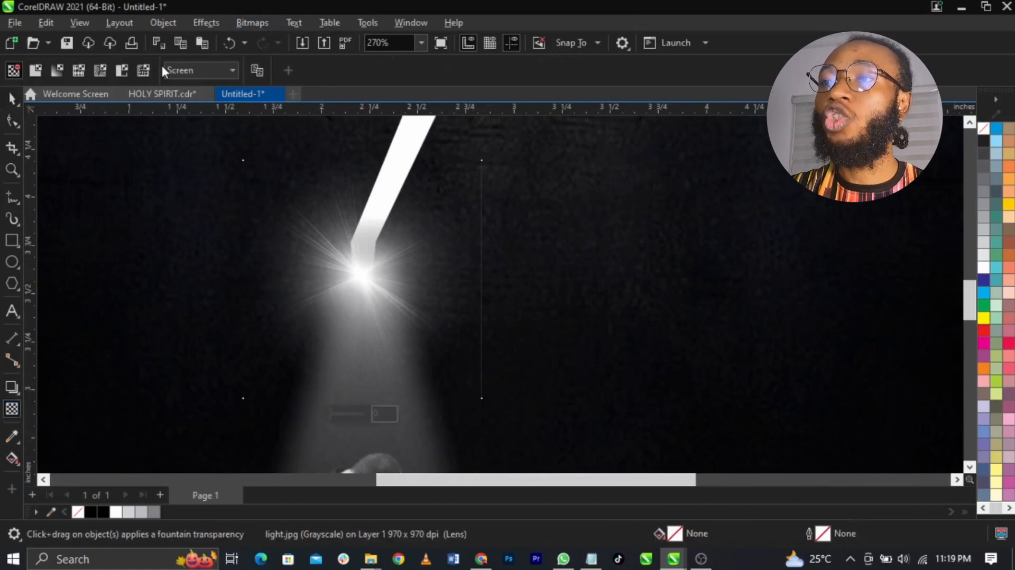
{"action": "left_click", "coordinate": [193, 71]}
{"action": "left_click", "coordinate": [184, 88]}
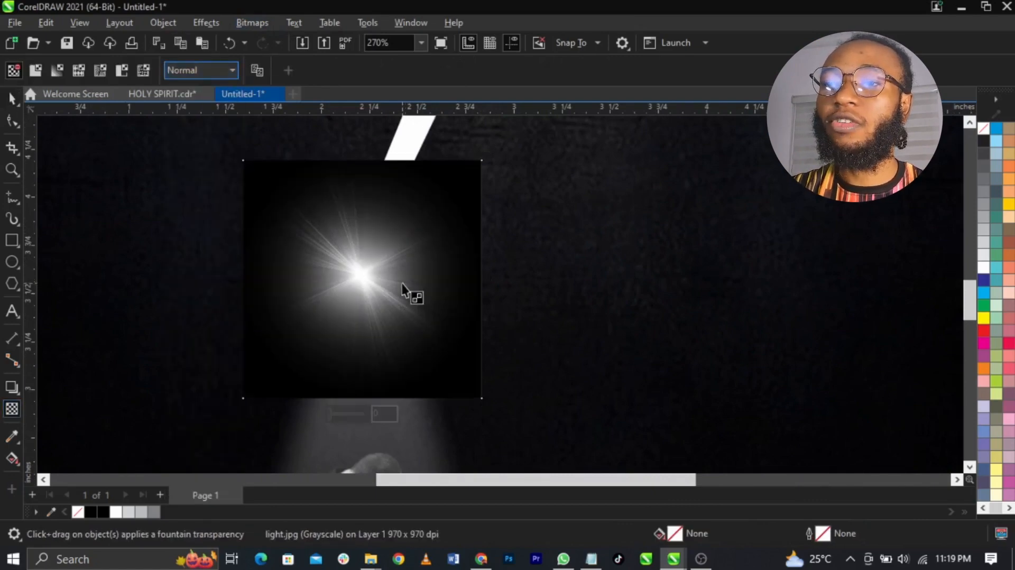
Try fading the flare image's right edge with a linear fountain transparency and converting it to a bitmap
{"action": "left_click_drag", "start_coordinate": [403, 283], "coordinate": [481, 283]}
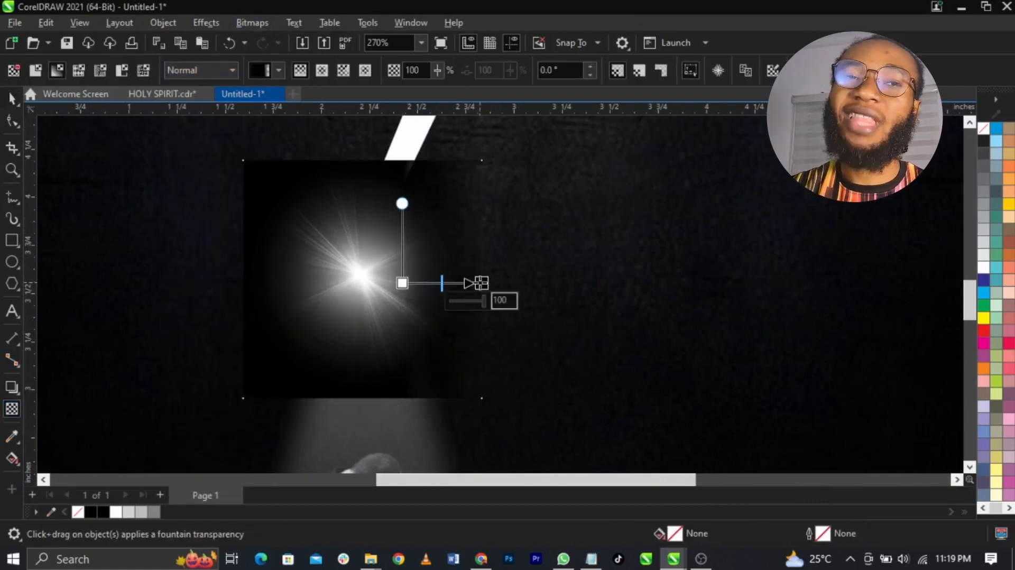
{"action": "left_click", "coordinate": [258, 23]}
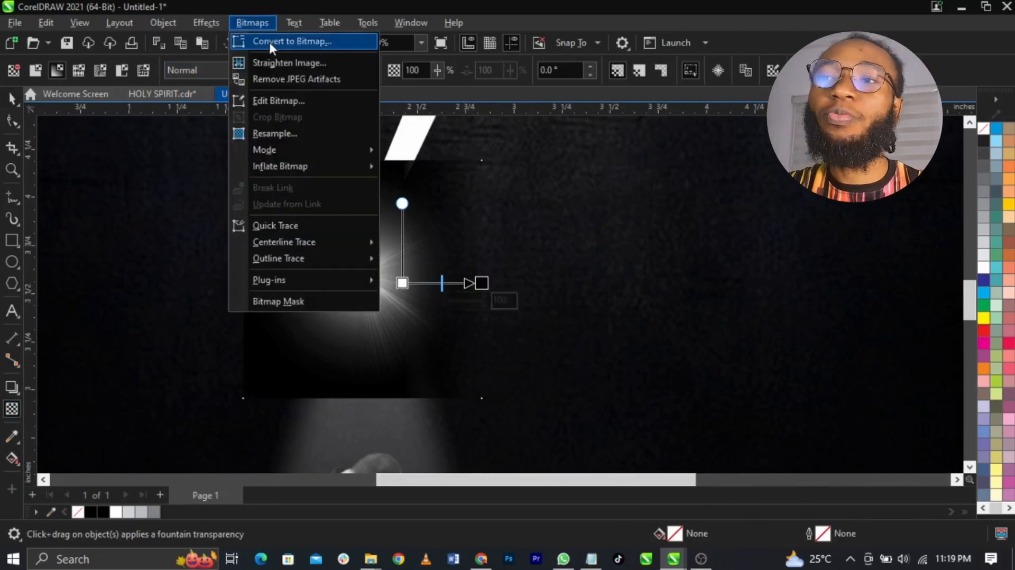
{"action": "left_click", "coordinate": [269, 40]}
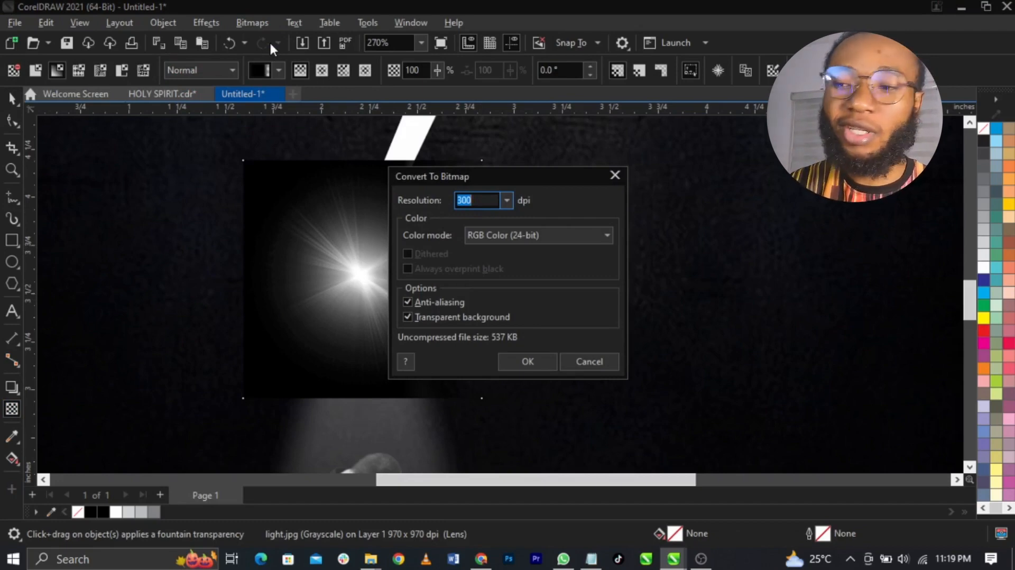
{"action": "key", "text": "Return"}
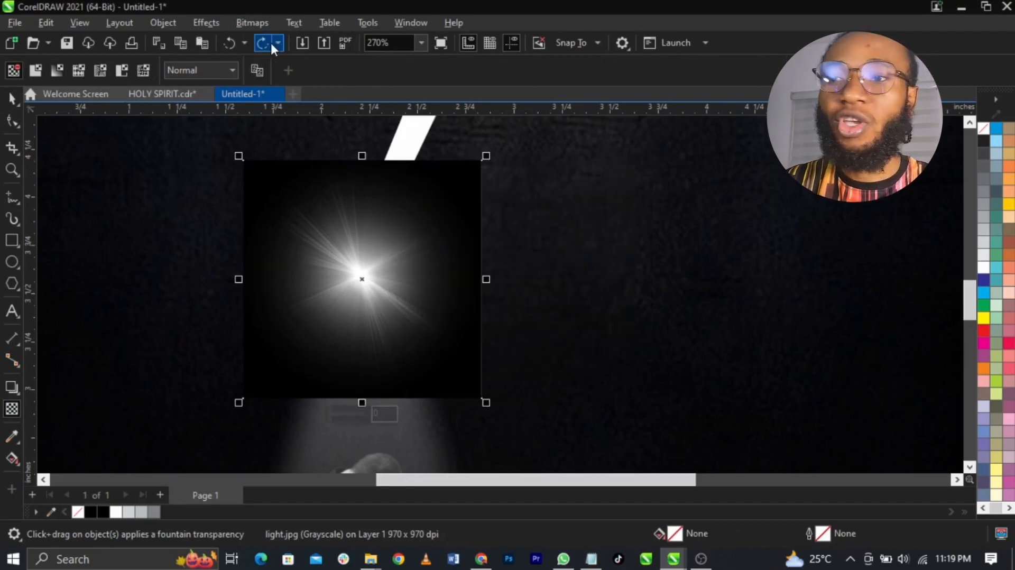
Try fading the flare image's right edge and left edge with linear transparencies, without converting it to a bitmap in between
{"action": "left_click_drag", "start_coordinate": [409, 271], "coordinate": [481, 271]}
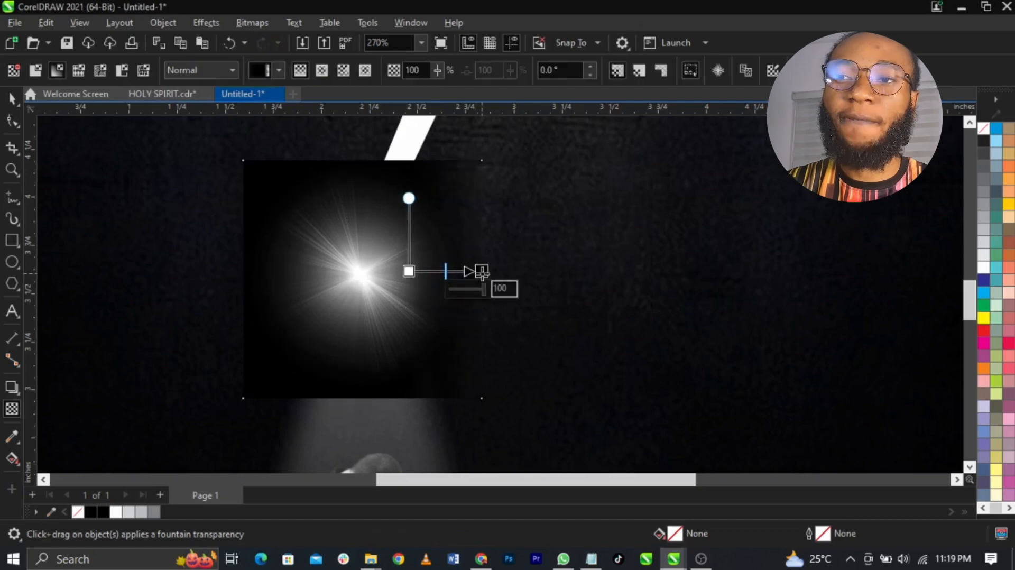
{"action": "left_click", "coordinate": [251, 23]}
{"action": "left_click", "coordinate": [263, 42]}
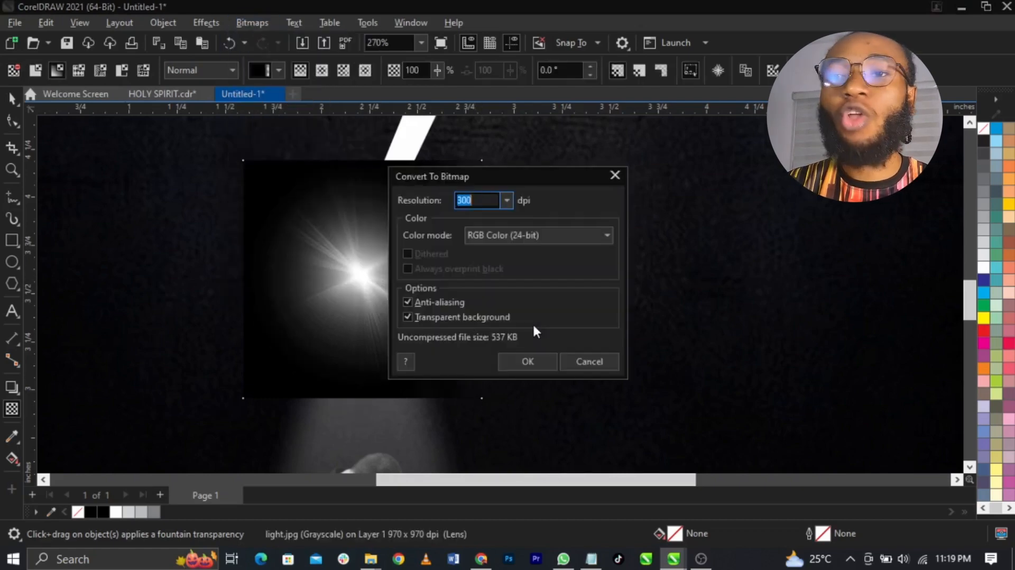
{"action": "left_click", "coordinate": [574, 364]}
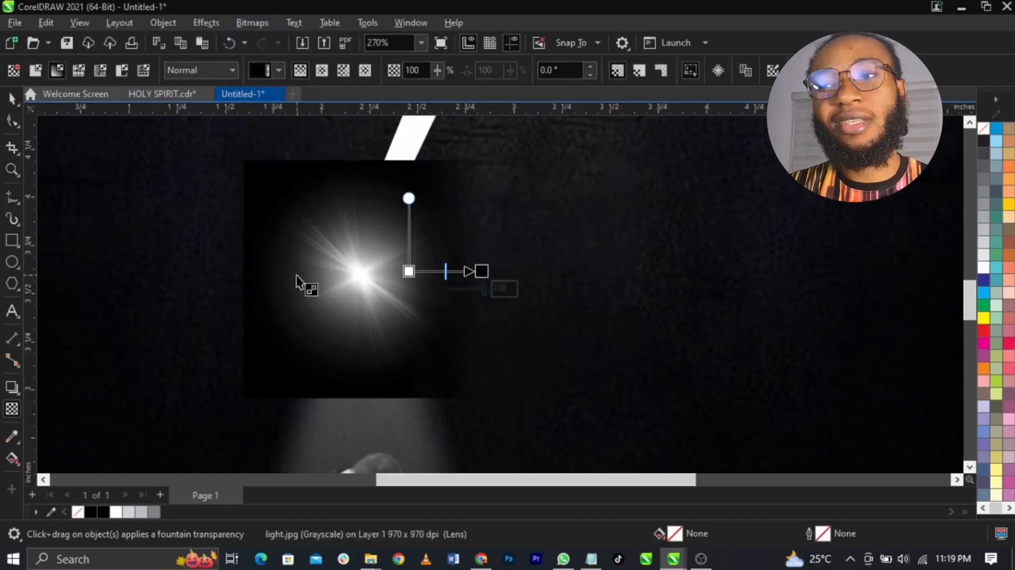
{"action": "left_click_drag", "start_coordinate": [297, 277], "coordinate": [243, 276]}
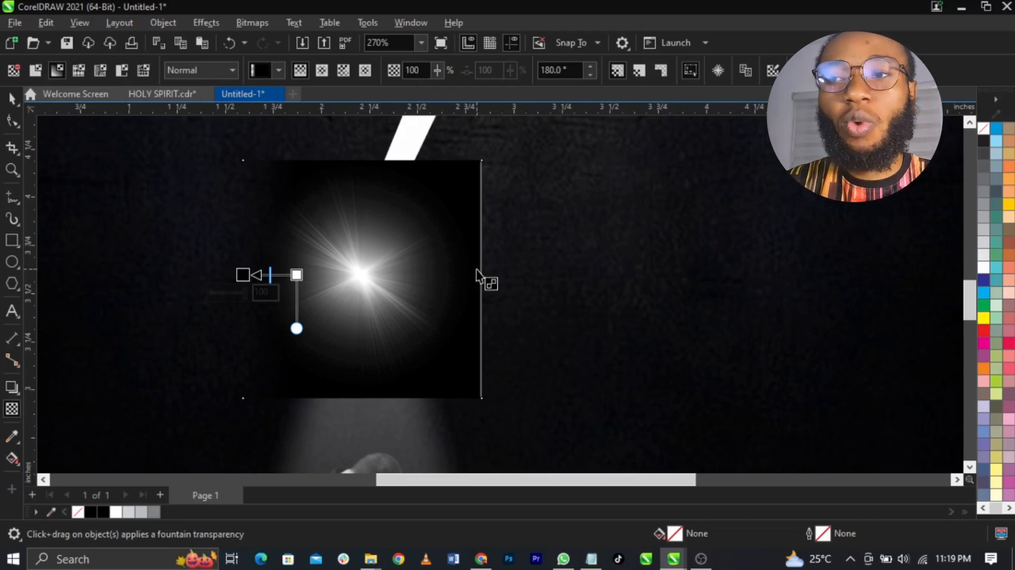
{"action": "left_click_drag", "start_coordinate": [297, 275], "coordinate": [306, 274]}
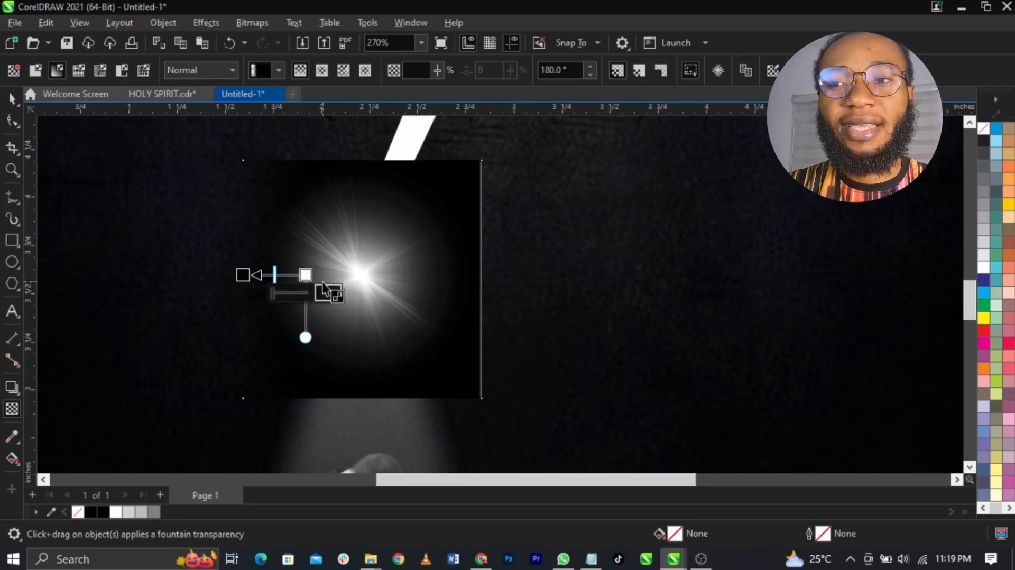
Fade the flare image's right edge with a linear fountain transparency and convert it to a 300 dpi RGB bitmap with transparent background
{"action": "left_click_drag", "start_coordinate": [424, 280], "coordinate": [496, 281]}
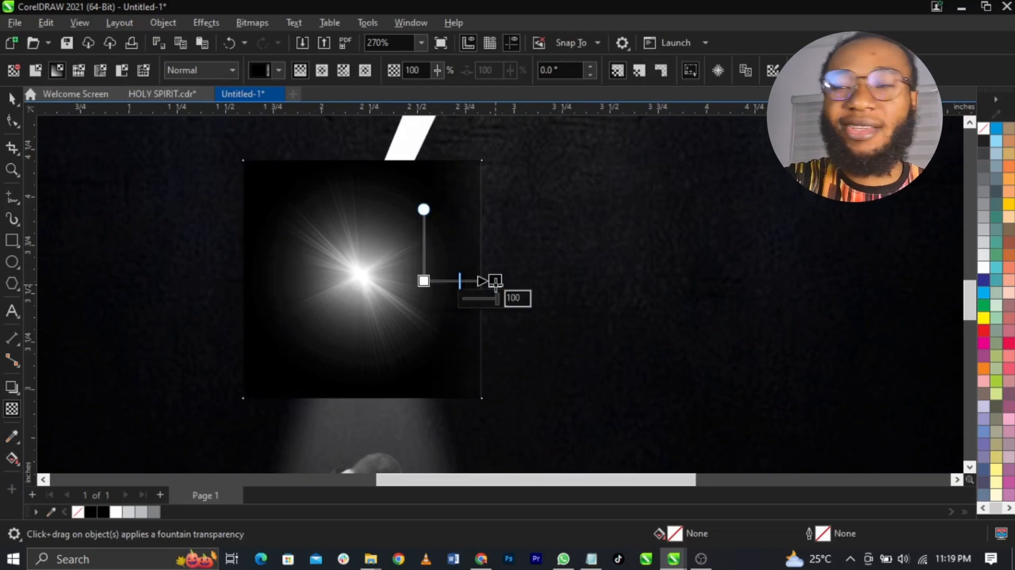
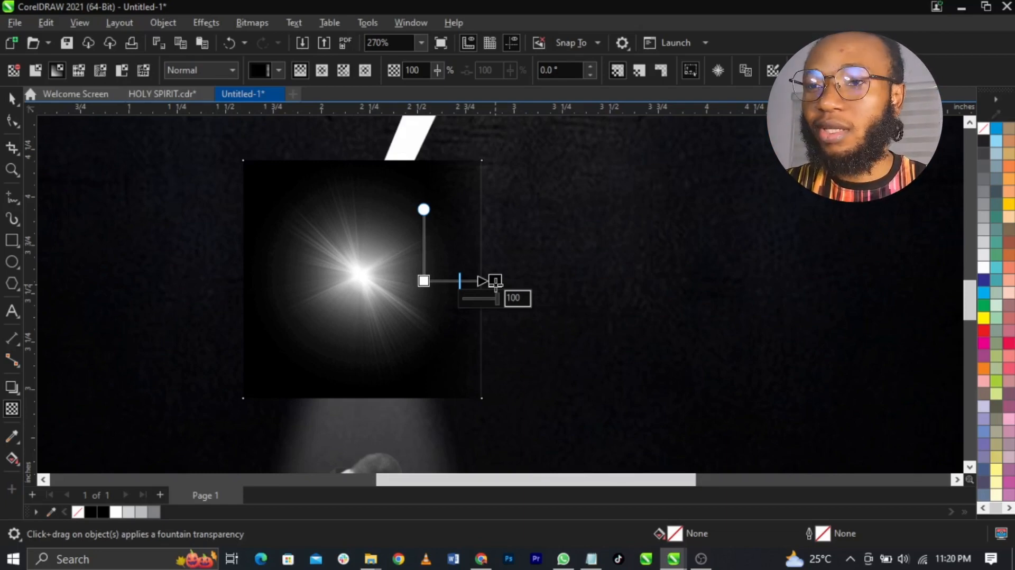
{"action": "left_click_drag", "start_coordinate": [495, 281], "coordinate": [471, 281]}
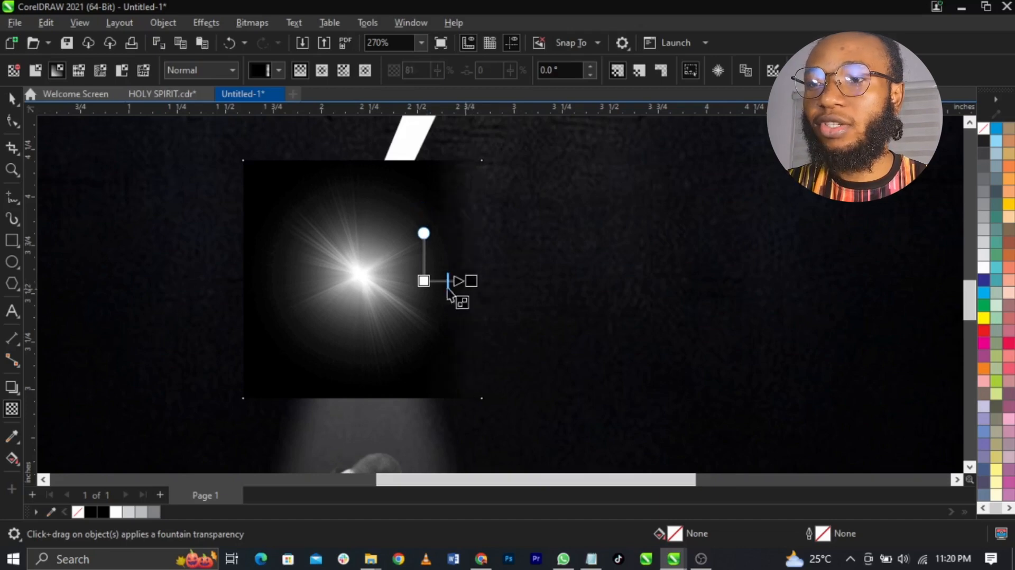
{"action": "left_click", "coordinate": [253, 23]}
{"action": "left_click", "coordinate": [280, 39]}
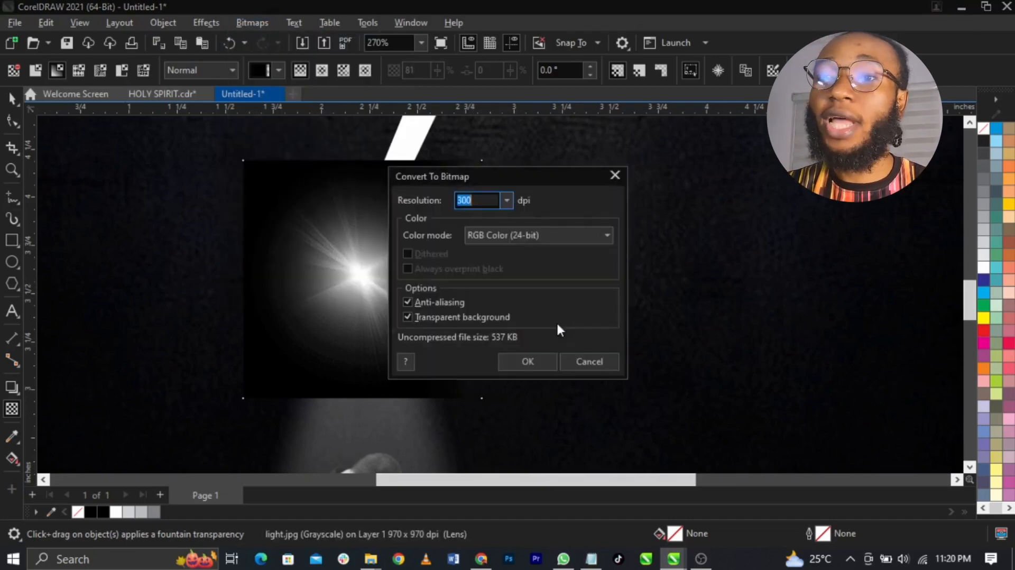
{"action": "left_click", "coordinate": [514, 367]}
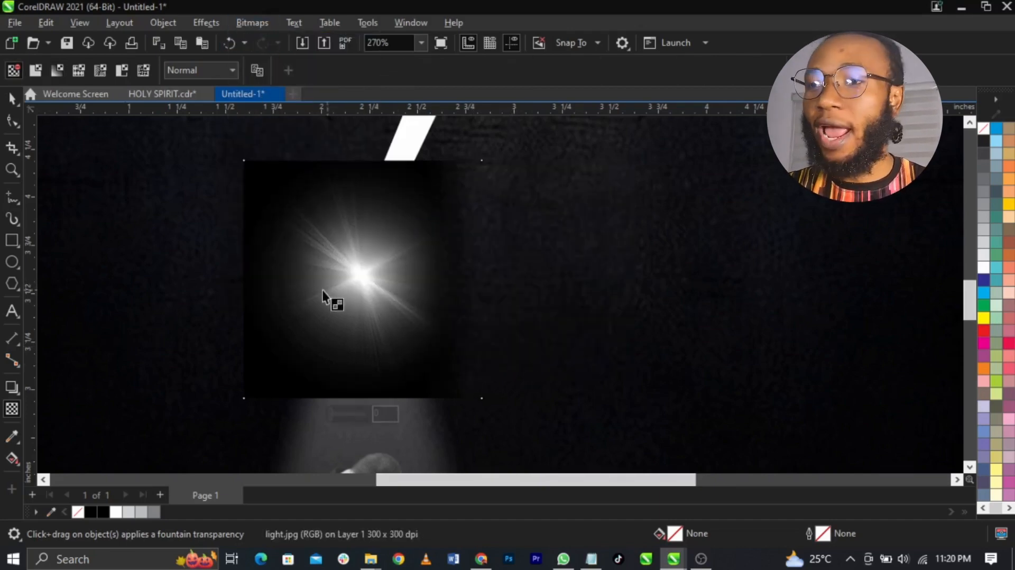
Fade the flare image's left edge outward with a linear fountain transparency and convert the result to a bitmap
{"action": "mouse_move", "coordinate": [288, 284]}
{"action": "left_mouse_down"}
{"action": "mouse_move", "coordinate": [244, 284]}
{"action": "mouse_move", "coordinate": [298, 283]}
{"action": "left_mouse_up"}
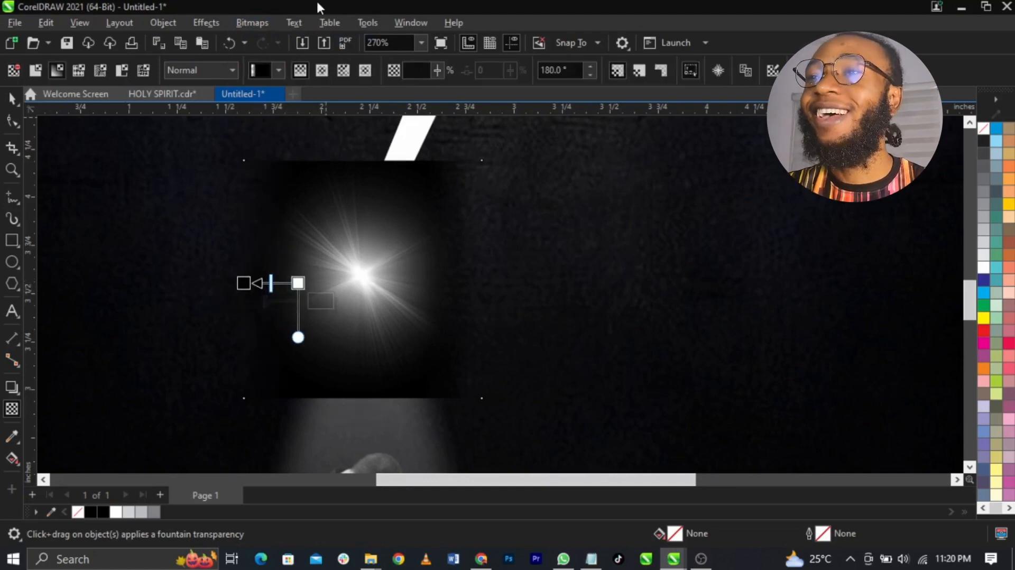
{"action": "left_click", "coordinate": [252, 23]}
{"action": "left_click", "coordinate": [275, 40]}
{"action": "left_click", "coordinate": [529, 361]}
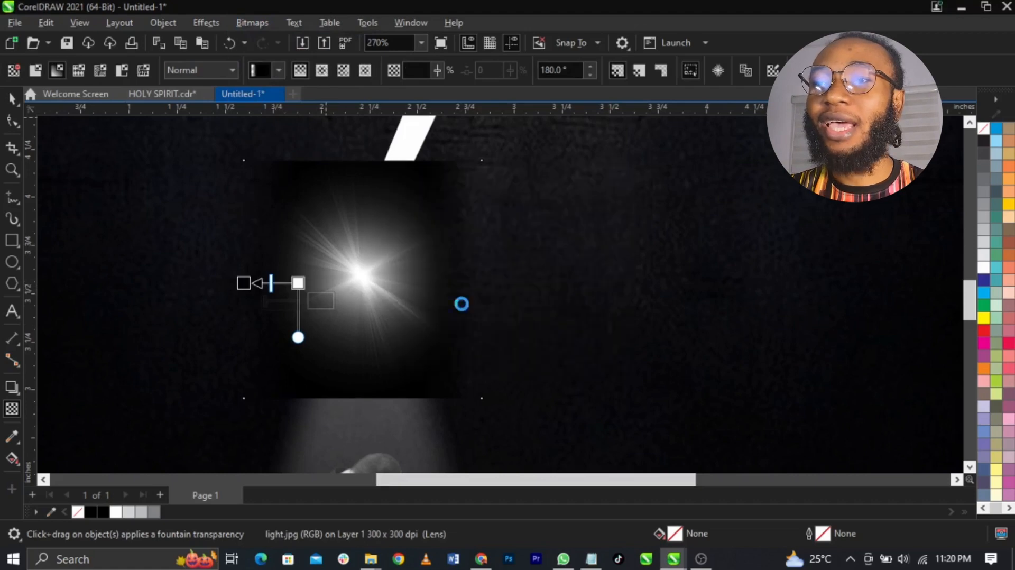
Fade the flare image's top edge upward with a linear fountain transparency and convert the result to a bitmap
{"action": "left_click_drag", "start_coordinate": [364, 209], "coordinate": [365, 161]}
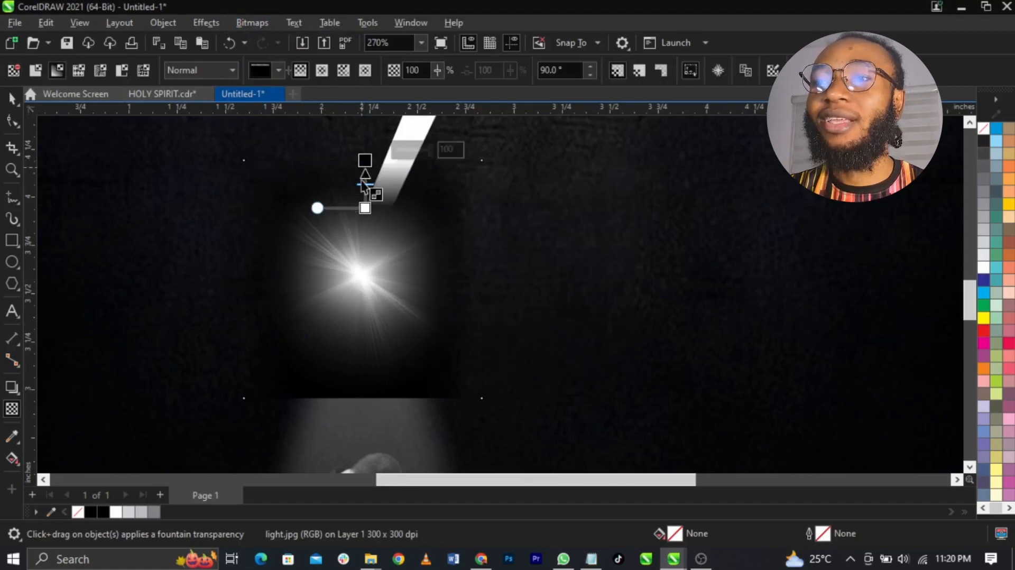
{"action": "left_click", "coordinate": [266, 23]}
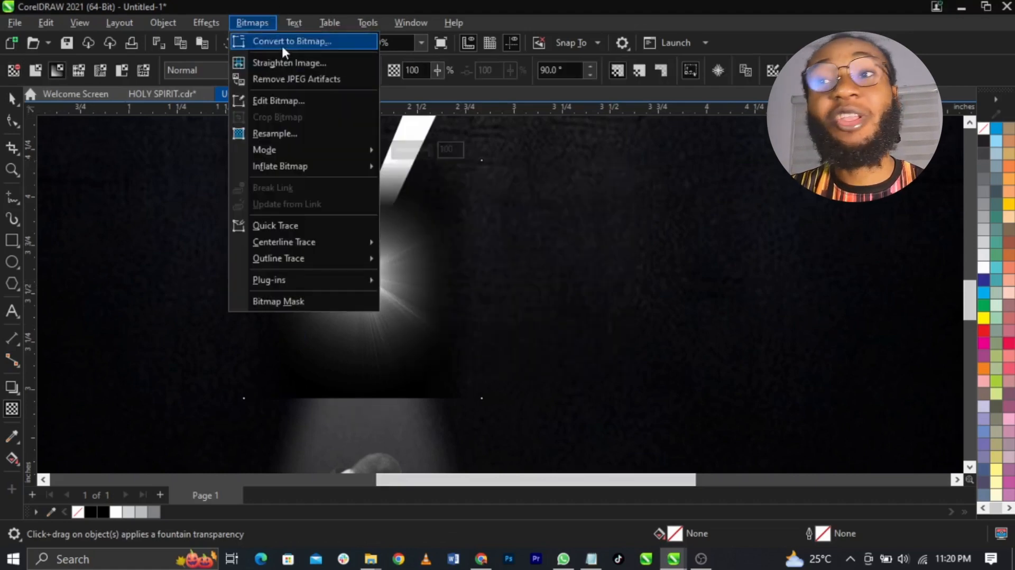
{"action": "left_click", "coordinate": [281, 44]}
{"action": "left_click", "coordinate": [553, 370]}
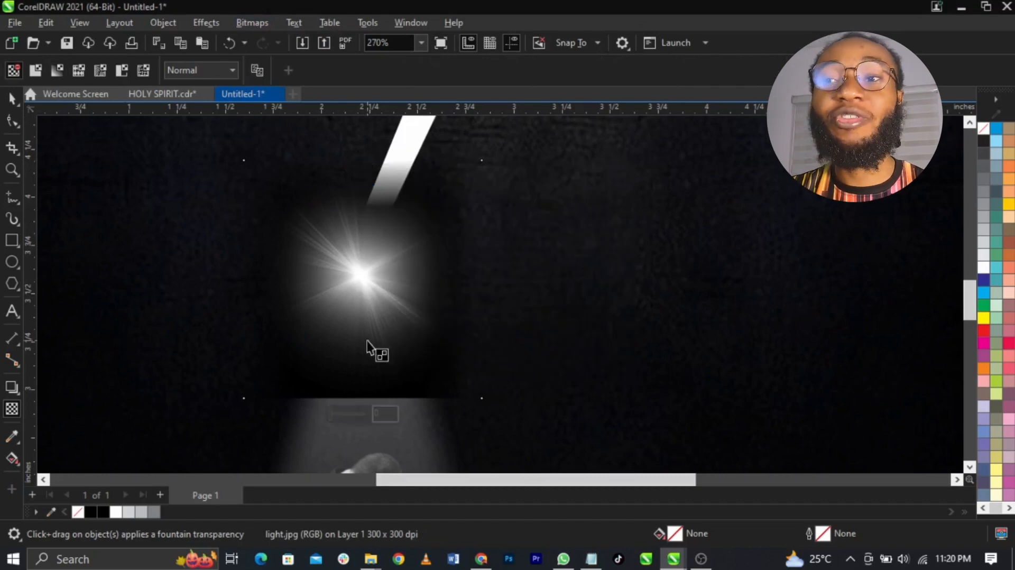
Fade the flare image's bottom edge downward with a linear fountain transparency and set its merge mode to Screen
{"action": "left_click_drag", "start_coordinate": [367, 340], "coordinate": [378, 392]}
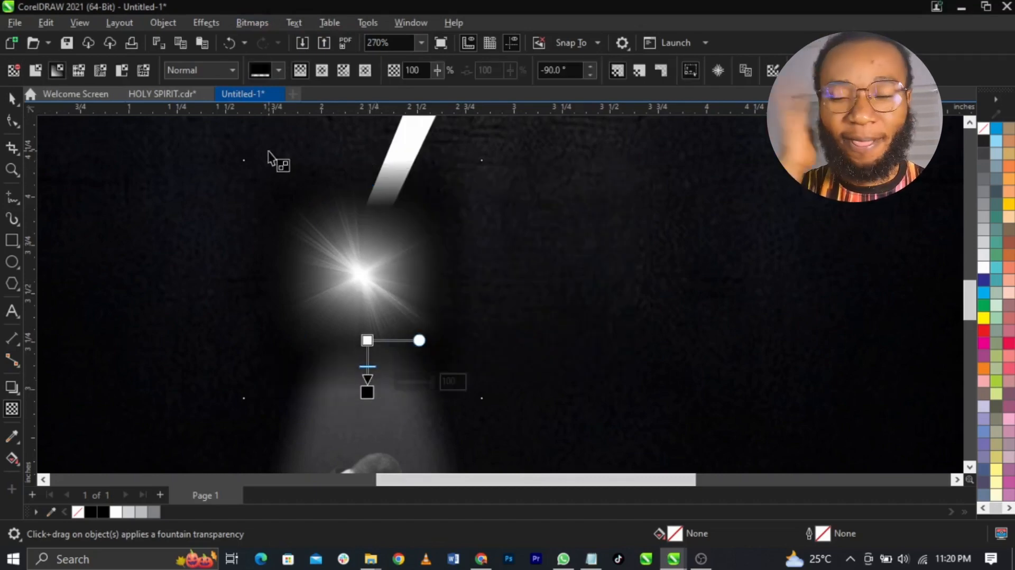
{"action": "left_click", "coordinate": [219, 67]}
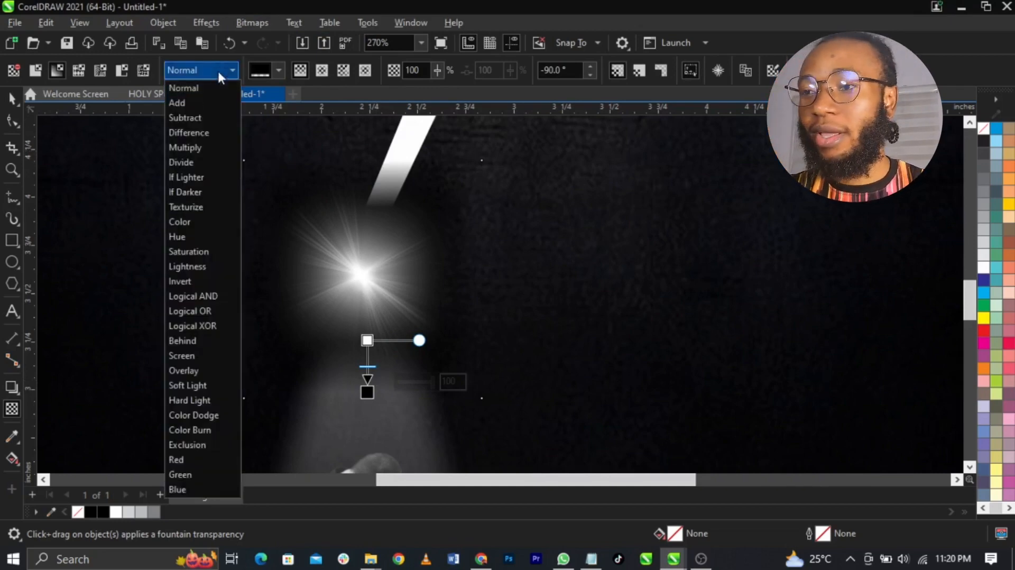
{"action": "left_click", "coordinate": [192, 354]}
{"action": "key", "text": "space"}
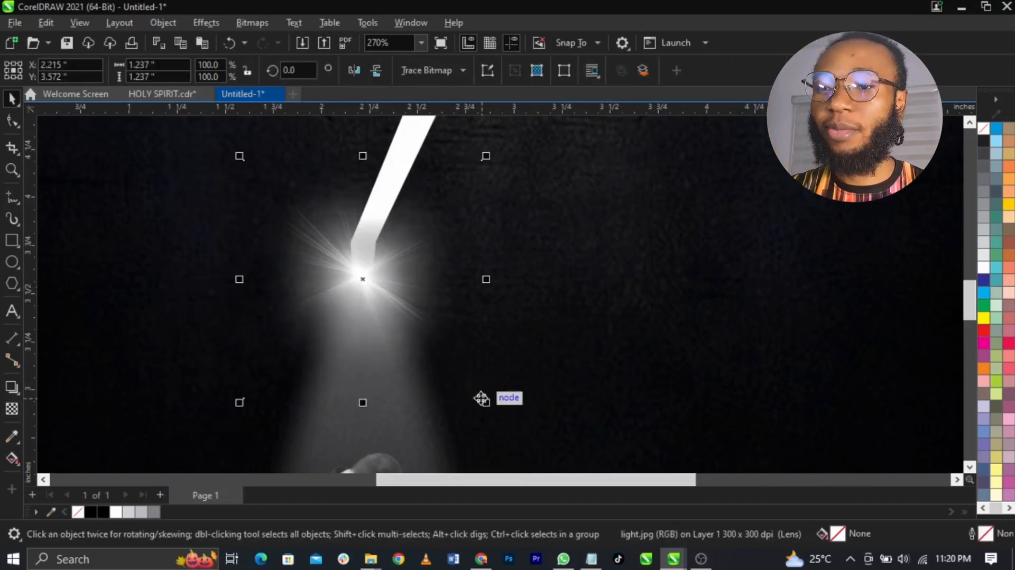
Scale the flare down to about 0.93 inches square and reposition it over the beam's lower tip
{"action": "left_click_drag", "start_coordinate": [485, 404], "coordinate": [444, 392]}
{"action": "left_click_drag", "start_coordinate": [396, 296], "coordinate": [395, 273]}
{"action": "left_click_drag", "start_coordinate": [441, 337], "coordinate": [456, 350]}
{"action": "left_click_drag", "start_coordinate": [371, 285], "coordinate": [397, 286]}
{"action": "scroll", "coordinate": [398, 281], "scroll_direction": "down", "scroll_amount": 2}
{"action": "scroll", "coordinate": [398, 281], "scroll_direction": "up", "scroll_amount": 2}
{"action": "scroll", "coordinate": [397, 285], "scroll_direction": "down", "scroll_amount": 3}
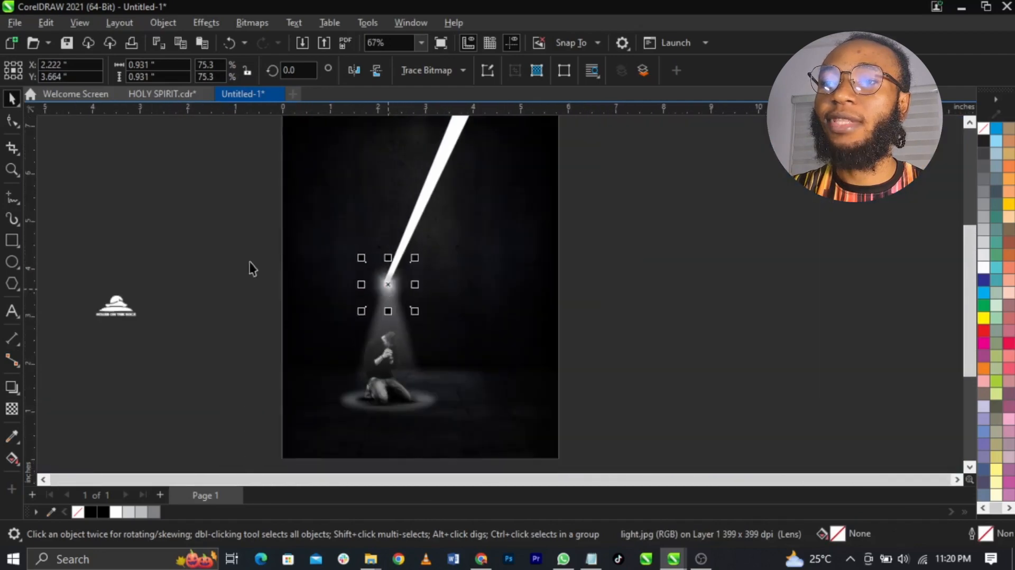
{"action": "left_click", "coordinate": [249, 268]}
Shrink the flare further to about 0.86 inches square and nudge it onto the bend at the beam's tip
{"action": "scroll", "coordinate": [406, 322], "scroll_direction": "up", "scroll_amount": 2}
{"action": "left_click", "coordinate": [406, 322]}
{"action": "scroll", "coordinate": [388, 272], "scroll_direction": "up", "scroll_amount": 2}
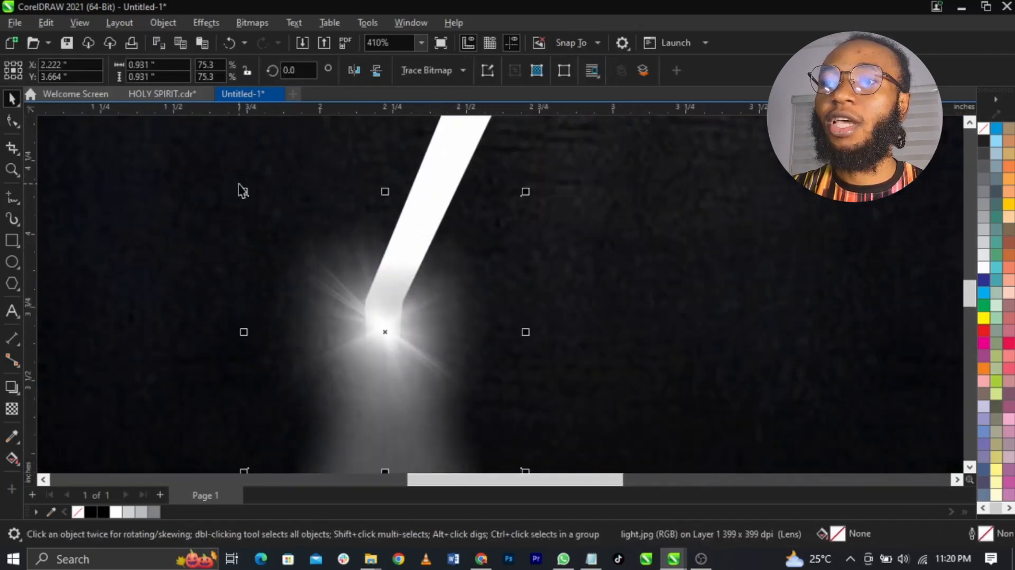
{"action": "left_click_drag", "start_coordinate": [244, 192], "coordinate": [254, 201]}
{"action": "left_click_drag", "start_coordinate": [372, 292], "coordinate": [376, 295]}
{"action": "scroll", "coordinate": [387, 304], "scroll_direction": "down", "scroll_amount": 5}
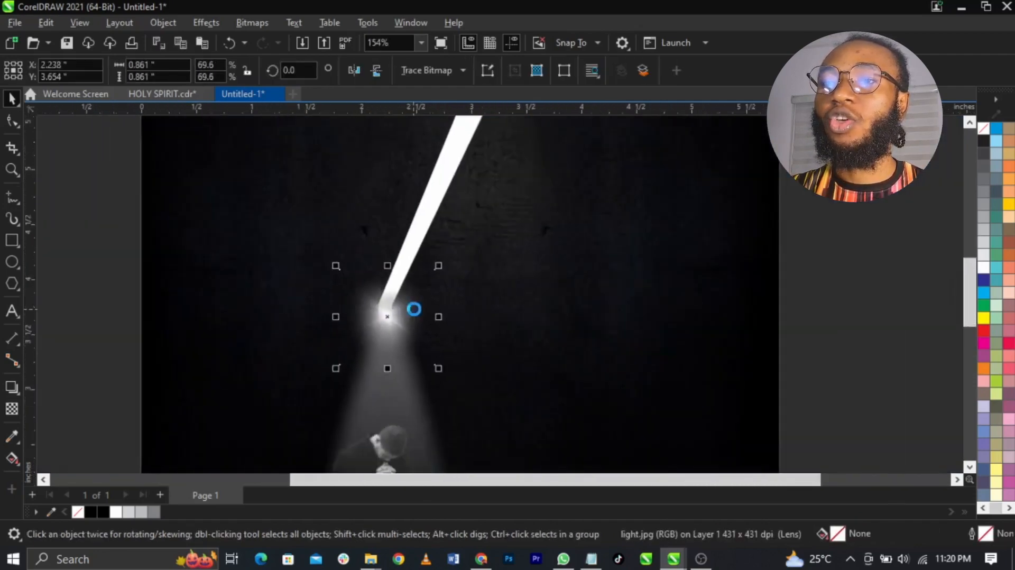
{"action": "left_click", "coordinate": [673, 294]}
Draw a narrow closed triangle from the beam's lower tip to the page's top edge, about 2.38 by 3.73 inches
{"action": "scroll", "coordinate": [516, 271], "scroll_direction": "down", "scroll_amount": 2}
{"action": "scroll", "coordinate": [489, 185], "scroll_direction": "up", "scroll_amount": 3}
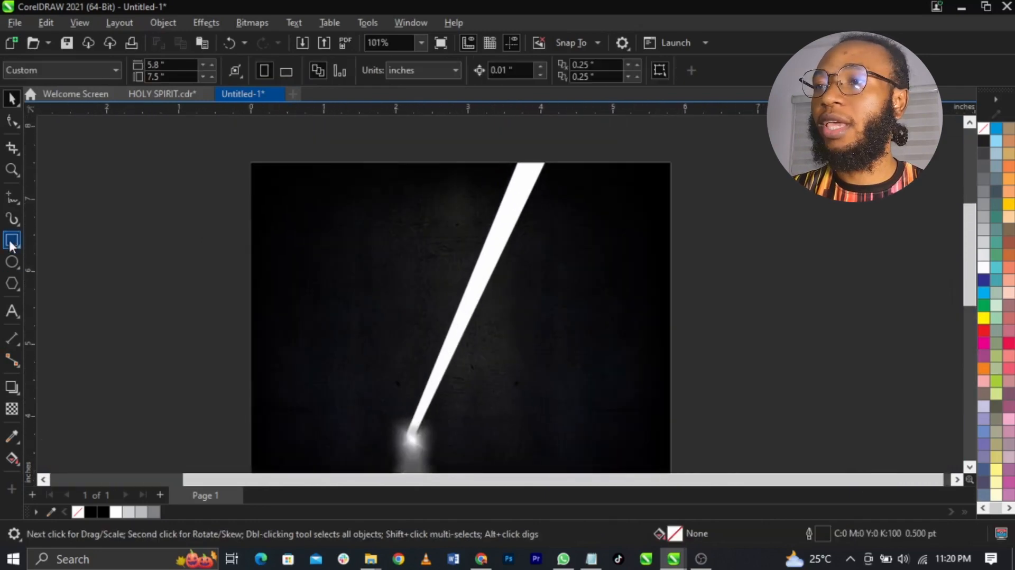
{"action": "left_click", "coordinate": [10, 197]}
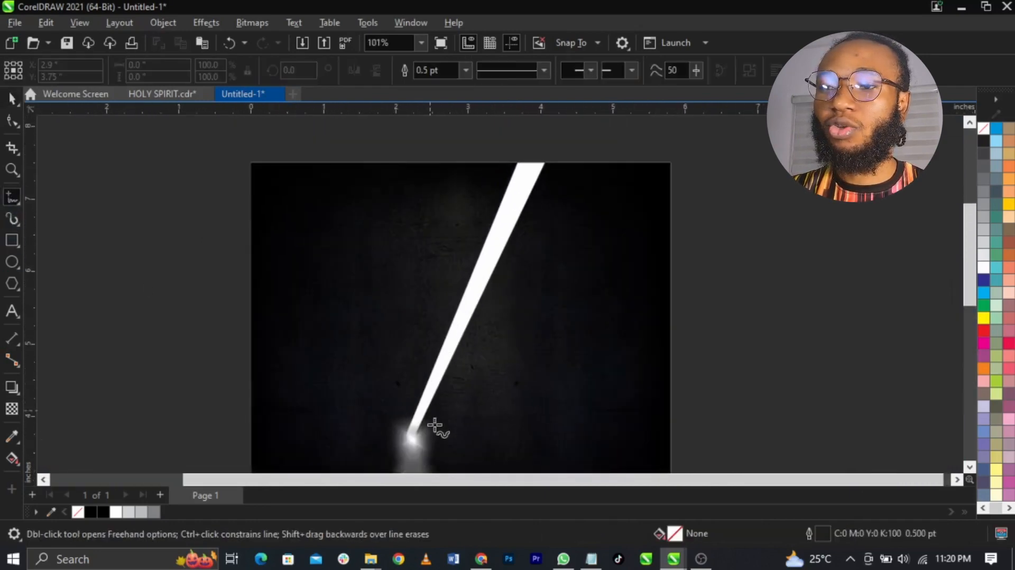
{"action": "left_click", "coordinate": [408, 433]}
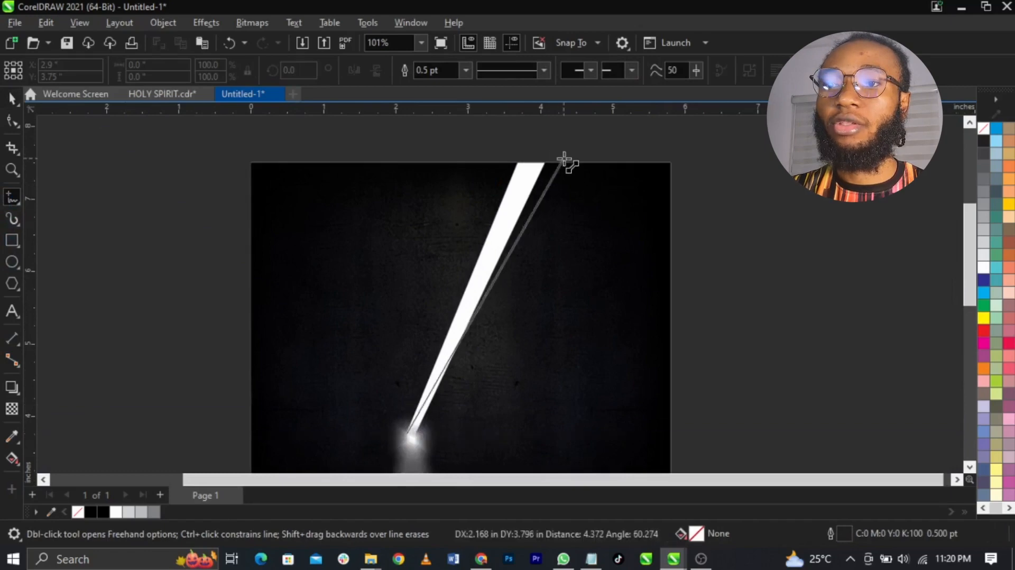
{"action": "double_click", "coordinate": [536, 162]}
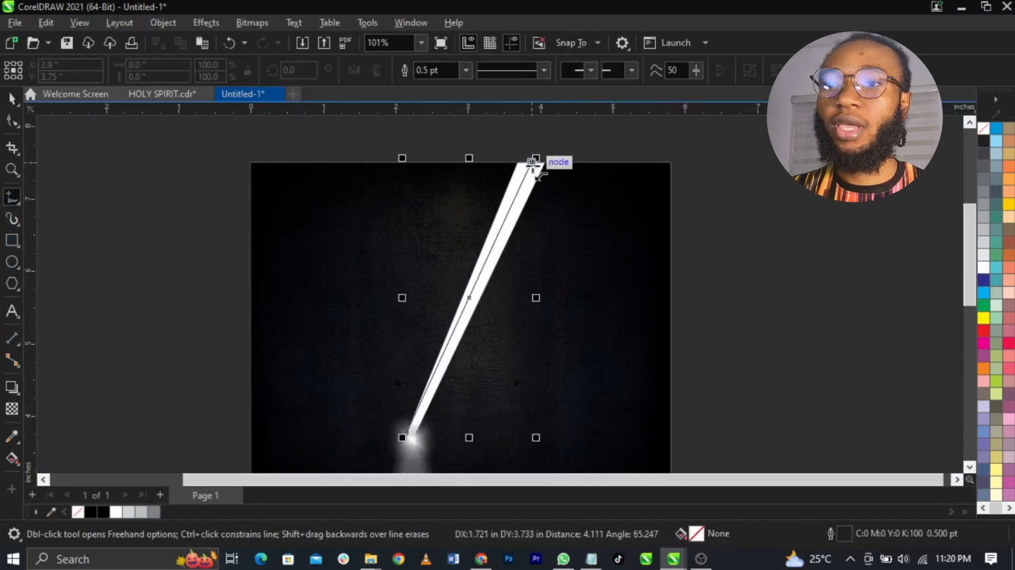
{"action": "double_click", "coordinate": [584, 162]}
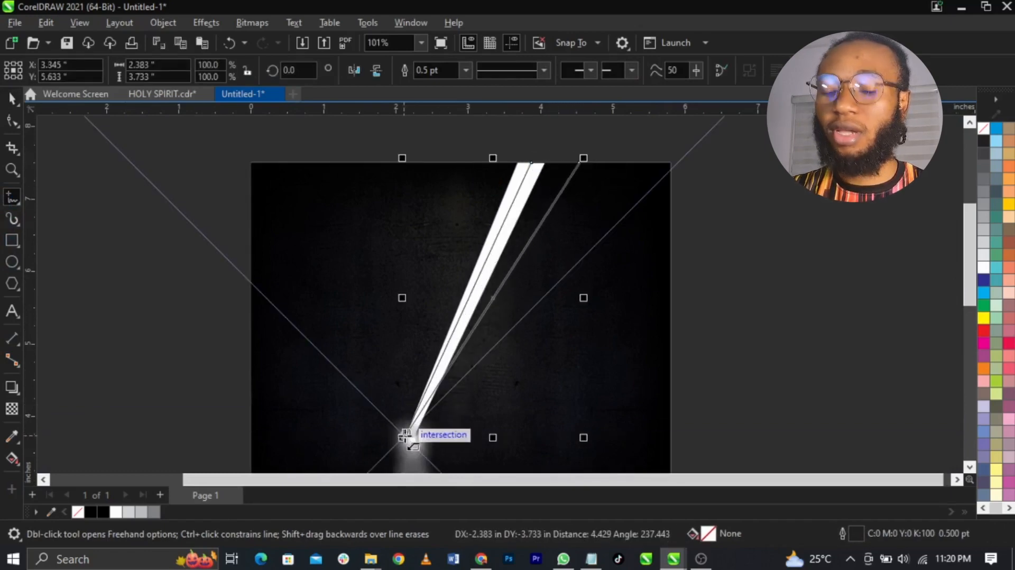
{"action": "left_click", "coordinate": [406, 436]}
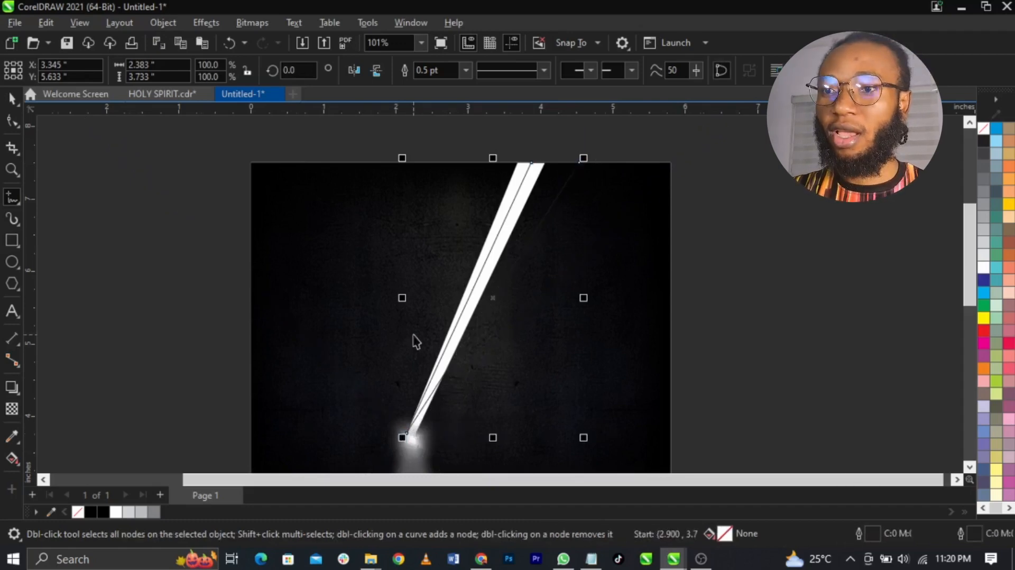
Reshape the triangle by pulling the lower end of its outer side down past the beam's tip, giving it a short blunt end
{"action": "key", "text": "space"}
{"action": "scroll", "coordinate": [415, 338], "scroll_direction": "down", "scroll_amount": 2}
{"action": "scroll", "coordinate": [449, 389], "scroll_direction": "up", "scroll_amount": 3}
{"action": "left_click", "coordinate": [10, 119]}
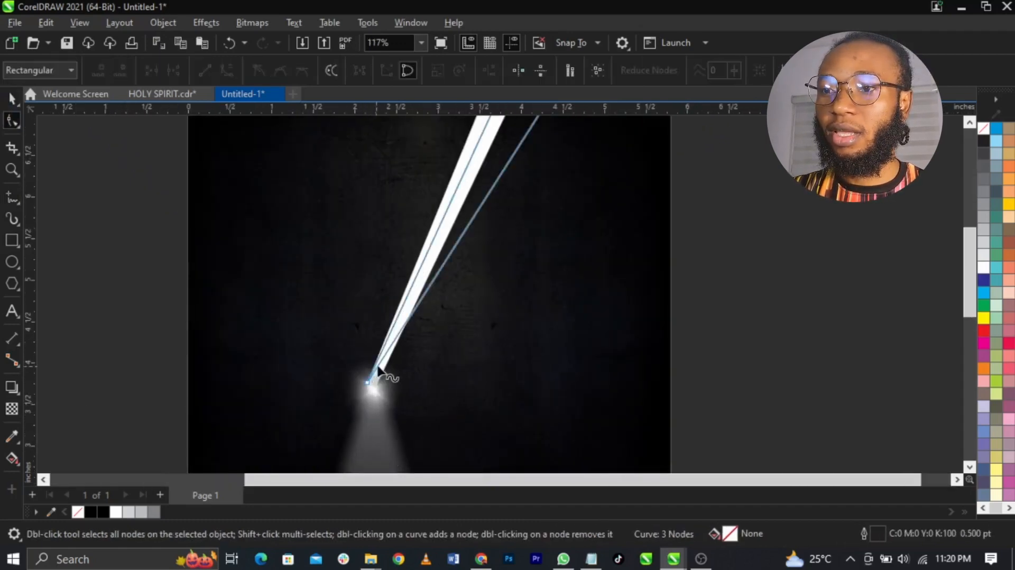
{"action": "left_click_drag", "start_coordinate": [379, 365], "coordinate": [386, 409]}
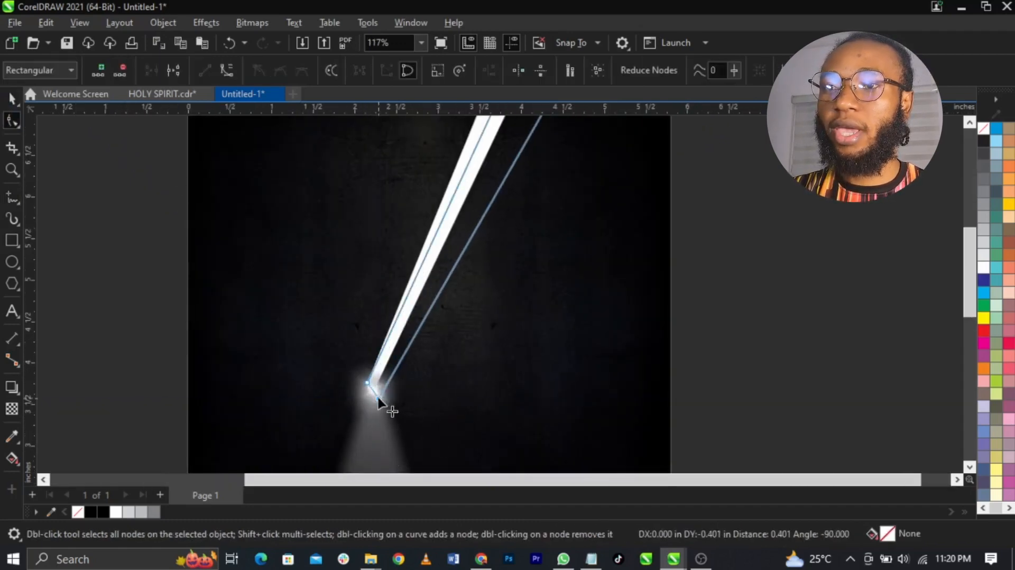
Fill the reshaped ray with white and remove its outline
{"action": "key", "text": "space"}
{"action": "scroll", "coordinate": [385, 405], "scroll_direction": "down", "scroll_amount": 2}
{"action": "left_click", "coordinate": [984, 267]}
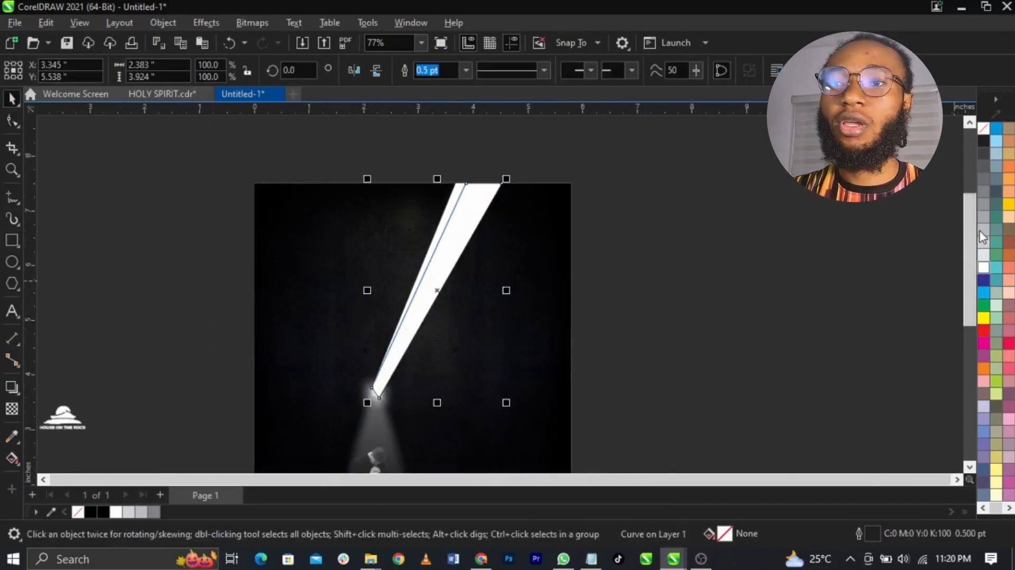
{"action": "right_click", "coordinate": [984, 130]}
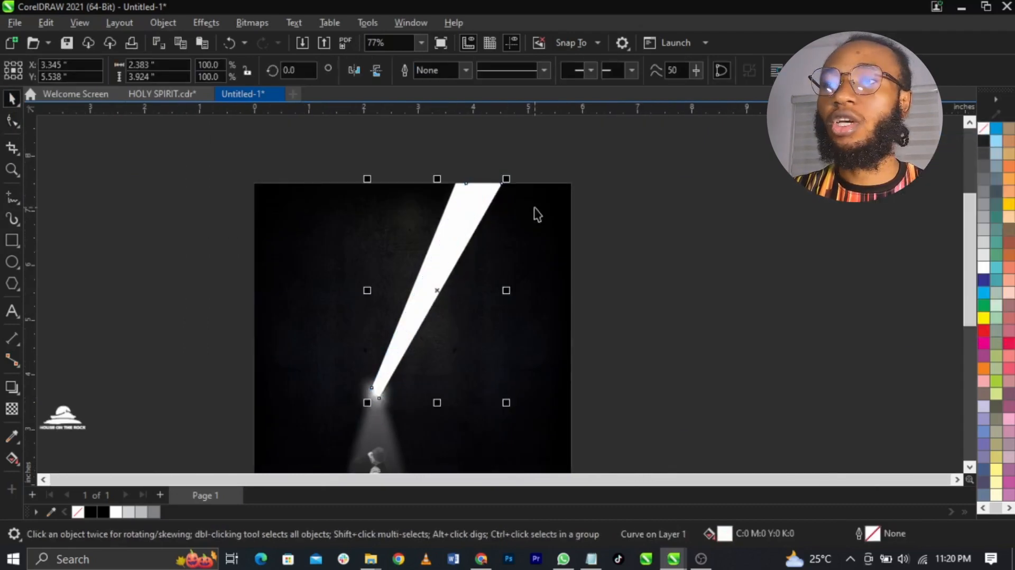
Apply a Gaussian Blur with a 30.8-pixel radius to the white ray
{"action": "left_click", "coordinate": [205, 22]}
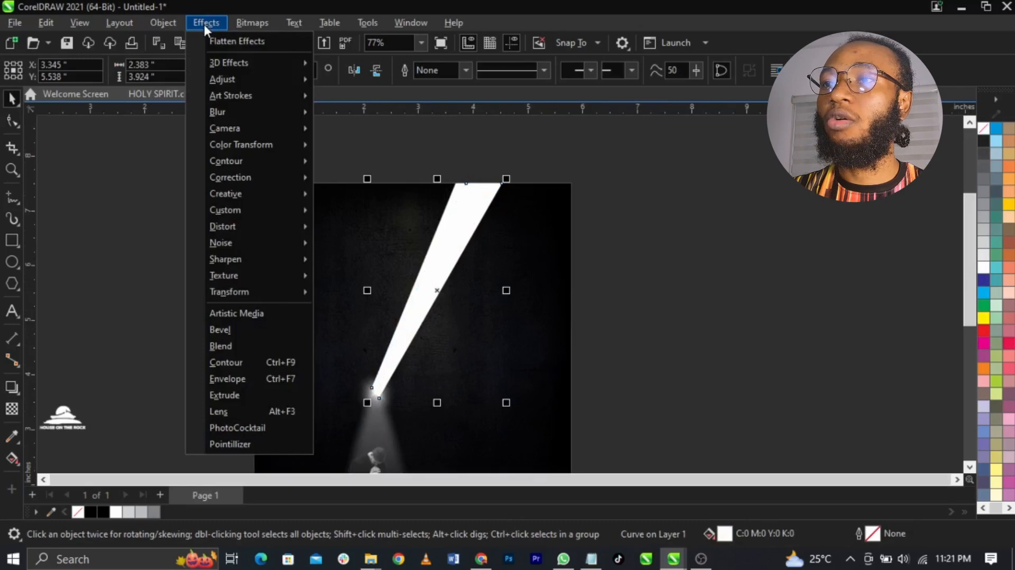
{"action": "mouse_move", "coordinate": [236, 113]}
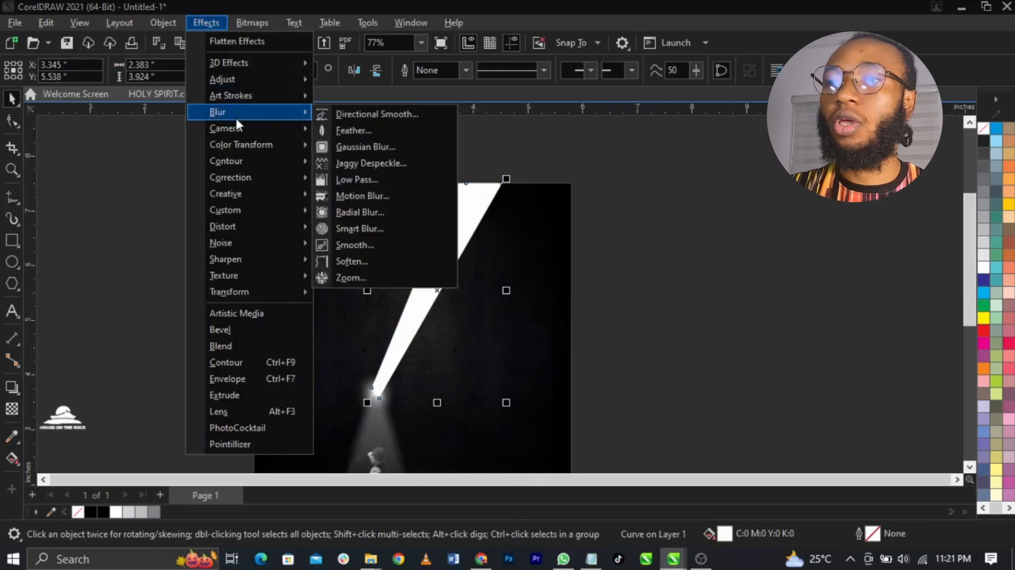
{"action": "left_click", "coordinate": [343, 148]}
{"action": "left_click_drag", "start_coordinate": [534, 221], "coordinate": [632, 185]}
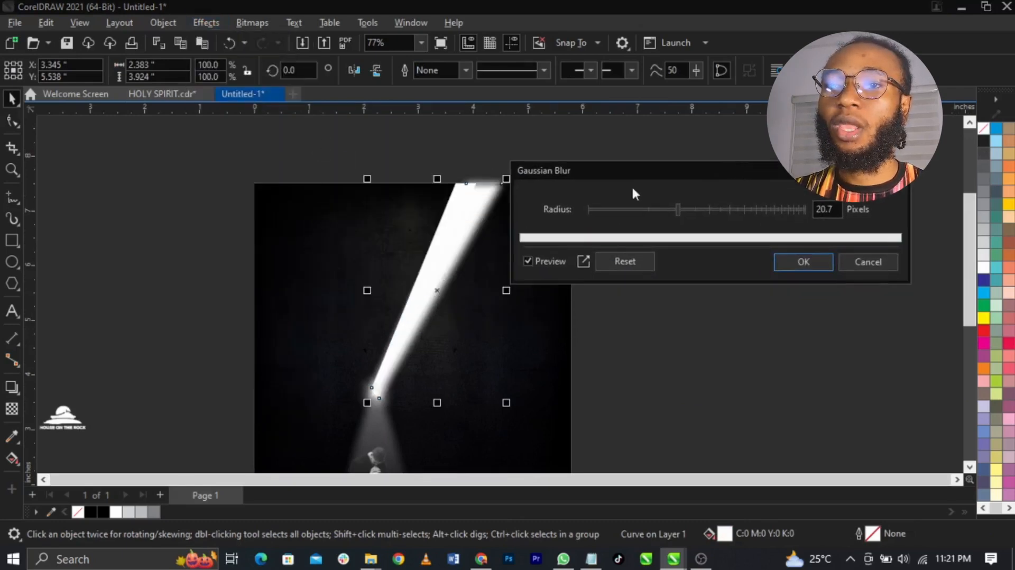
{"action": "left_click_drag", "start_coordinate": [683, 209], "coordinate": [697, 209]}
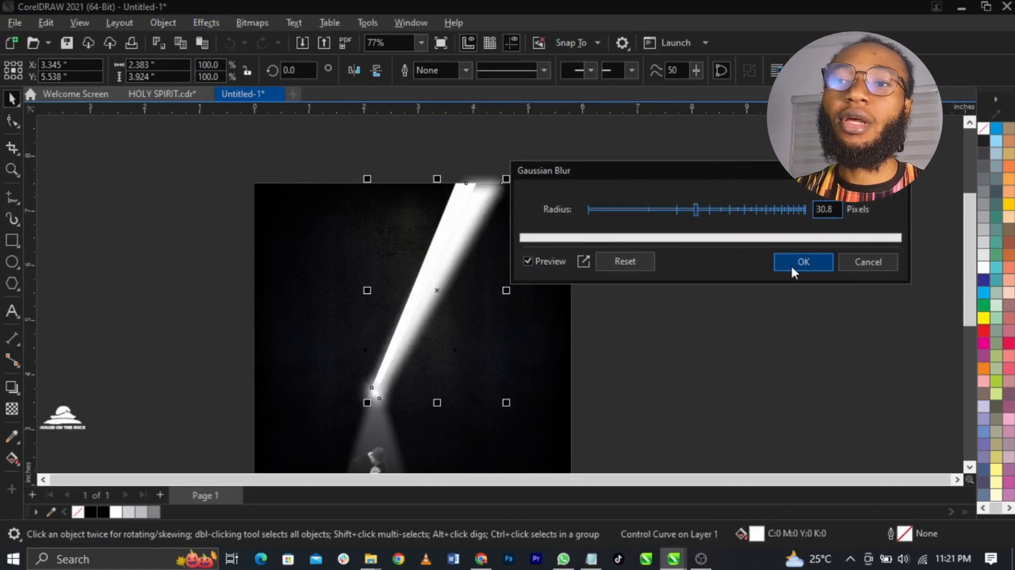
{"action": "left_click", "coordinate": [792, 264]}
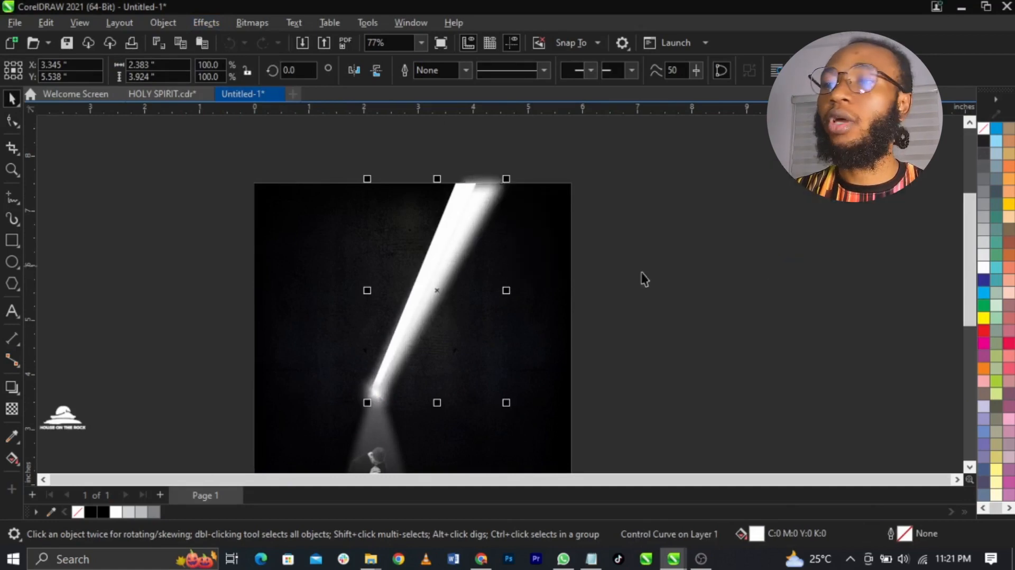
Apply a uniform transparency of 77 to the blurred ray
{"action": "left_click", "coordinate": [12, 409]}
{"action": "left_click_drag", "start_coordinate": [420, 414], "coordinate": [433, 415]}
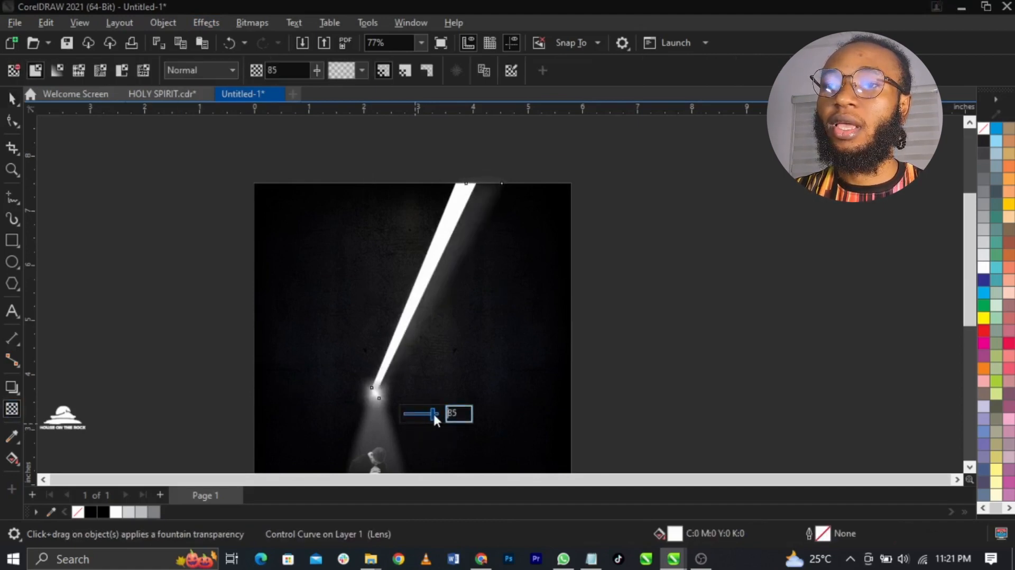
{"action": "left_click", "coordinate": [431, 413]}
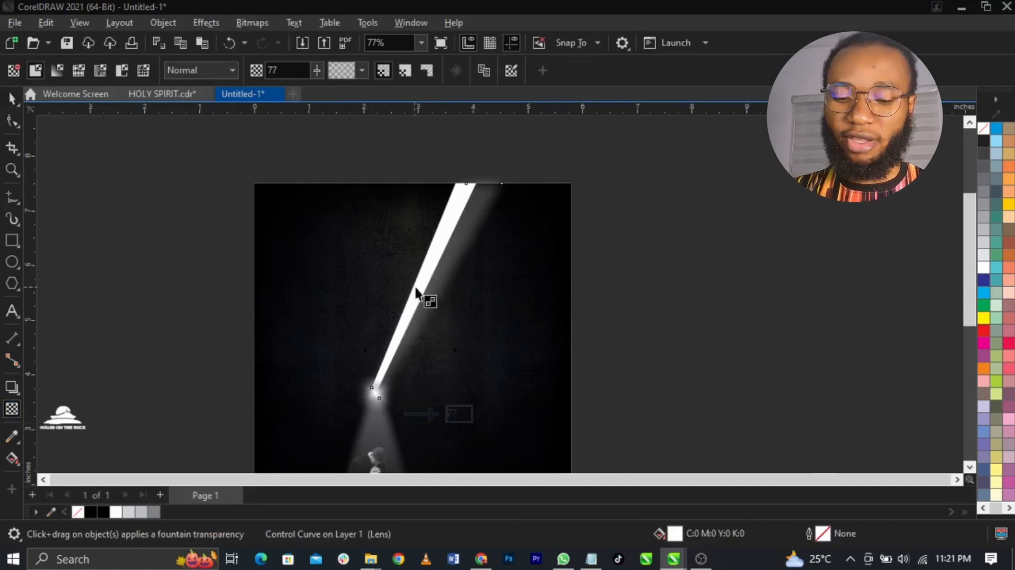
{"action": "key", "text": "space"}
{"action": "left_click_drag", "start_coordinate": [290, 136], "coordinate": [536, 391]}
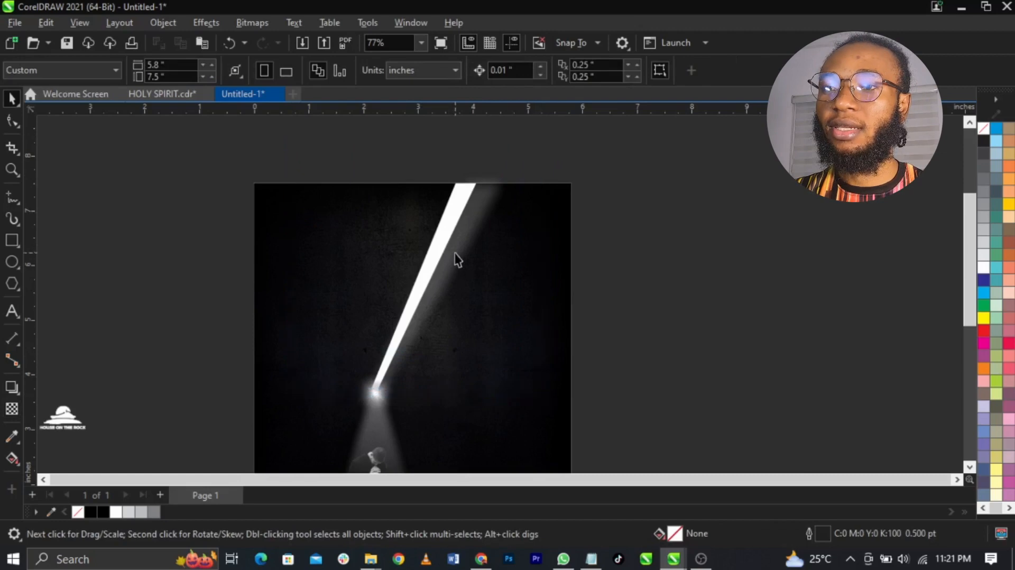
Soften the solid white beam with a slight Gaussian Blur of about 2 pixels
{"action": "left_click", "coordinate": [456, 233]}
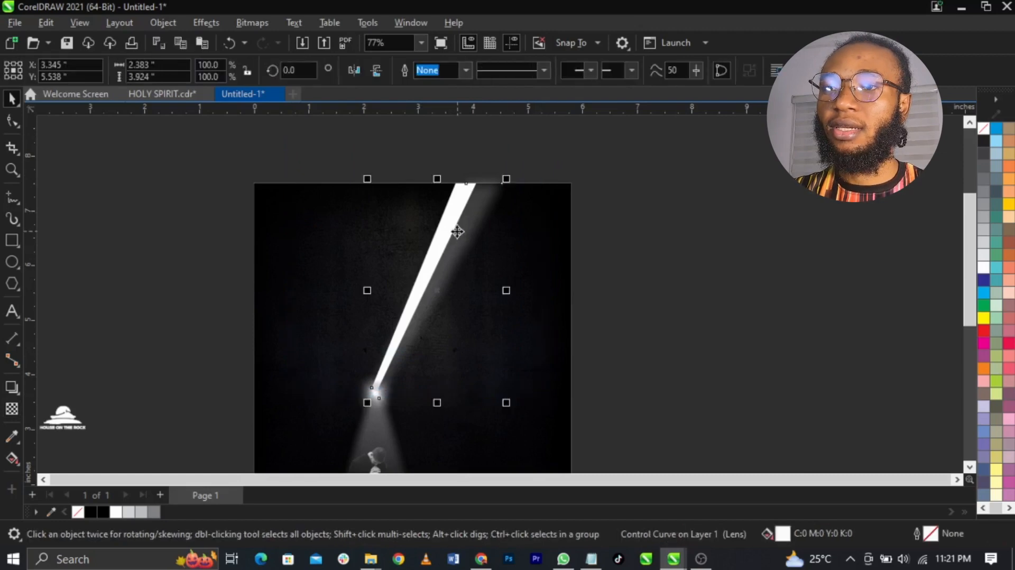
{"action": "left_click", "coordinate": [220, 17]}
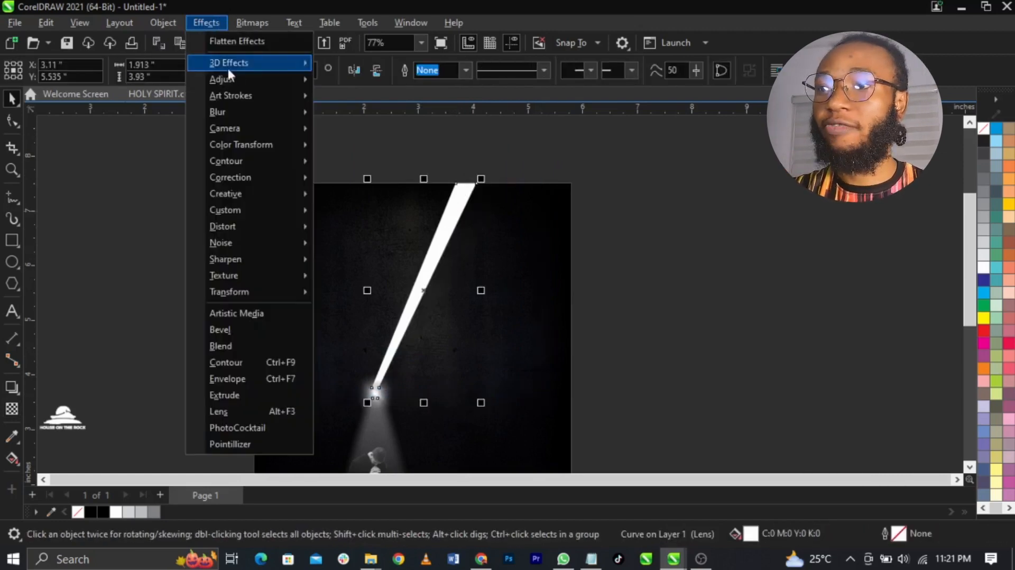
{"action": "mouse_move", "coordinate": [253, 112]}
{"action": "left_click", "coordinate": [356, 142]}
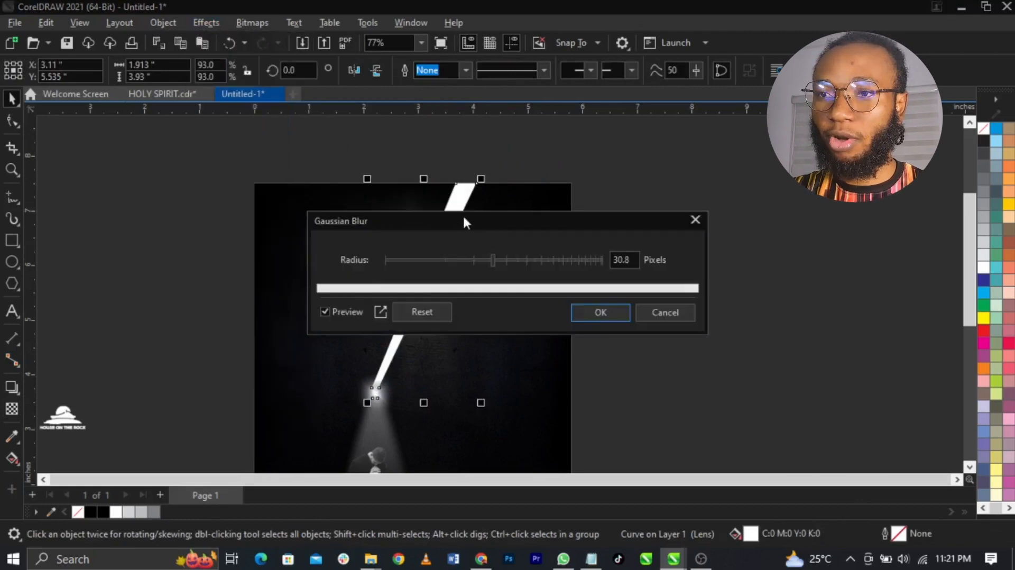
{"action": "left_click_drag", "start_coordinate": [543, 200], "coordinate": [682, 137]}
{"action": "left_click", "coordinate": [576, 180]}
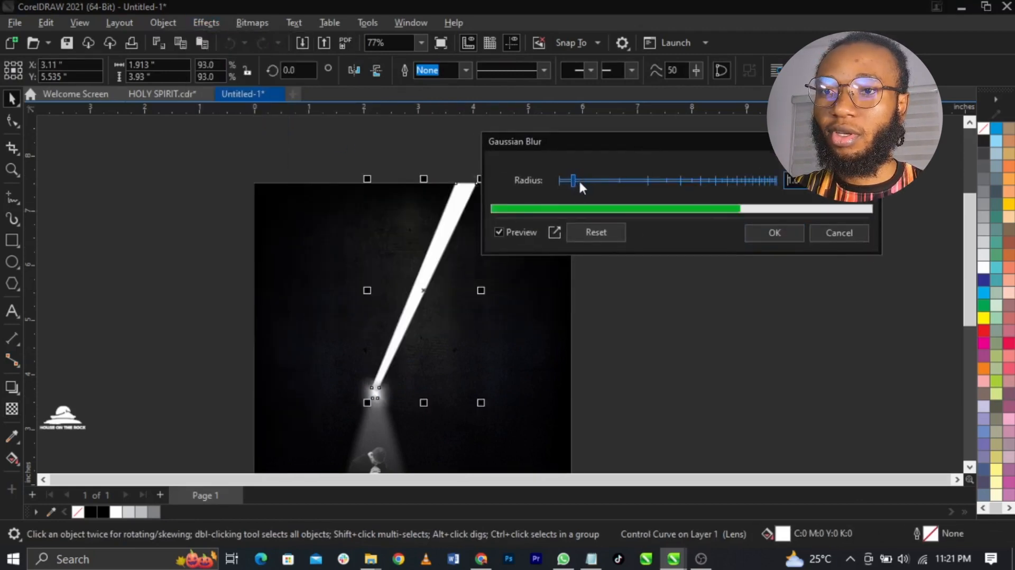
{"action": "left_click_drag", "start_coordinate": [580, 180], "coordinate": [585, 178]}
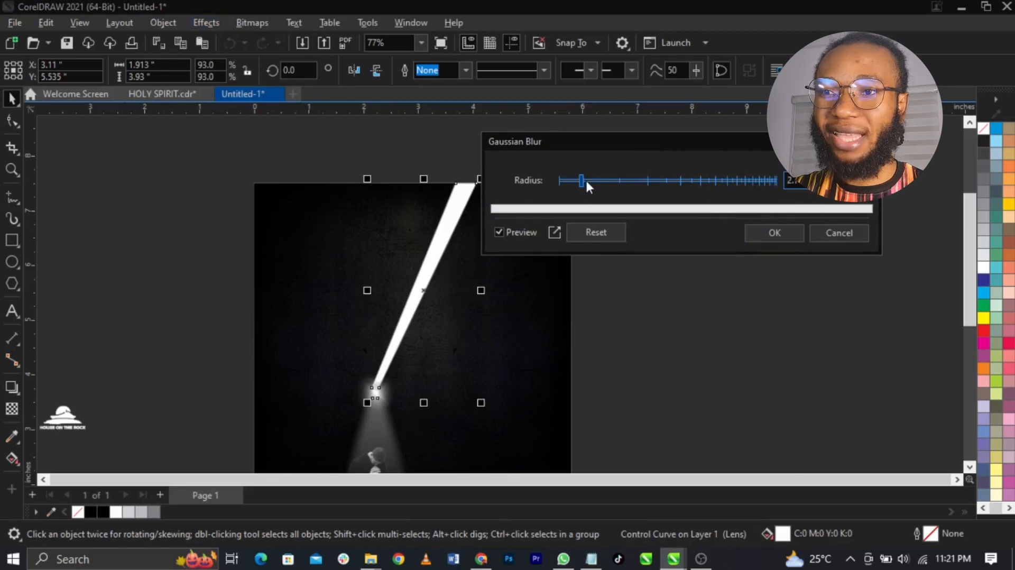
{"action": "left_click", "coordinate": [771, 239]}
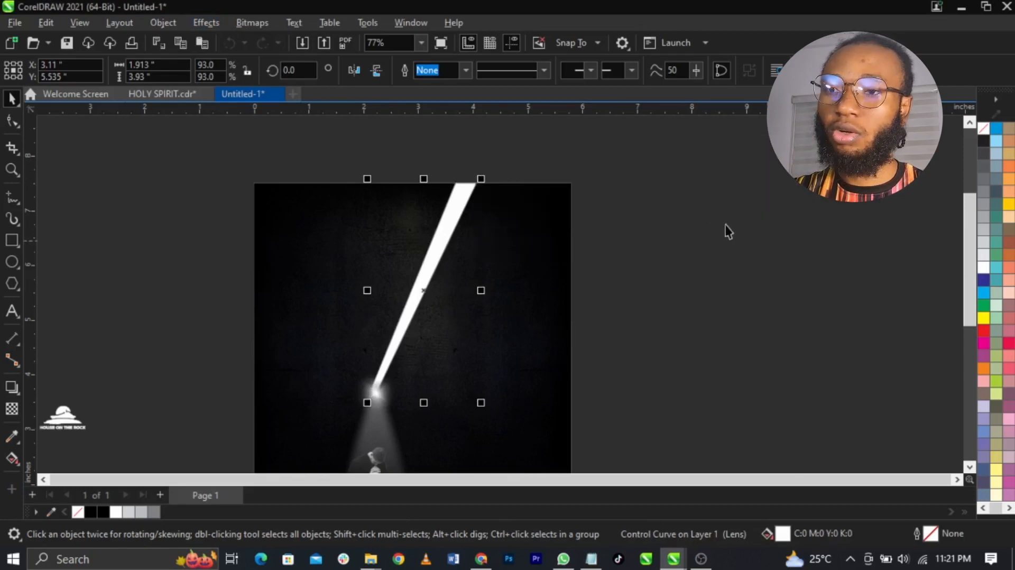
PowerClip all the figure, light and flare objects inside the poster's background rectangle
{"action": "scroll", "coordinate": [556, 197], "scroll_direction": "down", "scroll_amount": 3}
{"action": "left_click_drag", "start_coordinate": [626, 148], "coordinate": [421, 364]}
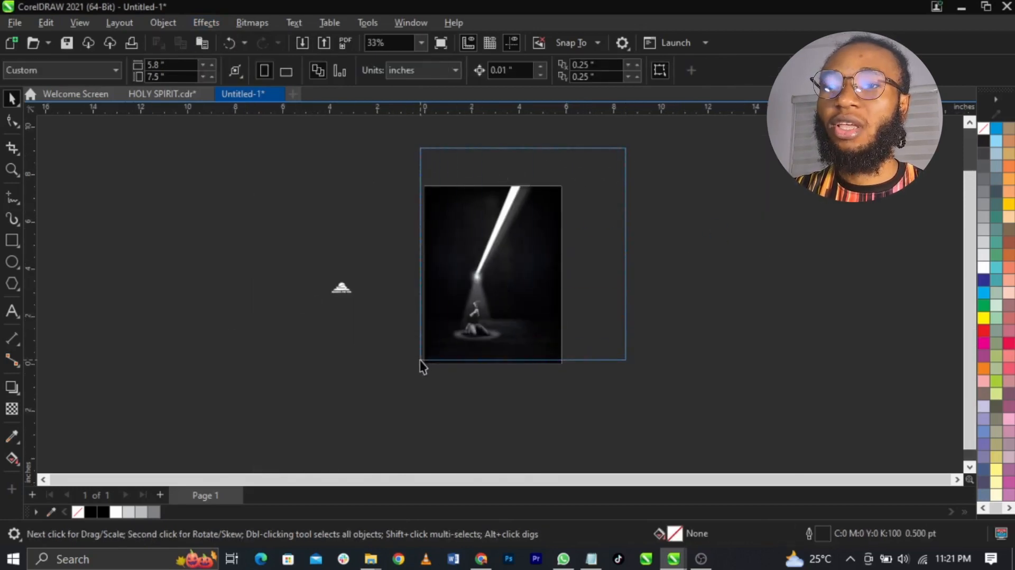
{"action": "scroll", "coordinate": [483, 279], "scroll_direction": "up", "scroll_amount": 2}
{"action": "right_click", "coordinate": [483, 244]}
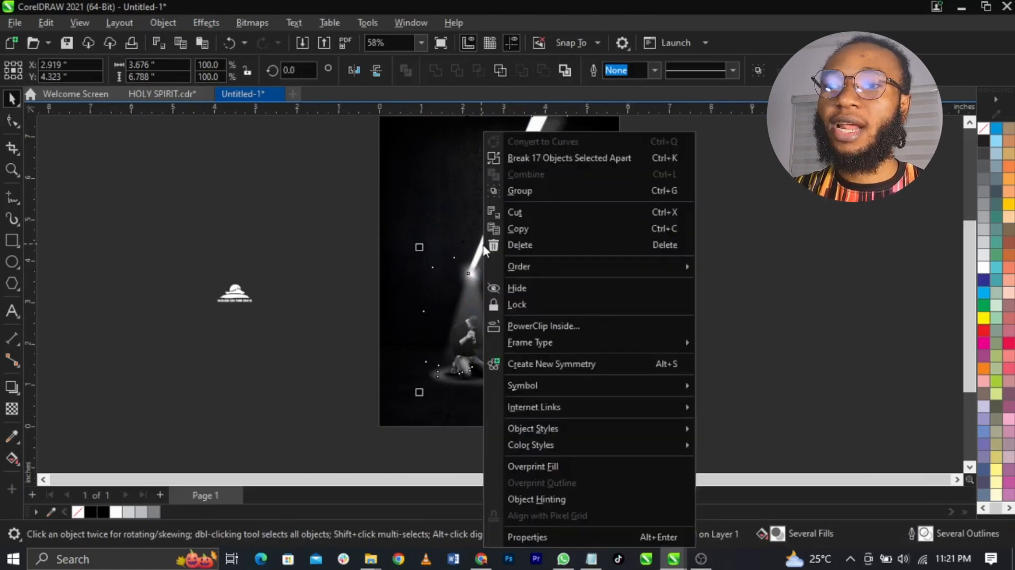
{"action": "left_click", "coordinate": [553, 328]}
{"action": "left_click", "coordinate": [580, 387]}
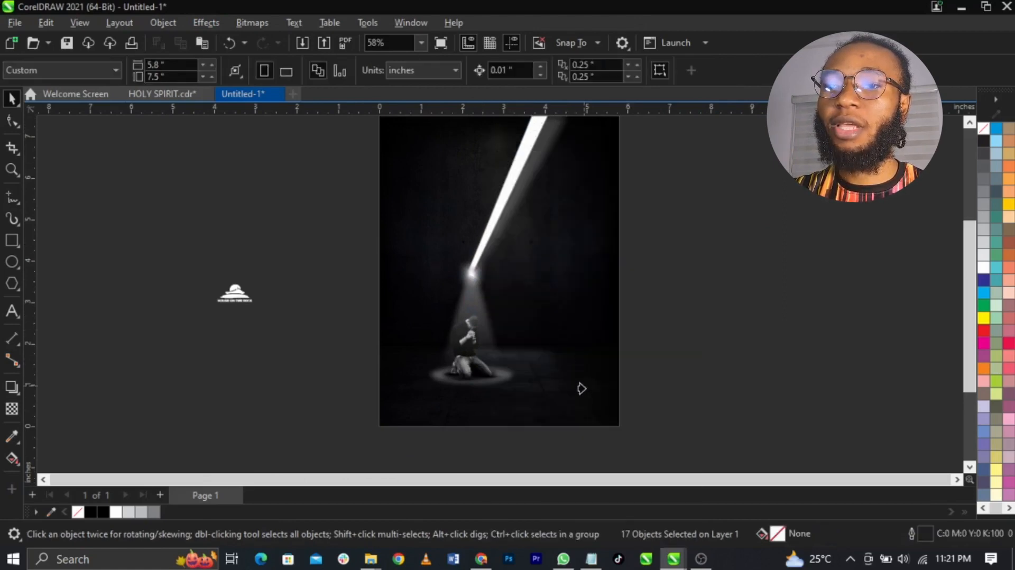
Center the PowerClip poster artwork on the page
{"action": "scroll", "coordinate": [577, 328], "scroll_direction": "down", "scroll_amount": 2}
{"action": "left_click_drag", "start_coordinate": [576, 310], "coordinate": [708, 295]}
{"action": "key", "text": "p"}
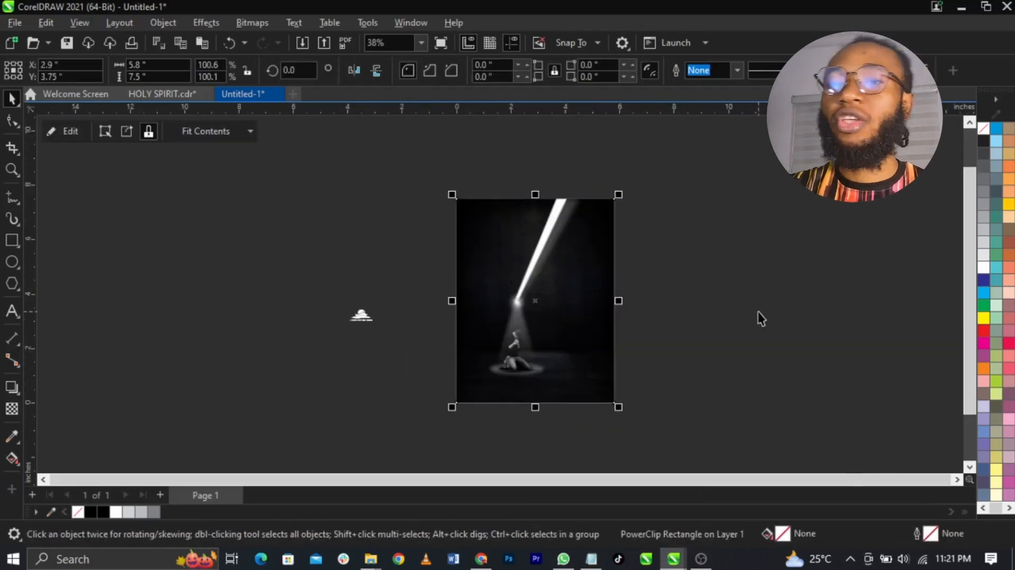
{"action": "left_click", "coordinate": [758, 311]}
Move the white House on the Rock logo into the poster's upper-left corner area, centred at about X 1.09, Y 6.69 inches
{"action": "key", "text": "F4"}
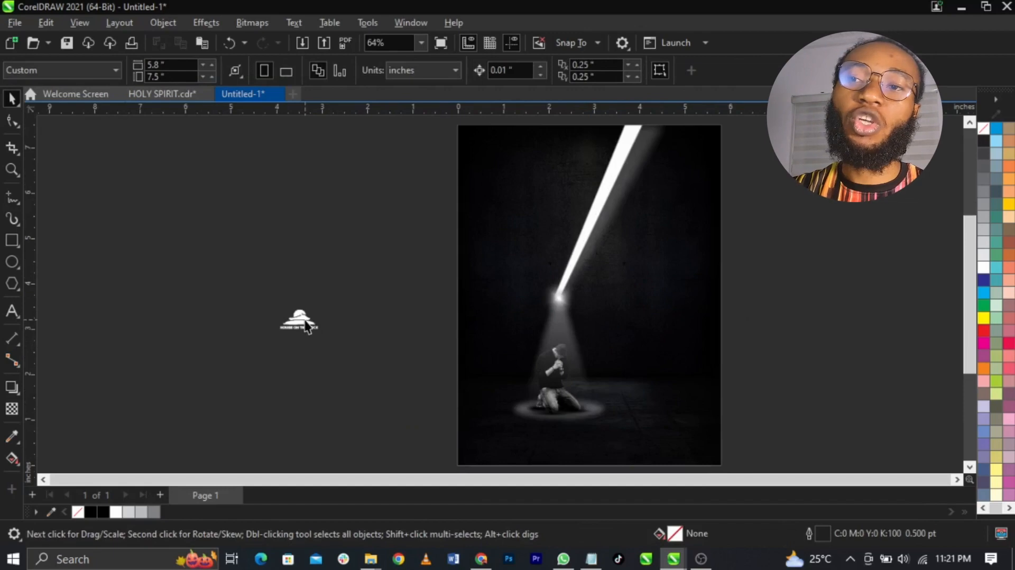
{"action": "left_click_drag", "start_coordinate": [307, 325], "coordinate": [507, 160]}
{"action": "scroll", "coordinate": [522, 121], "scroll_direction": "up", "scroll_amount": 2}
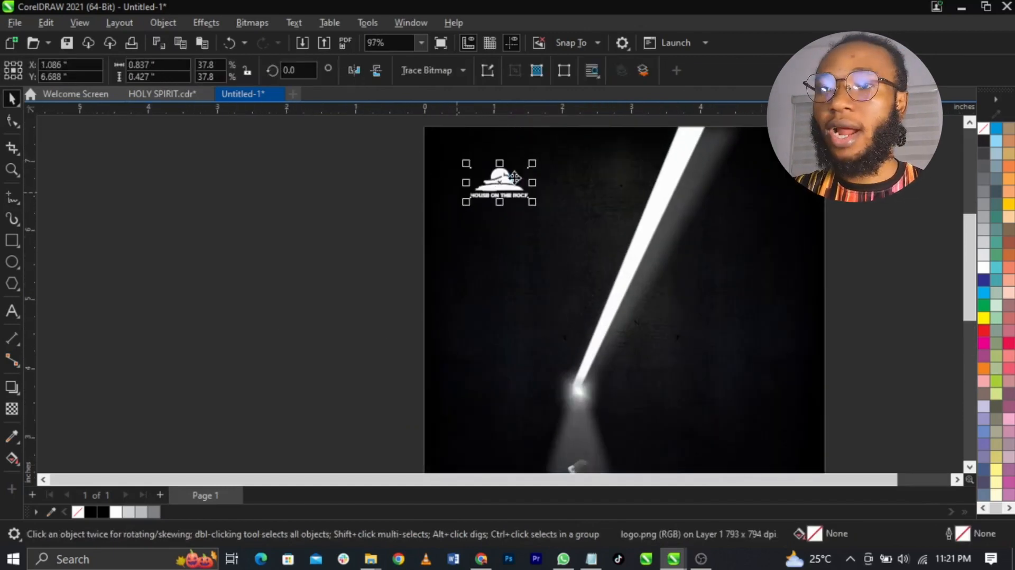
{"action": "scroll", "coordinate": [513, 176], "scroll_direction": "up", "scroll_amount": 3}
{"action": "mouse_move", "coordinate": [496, 195]}
{"action": "left_mouse_down"}
{"action": "mouse_move", "coordinate": [486, 191]}
{"action": "mouse_move", "coordinate": [495, 198]}
{"action": "left_mouse_up"}
{"action": "key", "text": "shift+F4"}
{"action": "left_click", "coordinate": [710, 212]}
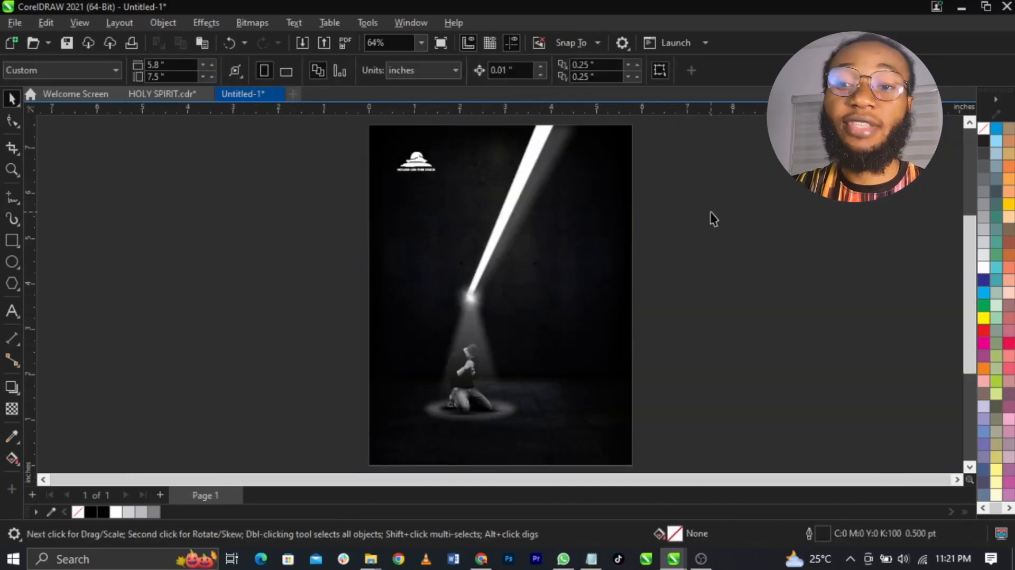
Switch to Notepad and save the event text as "text" in the Spirit leads folder in Downloads, using the All Files type
{"action": "left_click", "coordinate": [592, 559]}
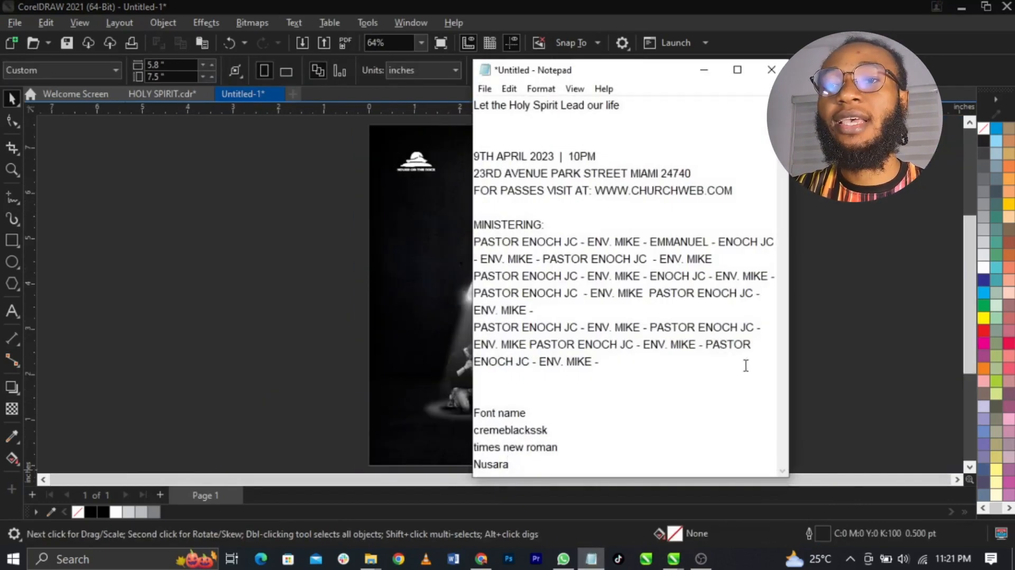
{"action": "key", "text": "ctrl+s"}
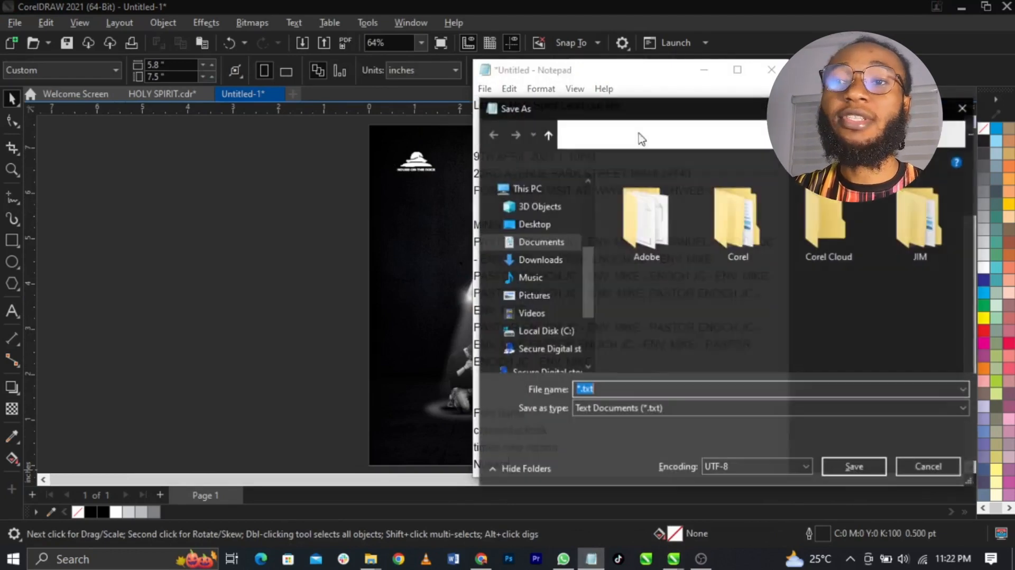
{"action": "left_click", "coordinate": [521, 262]}
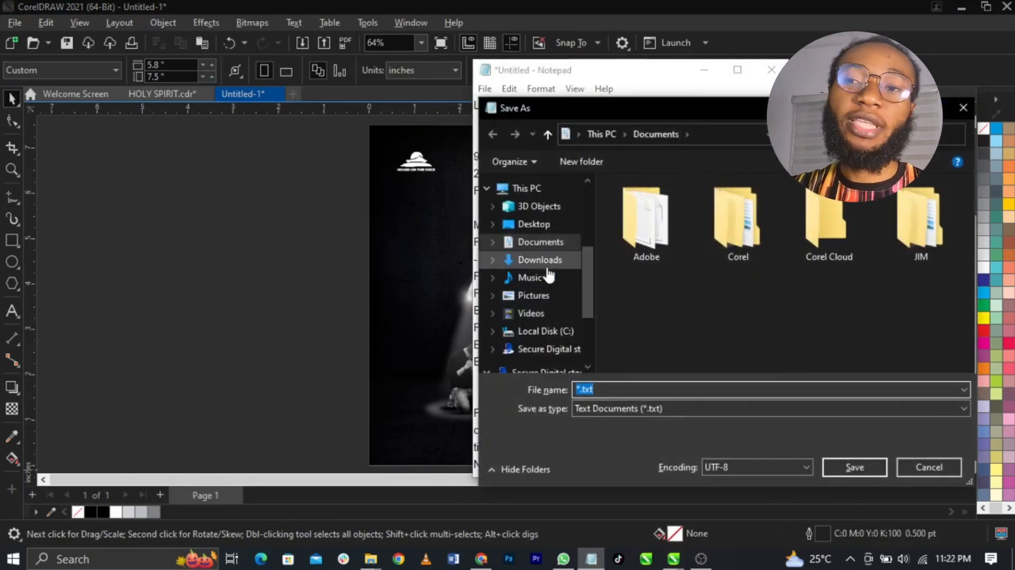
{"action": "double_click", "coordinate": [664, 240]}
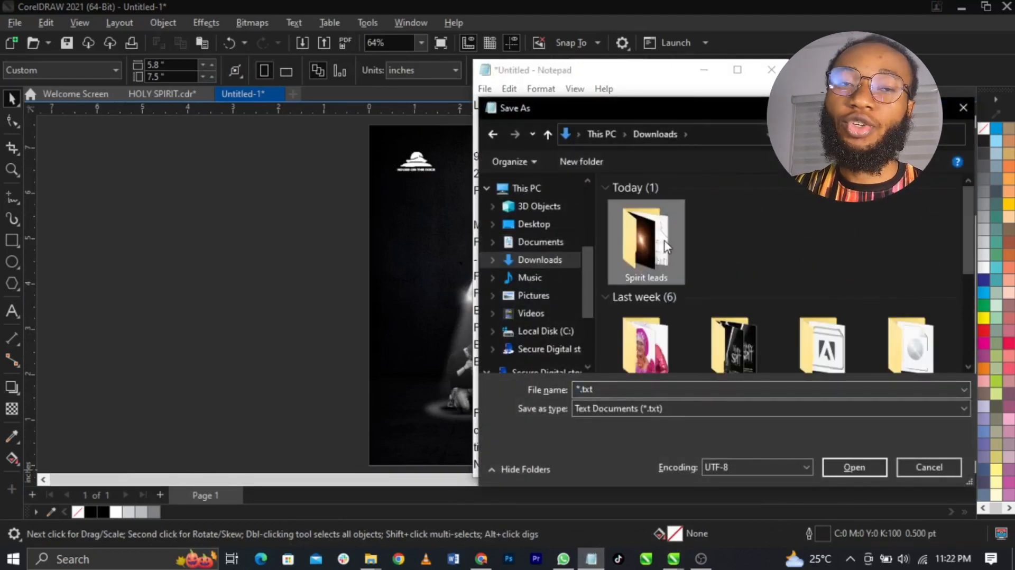
{"action": "left_click", "coordinate": [654, 379]}
{"action": "type", "text": "text"}
{"action": "left_click", "coordinate": [662, 410]}
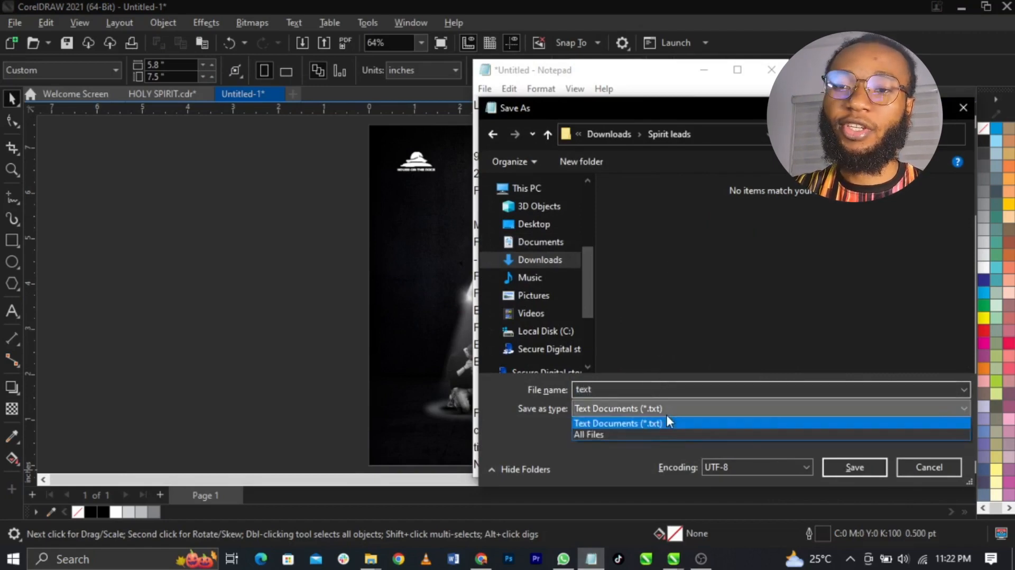
{"action": "left_click", "coordinate": [672, 432]}
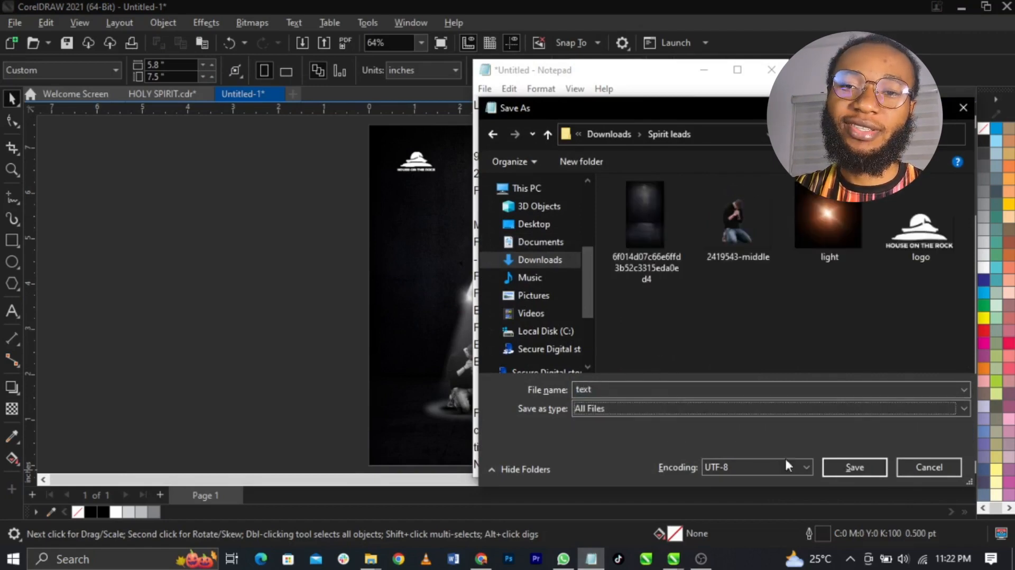
{"action": "left_click", "coordinate": [841, 468]}
Copy the line "Let the Holy Spirit Lead our life" from Notepad and add it to the poster in CorelDRAW as white artistic text
{"action": "left_click_drag", "start_coordinate": [635, 106], "coordinate": [434, 110]}
{"action": "key", "text": "ctrl+c"}
{"action": "left_click", "coordinate": [283, 281]}
{"action": "scroll", "coordinate": [518, 320], "scroll_direction": "up", "scroll_amount": 2}
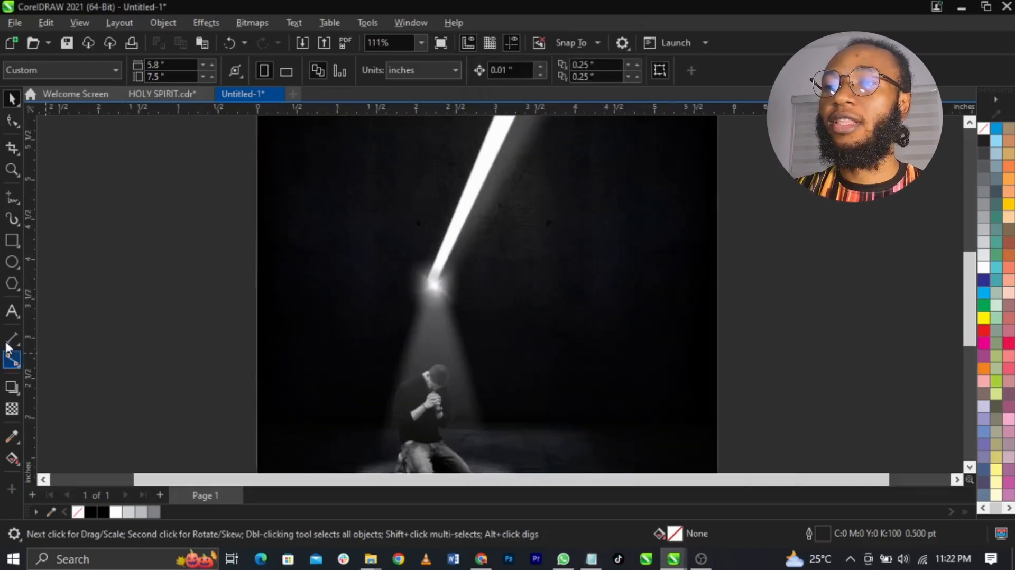
{"action": "left_click", "coordinate": [12, 314]}
{"action": "left_click", "coordinate": [546, 264]}
{"action": "key", "text": "ctrl+v"}
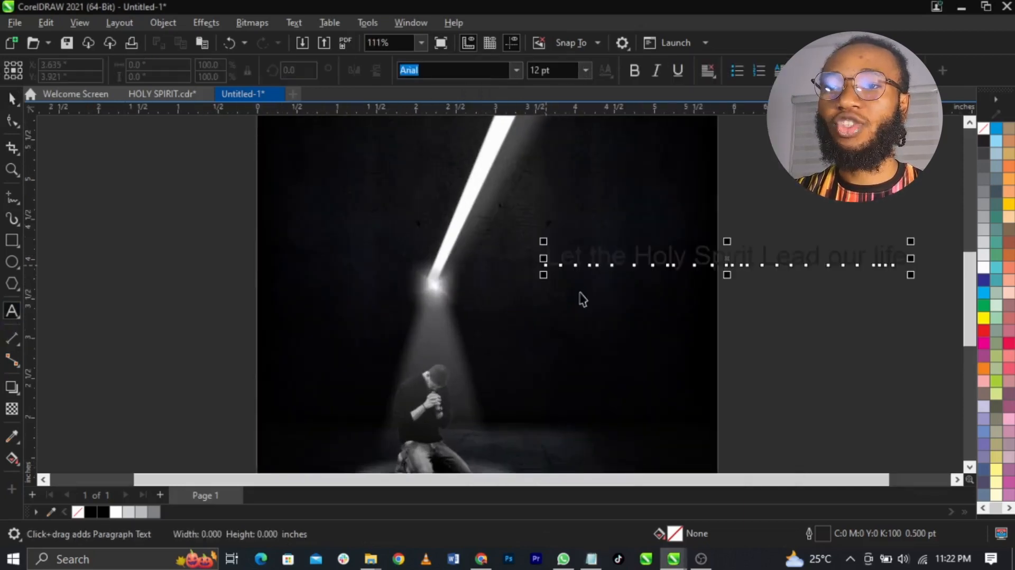
{"action": "key", "text": "Escape"}
{"action": "left_click", "coordinate": [989, 267]}
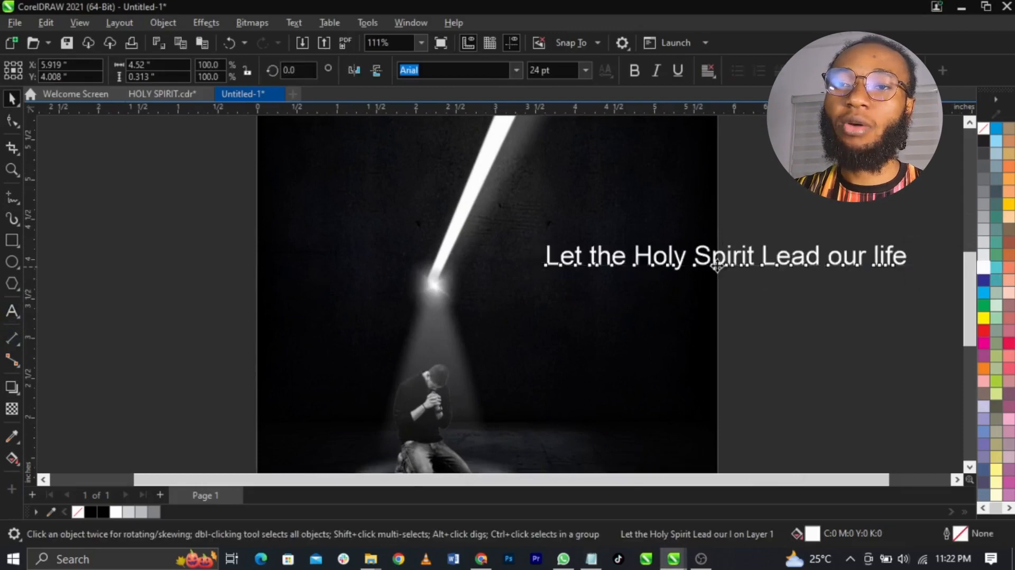
Shift the title text further left and break it into three lines: "Let the", "Holy Spirit" and "Lead our life"
{"action": "left_click_drag", "start_coordinate": [637, 259], "coordinate": [551, 260]}
{"action": "double_click", "coordinate": [551, 261]}
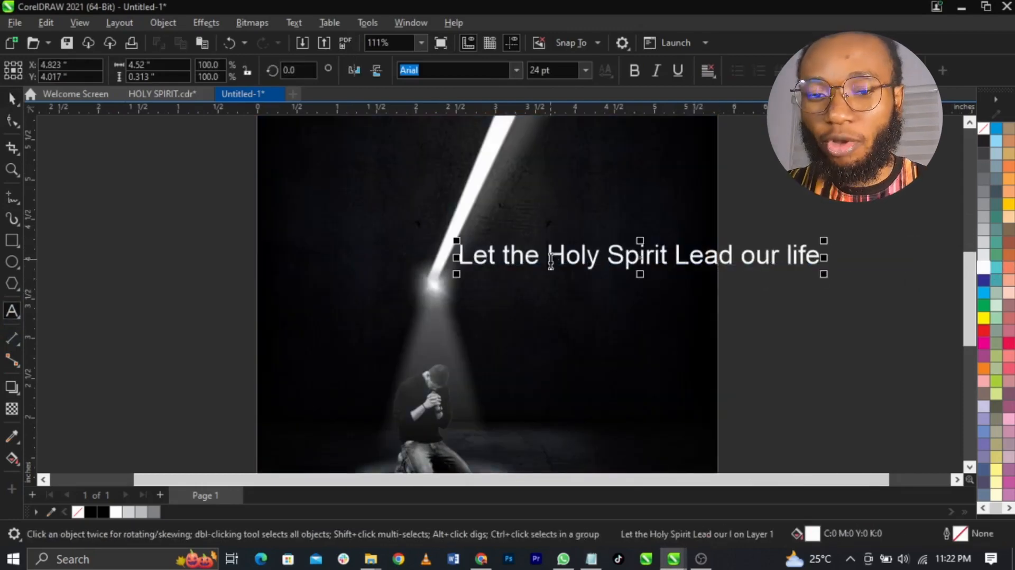
{"action": "key", "text": "Return"}
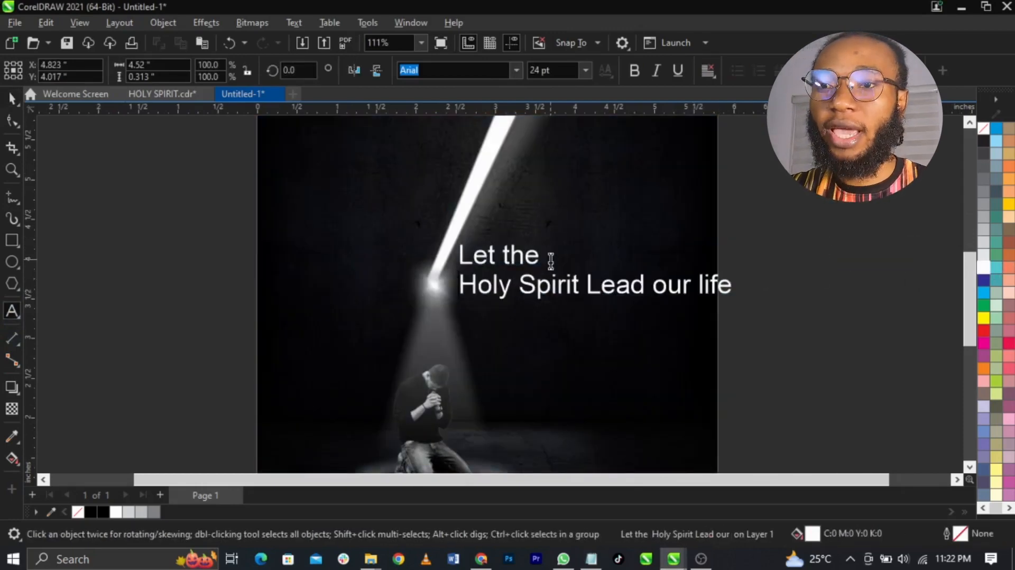
{"action": "left_click", "coordinate": [592, 292]}
{"action": "key", "text": "Return"}
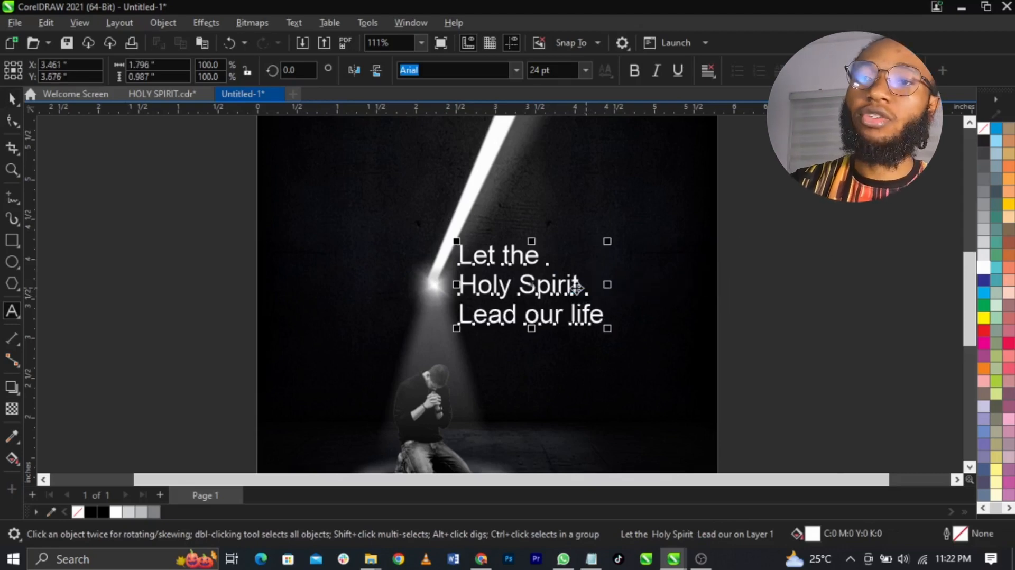
Shift the title right, split it into separate line objects, and move "Let the" above and "Lead our life" below "Holy Spirit" with wide gaps
{"action": "left_click_drag", "start_coordinate": [575, 287], "coordinate": [628, 280]}
{"action": "key", "text": "ctrl+z"}
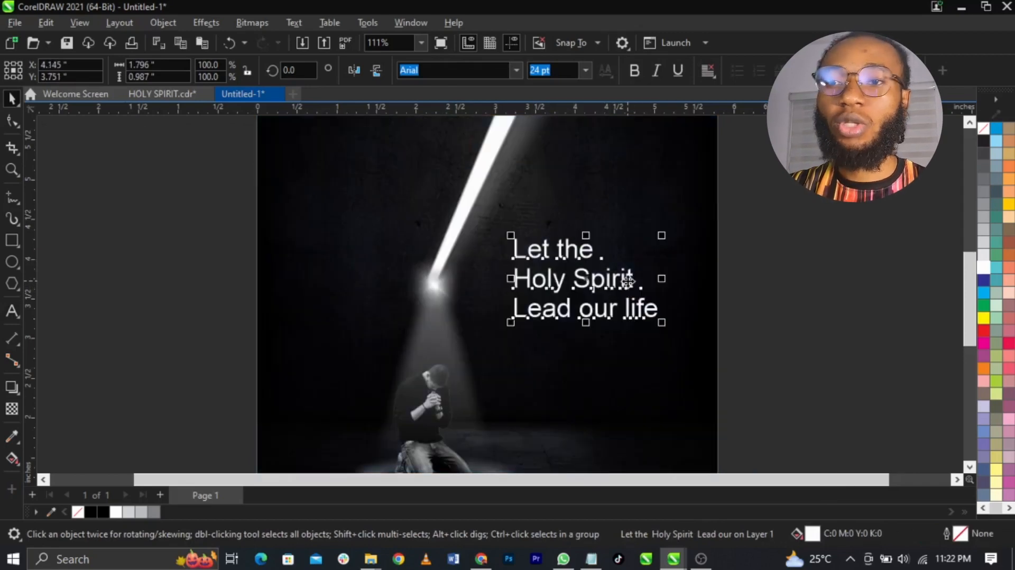
{"action": "key", "text": "ctrl+k"}
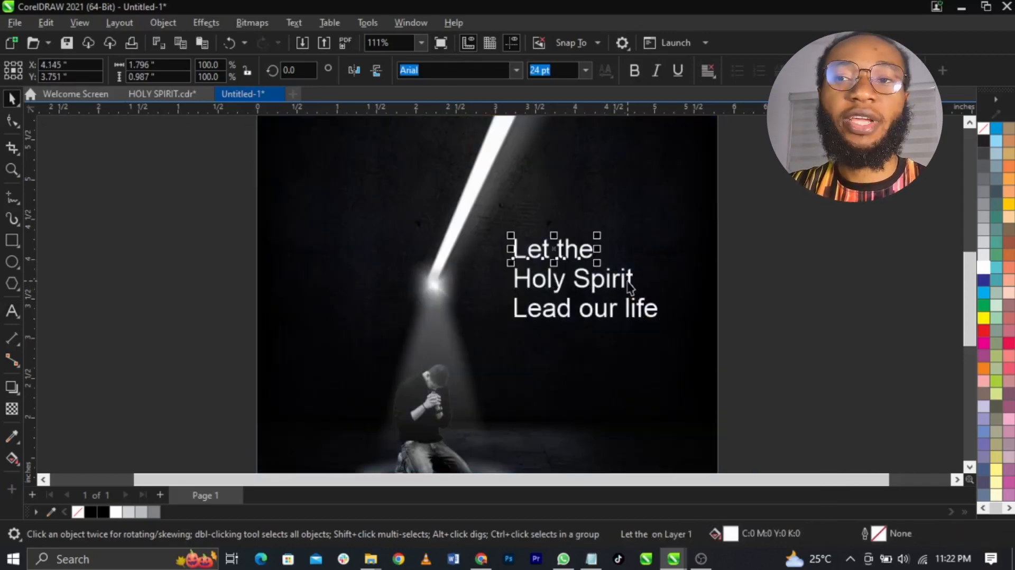
{"action": "left_click_drag", "start_coordinate": [624, 318], "coordinate": [631, 414]}
{"action": "left_click_drag", "start_coordinate": [580, 255], "coordinate": [582, 201]}
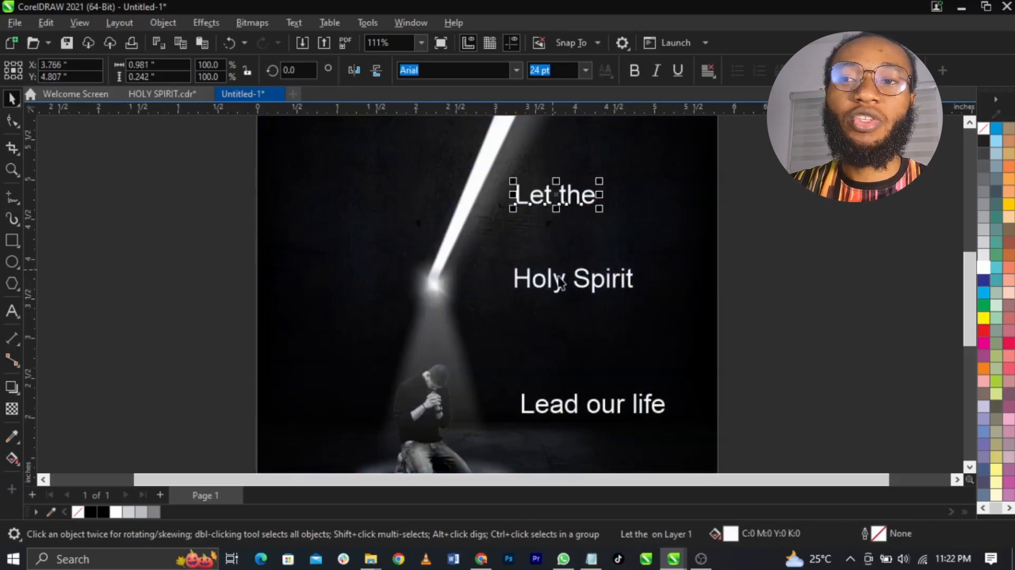
Set the font of the "Holy Spirit" line to Times New Roman
{"action": "scroll", "coordinate": [560, 278], "scroll_direction": "up", "scroll_amount": 3}
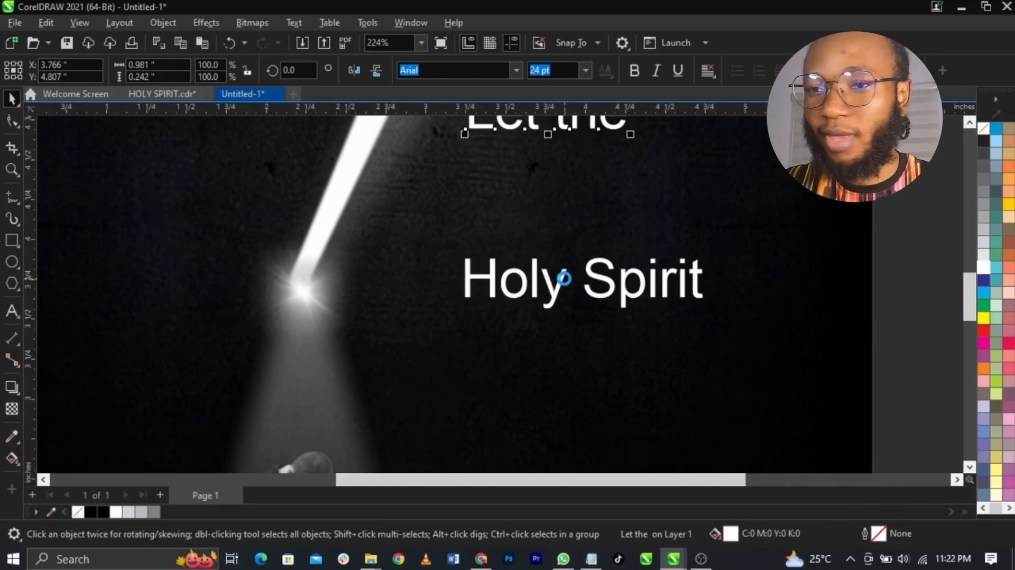
{"action": "left_click", "coordinate": [588, 293]}
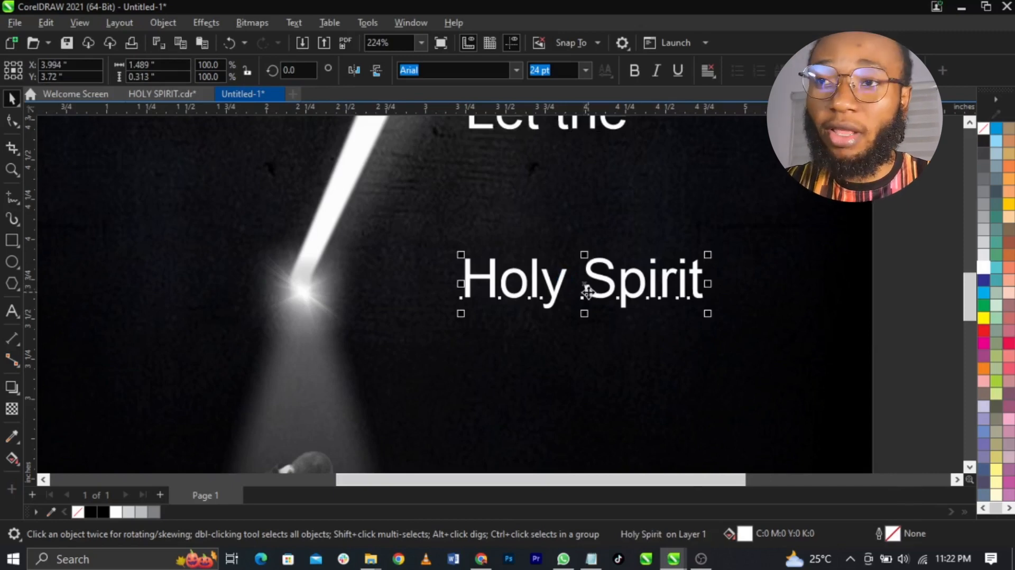
{"action": "type", "text": "t"}
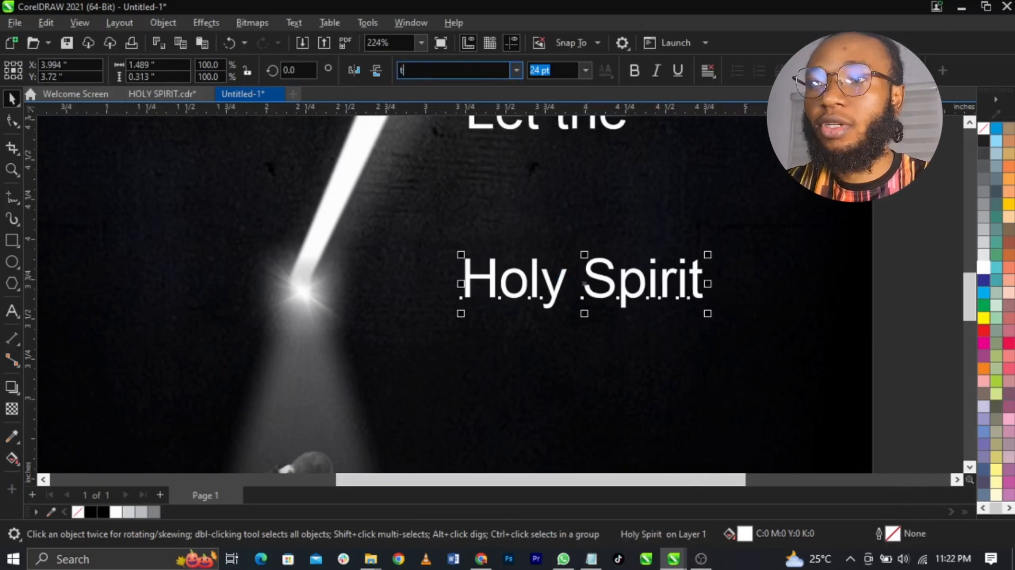
{"action": "type", "text": "imes"}
{"action": "key", "text": "Return"}
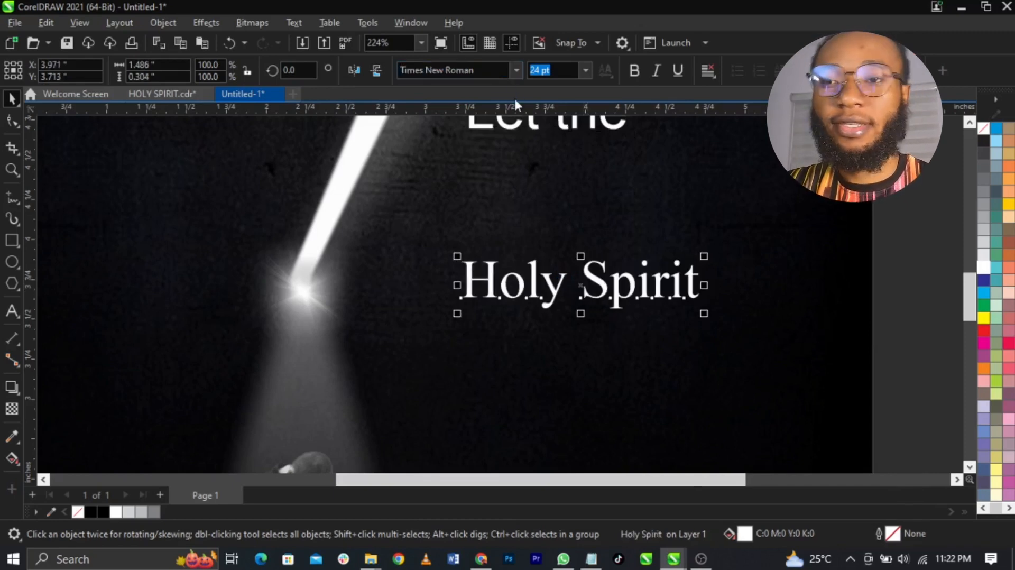
Change the case of the "Holy Spirit" line to UPPERCASE
{"action": "key", "text": "F8"}
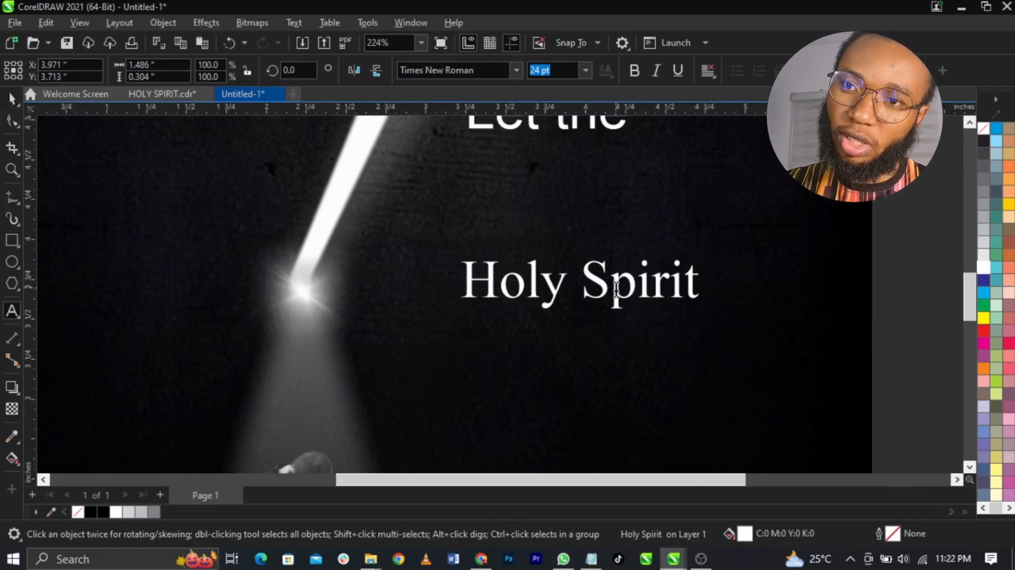
{"action": "key", "text": "ctrl+a"}
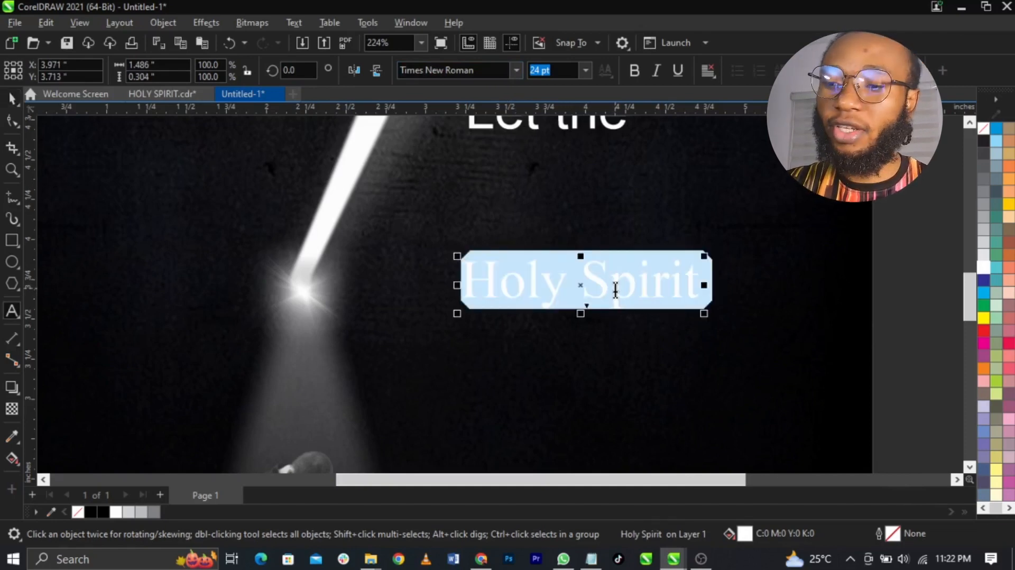
{"action": "key", "text": "shift+F3"}
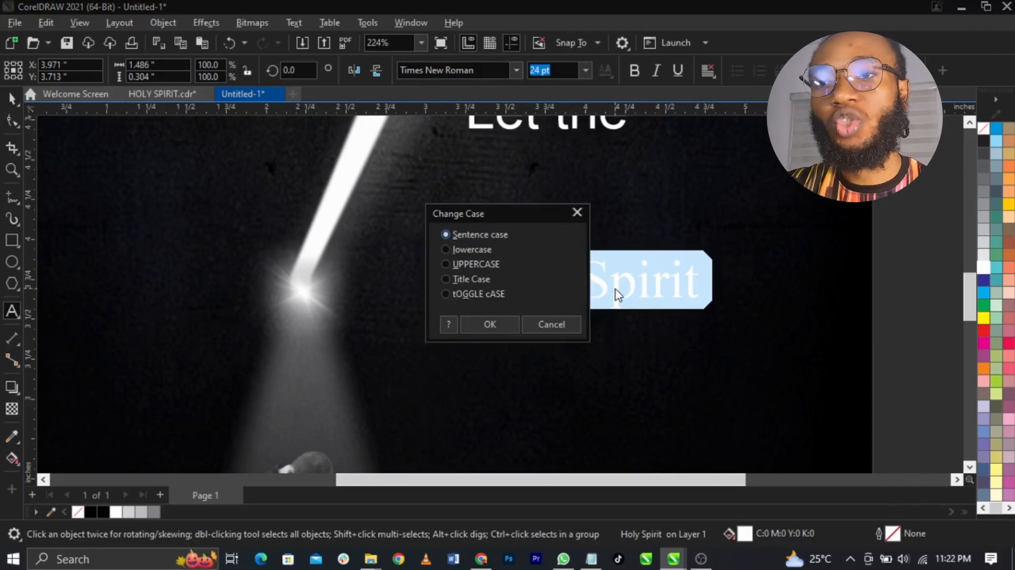
{"action": "key", "text": "Return"}
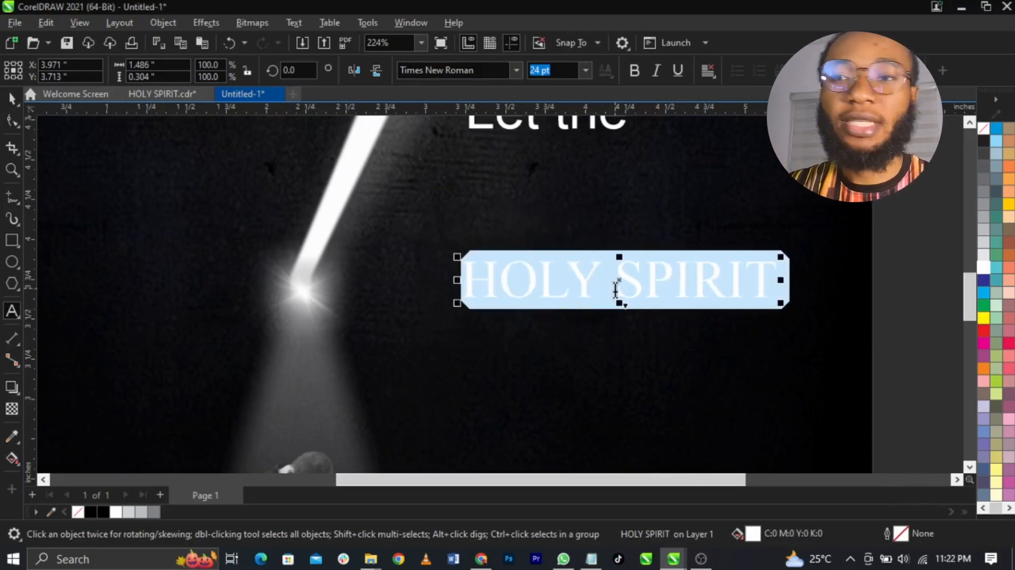
Put SPIRIT on its own line below HOLY and break the text apart into two separate word objects
{"action": "left_click", "coordinate": [616, 290]}
{"action": "key", "text": "Return"}
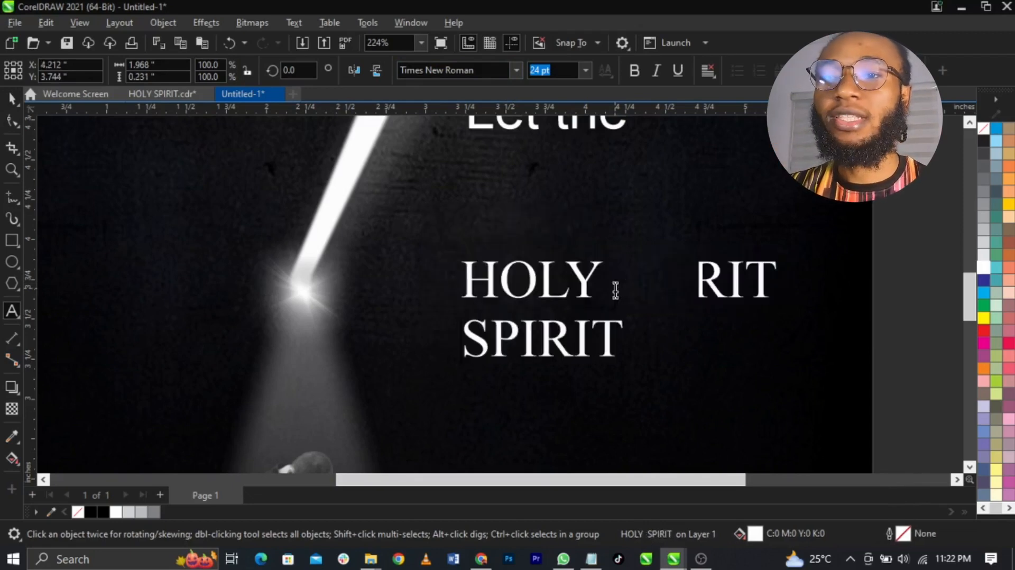
{"action": "key", "text": "ctrl+space"}
{"action": "key", "text": "ctrl+k"}
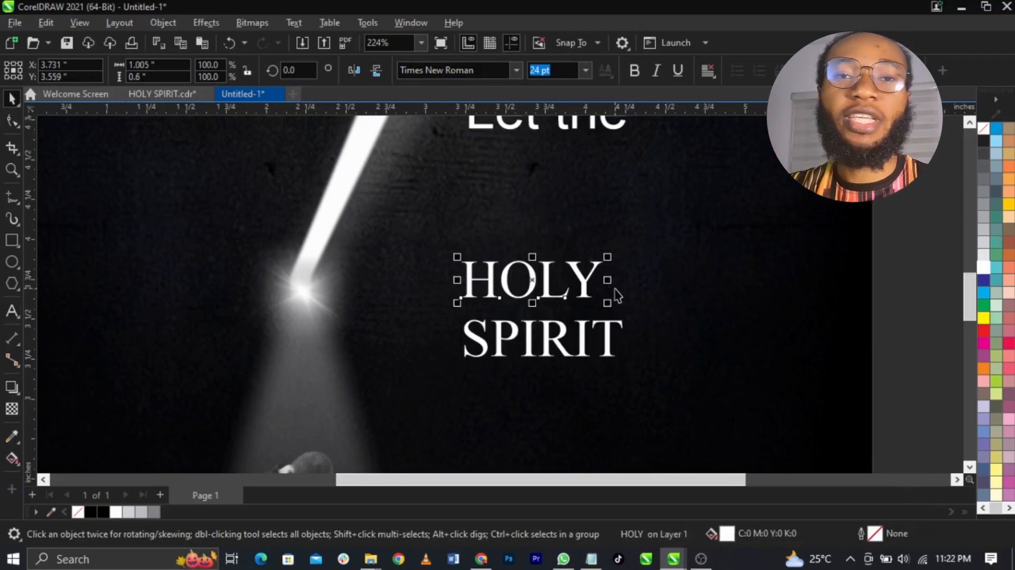
Move the words HOLY and SPIRIT together slightly up and right, centred at about X 3.875, Y 3.694 inches
{"action": "left_click", "coordinate": [581, 343]}
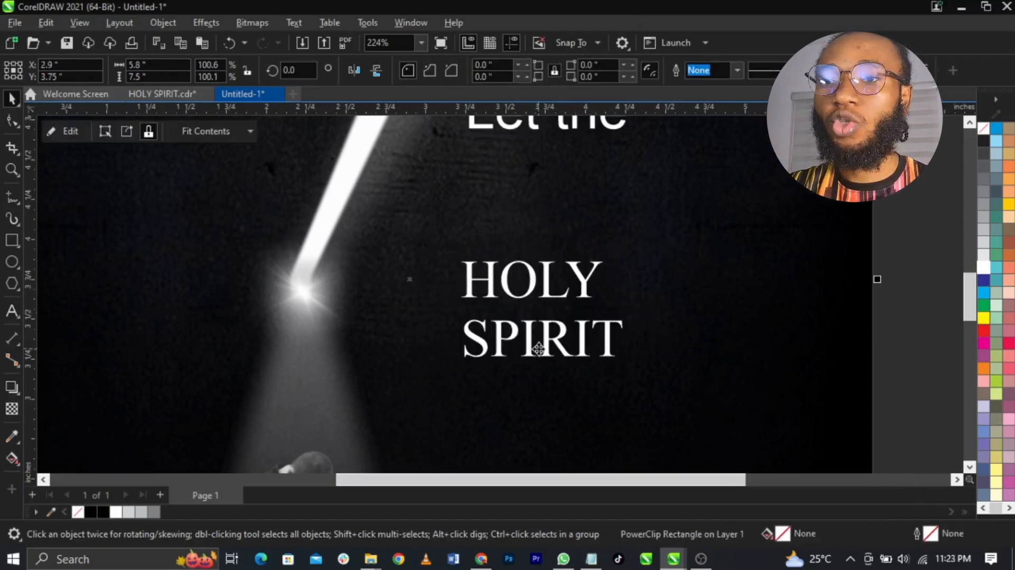
{"action": "left_click", "coordinate": [540, 290]}
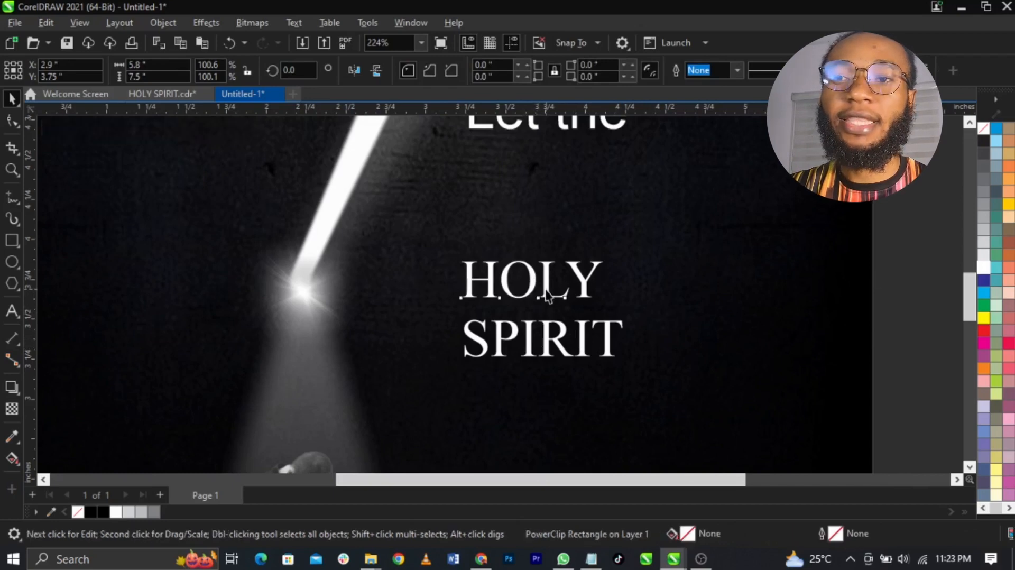
{"action": "left_click", "coordinate": [561, 338], "text": "shift"}
{"action": "left_click_drag", "start_coordinate": [562, 332], "coordinate": [585, 311]}
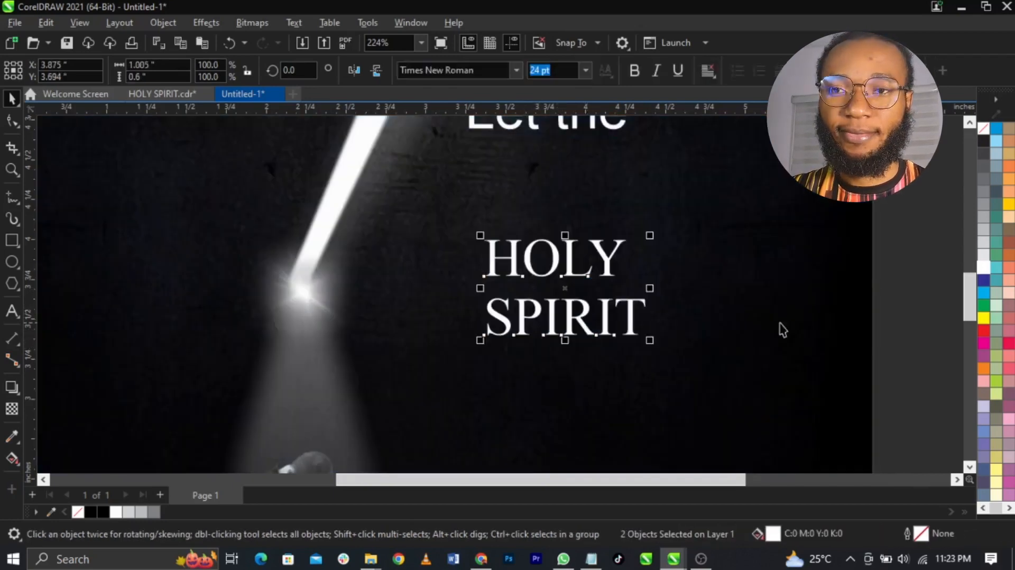
{"action": "left_click", "coordinate": [779, 322]}
Move the word SPIRIT up and left so it sits closely beneath HOLY and roughly centred under it
{"action": "scroll", "coordinate": [610, 302], "scroll_direction": "up", "scroll_amount": 2}
{"action": "left_click", "coordinate": [592, 259]}
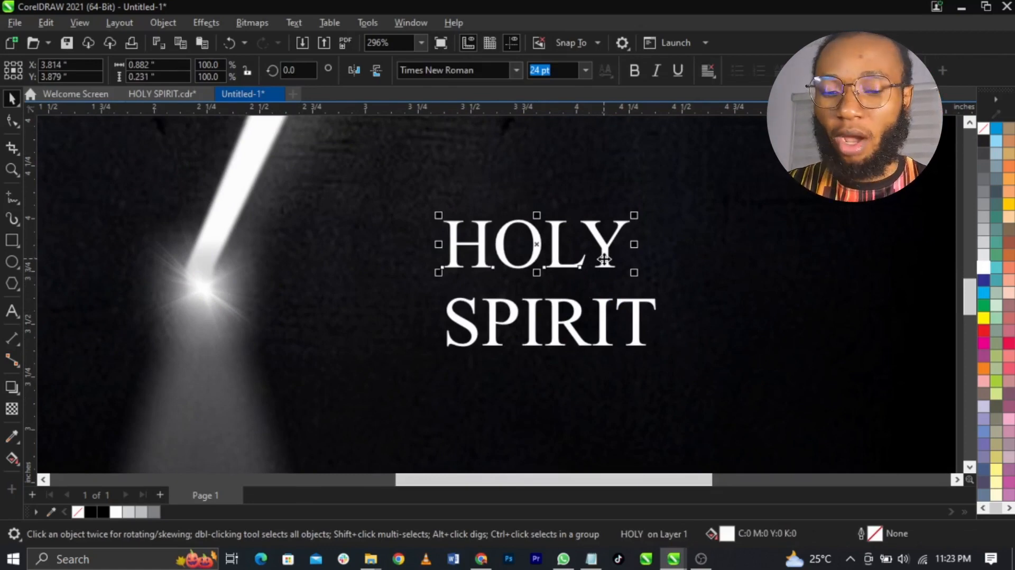
{"action": "left_click", "coordinate": [604, 260]}
{"action": "left_click", "coordinate": [500, 321]}
{"action": "left_click_drag", "start_coordinate": [491, 319], "coordinate": [474, 302]}
Break SPIRIT apart into single letters and enlarge the S down and to the left to about 52.9 pt
{"action": "scroll", "coordinate": [474, 303], "scroll_direction": "up", "scroll_amount": 1}
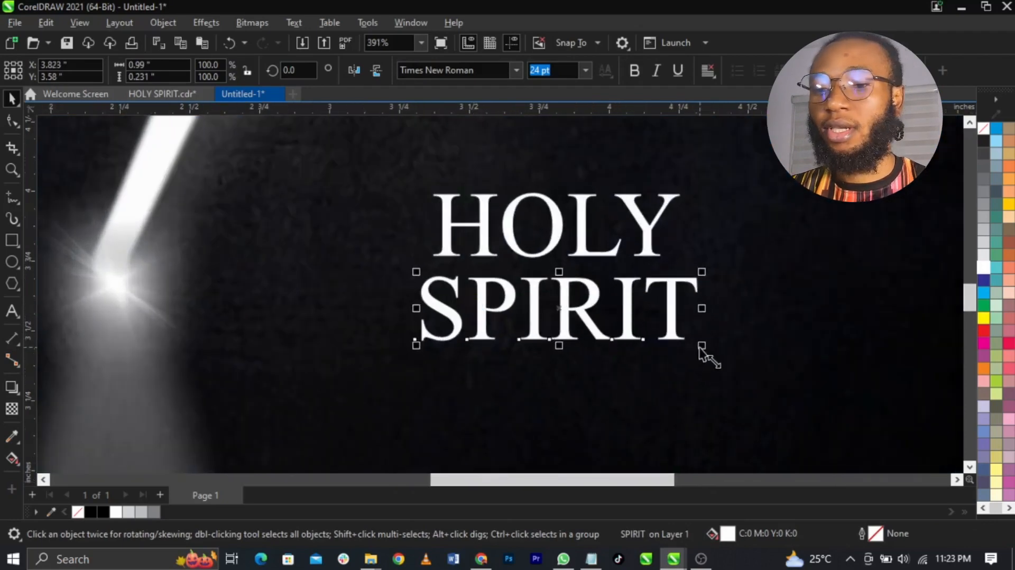
{"action": "key", "text": "ctrl+k"}
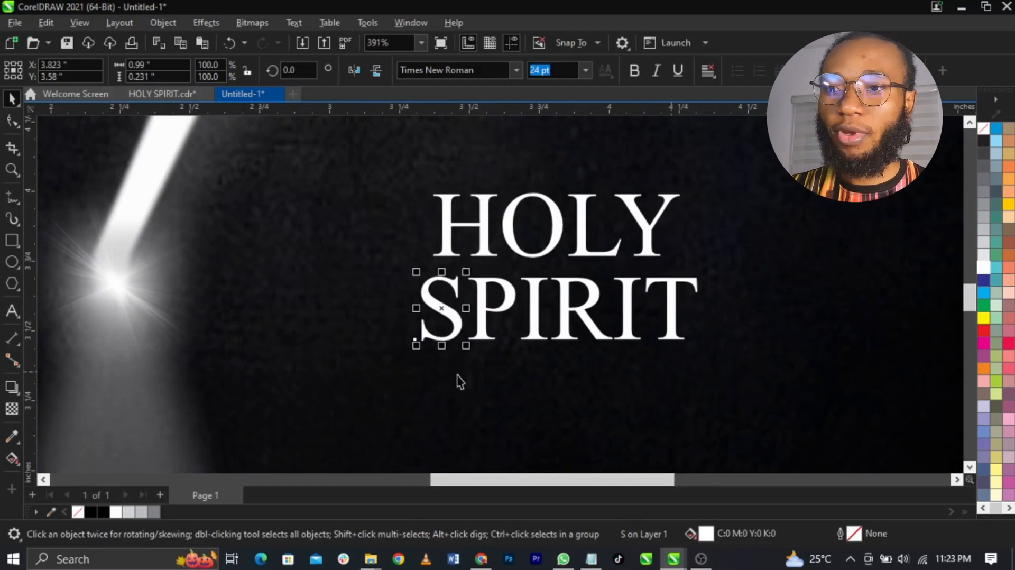
{"action": "left_click_drag", "start_coordinate": [418, 345], "coordinate": [305, 432]}
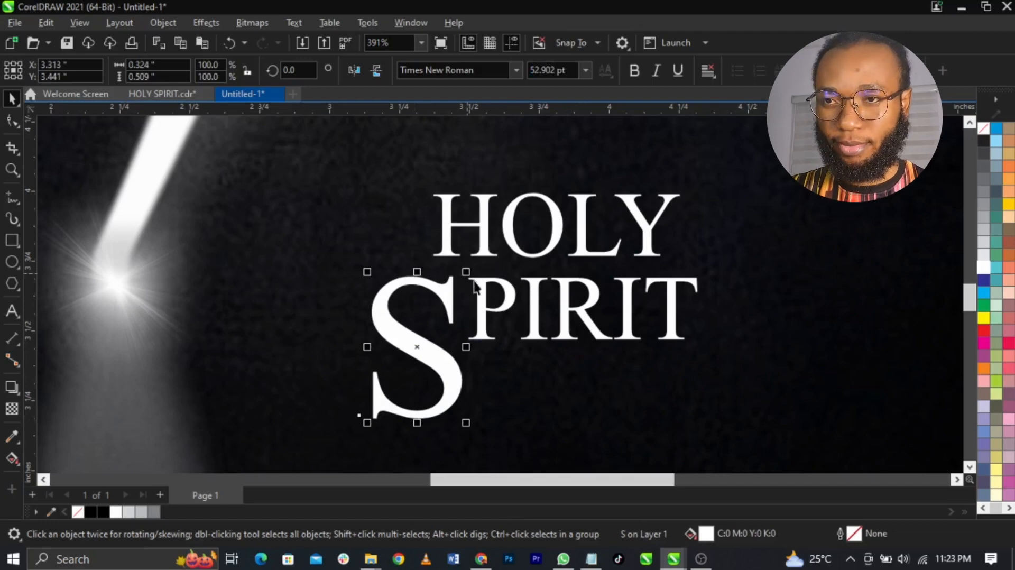
Draw a rectangle about 0.114 by 0.339 inches between the large S and the stem of the P, and give it a white outline
{"action": "left_click", "coordinate": [482, 294]}
{"action": "scroll", "coordinate": [492, 294], "scroll_direction": "up", "scroll_amount": 1}
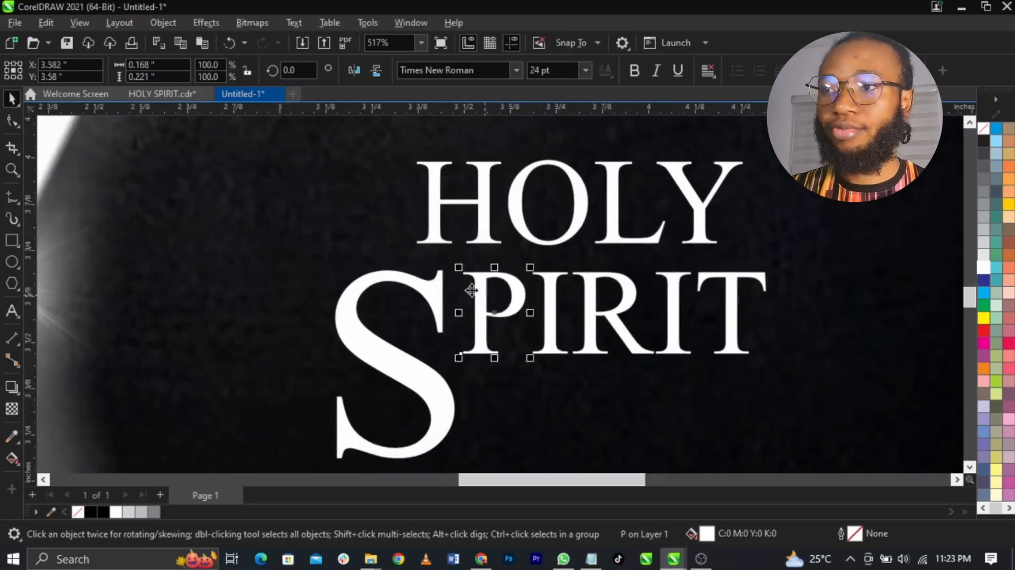
{"action": "left_click", "coordinate": [12, 240]}
{"action": "scroll", "coordinate": [454, 296], "scroll_direction": "up", "scroll_amount": 1}
{"action": "left_click_drag", "start_coordinate": [436, 244], "coordinate": [491, 408]}
{"action": "key", "text": "space"}
{"action": "right_click", "coordinate": [983, 269]}
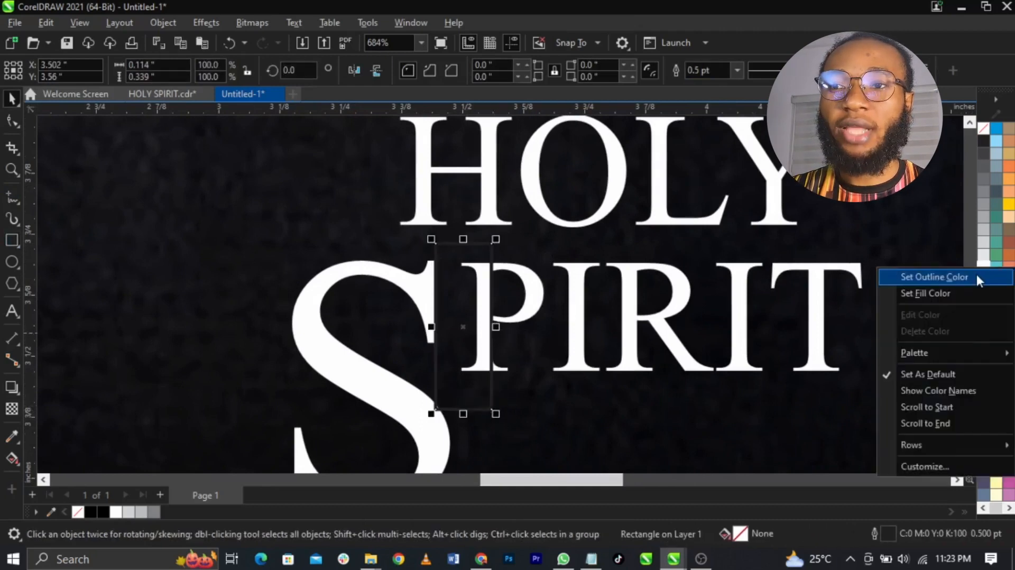
{"action": "left_click", "coordinate": [977, 280]}
{"action": "scroll", "coordinate": [481, 303], "scroll_direction": "up", "scroll_amount": 2}
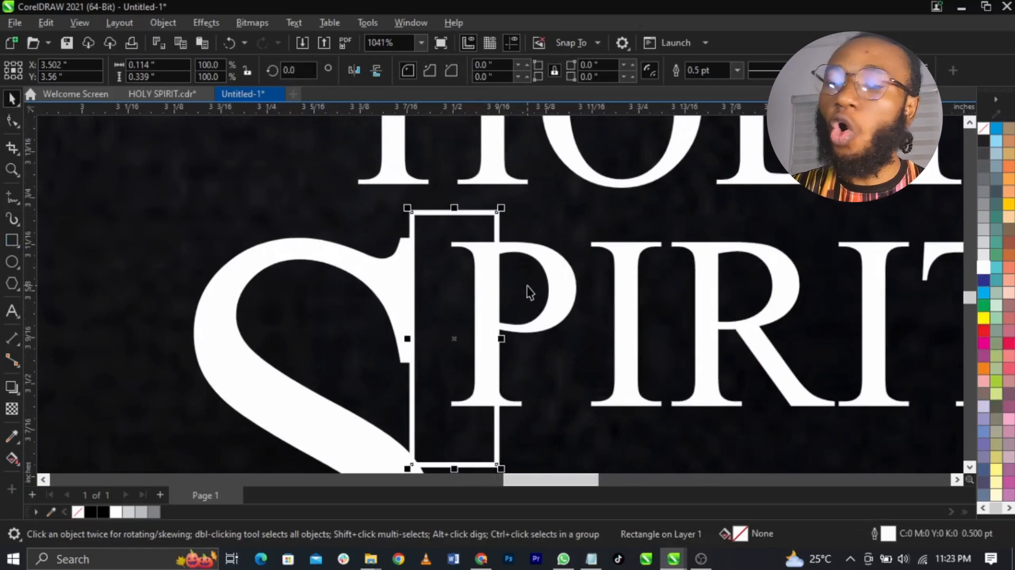
Try to cut the stem off the P by trimming it with the rectangle
{"action": "left_click", "coordinate": [554, 288], "text": "shift"}
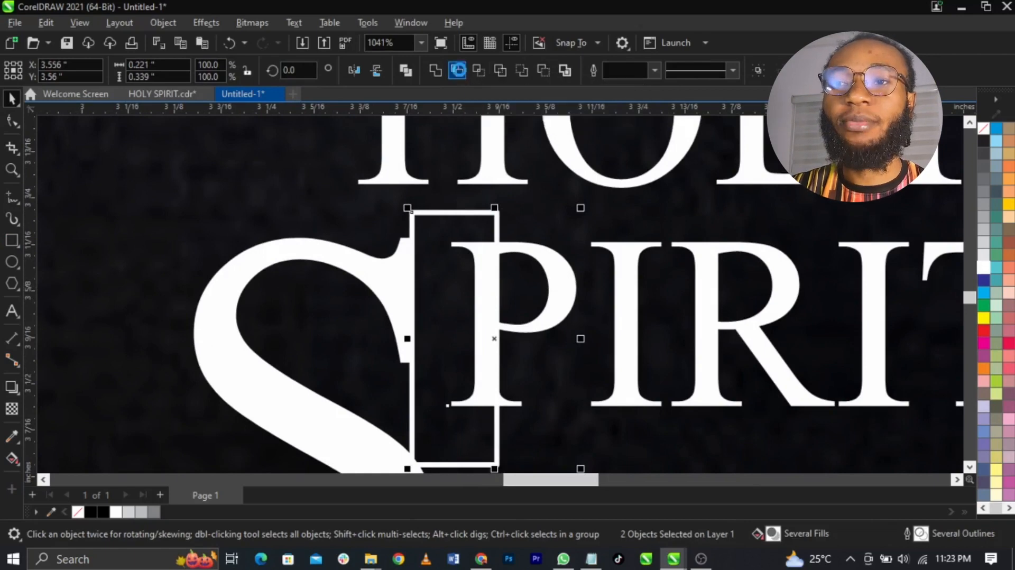
{"action": "left_click", "coordinate": [458, 70]}
{"action": "key", "text": "Delete"}
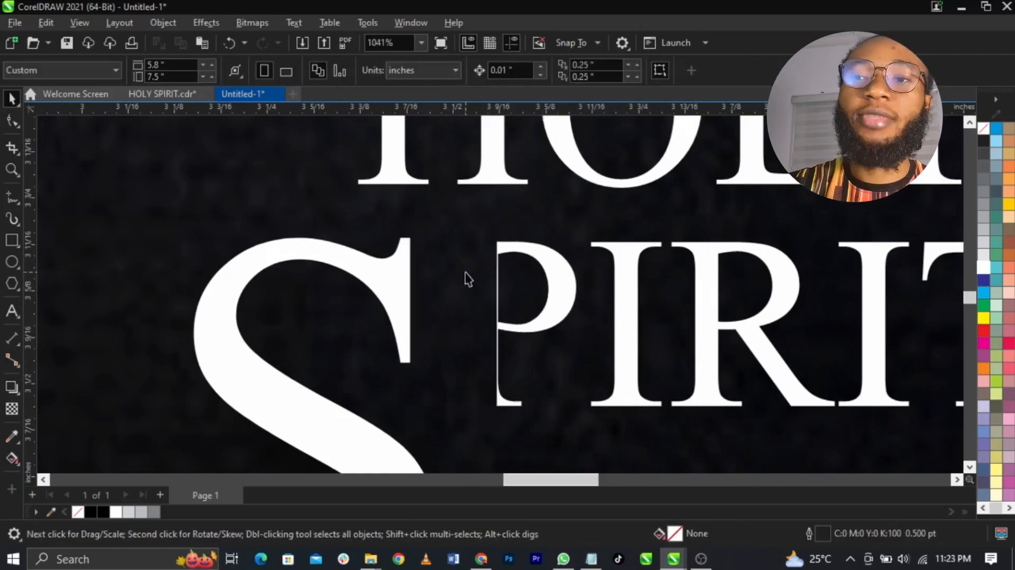
{"action": "left_click", "coordinate": [529, 247]}
{"action": "scroll", "coordinate": [521, 254], "scroll_direction": "up", "scroll_amount": 2}
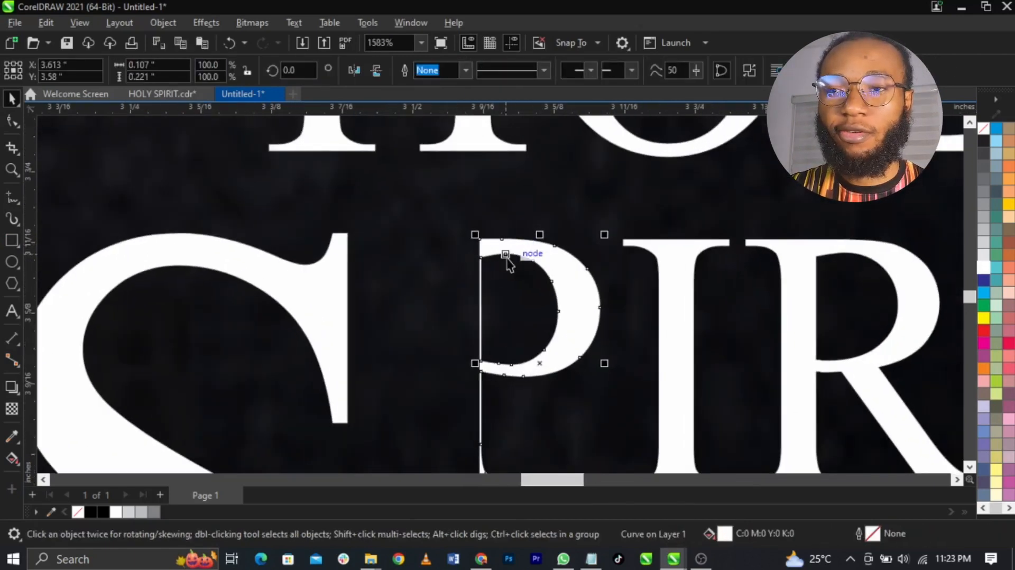
{"action": "key", "text": "ctrl+z"}
Widen the rectangle to about 0.12 inches, trim the whole stem off the P with it, and delete the rectangle
{"action": "scroll", "coordinate": [469, 387], "scroll_direction": "up", "scroll_amount": 2}
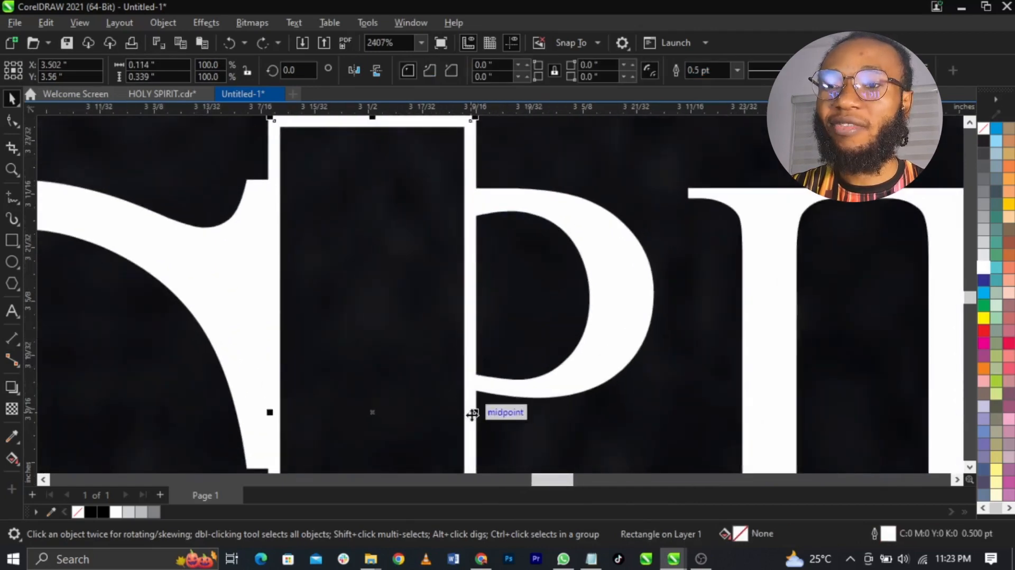
{"action": "left_click_drag", "start_coordinate": [472, 414], "coordinate": [485, 416]}
{"action": "left_click", "coordinate": [602, 344], "text": "shift"}
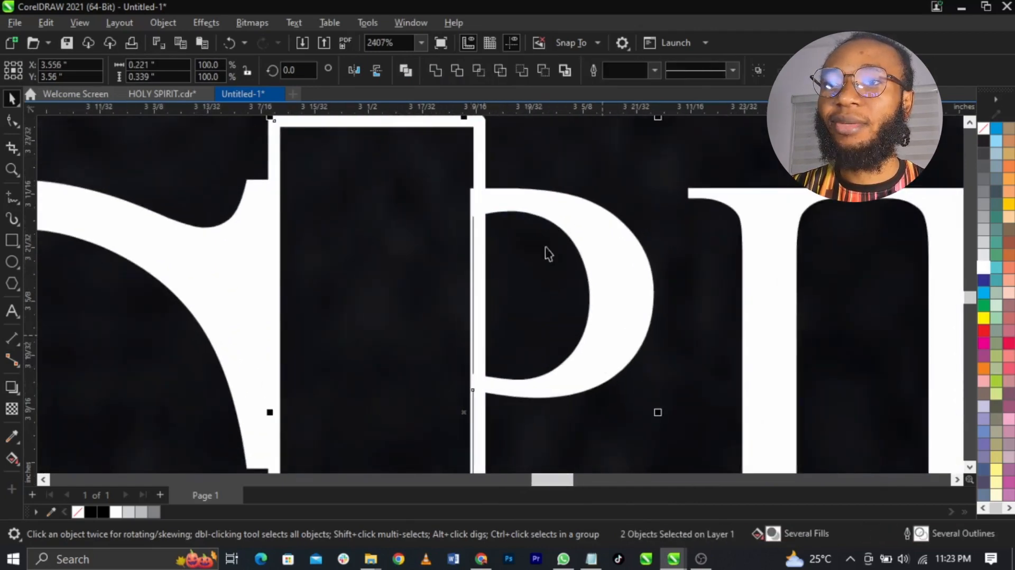
{"action": "left_click", "coordinate": [369, 214]}
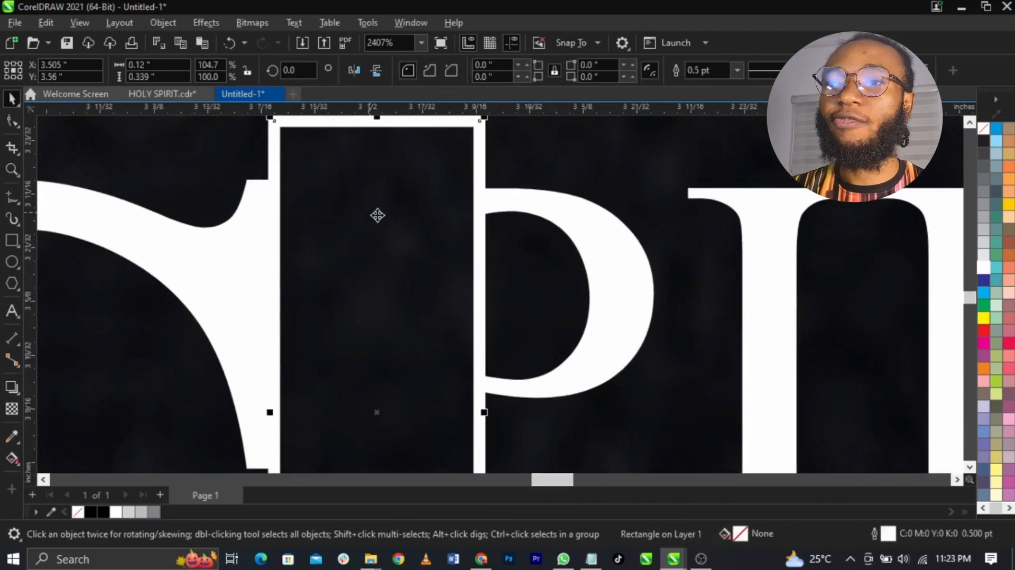
{"action": "key", "text": "Delete"}
{"action": "scroll", "coordinate": [509, 236], "scroll_direction": "down", "scroll_amount": 2}
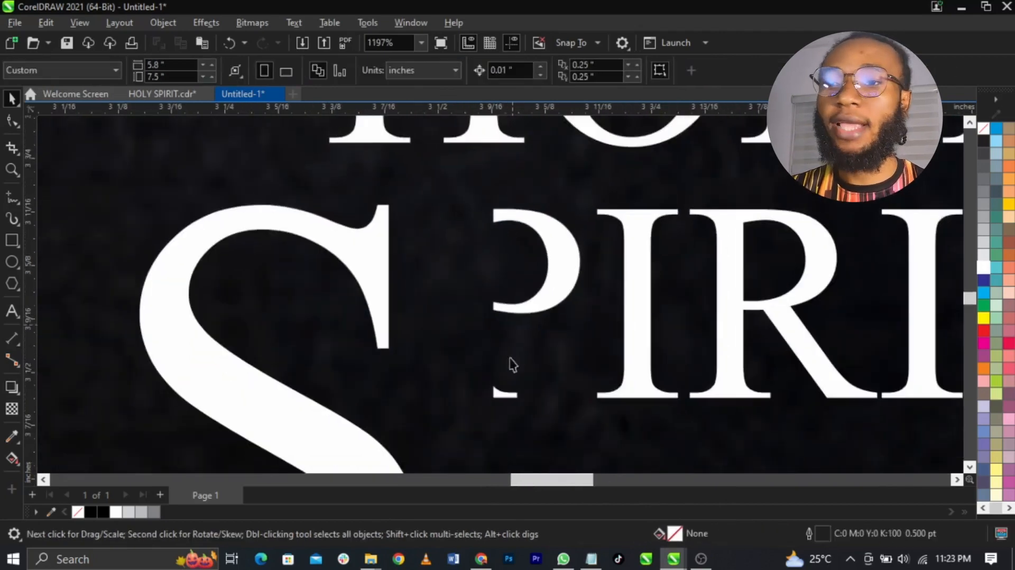
Break the trimmed P curve apart and delete the leftover serif piece at its foot, keeping only the bowl
{"action": "left_click", "coordinate": [510, 303]}
{"action": "right_click", "coordinate": [522, 310]}
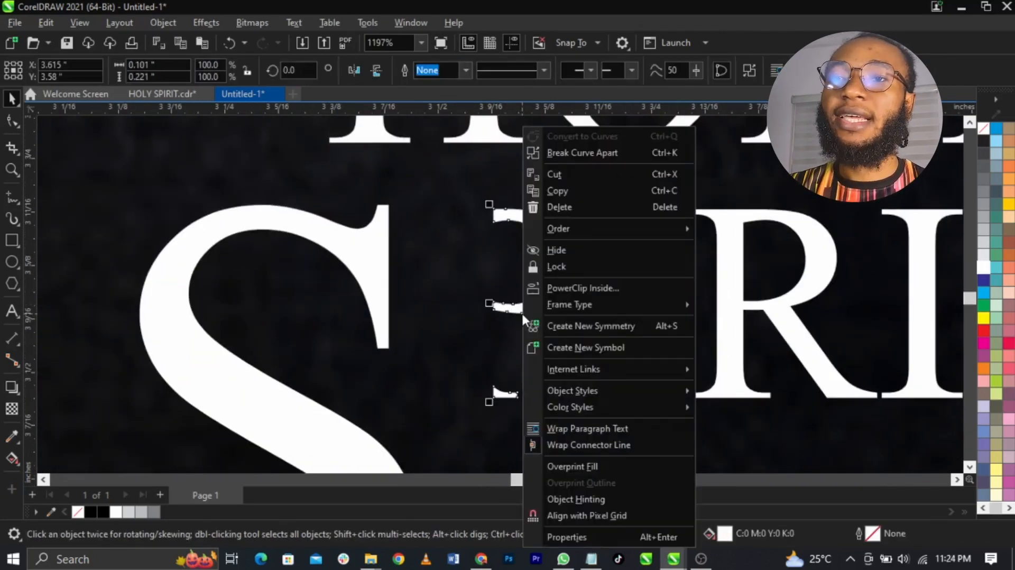
{"action": "left_click", "coordinate": [610, 154]}
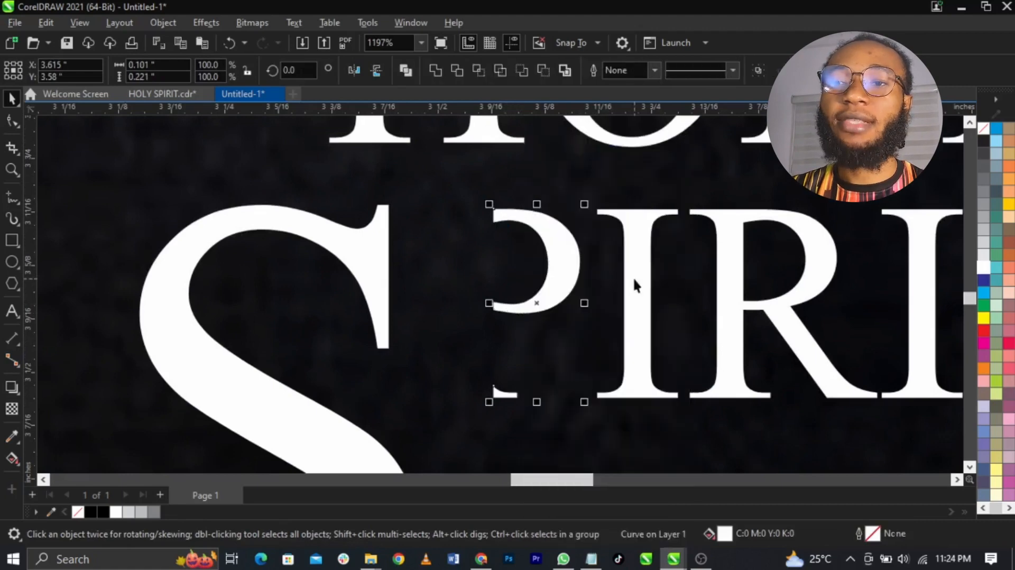
{"action": "left_click", "coordinate": [633, 277]}
{"action": "left_click", "coordinate": [496, 392]}
{"action": "key", "text": "Delete"}
{"action": "scroll", "coordinate": [517, 313], "scroll_direction": "down", "scroll_amount": 1}
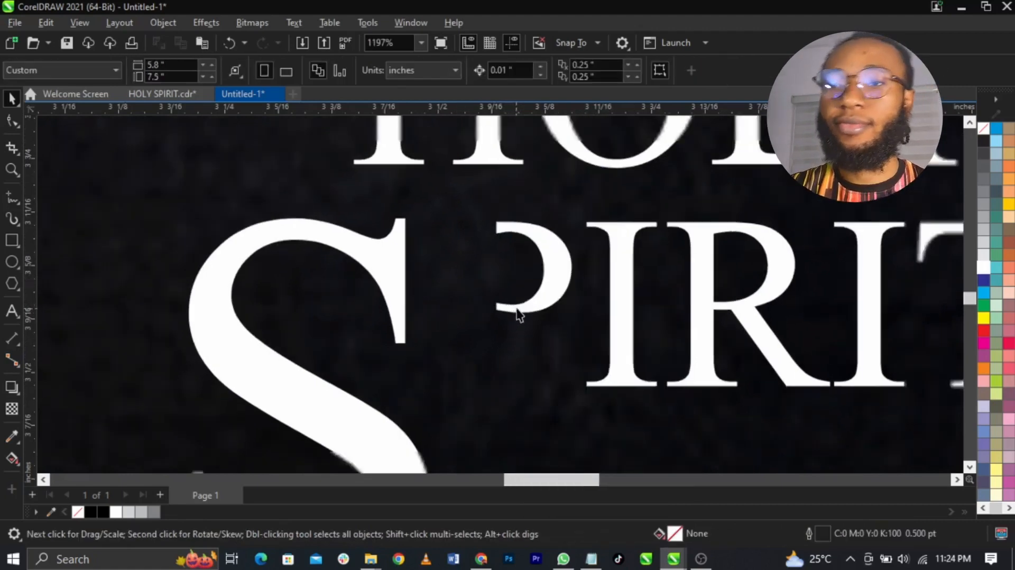
Break the word HOLY apart into single letters and convert the H to curves
{"action": "left_click", "coordinate": [492, 171]}
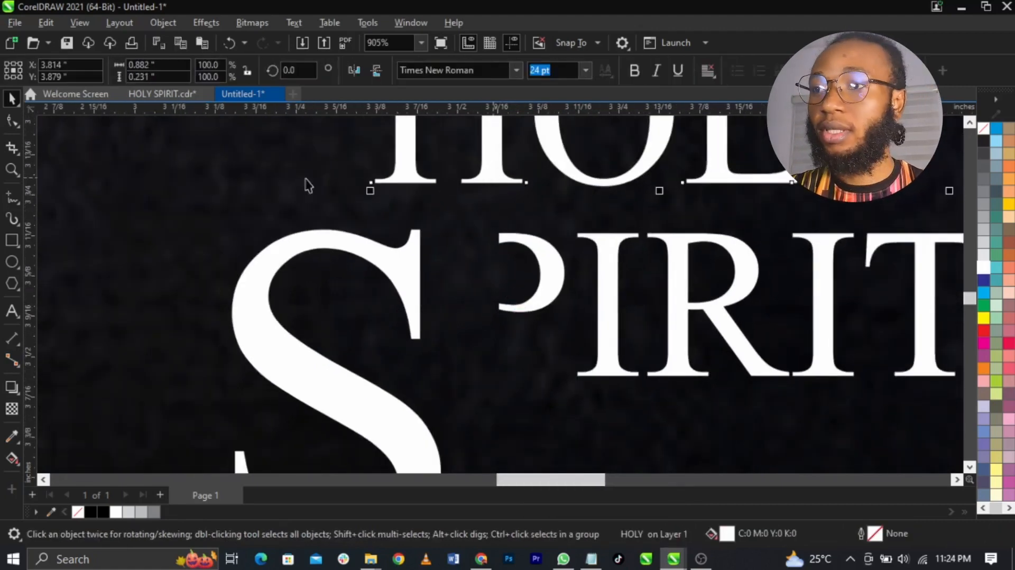
{"action": "scroll", "coordinate": [530, 210], "scroll_direction": "down", "scroll_amount": 3}
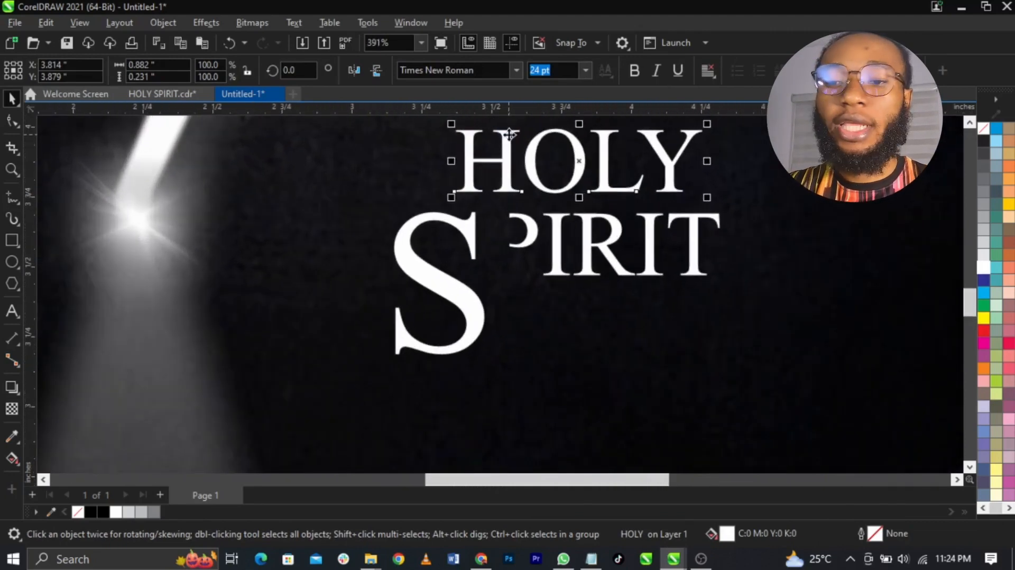
{"action": "left_click", "coordinate": [509, 135], "text": "ctrl"}
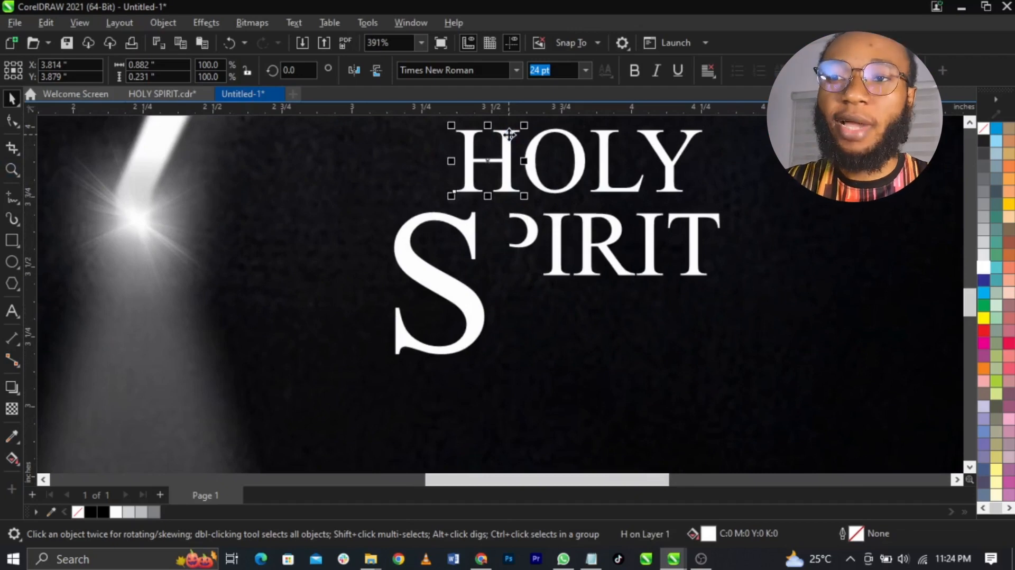
{"action": "left_click", "coordinate": [4, 124]}
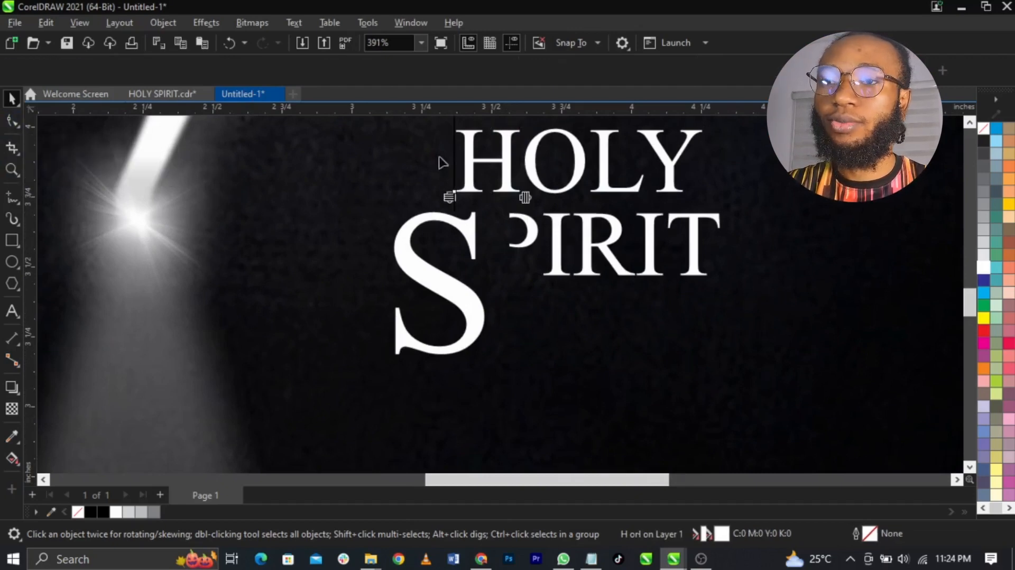
{"action": "right_click", "coordinate": [509, 178]}
{"action": "left_click", "coordinate": [504, 175]}
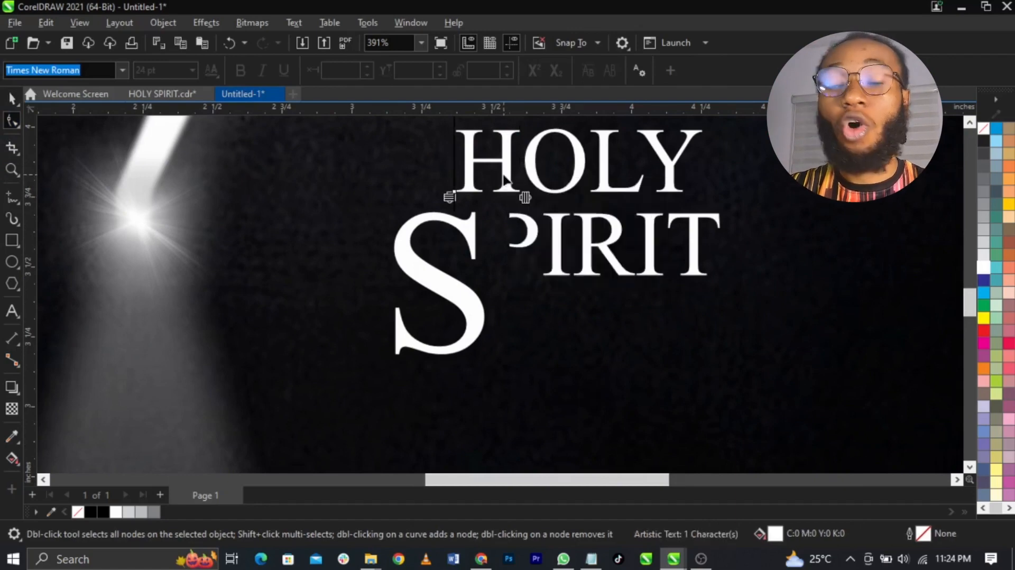
{"action": "key", "text": "ctrl+q"}
Stretch the H's right leg down through SPIRIT to form the P's stem, making the H about 0.797 inches tall
{"action": "scroll", "coordinate": [502, 177], "scroll_direction": "up", "scroll_amount": 2}
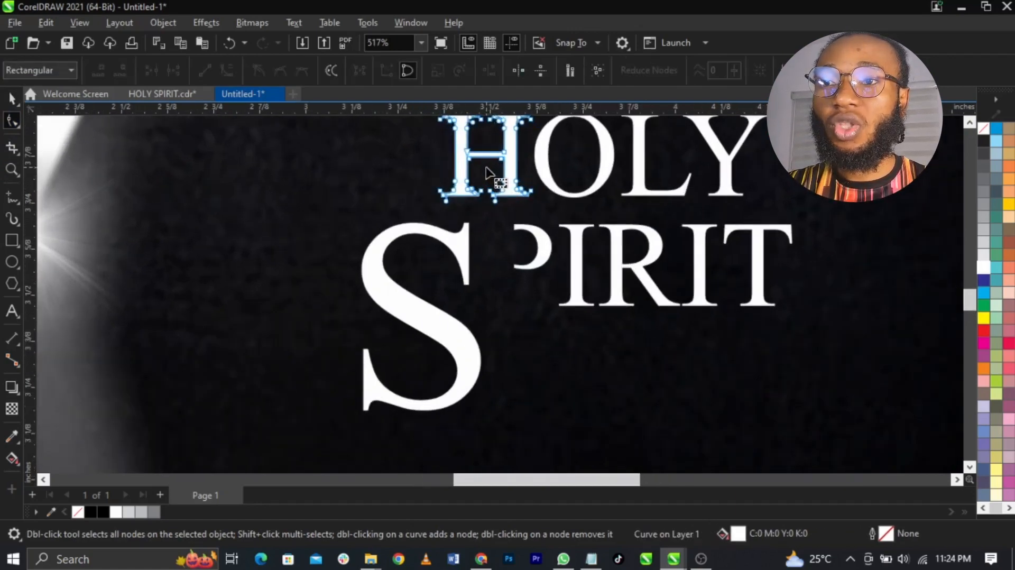
{"action": "left_click_drag", "start_coordinate": [485, 182], "coordinate": [564, 258]}
{"action": "left_click_drag", "start_coordinate": [530, 192], "coordinate": [523, 404]}
{"action": "key", "text": "space"}
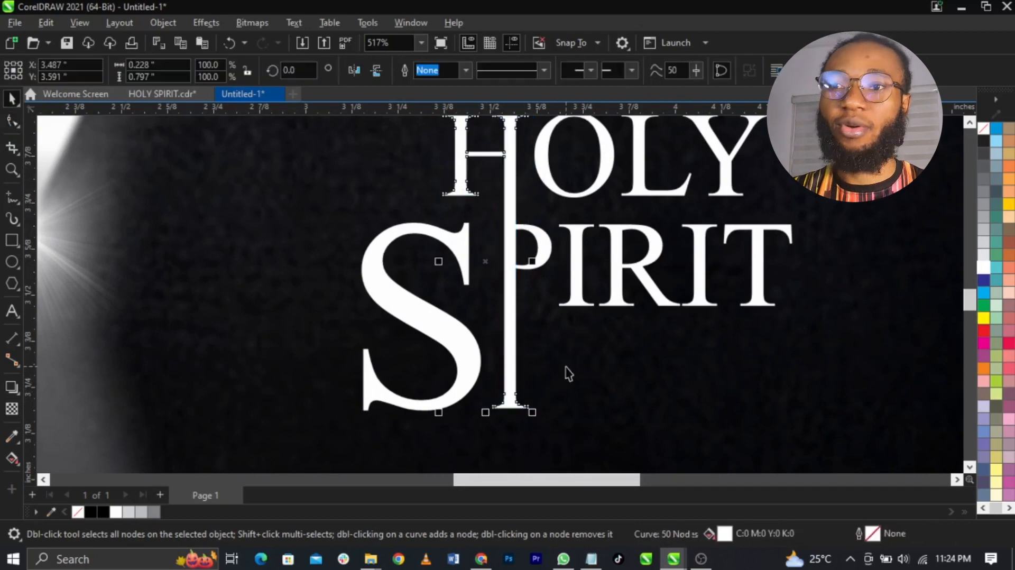
{"action": "left_click", "coordinate": [566, 367]}
Move the large S right so it sits against the extended stem of the H
{"action": "scroll", "coordinate": [458, 292], "scroll_direction": "up", "scroll_amount": 3}
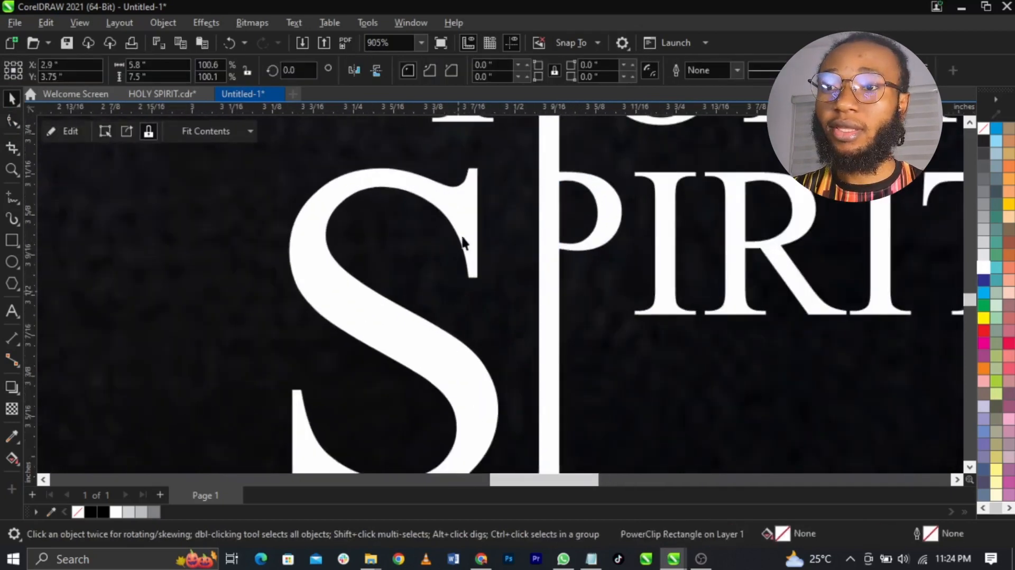
{"action": "left_click_drag", "start_coordinate": [466, 238], "coordinate": [503, 234]}
{"action": "scroll", "coordinate": [496, 222], "scroll_direction": "down", "scroll_amount": 2}
Enlarge the bowl of the P proportionally to about 0.148 by 0.178 inches, keeping it attached to the stem
{"action": "left_click", "coordinate": [563, 224]}
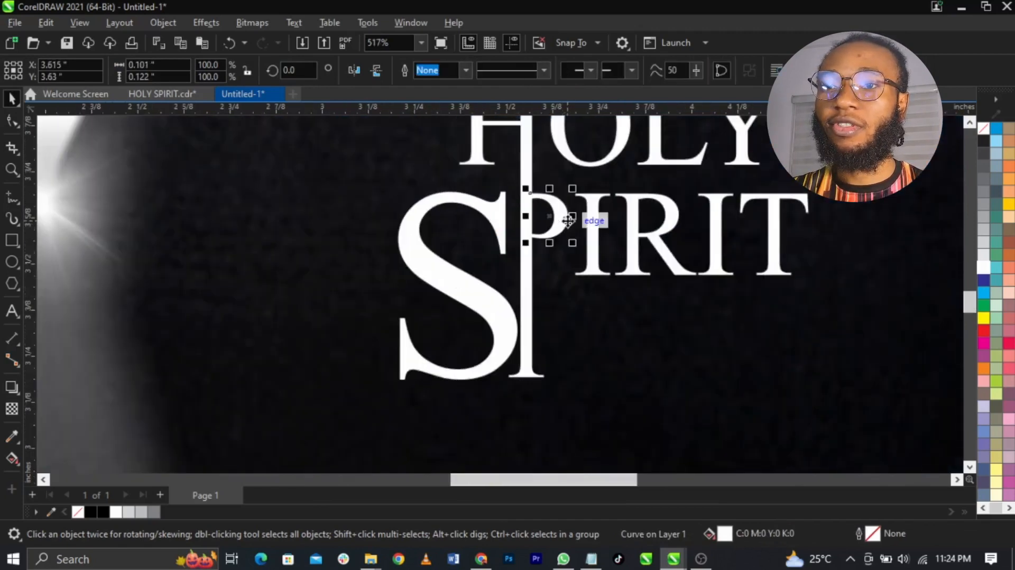
{"action": "scroll", "coordinate": [568, 219], "scroll_direction": "up", "scroll_amount": 2}
{"action": "left_click_drag", "start_coordinate": [573, 256], "coordinate": [588, 280]}
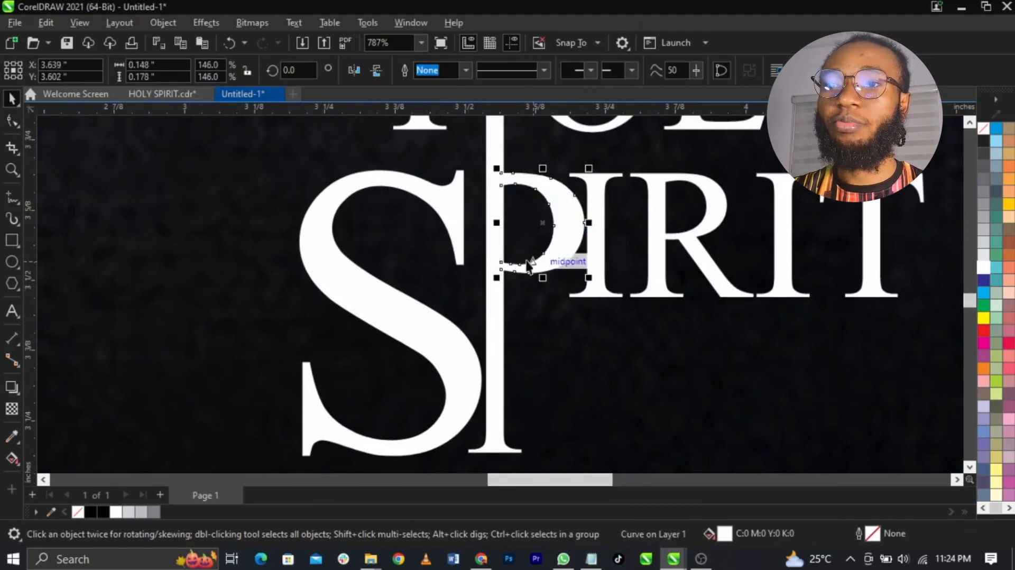
{"action": "scroll", "coordinate": [529, 264], "scroll_direction": "down", "scroll_amount": 2}
{"action": "scroll", "coordinate": [570, 252], "scroll_direction": "up", "scroll_amount": 1}
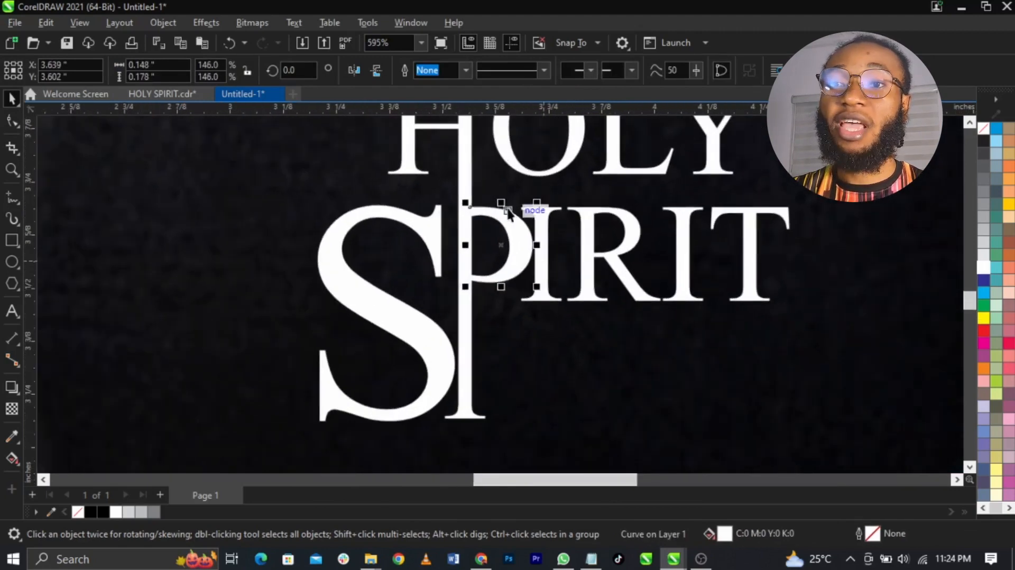
Move the letters IRIT right to about X 4.114 inches and enlarge the P's bowl to about 0.159 by 0.192 inches
{"action": "left_click_drag", "start_coordinate": [502, 192], "coordinate": [843, 309]}
{"action": "left_click_drag", "start_coordinate": [751, 284], "coordinate": [796, 284]}
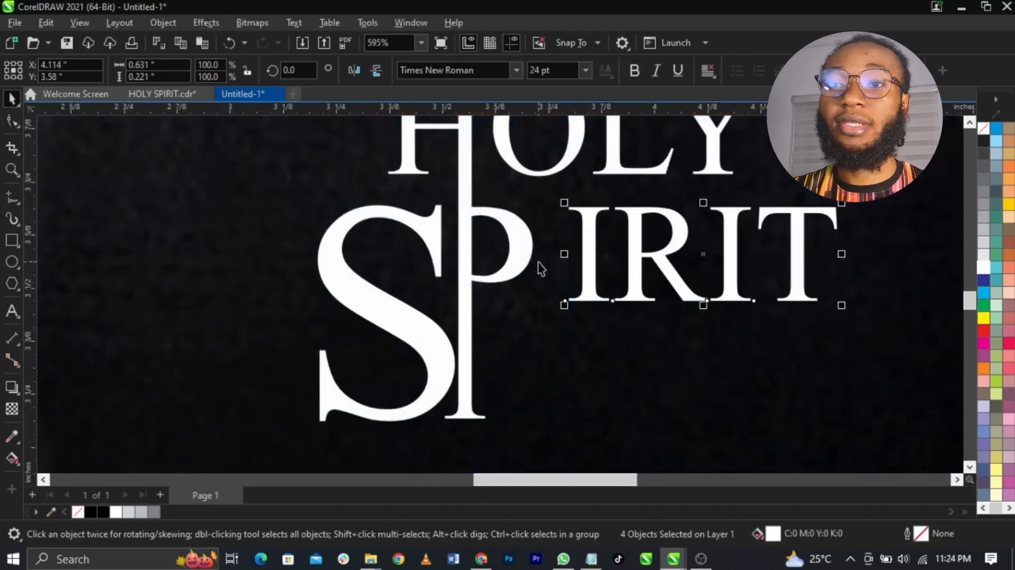
{"action": "left_click", "coordinate": [529, 259]}
{"action": "scroll", "coordinate": [528, 259], "scroll_direction": "up", "scroll_amount": 1}
{"action": "left_click_drag", "start_coordinate": [544, 300], "coordinate": [560, 310]}
{"action": "scroll", "coordinate": [545, 275], "scroll_direction": "down", "scroll_amount": 1}
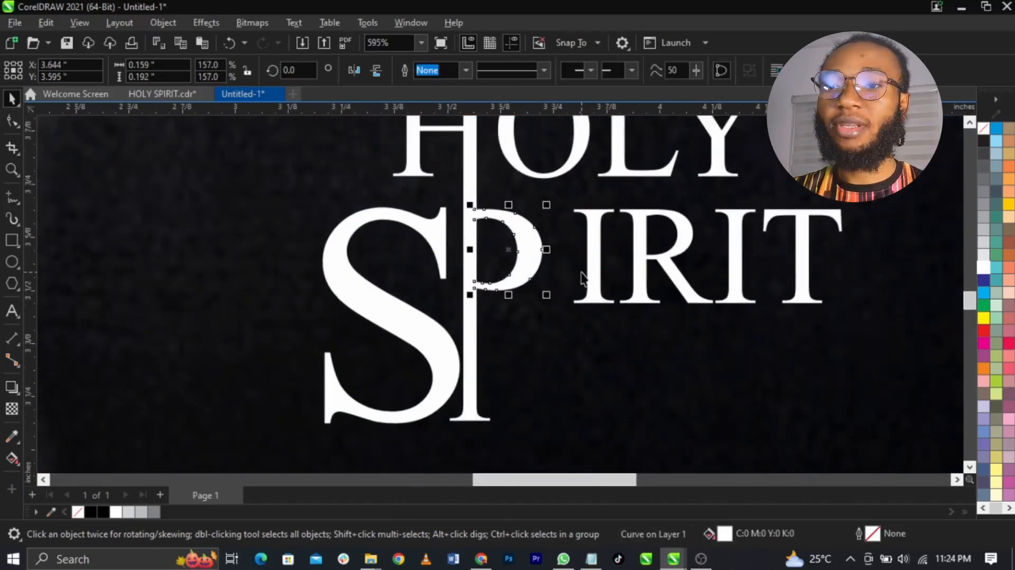
Shrink the first I and the R of SPIRIT to about 12.96 pt and place them directly beneath the P's bowl
{"action": "left_click", "coordinate": [587, 274]}
{"action": "left_click", "coordinate": [669, 270], "text": "shift"}
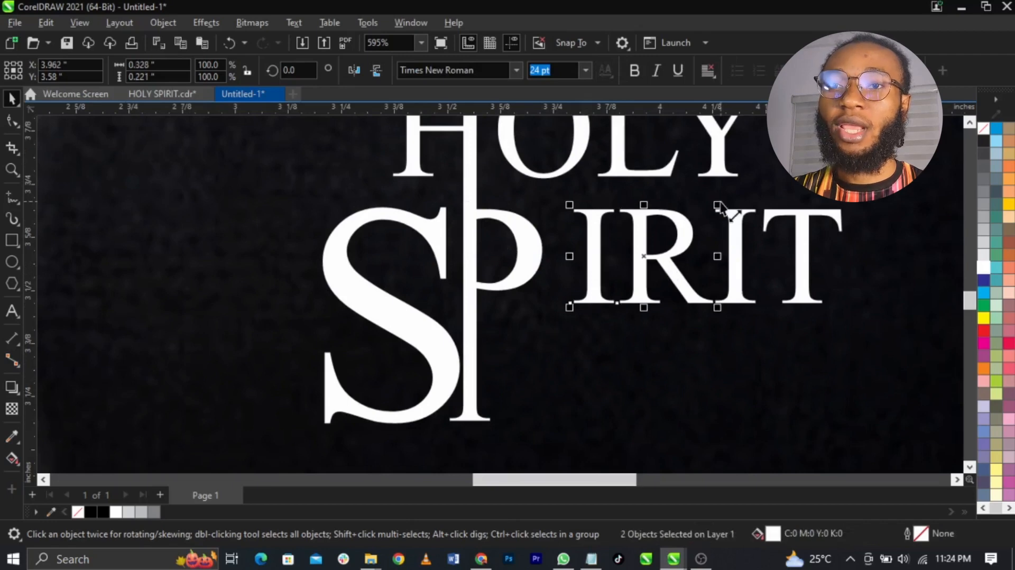
{"action": "left_click_drag", "start_coordinate": [719, 209], "coordinate": [509, 318]}
{"action": "mouse_move", "coordinate": [564, 358]}
{"action": "left_mouse_down"}
{"action": "mouse_move", "coordinate": [591, 385]}
{"action": "mouse_move", "coordinate": [569, 377]}
{"action": "left_mouse_up"}
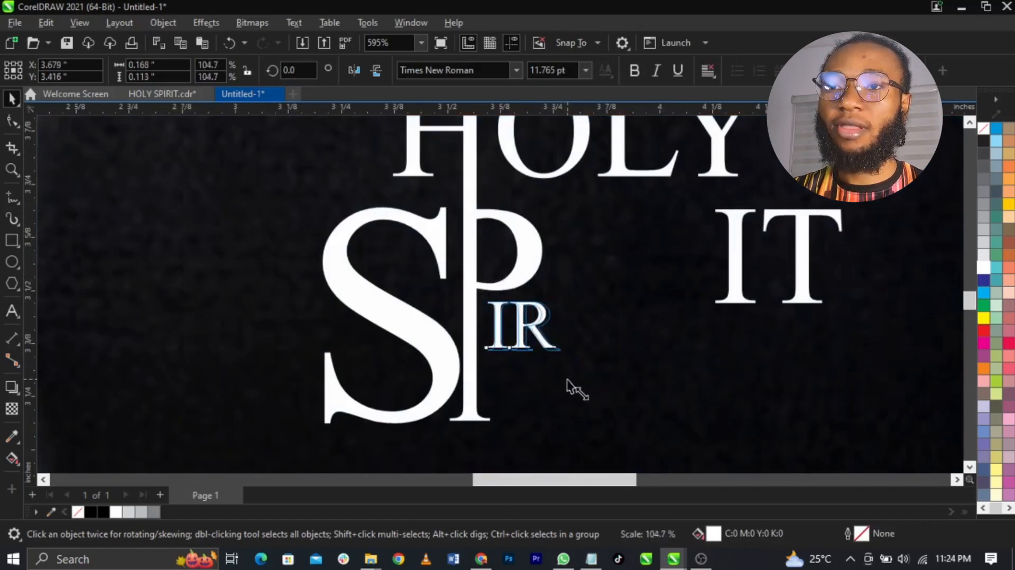
Scale the O of HOLY down towards its lower left so it sits small beside the H's stem
{"action": "scroll", "coordinate": [569, 379], "scroll_direction": "down", "scroll_amount": 4}
{"action": "scroll", "coordinate": [576, 246], "scroll_direction": "up", "scroll_amount": 3}
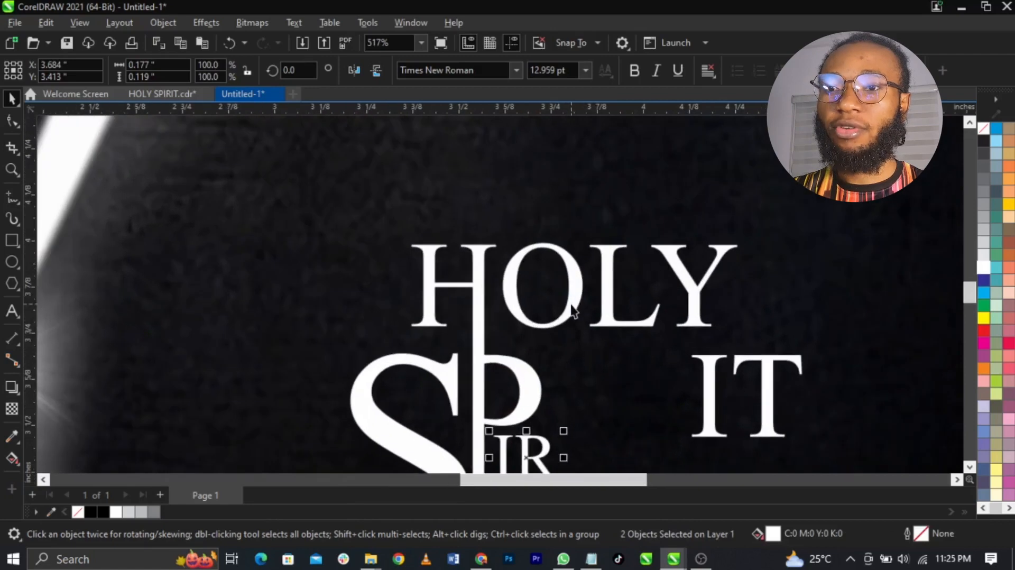
{"action": "left_click", "coordinate": [576, 284]}
{"action": "left_click_drag", "start_coordinate": [587, 239], "coordinate": [532, 303]}
Move the L and Y of HOLY left together, close to the small O, centred at about X 3.941 inches
{"action": "scroll", "coordinate": [589, 276], "scroll_direction": "up", "scroll_amount": 2}
{"action": "left_click", "coordinate": [654, 303]}
{"action": "left_click", "coordinate": [798, 300], "text": "shift"}
{"action": "left_click_drag", "start_coordinate": [798, 300], "coordinate": [726, 302]}
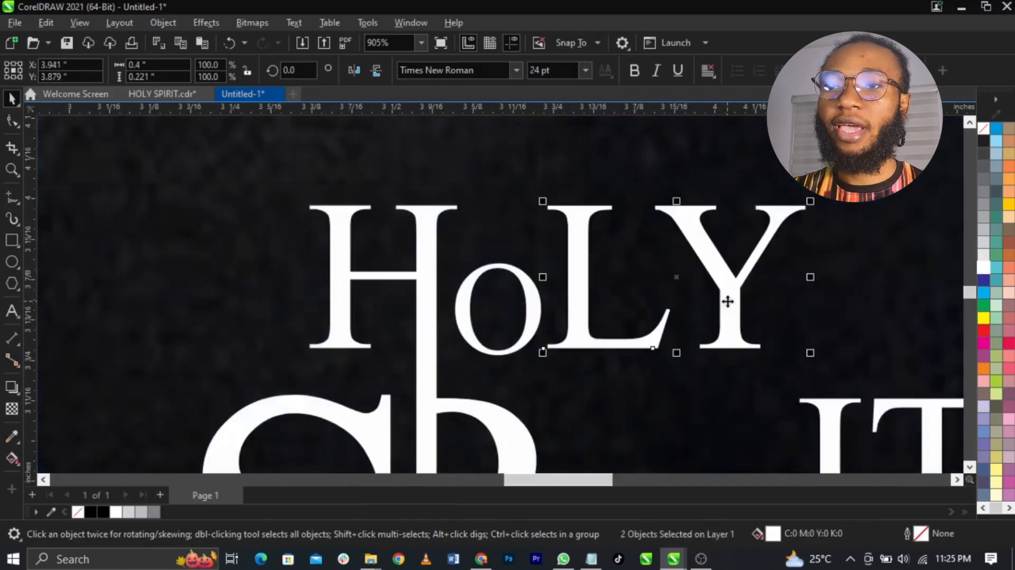
{"action": "left_click", "coordinate": [426, 242], "text": "shift"}
{"action": "left_click", "coordinate": [828, 274]}
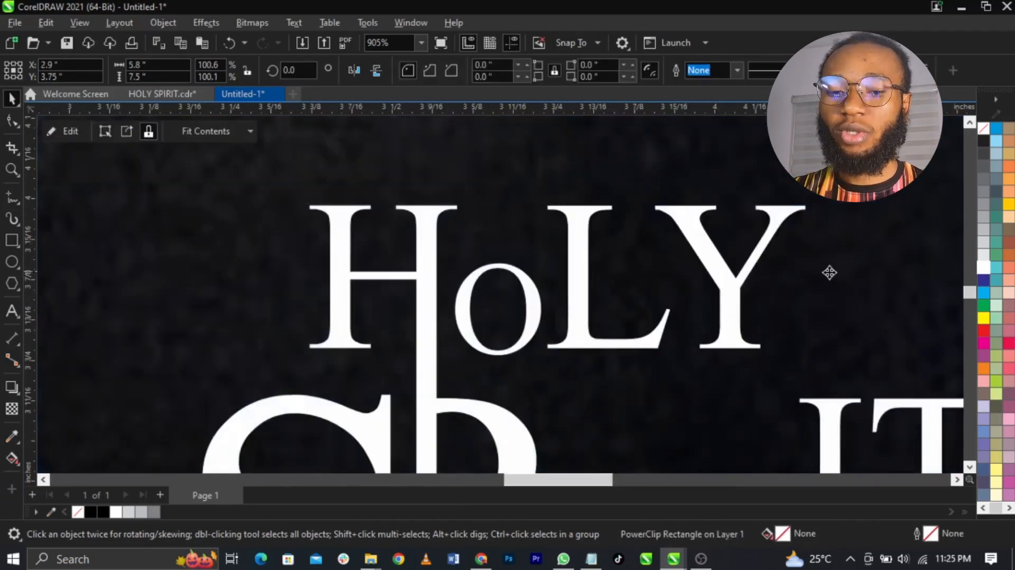
Convert the L of HOLY to curves and extend its foot downward and to the right so it underlines the Y
{"action": "left_click", "coordinate": [587, 233]}
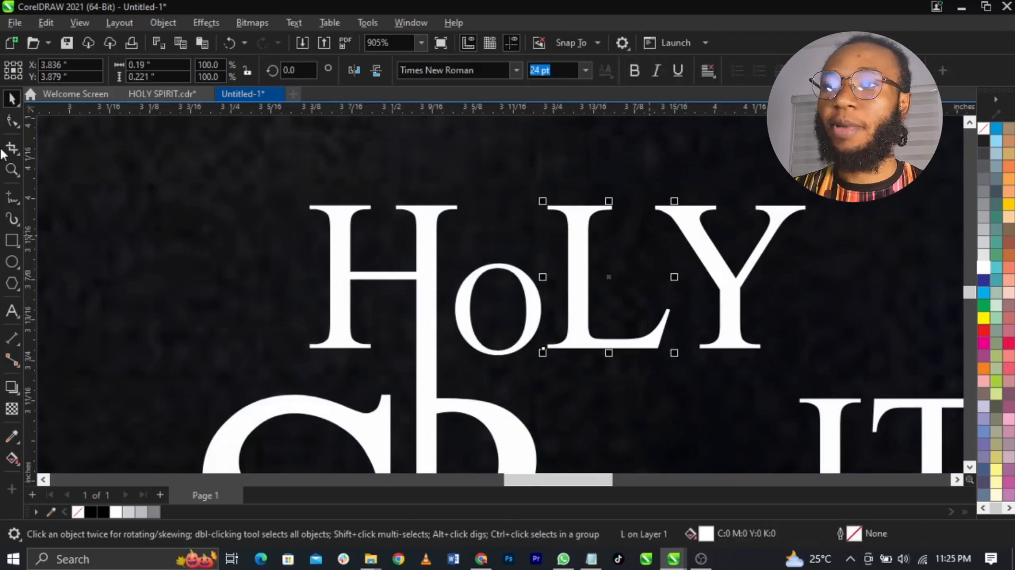
{"action": "left_click", "coordinate": [14, 121]}
{"action": "key", "text": "ctrl+q"}
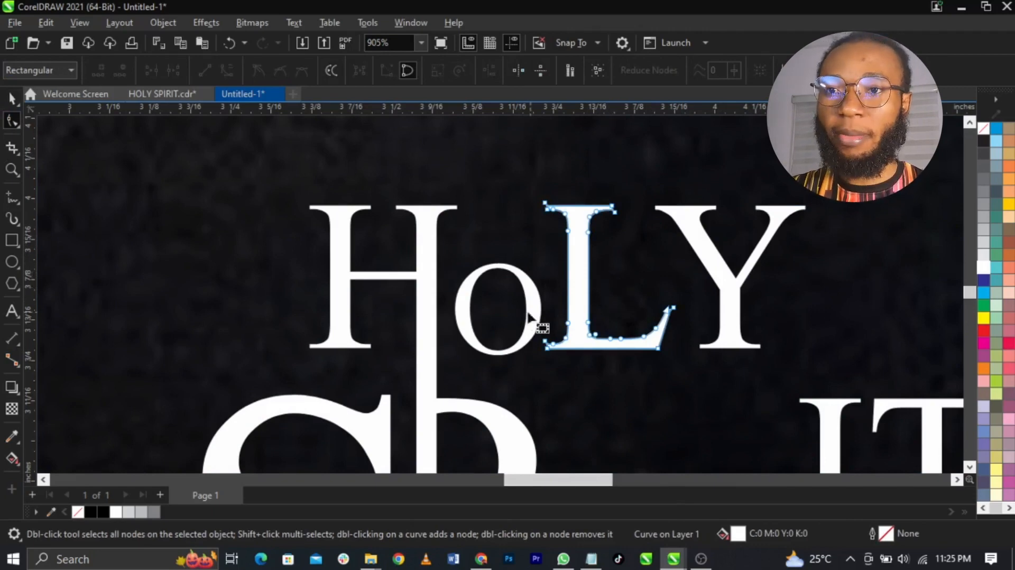
{"action": "left_click_drag", "start_coordinate": [499, 284], "coordinate": [731, 390]}
{"action": "left_click_drag", "start_coordinate": [658, 350], "coordinate": [658, 389]}
{"action": "left_click_drag", "start_coordinate": [598, 310], "coordinate": [731, 408]}
{"action": "left_click_drag", "start_coordinate": [607, 330], "coordinate": [743, 427]}
{"action": "left_click_drag", "start_coordinate": [658, 392], "coordinate": [812, 392]}
{"action": "key", "text": "space"}
Enlarge the Y to about 25.4 pt and nest it inside the extended L at about X 3.967, Y 3.851 inches
{"action": "left_click", "coordinate": [734, 291]}
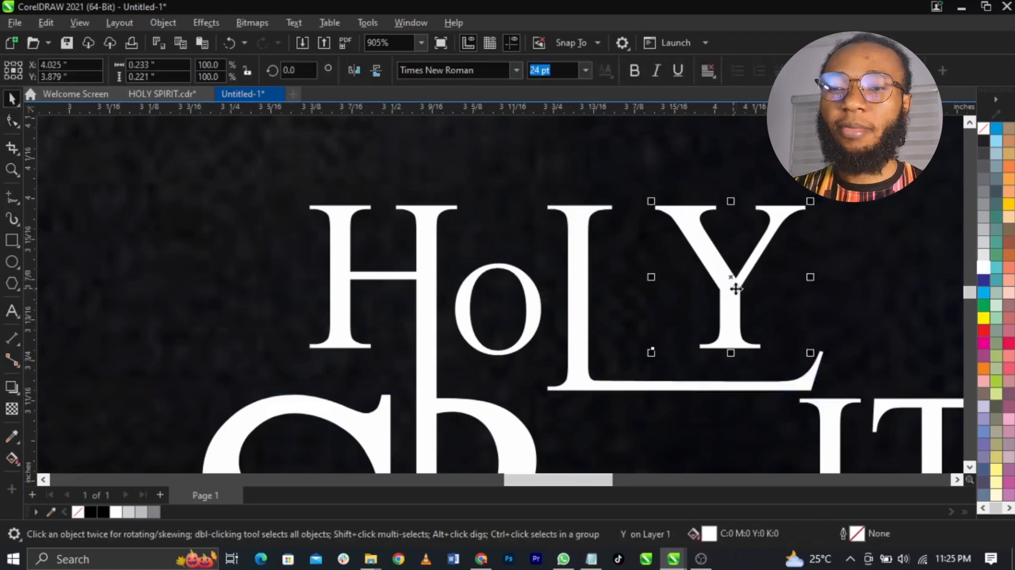
{"action": "left_click_drag", "start_coordinate": [736, 293], "coordinate": [717, 324]}
{"action": "left_click_drag", "start_coordinate": [716, 319], "coordinate": [717, 317]}
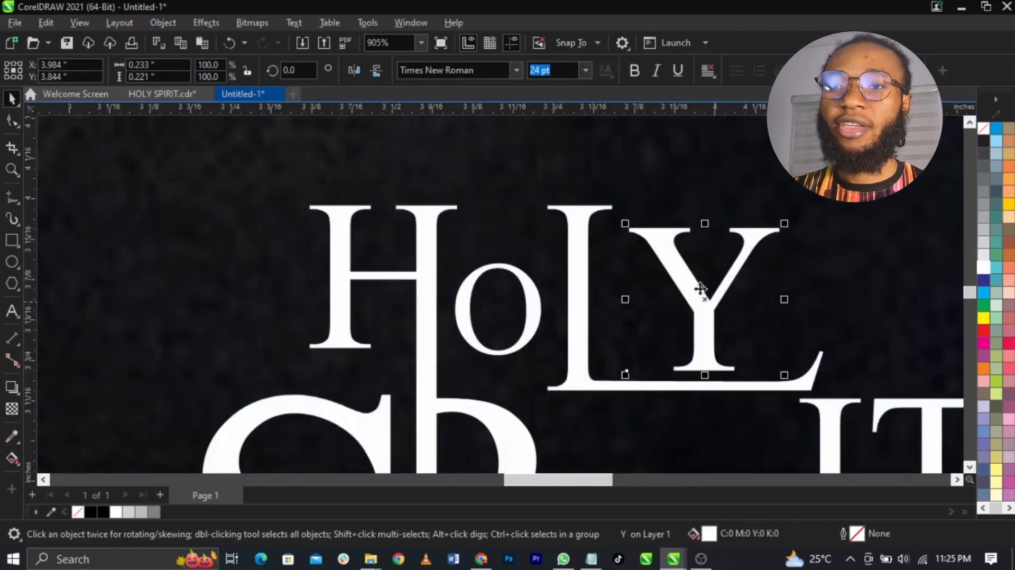
{"action": "left_click_drag", "start_coordinate": [628, 230], "coordinate": [617, 217]}
{"action": "scroll", "coordinate": [668, 301], "scroll_direction": "up", "scroll_amount": 2}
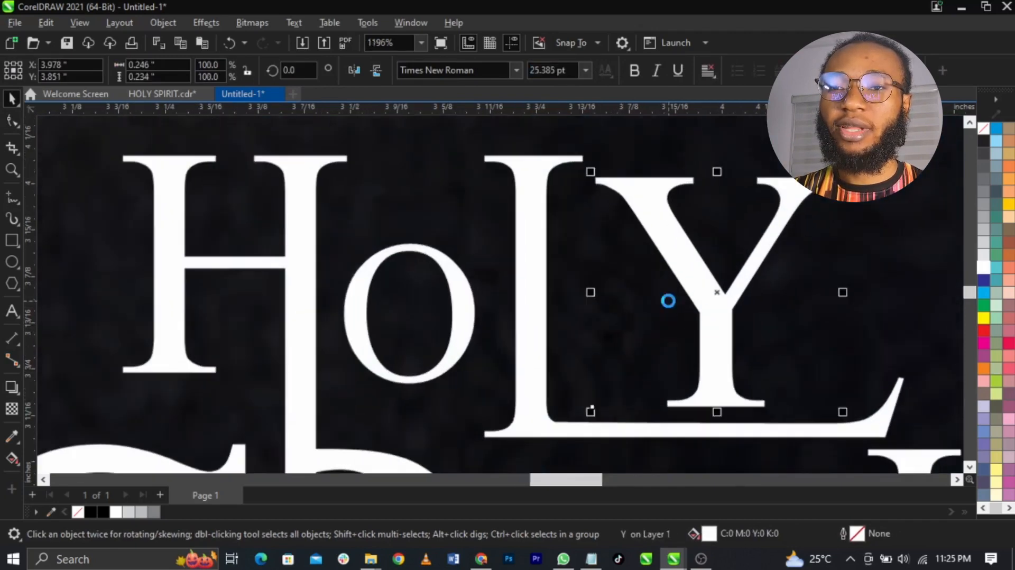
{"action": "left_click_drag", "start_coordinate": [720, 327], "coordinate": [711, 332]}
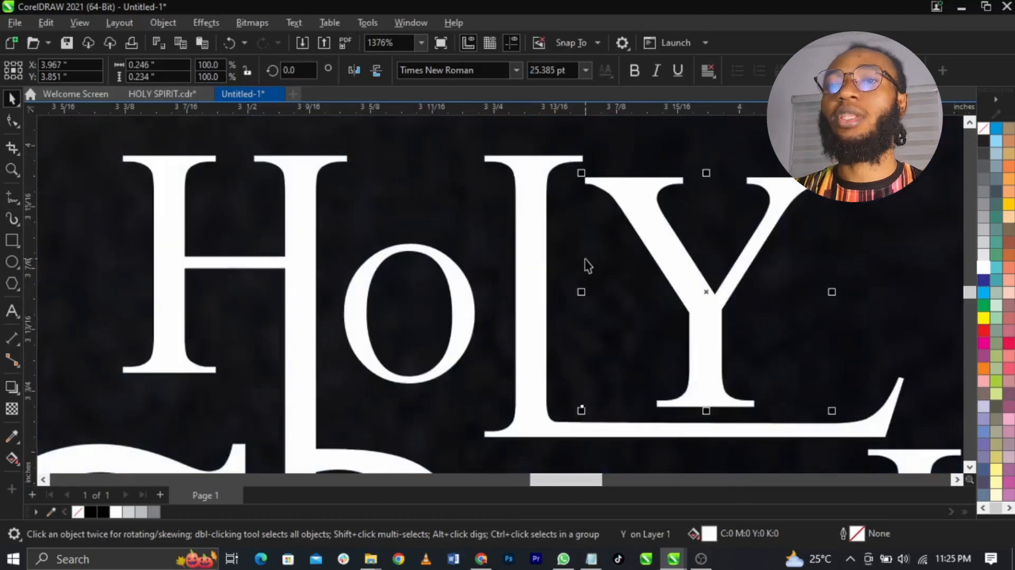
{"action": "scroll", "coordinate": [585, 264], "scroll_direction": "down", "scroll_amount": 4}
{"action": "scroll", "coordinate": [586, 259], "scroll_direction": "down", "scroll_amount": 1}
{"action": "scroll", "coordinate": [634, 219], "scroll_direction": "down", "scroll_amount": 1}
{"action": "key", "text": "z"}
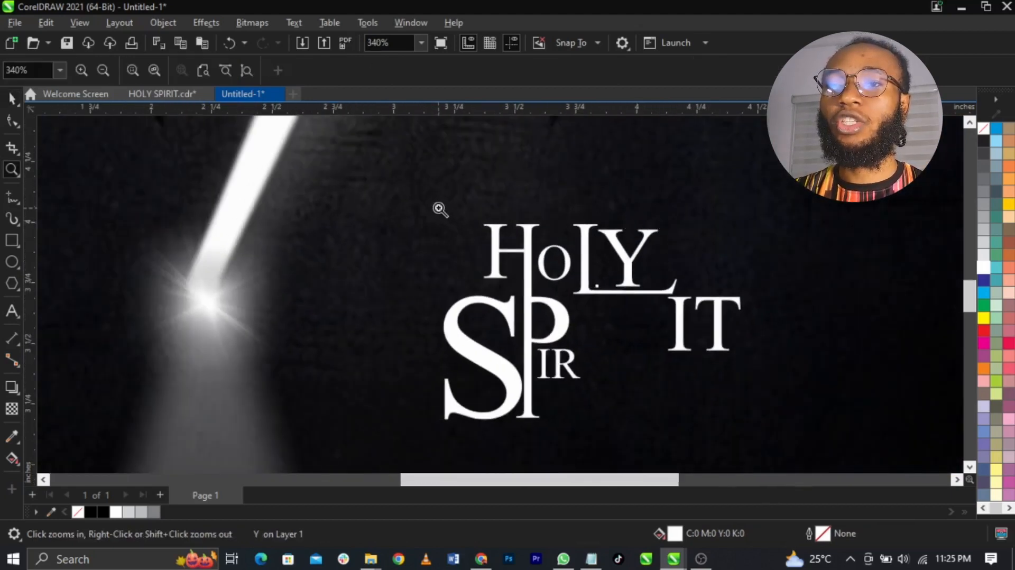
Move the I of the loose IT directly beneath the L's stem, centred at about X 3.788, Y 3.58 inches
{"action": "left_click_drag", "start_coordinate": [438, 208], "coordinate": [764, 415]}
{"action": "key", "text": "space"}
{"action": "scroll", "coordinate": [553, 240], "scroll_direction": "down", "scroll_amount": 1}
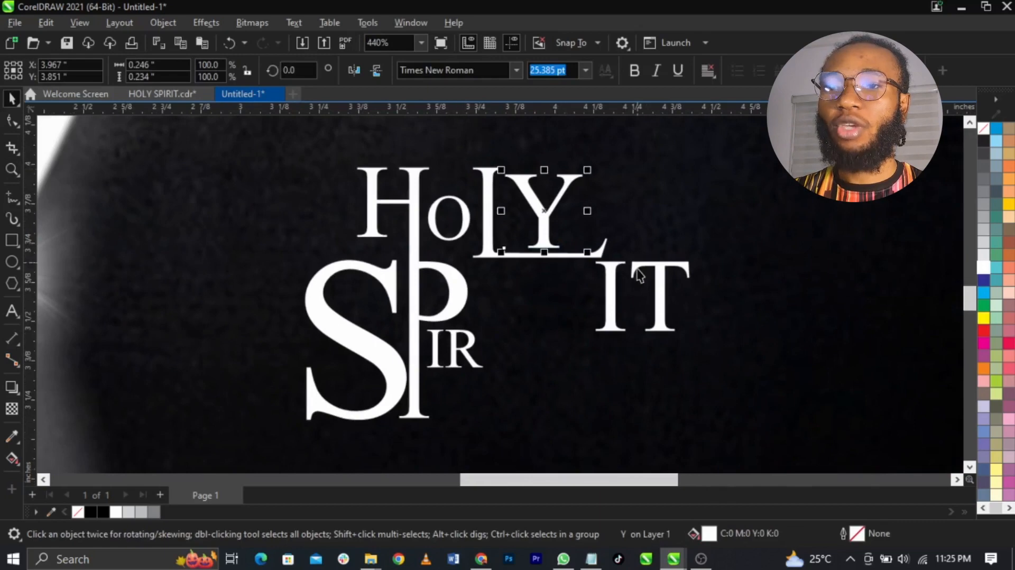
{"action": "left_click", "coordinate": [611, 288]}
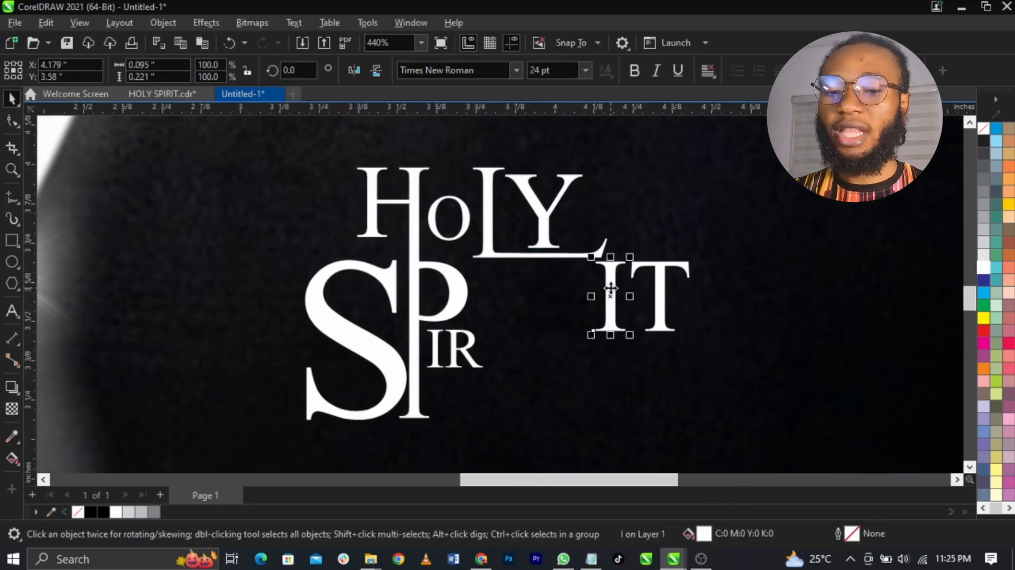
{"action": "left_click_drag", "start_coordinate": [610, 288], "coordinate": [487, 308]}
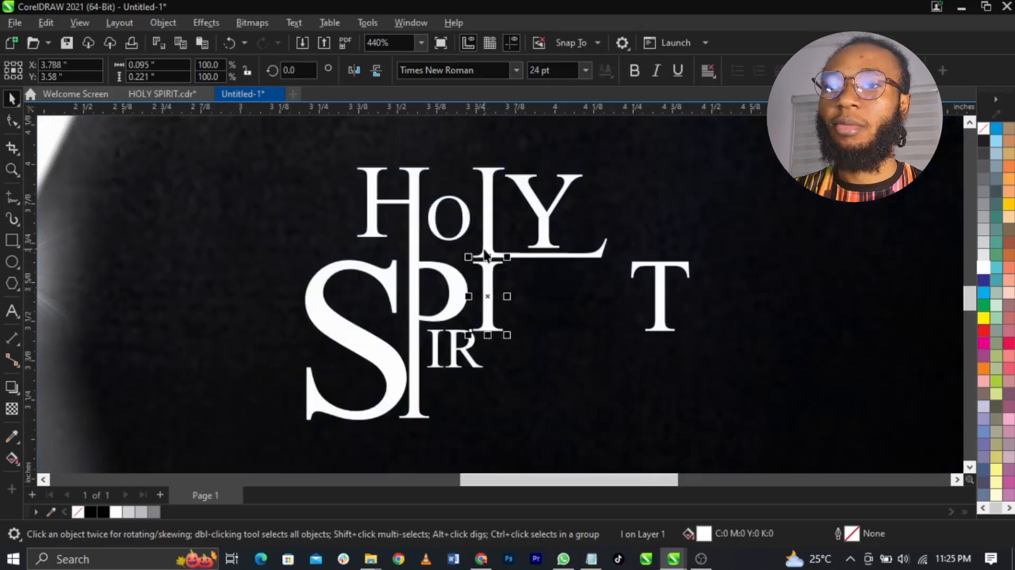
{"action": "left_click", "coordinate": [484, 249], "text": "shift"}
{"action": "left_click", "coordinate": [547, 337]}
{"action": "left_click", "coordinate": [488, 296]}
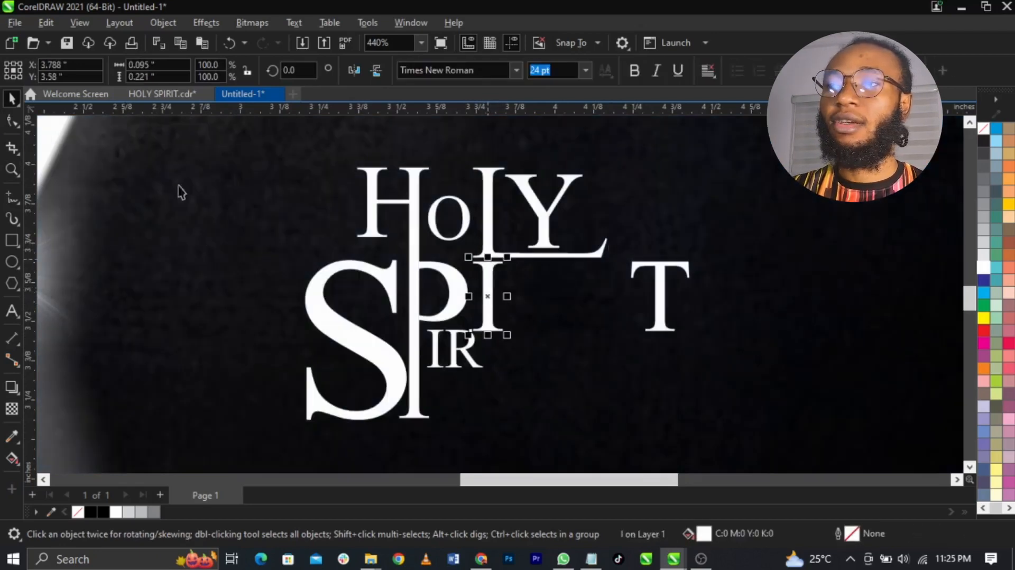
Convert the I beneath the L to curves and open it for node editing
{"action": "left_click", "coordinate": [9, 121]}
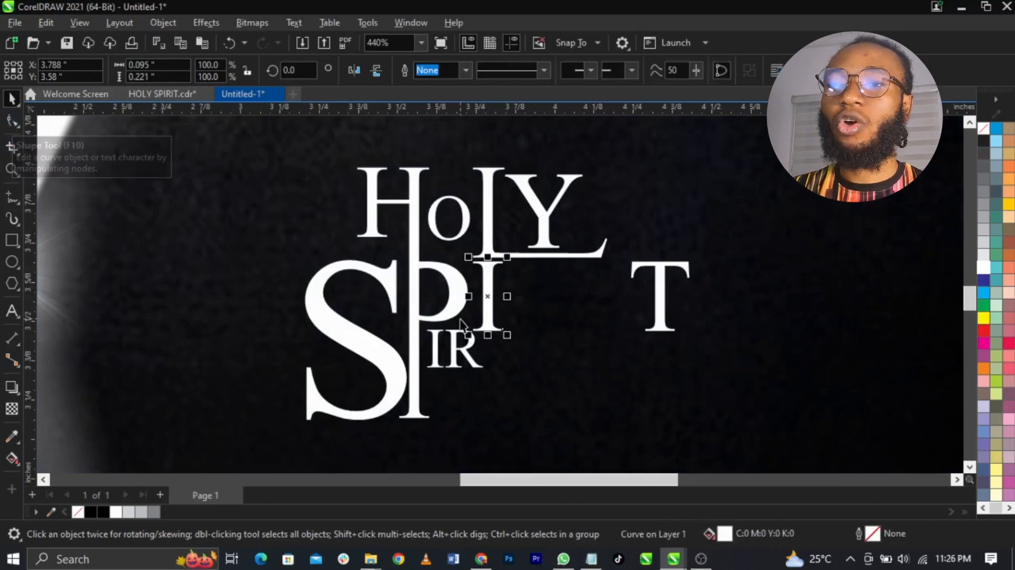
{"action": "scroll", "coordinate": [460, 319], "scroll_direction": "up", "scroll_amount": 2}
{"action": "key", "text": "ctrl+z"}
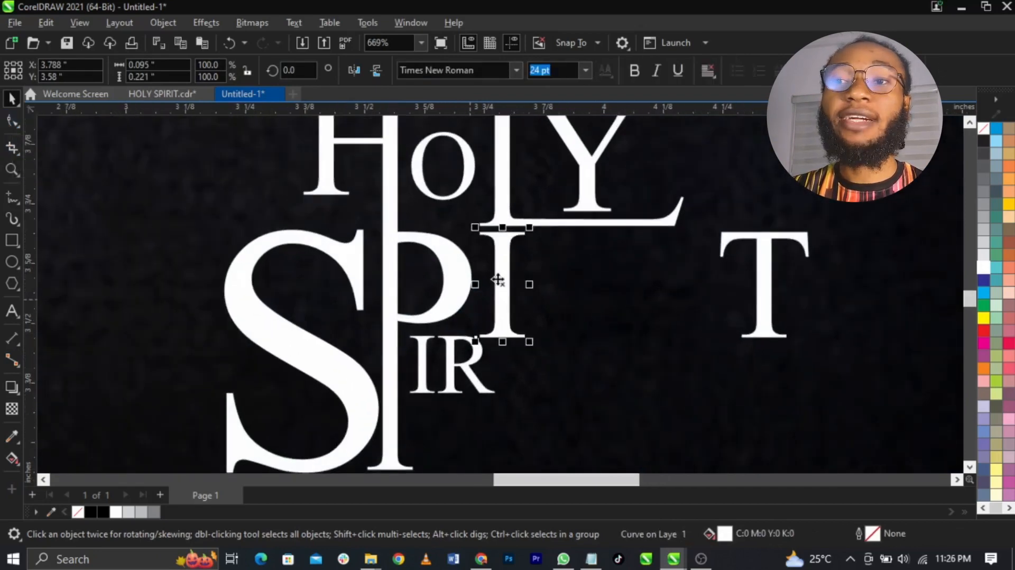
{"action": "right_click", "coordinate": [503, 286]}
{"action": "left_click", "coordinate": [545, 226]}
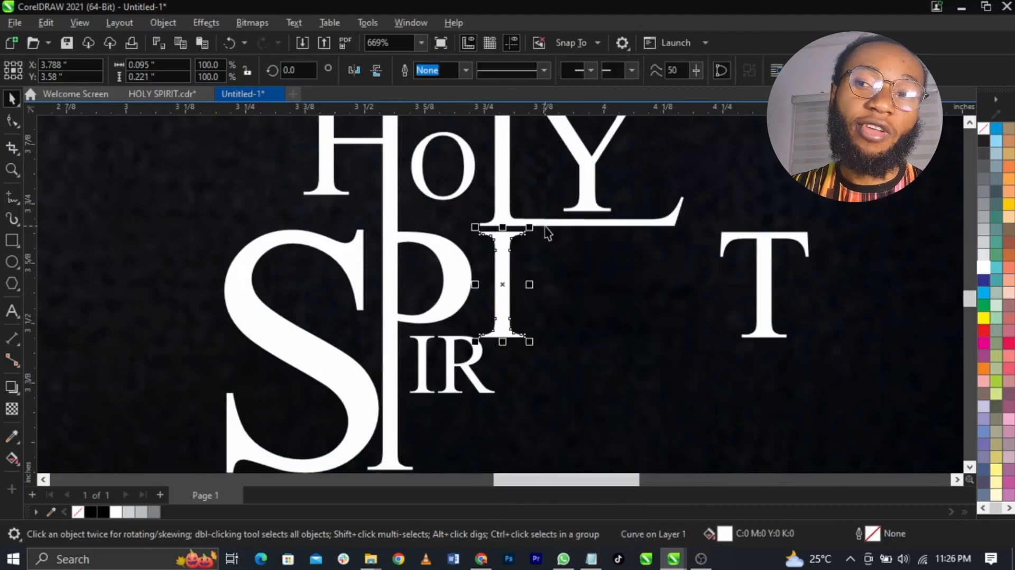
{"action": "right_click", "coordinate": [505, 265]}
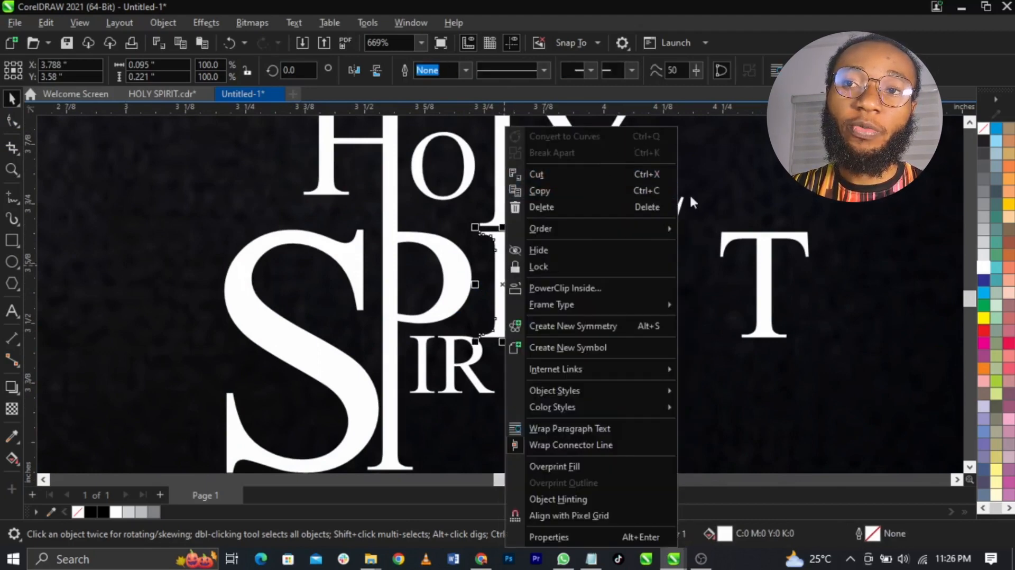
{"action": "key", "text": "Escape"}
{"action": "key", "text": "F10"}
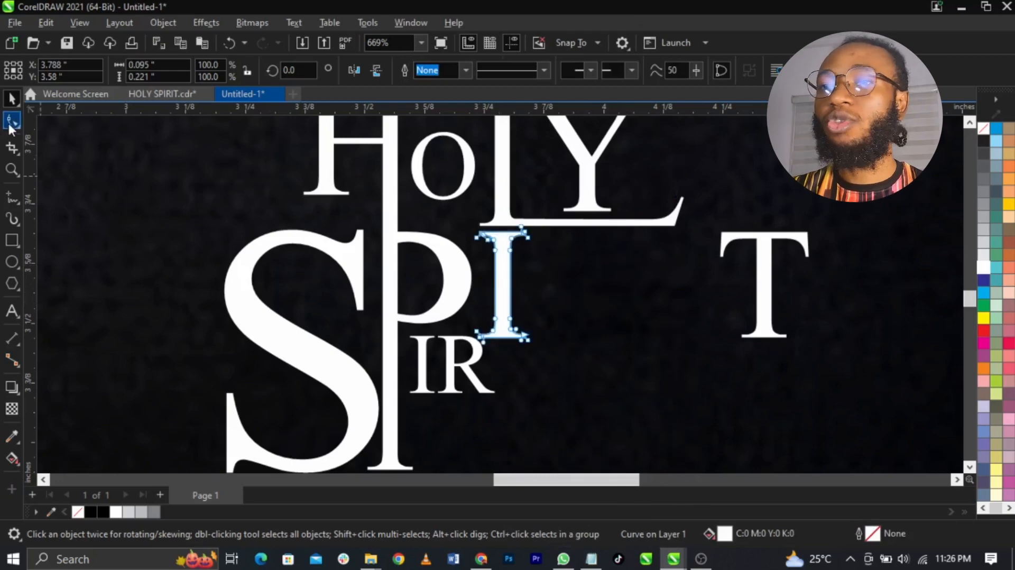
Try to lengthen the I beneath the L by moving its foot nodes downward
{"action": "left_click_drag", "start_coordinate": [482, 292], "coordinate": [562, 389]}
{"action": "scroll", "coordinate": [560, 285], "scroll_direction": "down", "scroll_amount": 1}
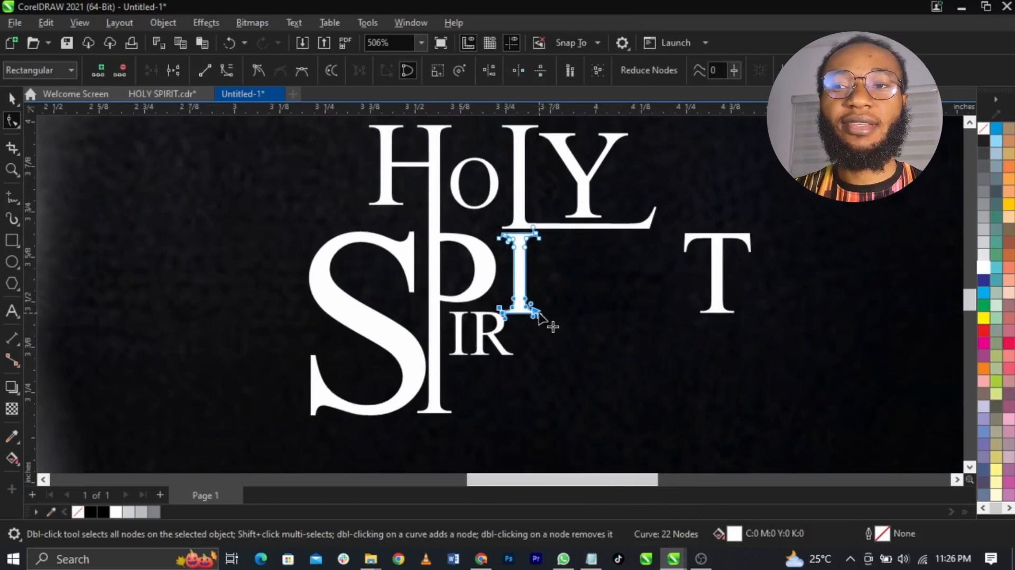
{"action": "left_click_drag", "start_coordinate": [539, 314], "coordinate": [530, 394]}
{"action": "scroll", "coordinate": [549, 310], "scroll_direction": "up", "scroll_amount": 4}
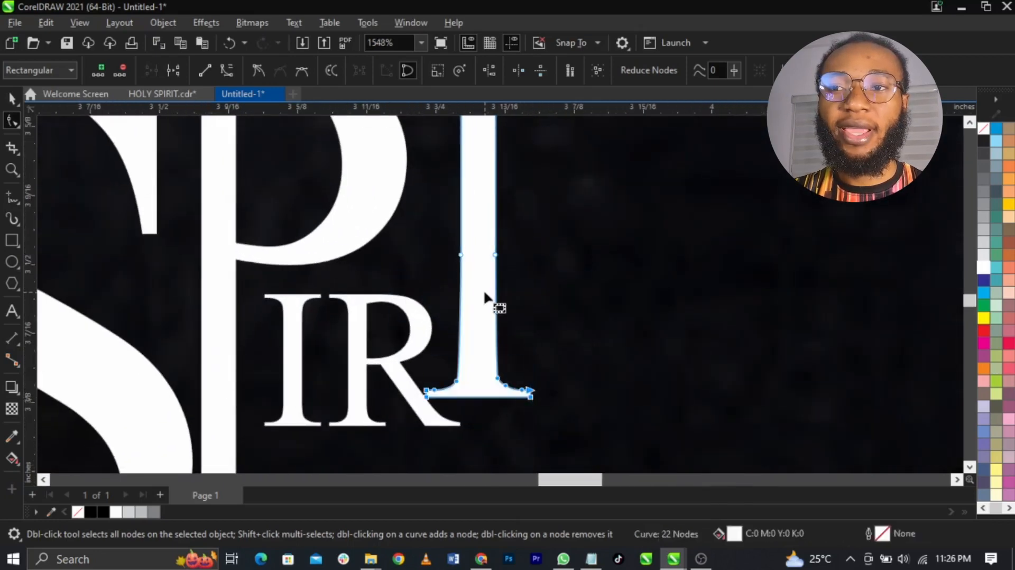
{"action": "key", "text": "ctrl+z"}
Stretch the I beneath the L downward by about 0.275 inches to line its foot up with the base of the P
{"action": "left_click_drag", "start_coordinate": [421, 156], "coordinate": [535, 373]}
{"action": "scroll", "coordinate": [523, 313], "scroll_direction": "down", "scroll_amount": 1}
{"action": "scroll", "coordinate": [522, 315], "scroll_direction": "down", "scroll_amount": 1}
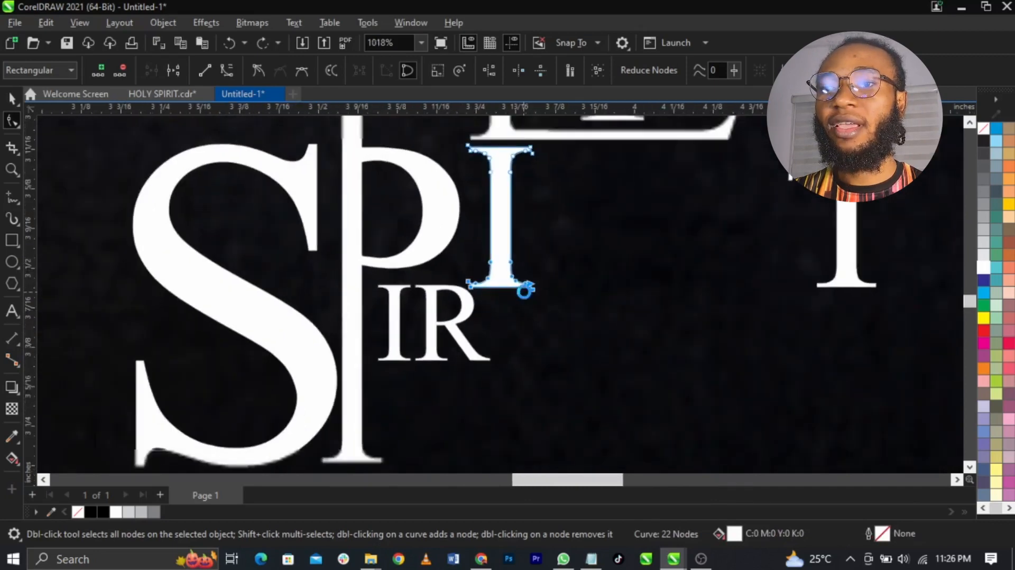
{"action": "left_click_drag", "start_coordinate": [528, 293], "coordinate": [533, 442]}
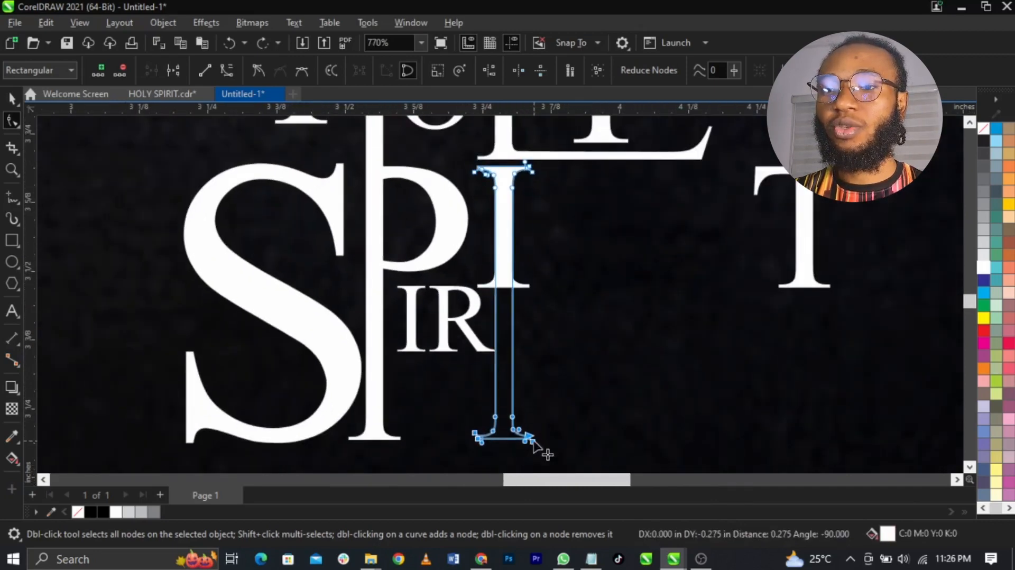
{"action": "key", "text": "space"}
{"action": "scroll", "coordinate": [533, 398], "scroll_direction": "down", "scroll_amount": 1}
{"action": "left_click", "coordinate": [551, 386]}
Shift the small I and R together slightly left, between the P's stem and the long I
{"action": "scroll", "coordinate": [496, 360], "scroll_direction": "up", "scroll_amount": 3}
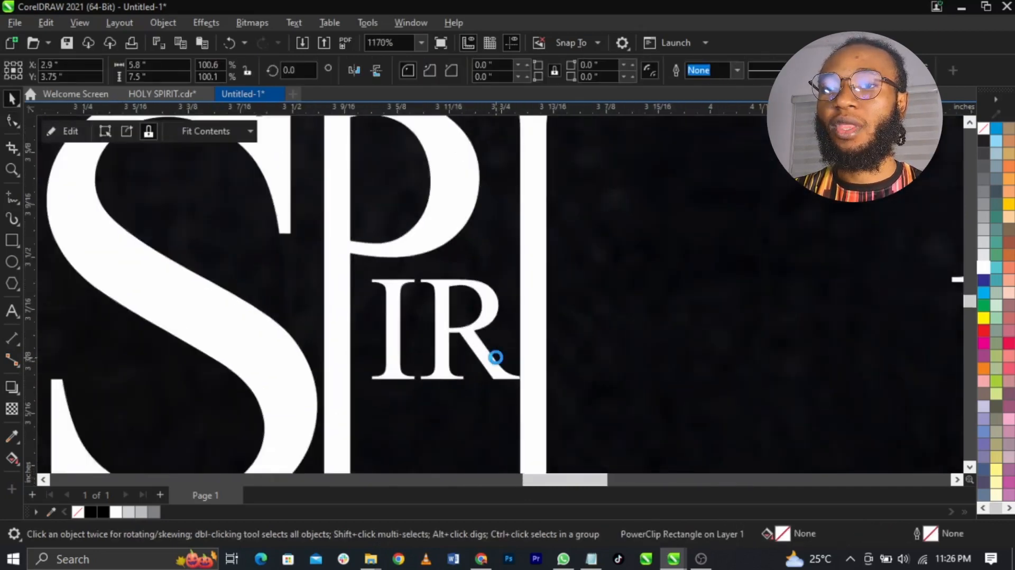
{"action": "left_click", "coordinate": [485, 378]}
{"action": "left_click", "coordinate": [372, 362], "text": "shift"}
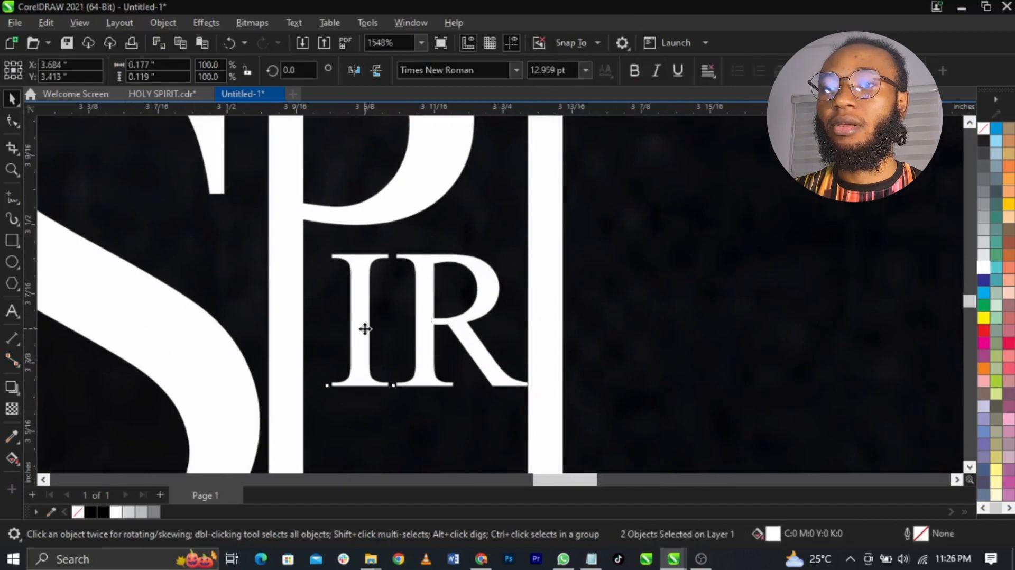
{"action": "mouse_move", "coordinate": [363, 329]}
{"action": "left_mouse_down"}
{"action": "mouse_move", "coordinate": [358, 339]}
{"action": "mouse_move", "coordinate": [352, 328]}
{"action": "left_mouse_up"}
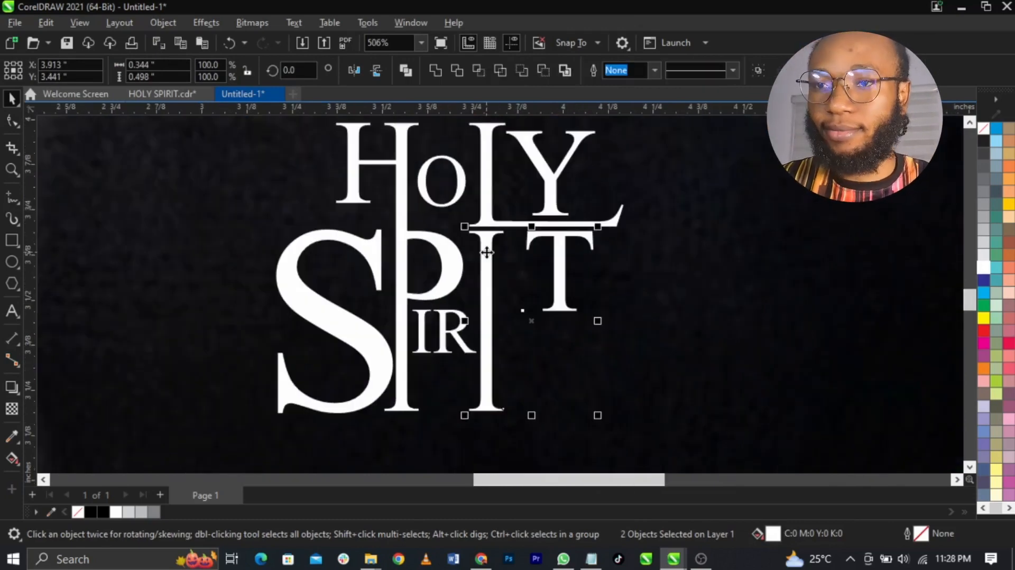
Convert the T to curves and extend its stem down to the base of the long I, about 0.493 inches tall overall
{"action": "left_click", "coordinate": [6, 123]}
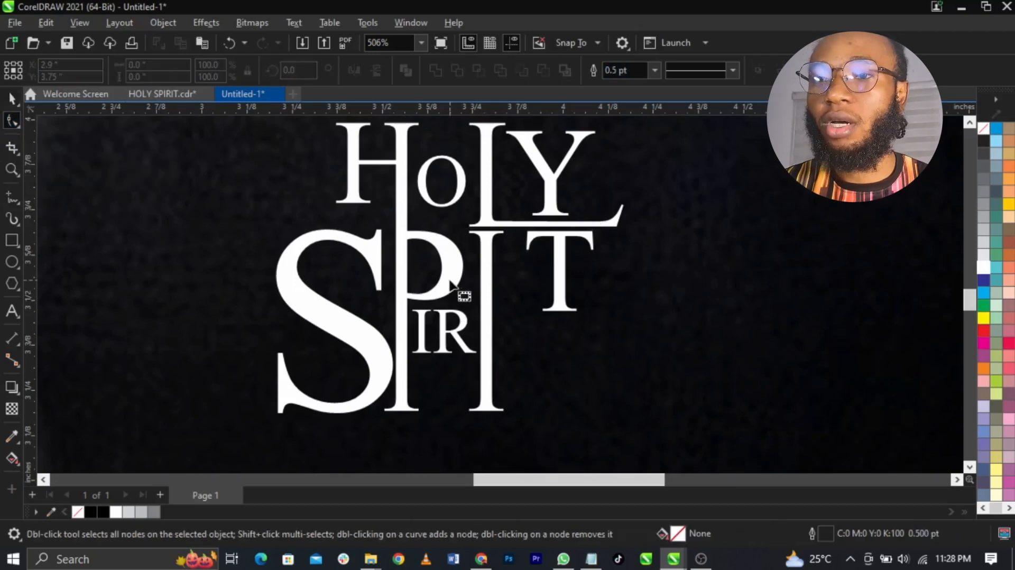
{"action": "left_click", "coordinate": [555, 310]}
{"action": "key", "text": "ctrl+q"}
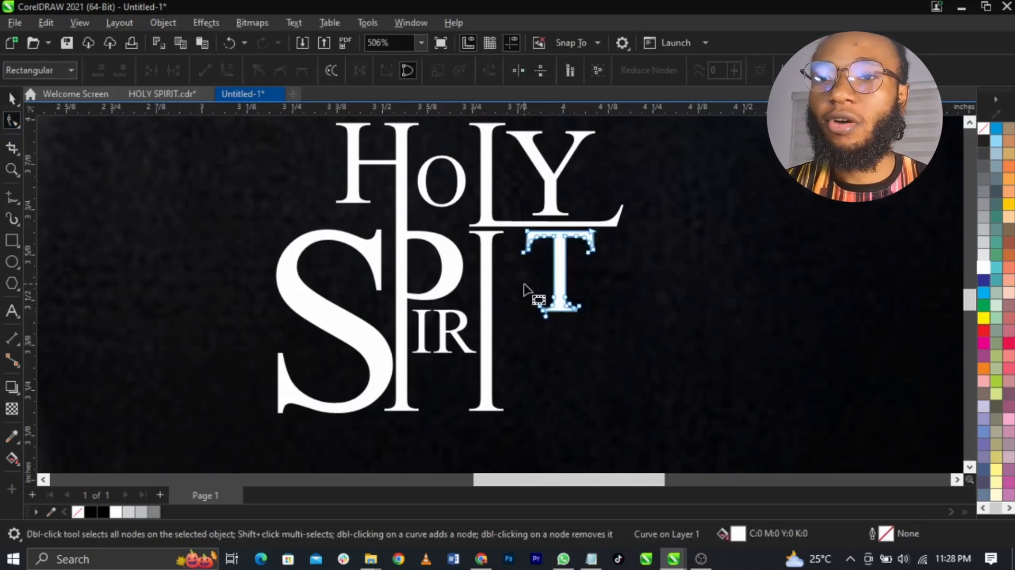
{"action": "left_click_drag", "start_coordinate": [581, 308], "coordinate": [580, 406]}
{"action": "key", "text": "space"}
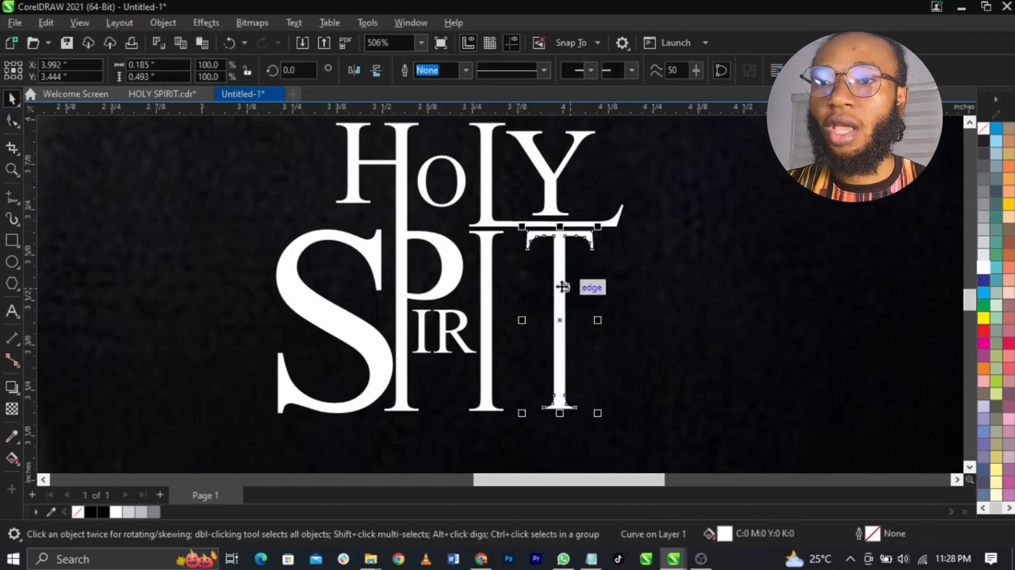
Shorten the L's extended foot toward the T's right edge, making the letter about 0.385 inches wide
{"action": "scroll", "coordinate": [551, 236], "scroll_direction": "up", "scroll_amount": 1}
{"action": "scroll", "coordinate": [561, 257], "scroll_direction": "down", "scroll_amount": 1}
{"action": "scroll", "coordinate": [592, 236], "scroll_direction": "up", "scroll_amount": 3}
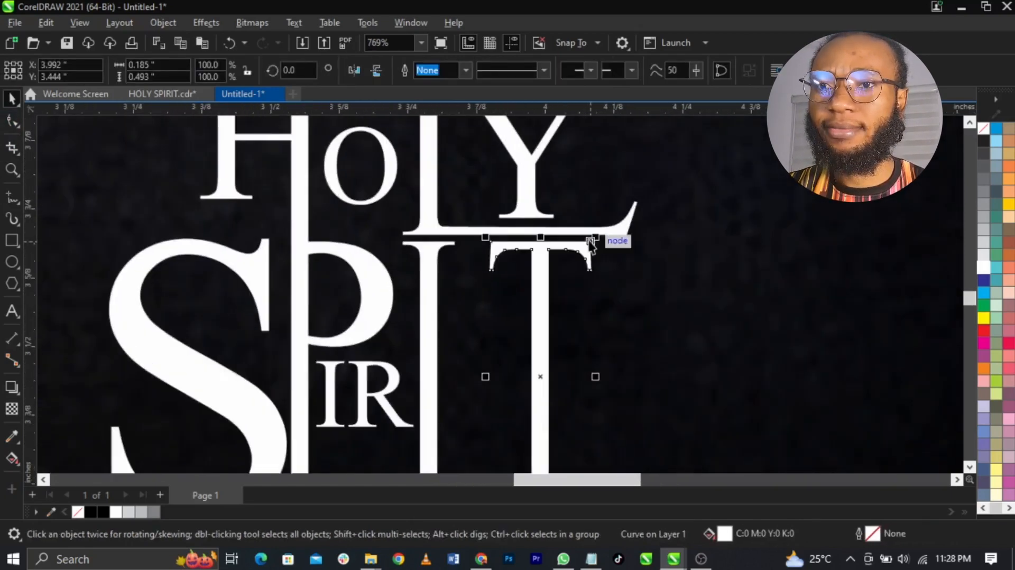
{"action": "left_click", "coordinate": [638, 218]}
{"action": "key", "text": "F10"}
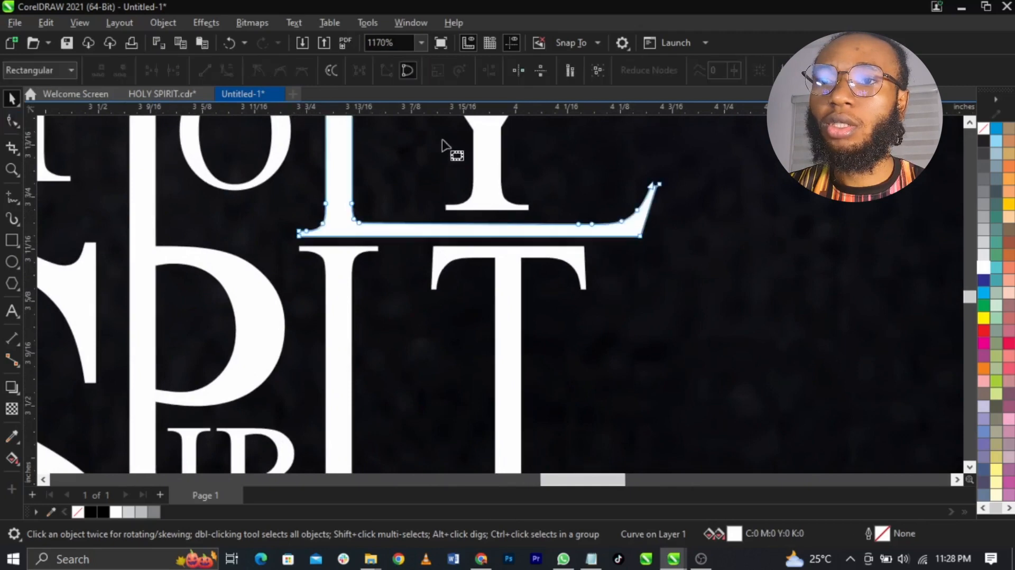
{"action": "left_click_drag", "start_coordinate": [640, 236], "coordinate": [606, 237]}
{"action": "key", "text": "space"}
Group all the letters of the interlocking HOLY SPIRIT title into one object
{"action": "scroll", "coordinate": [607, 233], "scroll_direction": "down", "scroll_amount": 6}
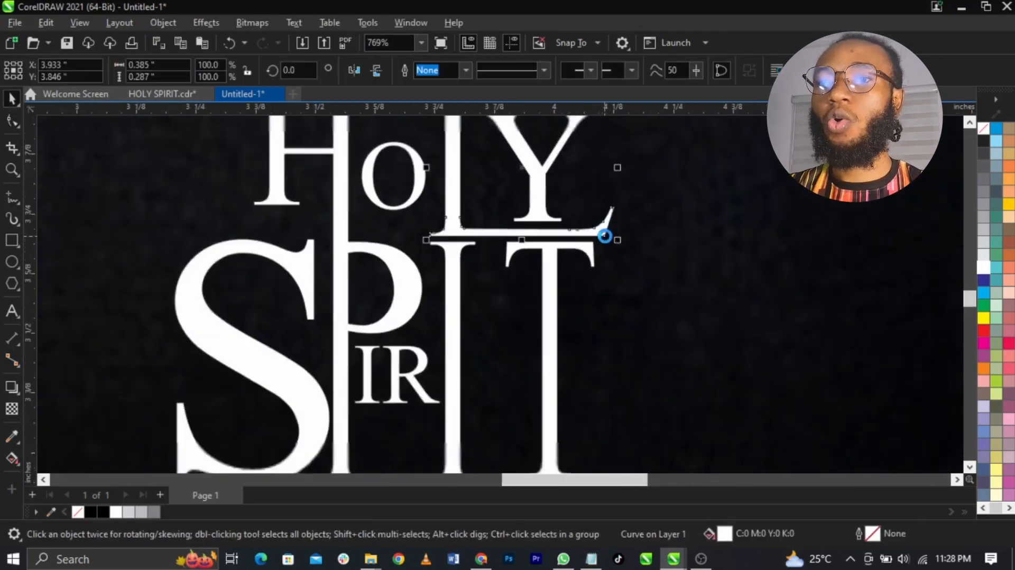
{"action": "scroll", "coordinate": [721, 244], "scroll_direction": "down", "scroll_amount": 4}
{"action": "left_click_drag", "start_coordinate": [809, 214], "coordinate": [479, 307]}
{"action": "key", "text": "ctrl+g"}
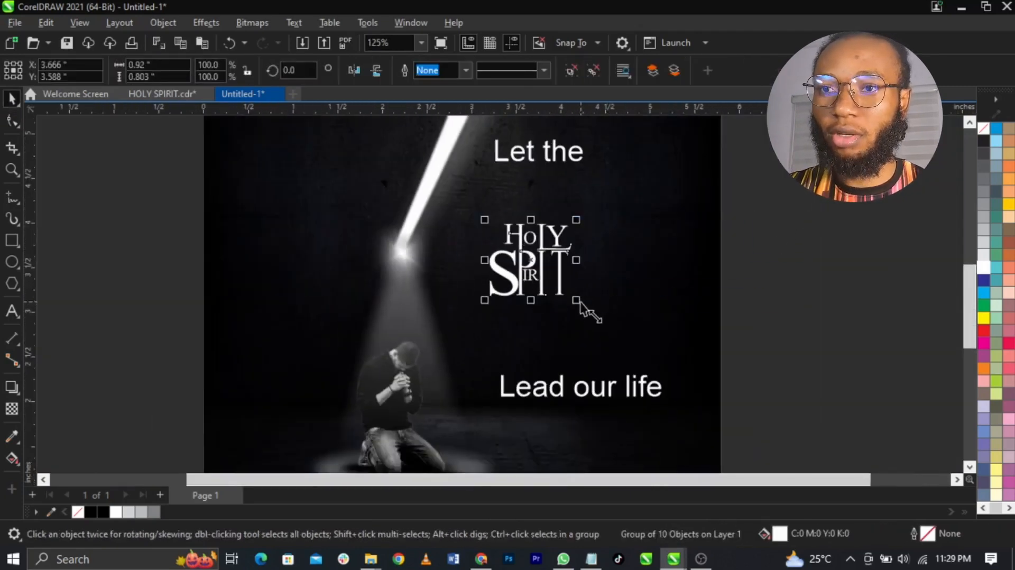
Enlarge the HOLY SPIRIT group to about 1.664 by 1.453 inches and centre it at about X 4.199, Y 3.499 inches
{"action": "left_click_drag", "start_coordinate": [577, 300], "coordinate": [639, 356]}
{"action": "left_click_drag", "start_coordinate": [600, 280], "coordinate": [618, 264]}
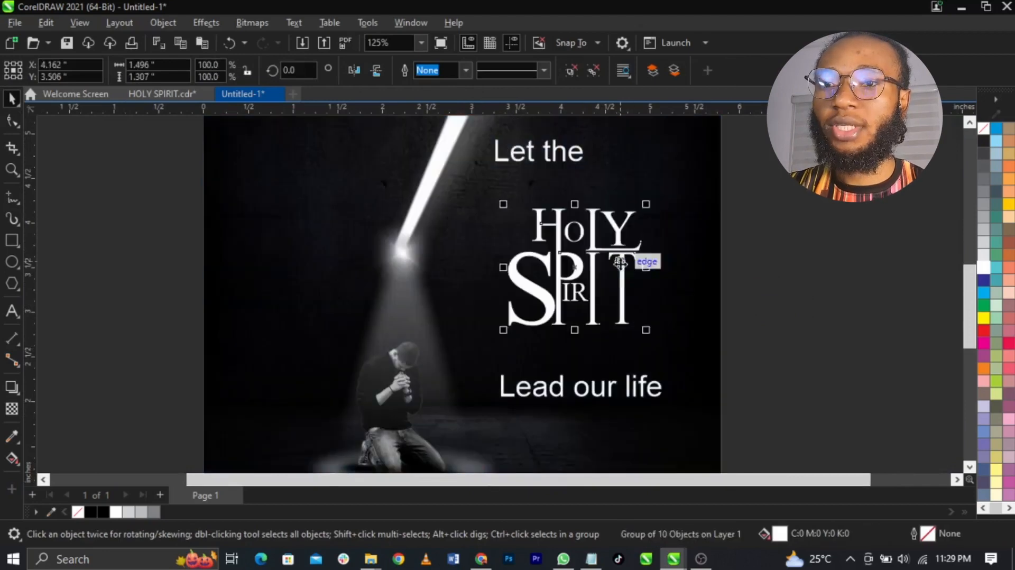
{"action": "left_click_drag", "start_coordinate": [646, 332], "coordinate": [654, 346]}
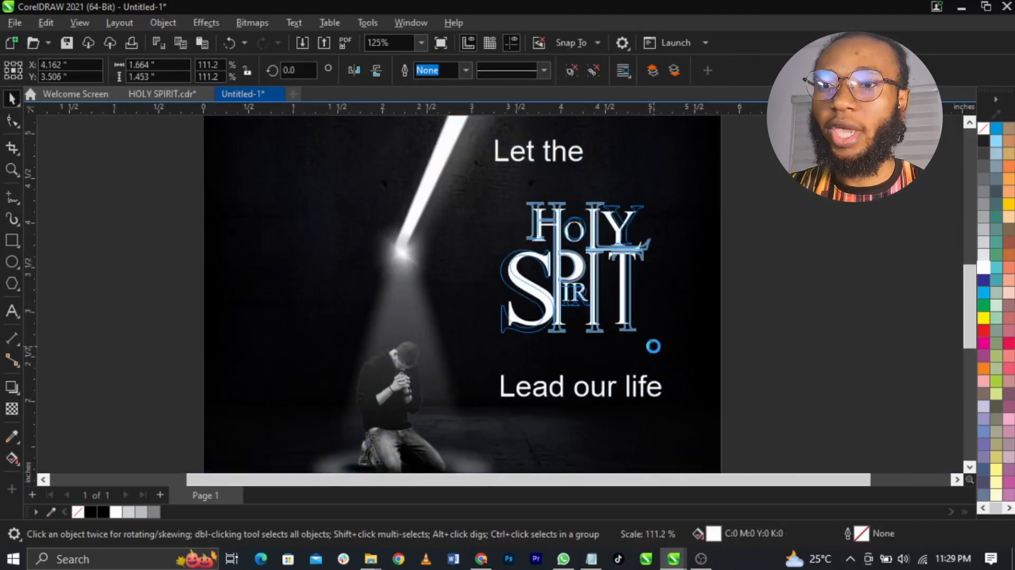
{"action": "scroll", "coordinate": [601, 261], "scroll_direction": "up", "scroll_amount": 3}
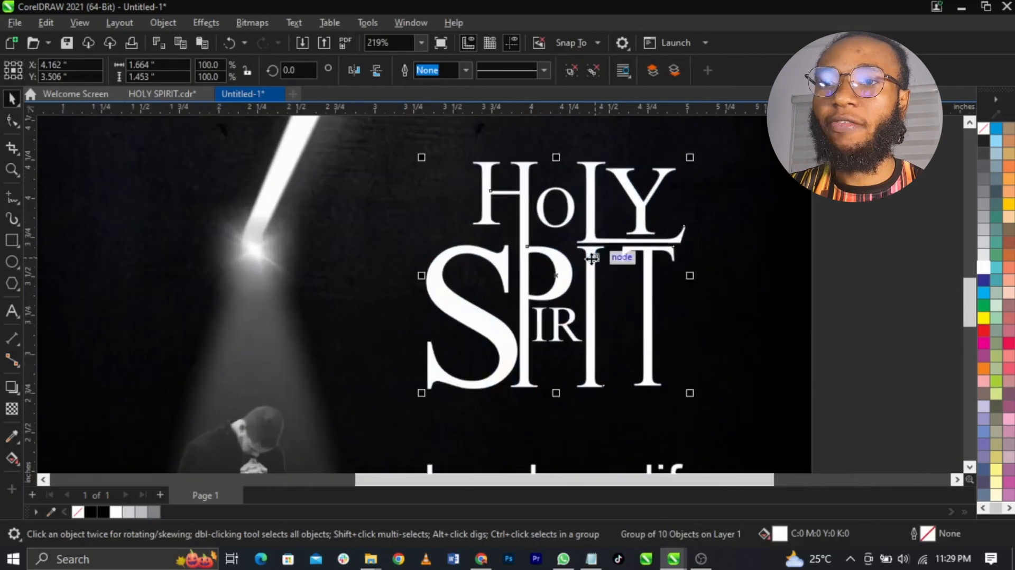
{"action": "mouse_move", "coordinate": [595, 257]}
{"action": "left_mouse_down"}
{"action": "mouse_move", "coordinate": [612, 257]}
{"action": "mouse_move", "coordinate": [602, 258]}
{"action": "left_mouse_up"}
{"action": "left_click", "coordinate": [607, 261]}
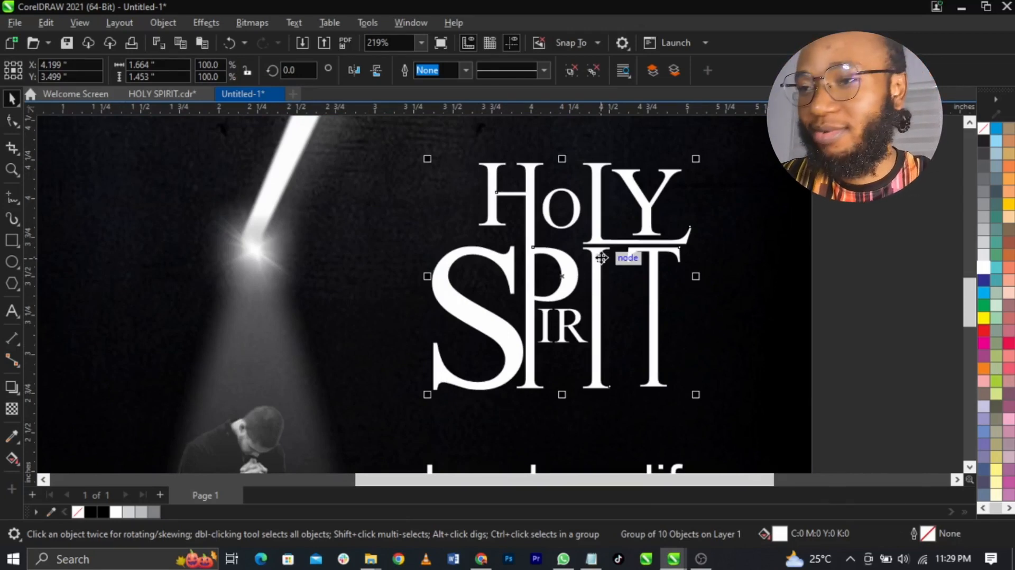
{"action": "right_click", "coordinate": [602, 258]}
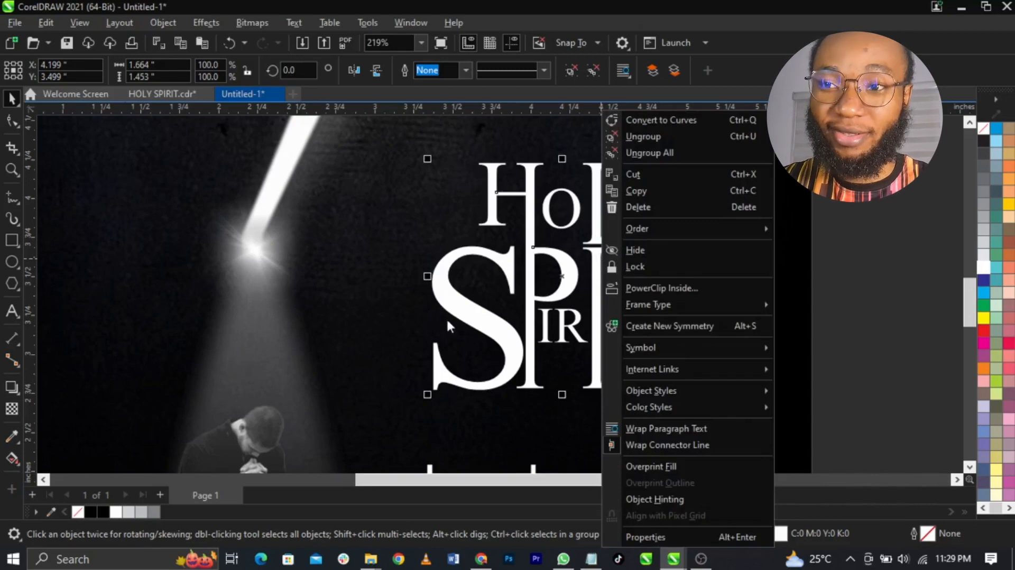
{"action": "left_click", "coordinate": [502, 321]}
{"action": "left_click", "coordinate": [491, 298]}
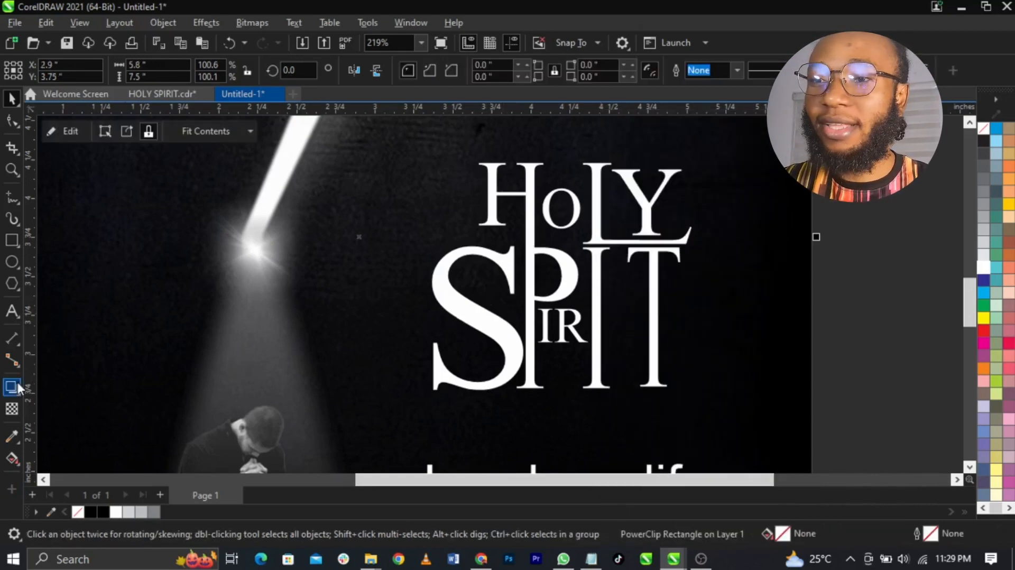
Add a drop shadow to the HOLY SPIRIT group, running horizontally from the S across to the T's far edge
{"action": "left_click", "coordinate": [460, 320]}
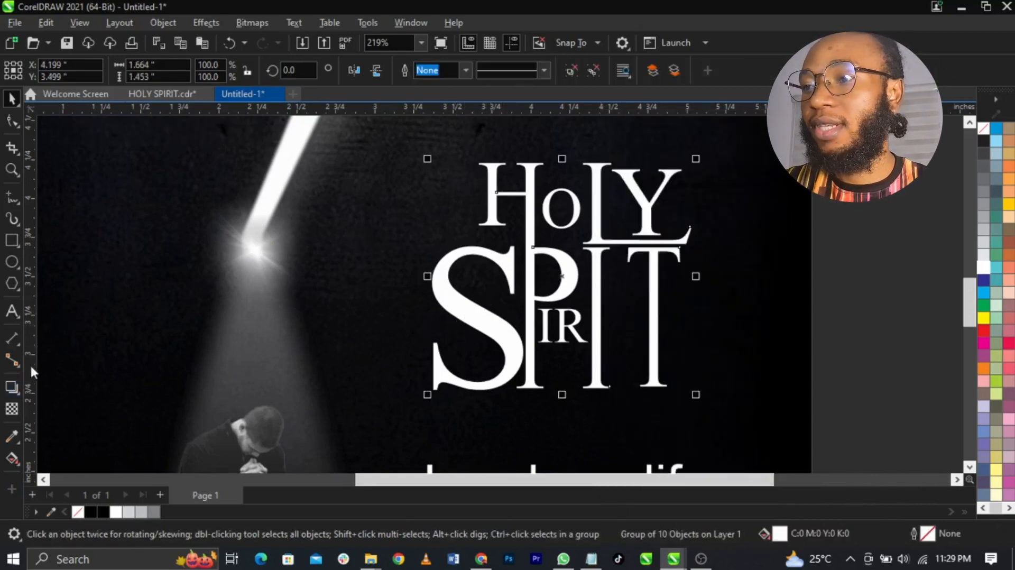
{"action": "left_click", "coordinate": [12, 388]}
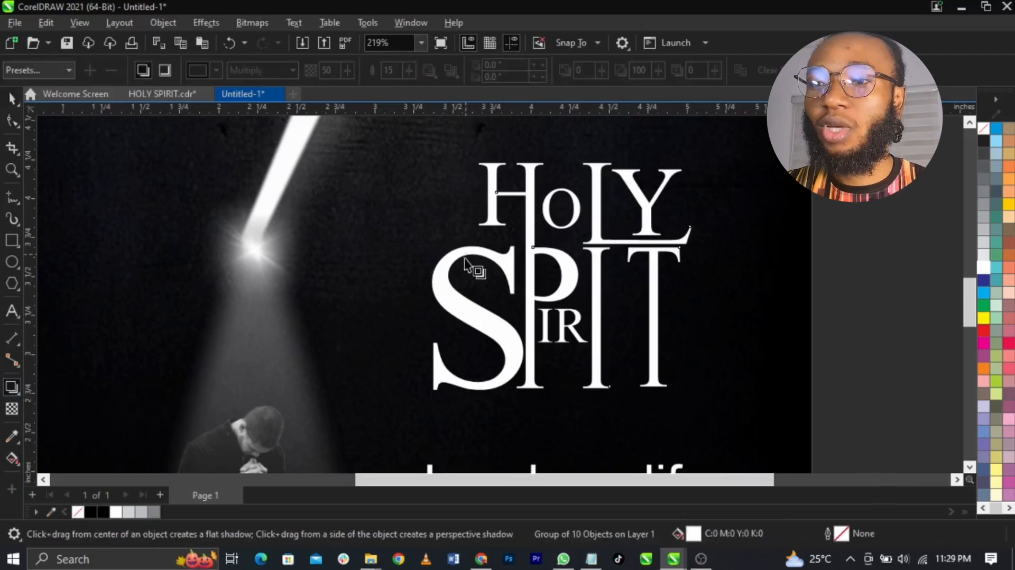
{"action": "left_click_drag", "start_coordinate": [432, 274], "coordinate": [688, 276]}
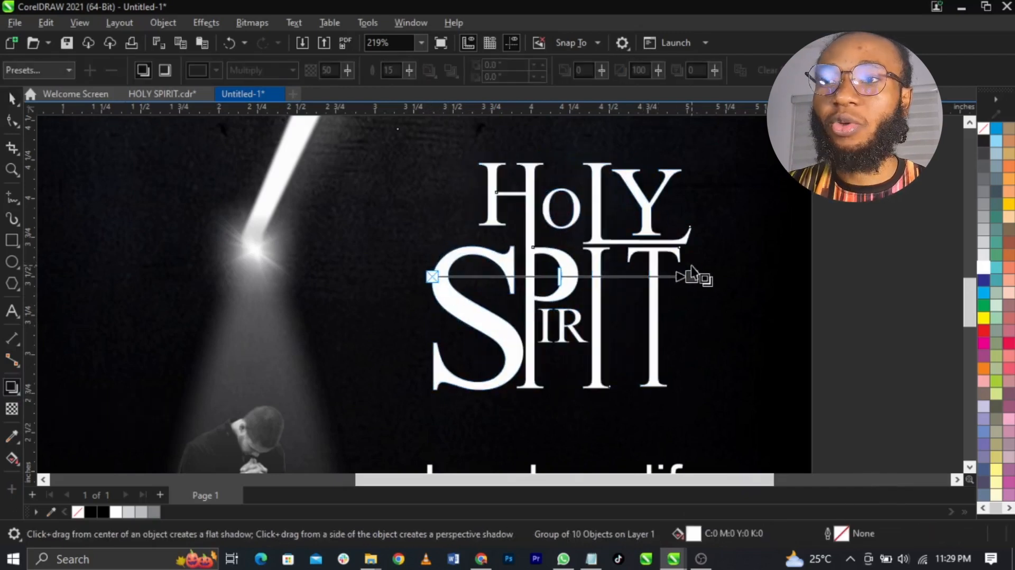
Set the drop shadow's merge mode to Add and its colour to White for a glow around the title
{"action": "left_click", "coordinate": [276, 71]}
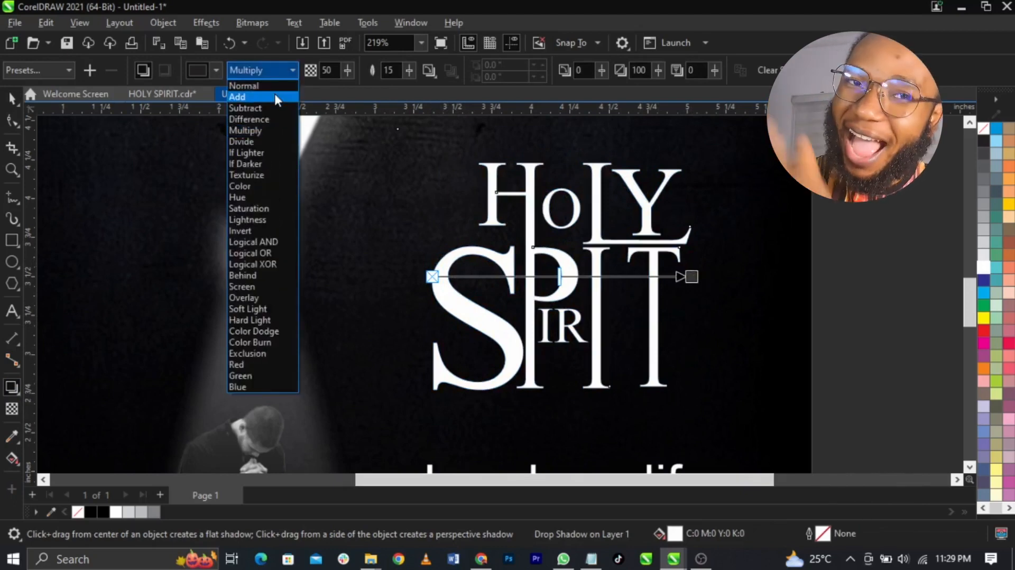
{"action": "left_click", "coordinate": [275, 97]}
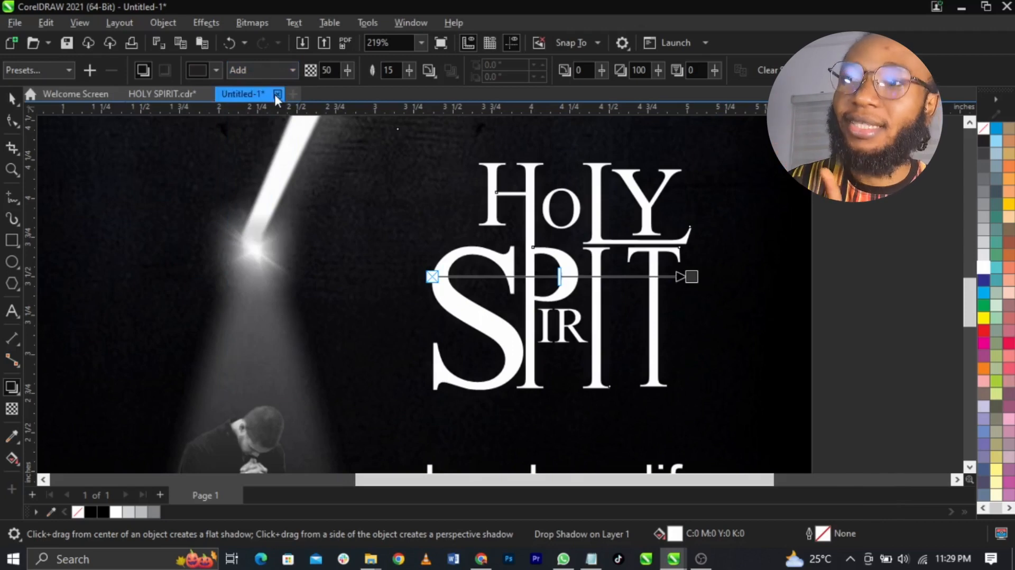
{"action": "left_click", "coordinate": [209, 72]}
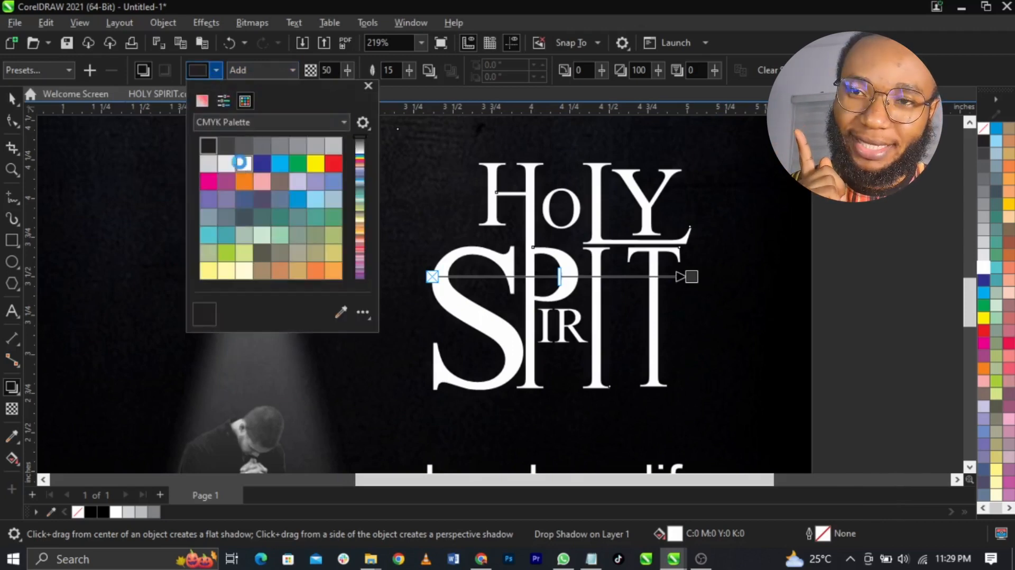
{"action": "left_click", "coordinate": [240, 162]}
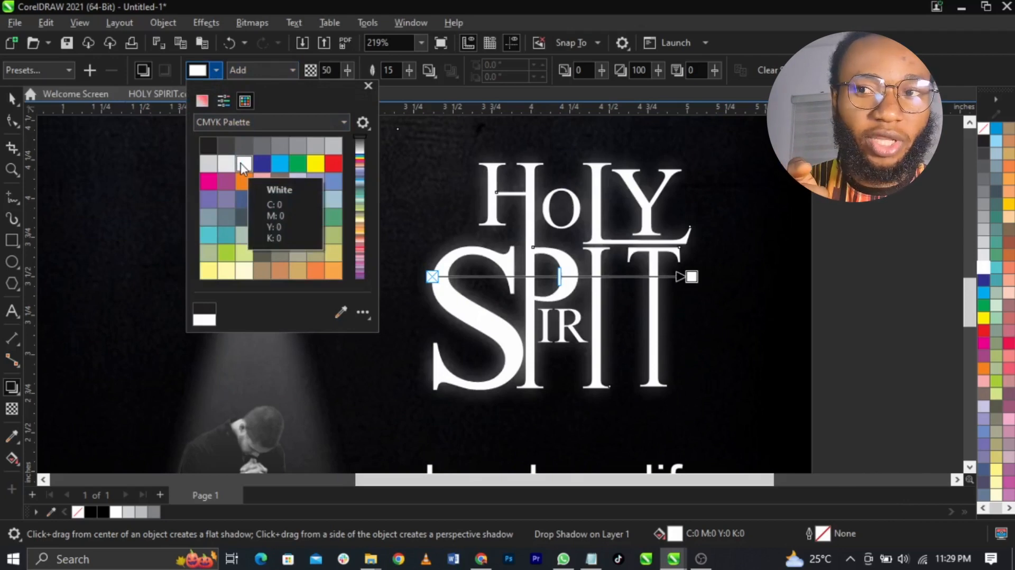
{"action": "left_click", "coordinate": [529, 280]}
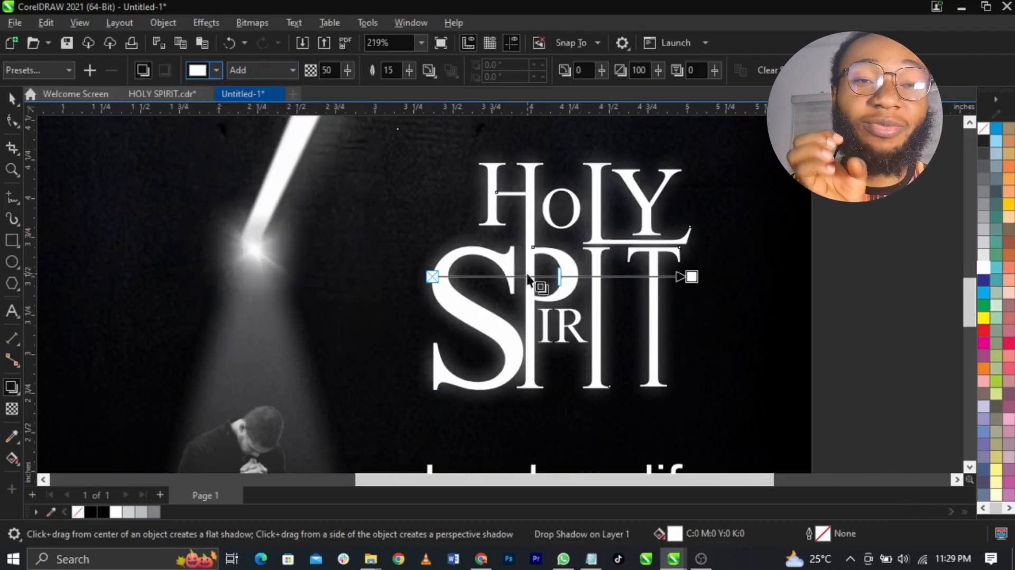
Reduce the opacity of the HOLY SPIRIT title's glow to about 37
{"action": "left_click", "coordinate": [555, 274]}
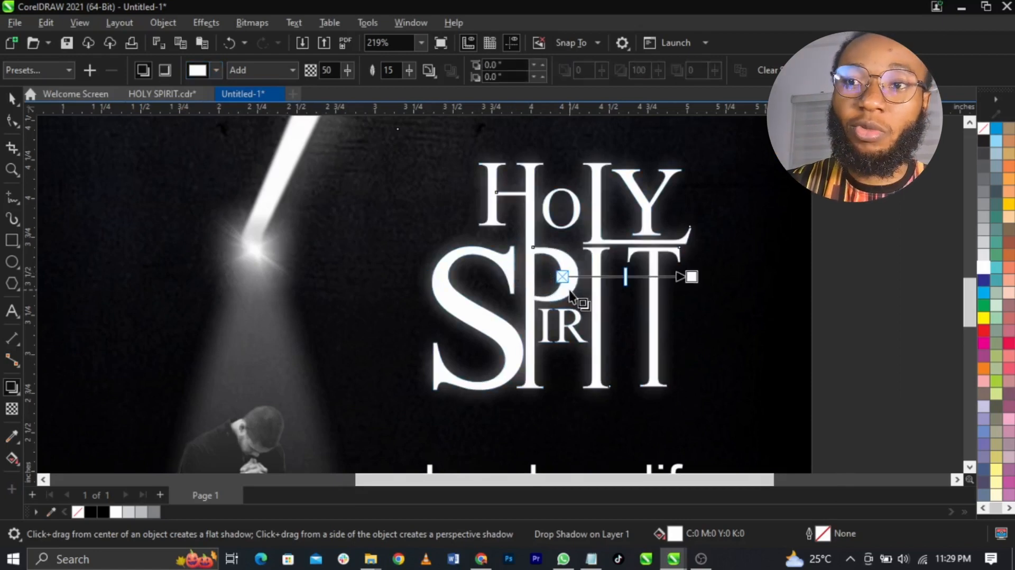
{"action": "key", "text": "ctrl+z"}
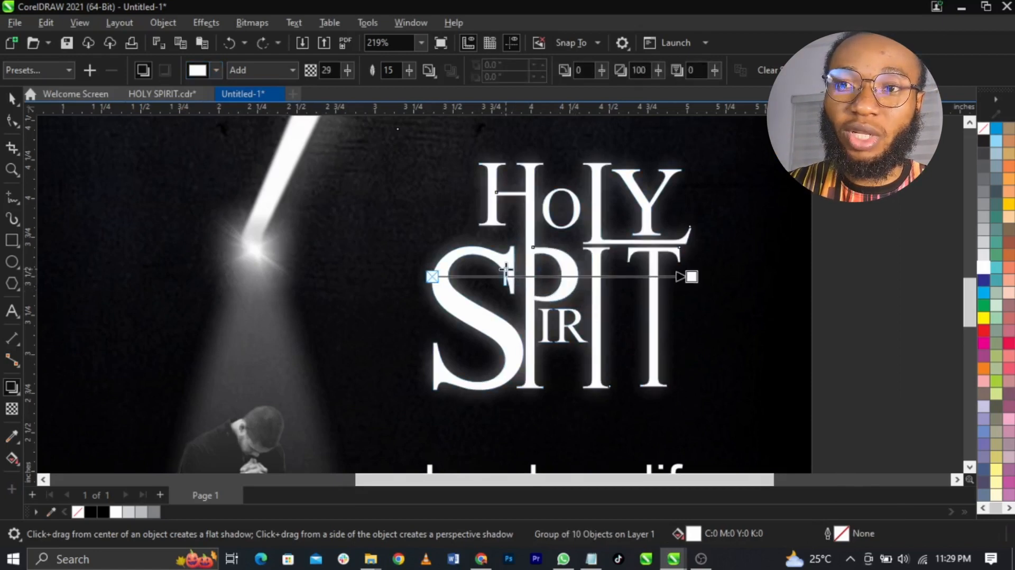
{"action": "key", "text": "ctrl+shift+z"}
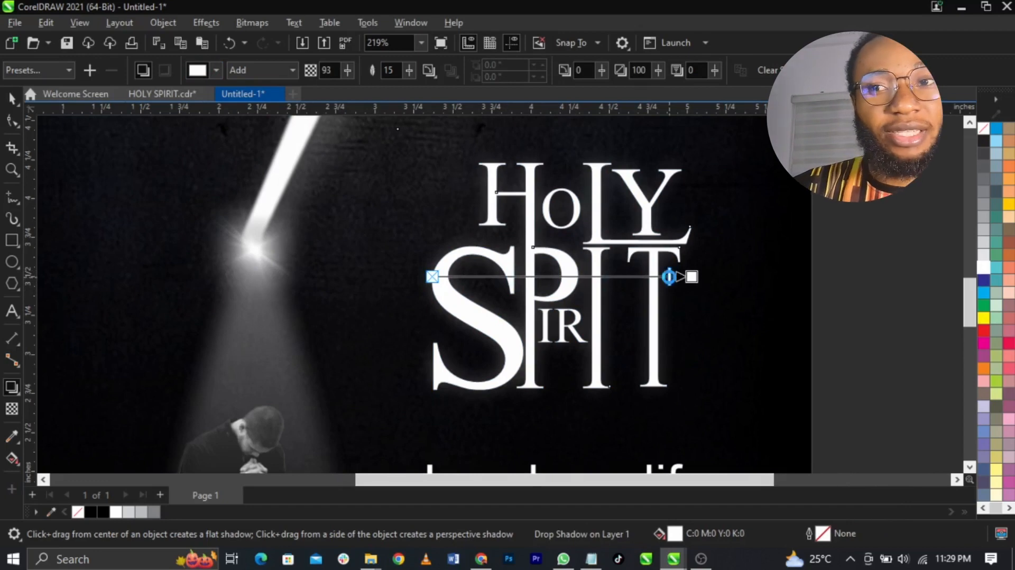
{"action": "left_click_drag", "start_coordinate": [462, 276], "coordinate": [522, 275]}
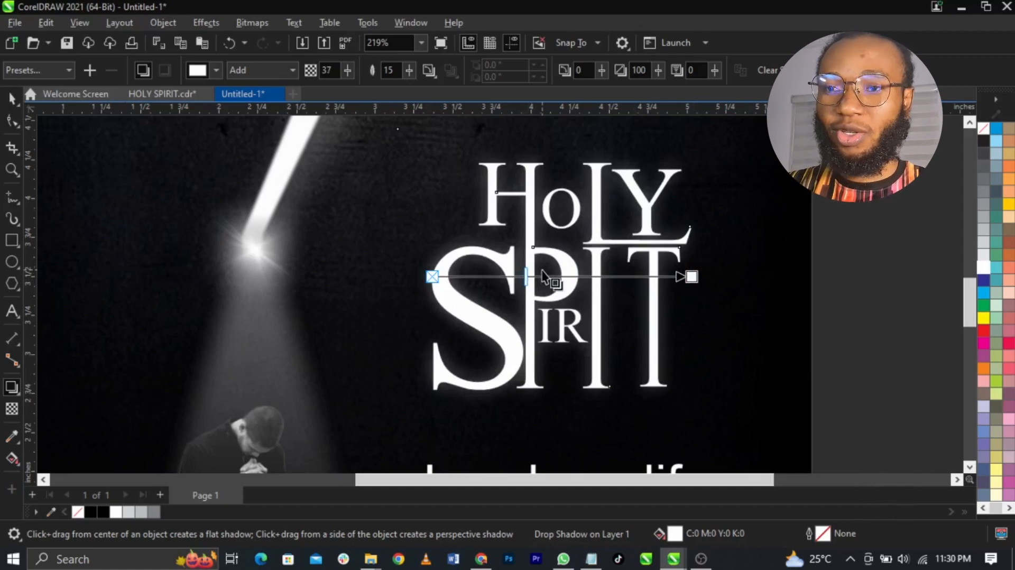
{"action": "key", "text": "space"}
{"action": "scroll", "coordinate": [589, 273], "scroll_direction": "down", "scroll_amount": 8}
{"action": "key", "text": "z"}
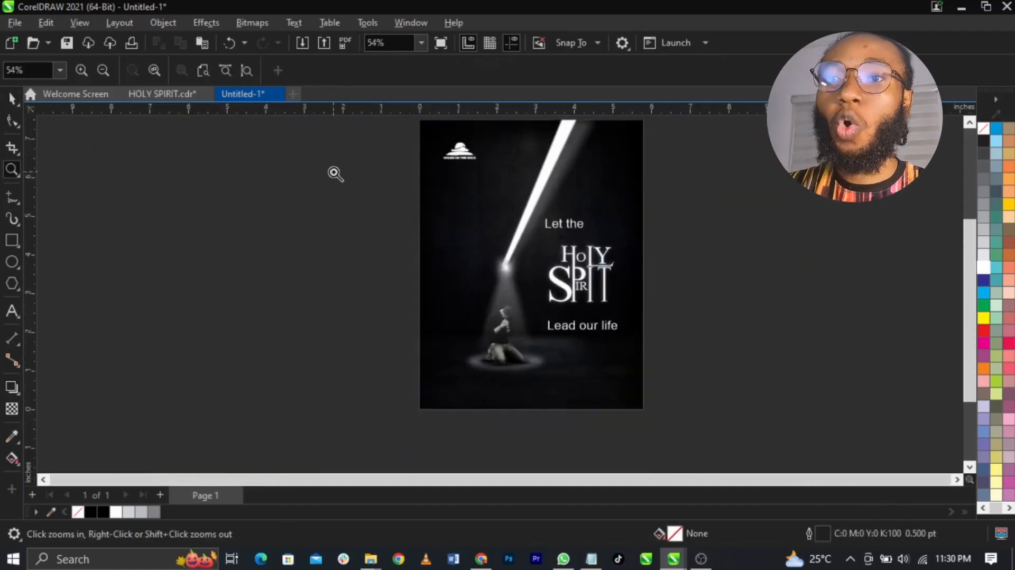
Change the "Let the" text above the title to uppercase
{"action": "scroll", "coordinate": [600, 230], "scroll_direction": "up", "scroll_amount": 3}
{"action": "key", "text": "space"}
{"action": "scroll", "coordinate": [558, 191], "scroll_direction": "up", "scroll_amount": 2}
{"action": "left_click", "coordinate": [567, 232]}
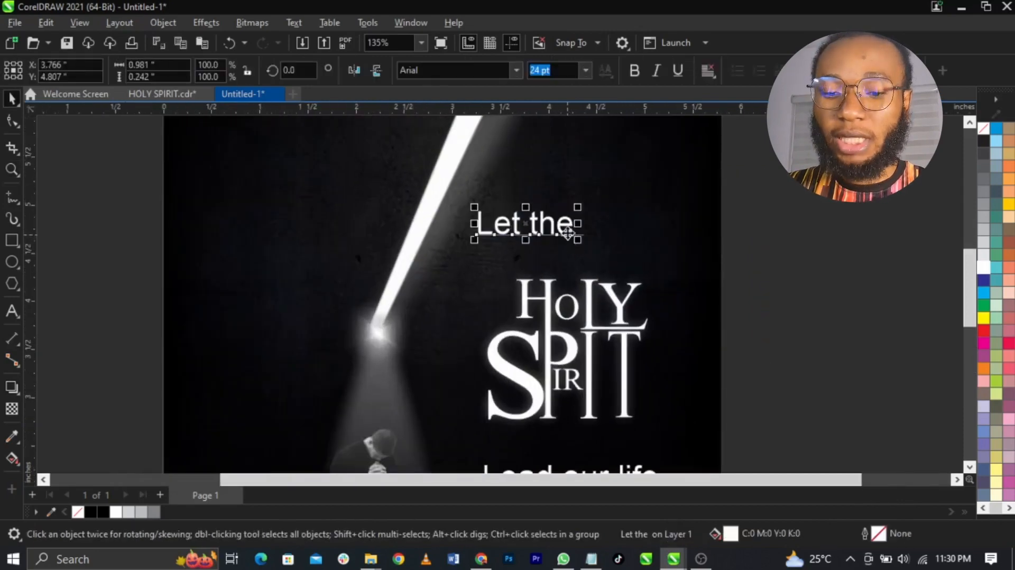
{"action": "left_click", "coordinate": [573, 247]}
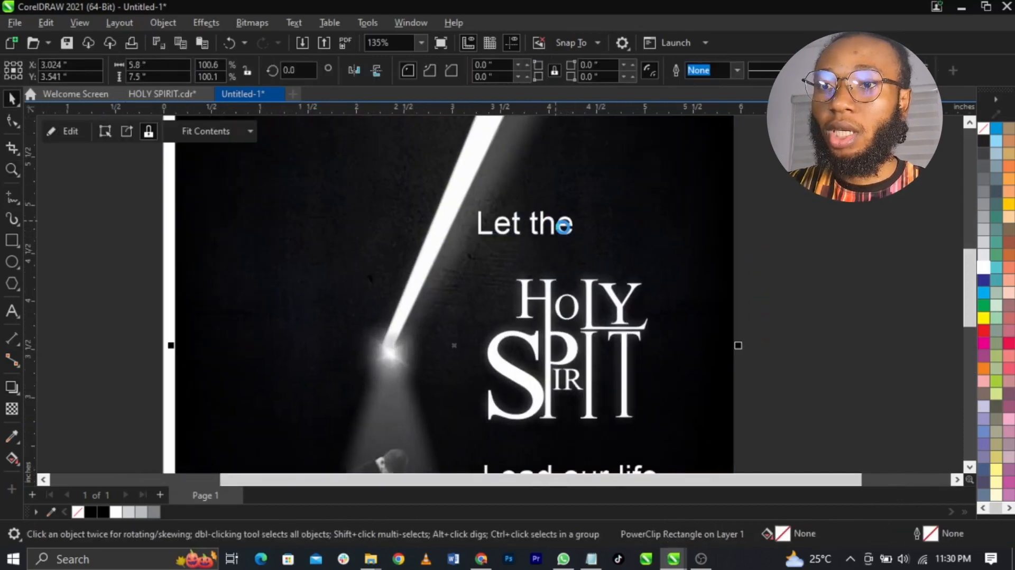
{"action": "double_click", "coordinate": [563, 229]}
{"action": "key", "text": "ctrl+a"}
{"action": "key", "text": "shift+F3"}
{"action": "key", "text": "Down"}
{"action": "key", "text": "Down"}
{"action": "key", "text": "Return"}
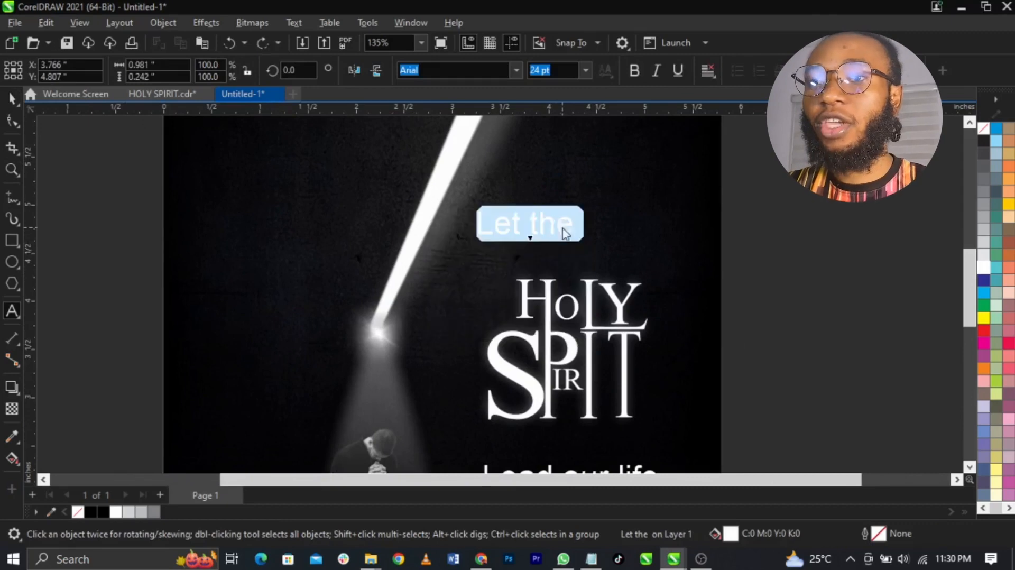
Shrink the LET THE text to about 8.98 pt and place it just above the H of HOLY
{"action": "key", "text": "ctrl+space"}
{"action": "left_click_drag", "start_coordinate": [609, 241], "coordinate": [541, 270]}
{"action": "scroll", "coordinate": [545, 266], "scroll_direction": "up", "scroll_amount": 3}
{"action": "scroll", "coordinate": [542, 231], "scroll_direction": "down", "scroll_amount": 4}
{"action": "left_click", "coordinate": [589, 351]}
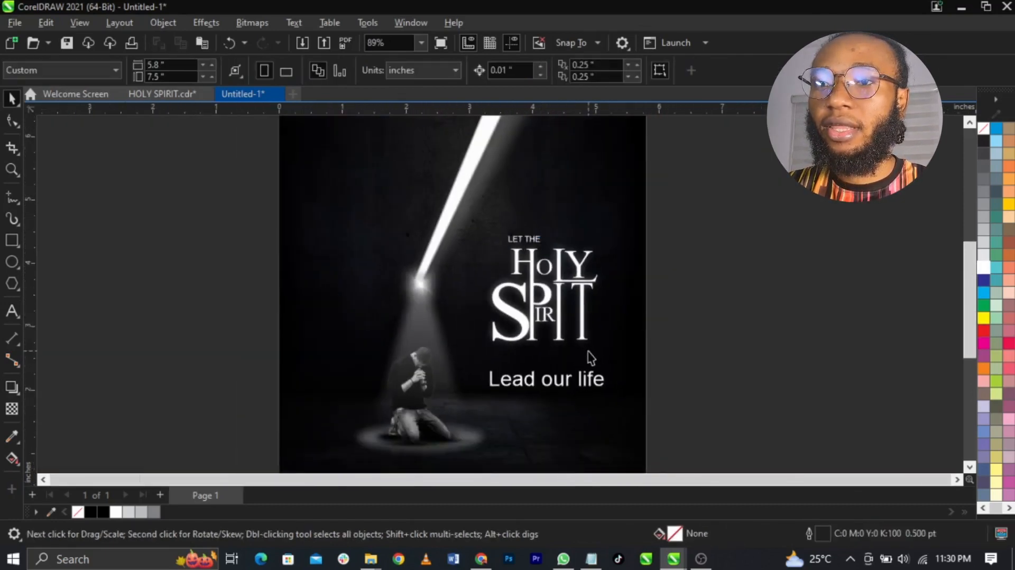
Set the "Lead our life" text to 8.98 pt, matching the size of LET THE
{"action": "scroll", "coordinate": [591, 358], "scroll_direction": "up", "scroll_amount": 1}
{"action": "left_click", "coordinate": [520, 208]}
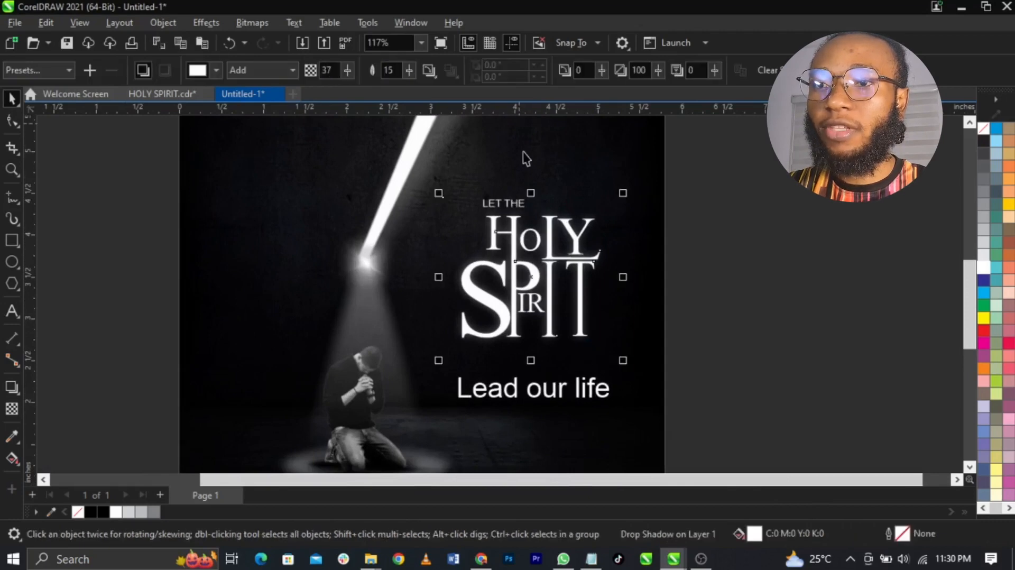
{"action": "left_click", "coordinate": [517, 206]}
{"action": "left_click", "coordinate": [550, 70]}
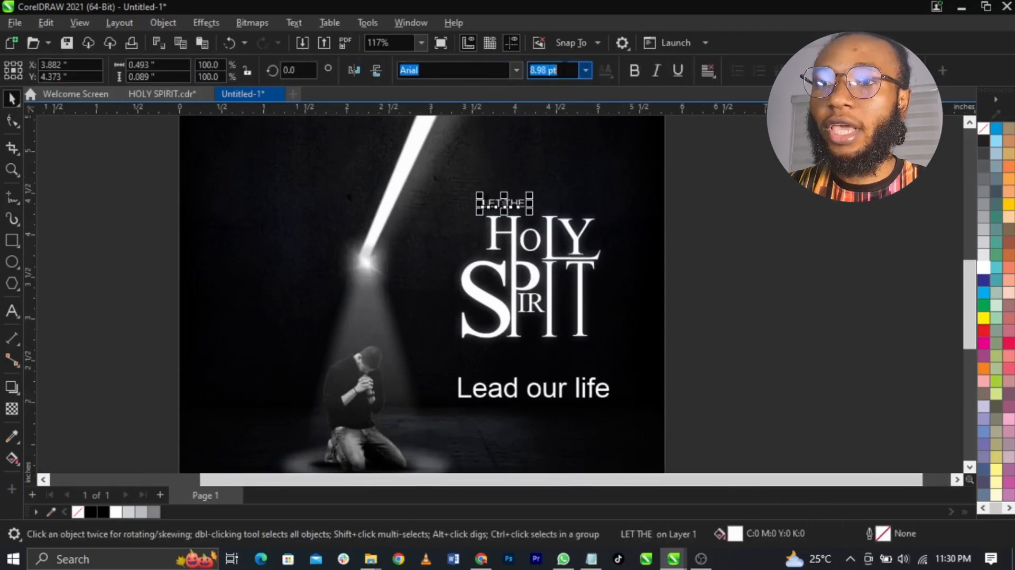
{"action": "left_click", "coordinate": [599, 405]}
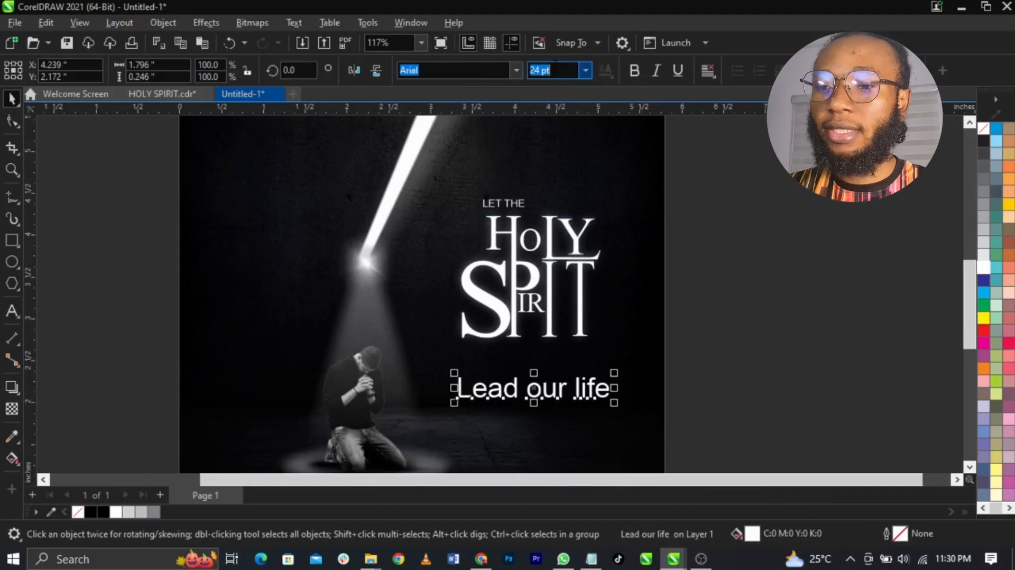
{"action": "key", "text": "Return"}
{"action": "scroll", "coordinate": [634, 370], "scroll_direction": "up", "scroll_amount": 2}
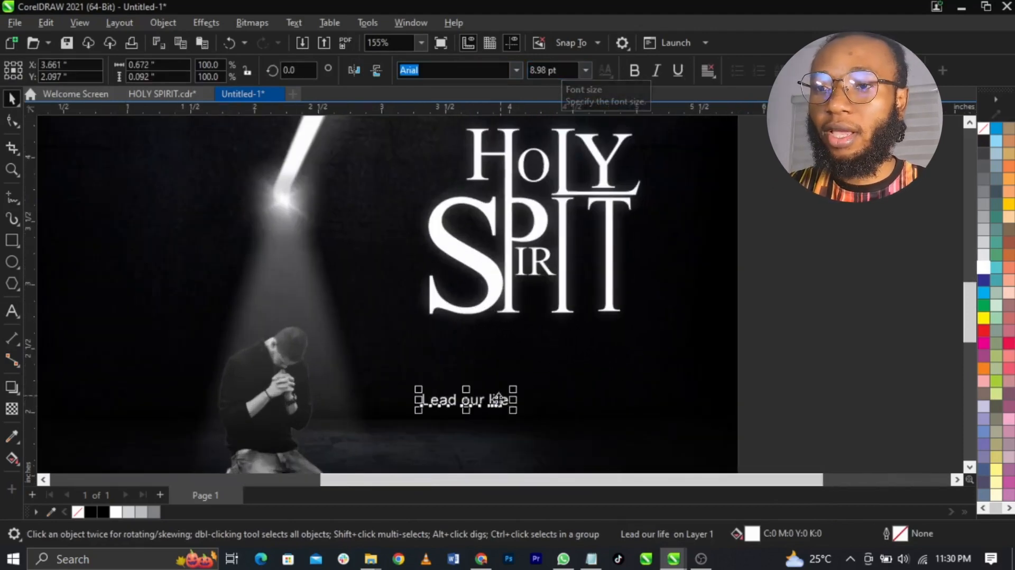
Change "Lead our life" to uppercase and move it up directly beneath the HOLY SPIRIT title
{"action": "double_click", "coordinate": [505, 402]}
{"action": "key", "text": "ctrl+a"}
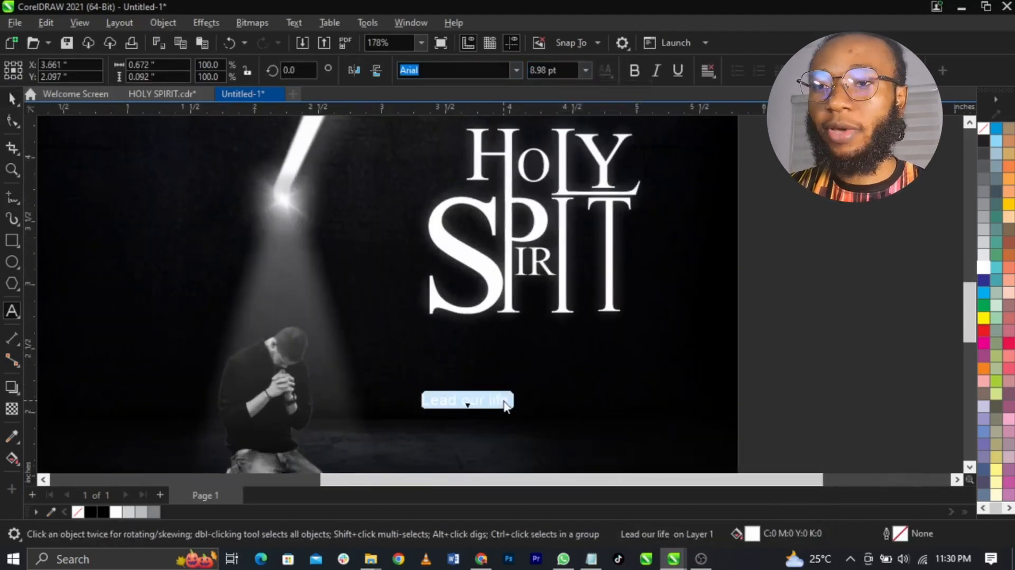
{"action": "key", "text": "shift+F3"}
{"action": "key", "text": "Down"}
{"action": "key", "text": "Down"}
{"action": "key", "text": "Return"}
{"action": "key", "text": "ctrl+space"}
{"action": "left_click_drag", "start_coordinate": [497, 400], "coordinate": [497, 339]}
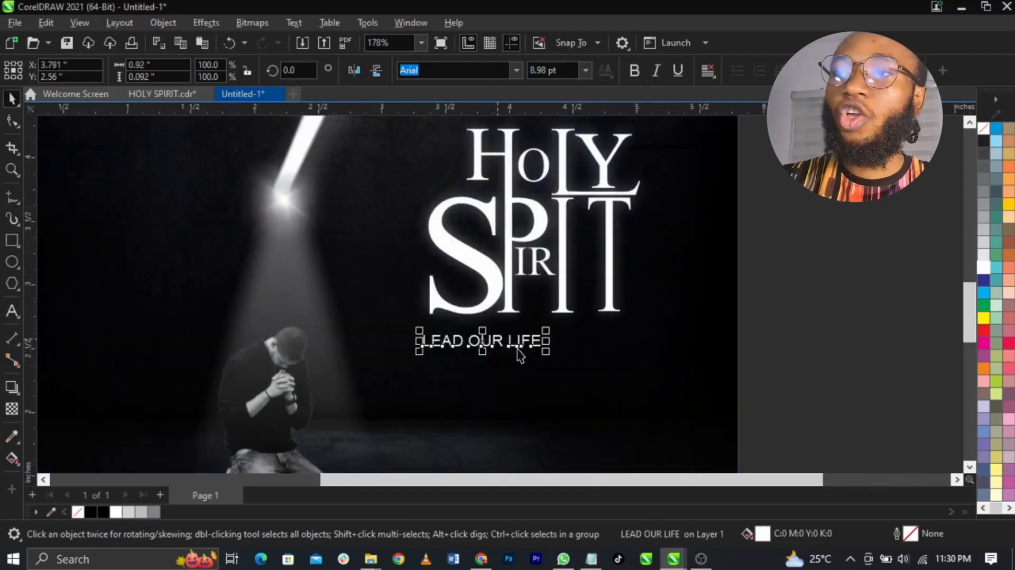
Widen the letter spacing of LEAD OUR LIFE until the line spans about the title's width
{"action": "left_click", "coordinate": [13, 121]}
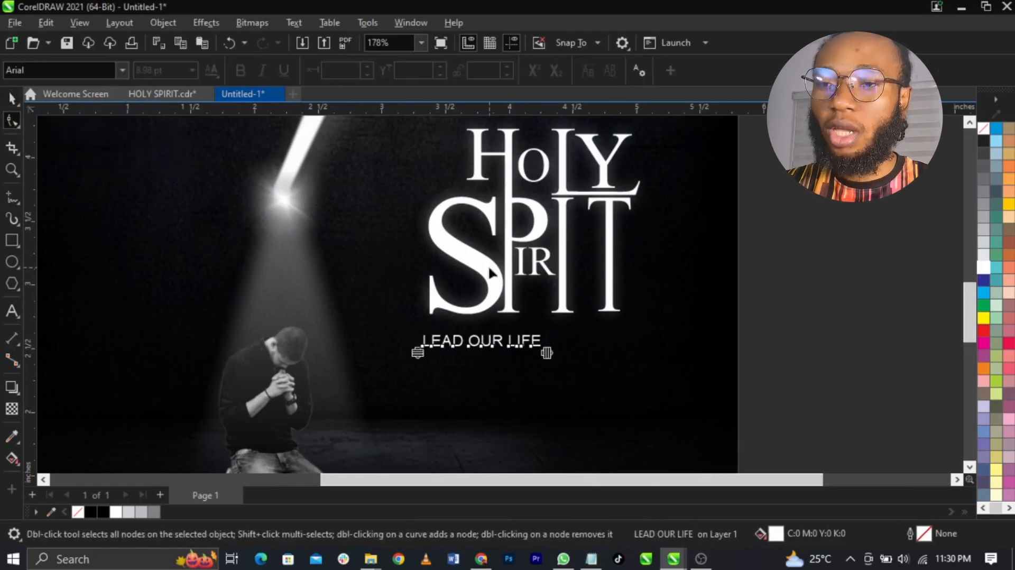
{"action": "left_click_drag", "start_coordinate": [547, 353], "coordinate": [658, 363]}
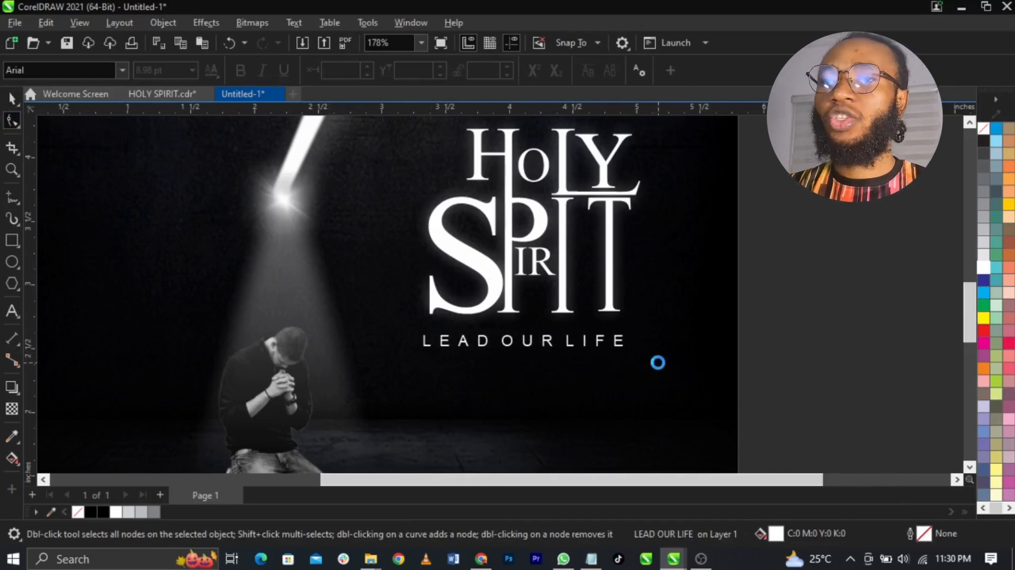
{"action": "key", "text": "space"}
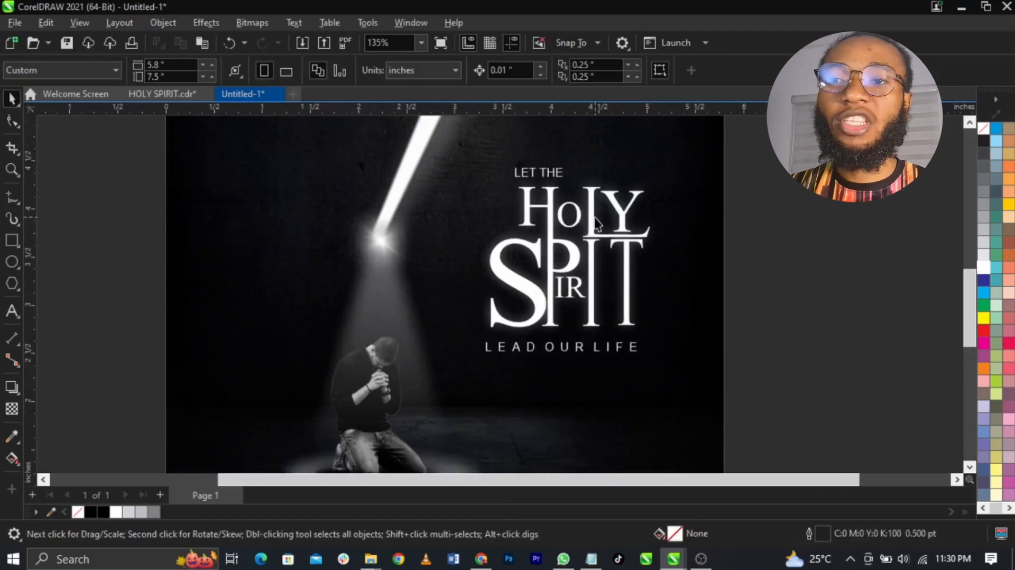
Enlarge LET THE, the glowing HOLY SPIRIT title and LEAD OUR LIFE together to about 2.285 by 2.101 inches
{"action": "scroll", "coordinate": [613, 310], "scroll_direction": "down", "scroll_amount": 2}
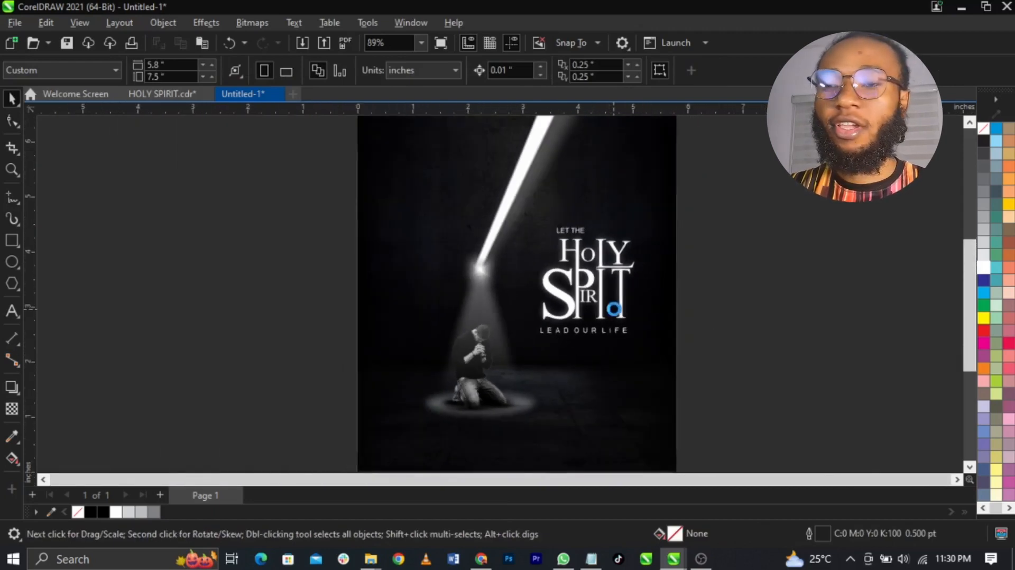
{"action": "left_click_drag", "start_coordinate": [776, 190], "coordinate": [497, 390]}
{"action": "scroll", "coordinate": [669, 343], "scroll_direction": "up", "scroll_amount": 2}
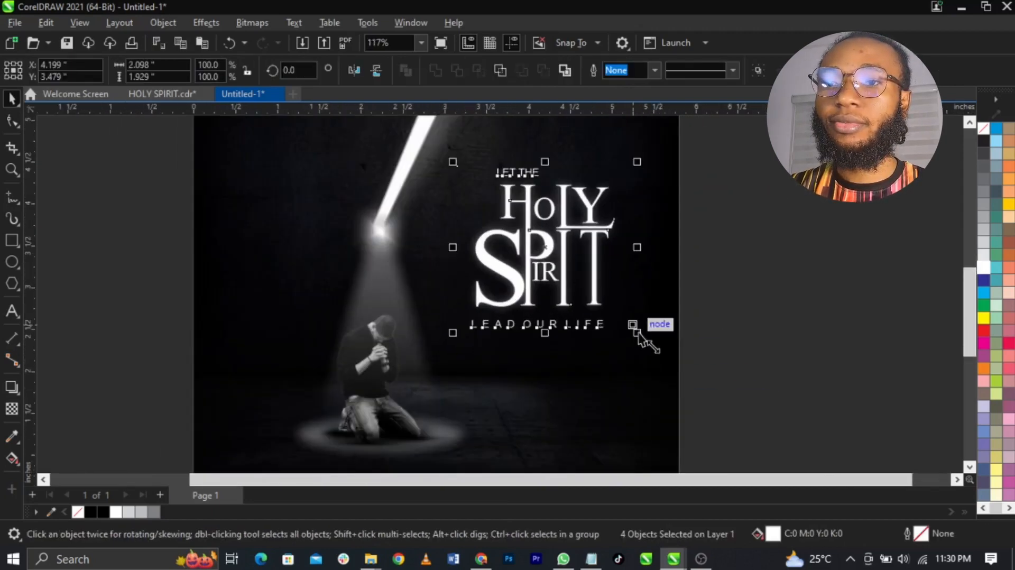
{"action": "left_click_drag", "start_coordinate": [646, 333], "coordinate": [659, 348]}
{"action": "scroll", "coordinate": [585, 282], "scroll_direction": "up", "scroll_amount": 2}
{"action": "scroll", "coordinate": [585, 283], "scroll_direction": "up", "scroll_amount": 2}
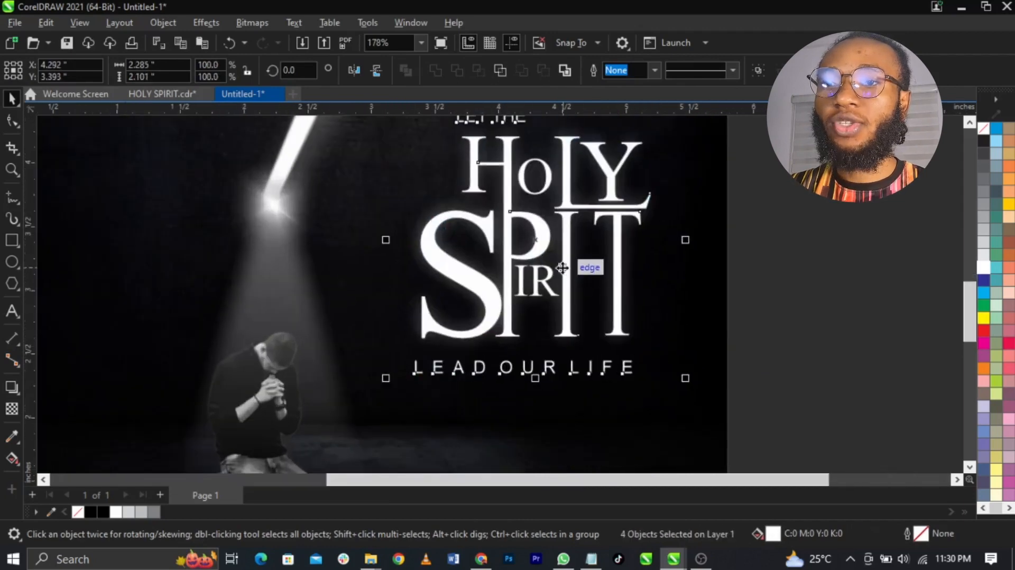
Reposition the whole title block to about X 4.275, Y 3.454 inches beside the light beam
{"action": "left_click_drag", "start_coordinate": [564, 267], "coordinate": [584, 264]}
{"action": "scroll", "coordinate": [587, 265], "scroll_direction": "down", "scroll_amount": 3}
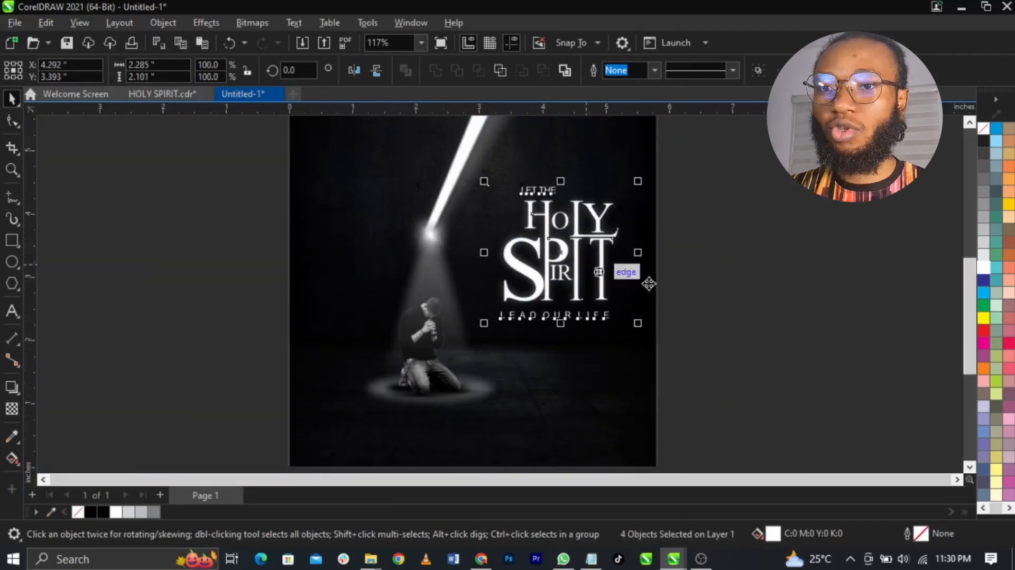
{"action": "scroll", "coordinate": [596, 343], "scroll_direction": "up", "scroll_amount": 2}
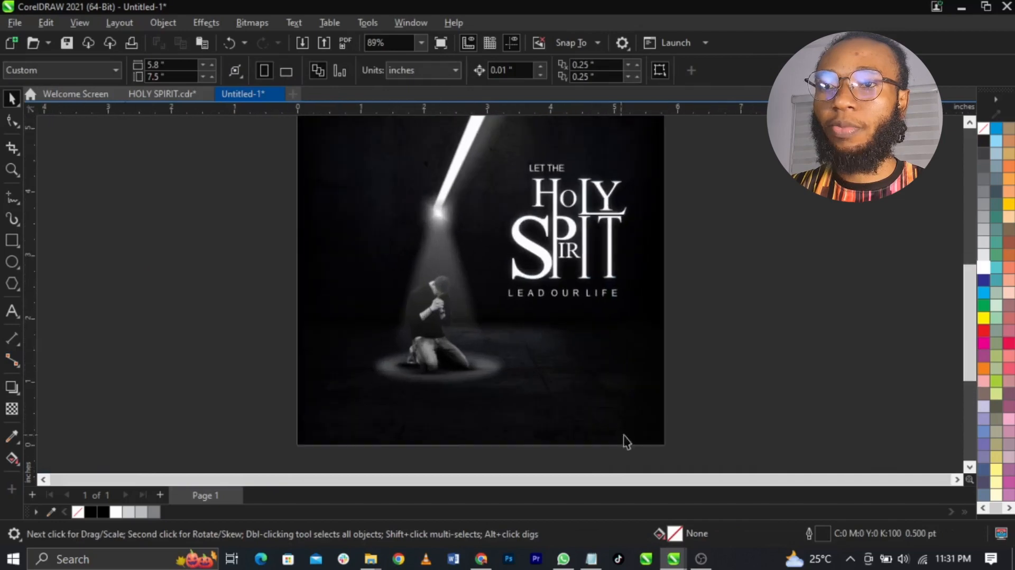
{"action": "left_click_drag", "start_coordinate": [668, 351], "coordinate": [510, 190]}
{"action": "scroll", "coordinate": [593, 214], "scroll_direction": "up", "scroll_amount": 3}
{"action": "mouse_move", "coordinate": [593, 215]}
{"action": "left_mouse_down"}
{"action": "mouse_move", "coordinate": [592, 199]}
{"action": "mouse_move", "coordinate": [600, 200]}
{"action": "left_mouse_up"}
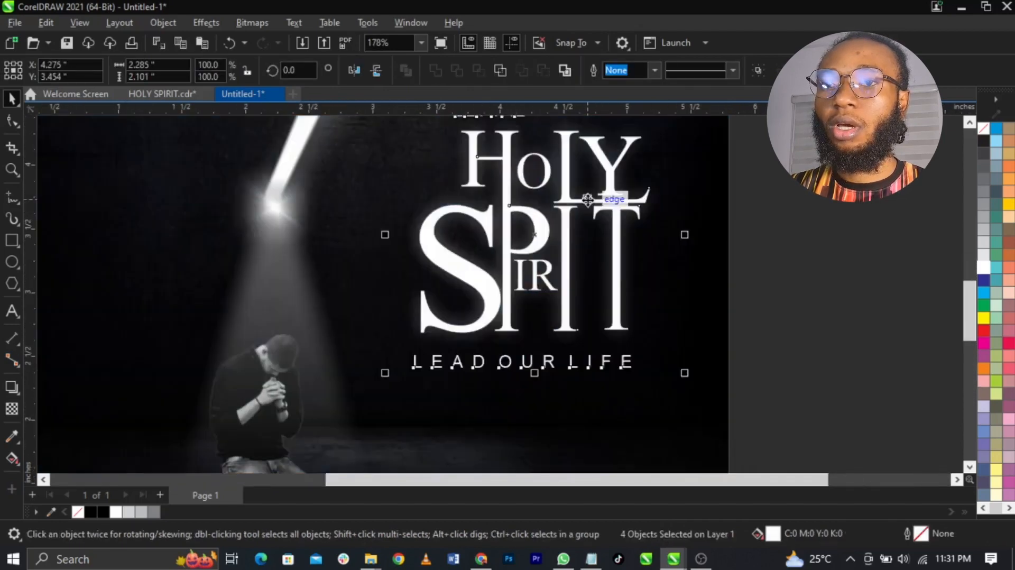
{"action": "scroll", "coordinate": [721, 272], "scroll_direction": "down", "scroll_amount": 2}
{"action": "left_click", "coordinate": [721, 271]}
Switch to the Notepad text file and copy the three lines with the date, venue address and passes website
{"action": "left_click", "coordinate": [591, 559]}
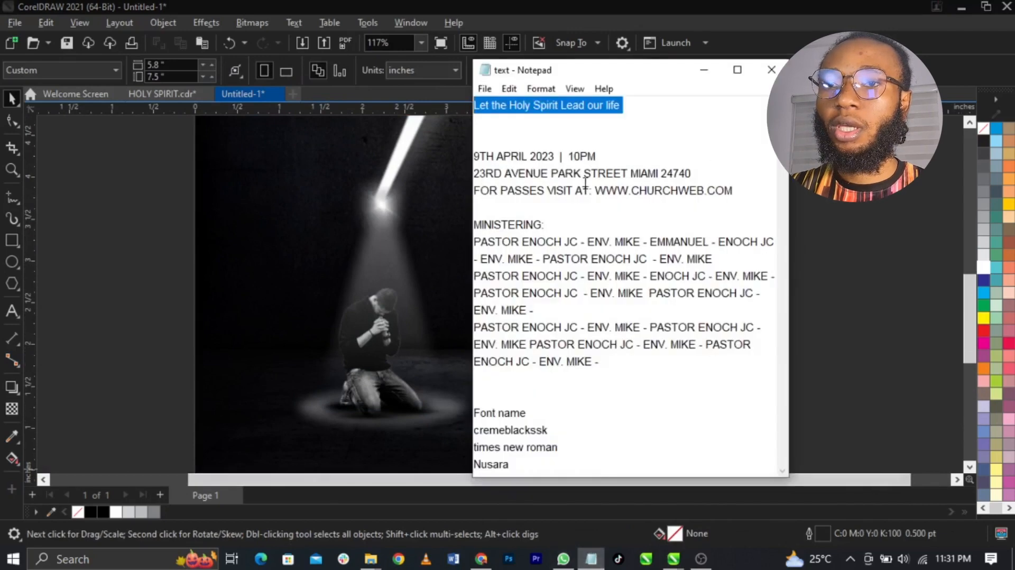
{"action": "left_click", "coordinate": [697, 219]}
{"action": "left_click_drag", "start_coordinate": [742, 199], "coordinate": [474, 154]}
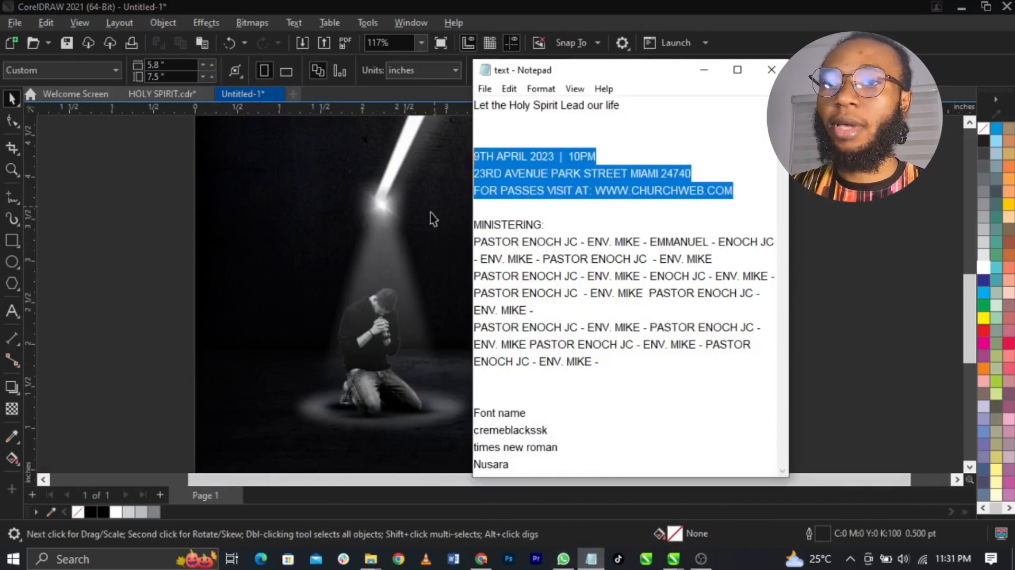
Return to CorelDRAW and paste the copied event details as a new text object below LEAD OUR LIFE
{"action": "left_click", "coordinate": [440, 249]}
{"action": "scroll", "coordinate": [561, 344], "scroll_direction": "up", "scroll_amount": 1}
{"action": "left_click", "coordinate": [12, 312]}
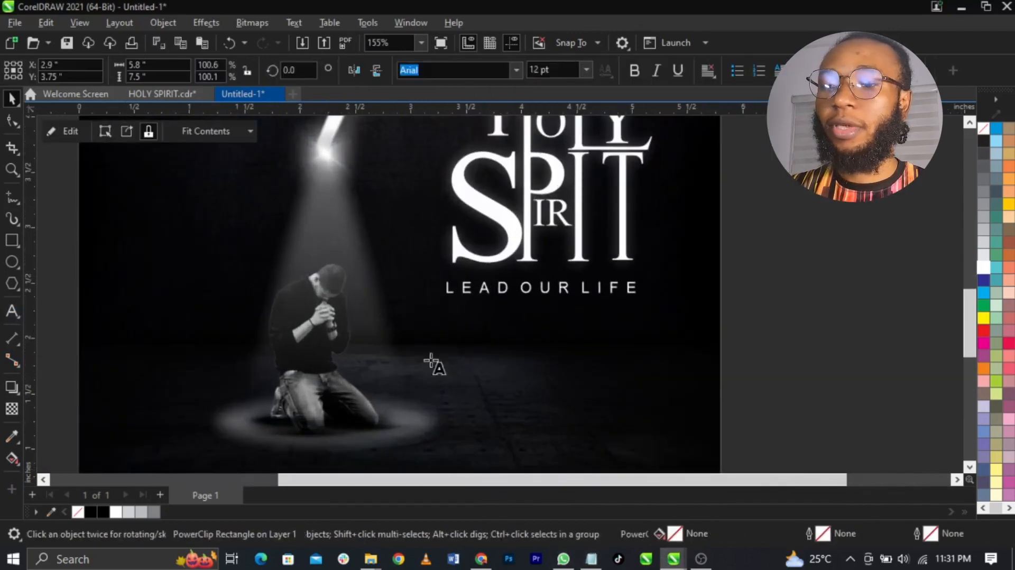
{"action": "left_click", "coordinate": [493, 333]}
{"action": "key", "text": "ctrl+v"}
{"action": "key", "text": "ctrl+space"}
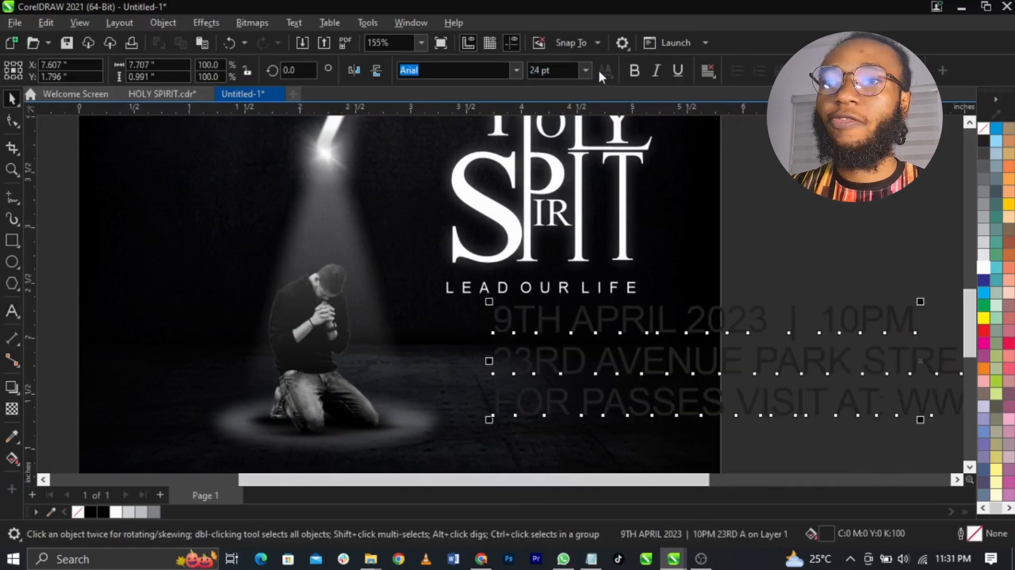
Set the event details text to 7 pt and fill it with white
{"action": "left_click", "coordinate": [585, 70]}
{"action": "left_click", "coordinate": [579, 107]}
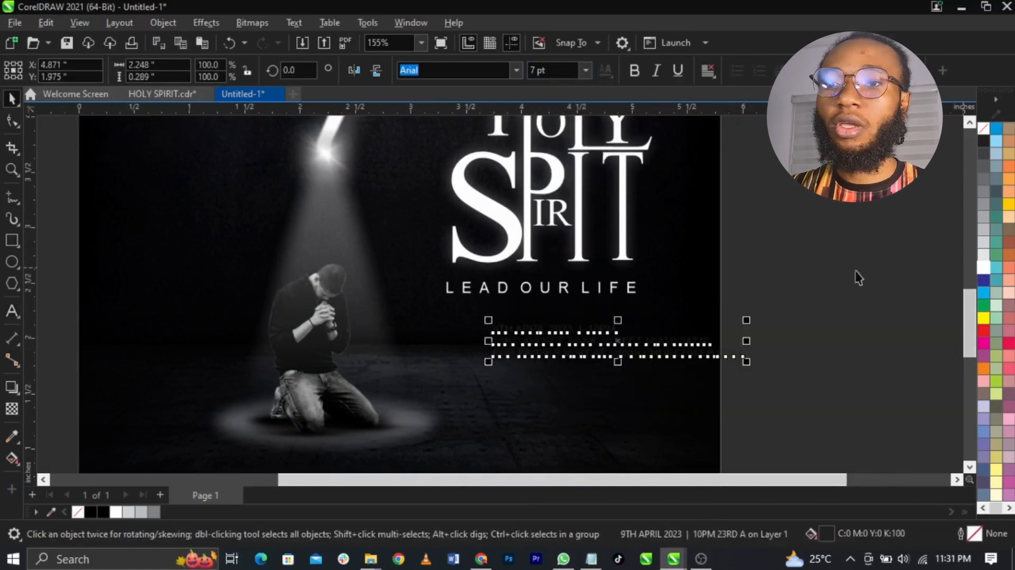
{"action": "left_click", "coordinate": [984, 267]}
{"action": "scroll", "coordinate": [553, 346], "scroll_direction": "up", "scroll_amount": 4}
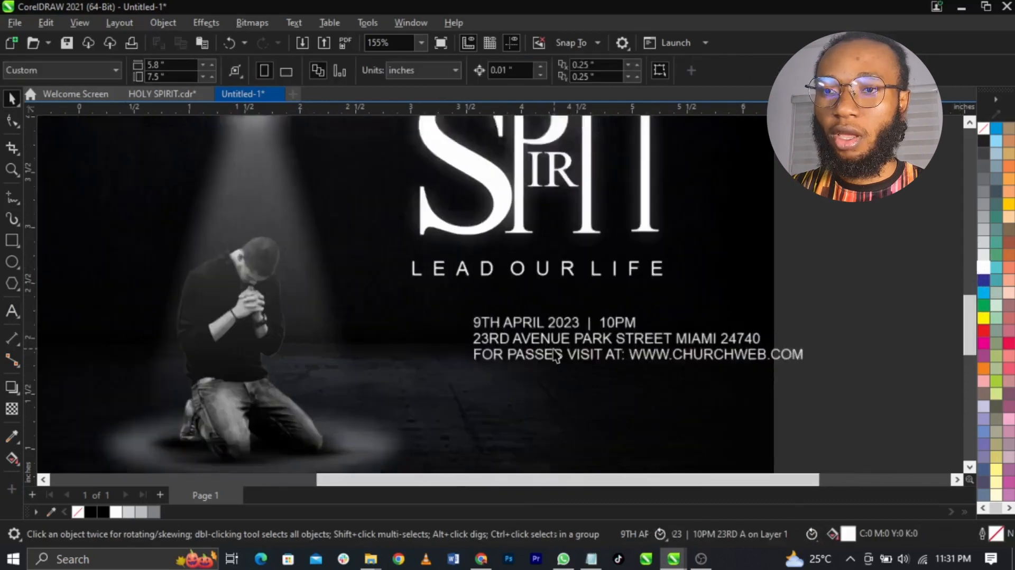
Right-align the event details text and scale it down to about 5.3 pt, about 1.71 inches wide
{"action": "left_click_drag", "start_coordinate": [589, 405], "coordinate": [500, 368]}
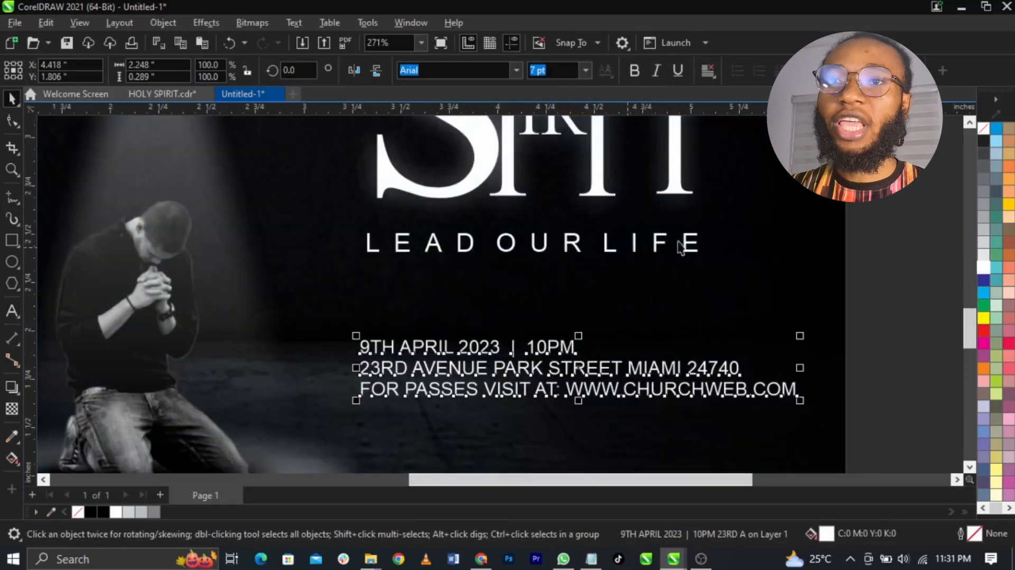
{"action": "left_click", "coordinate": [701, 77]}
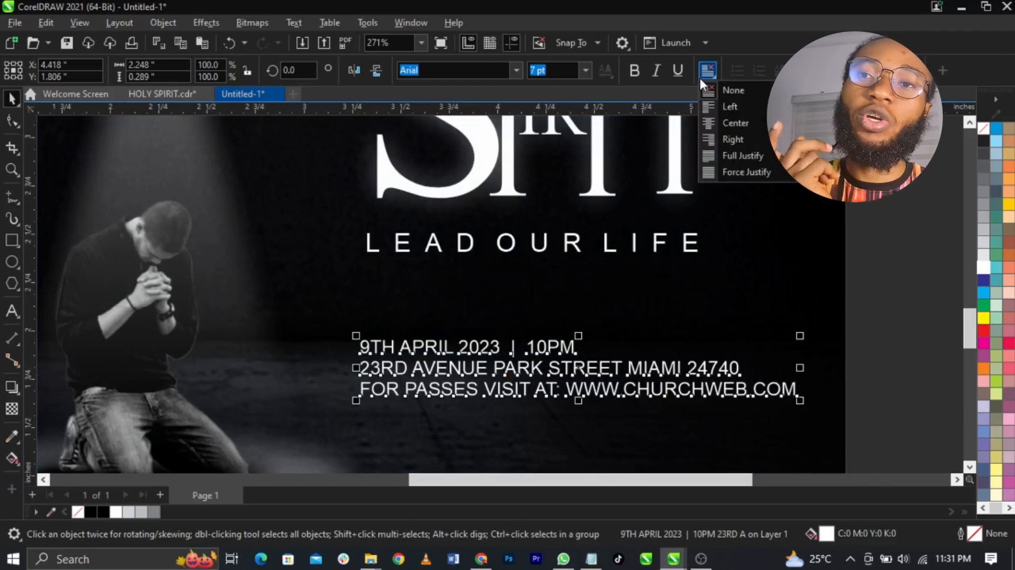
{"action": "left_click", "coordinate": [720, 140]}
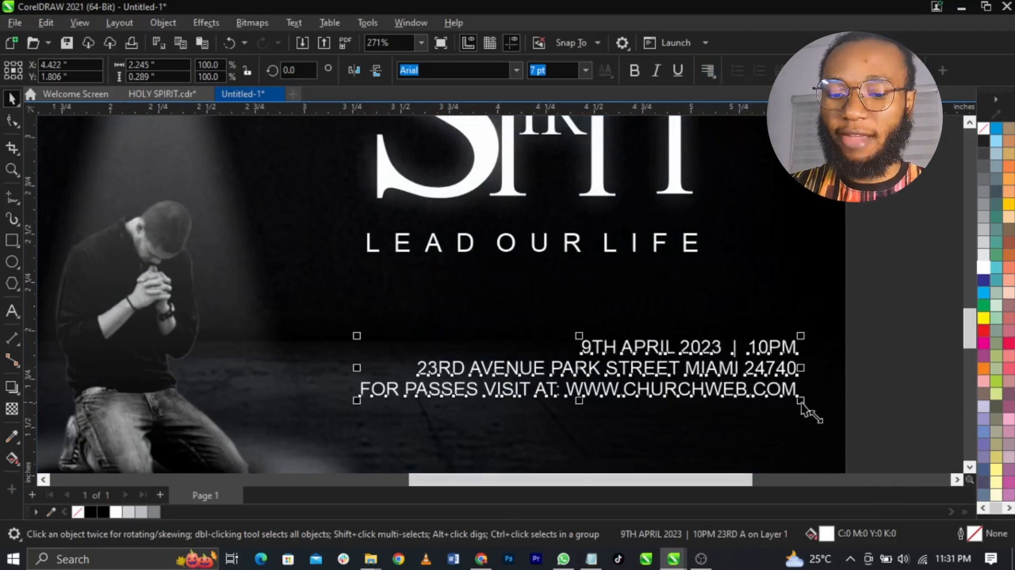
{"action": "left_click_drag", "start_coordinate": [802, 402], "coordinate": [699, 414]}
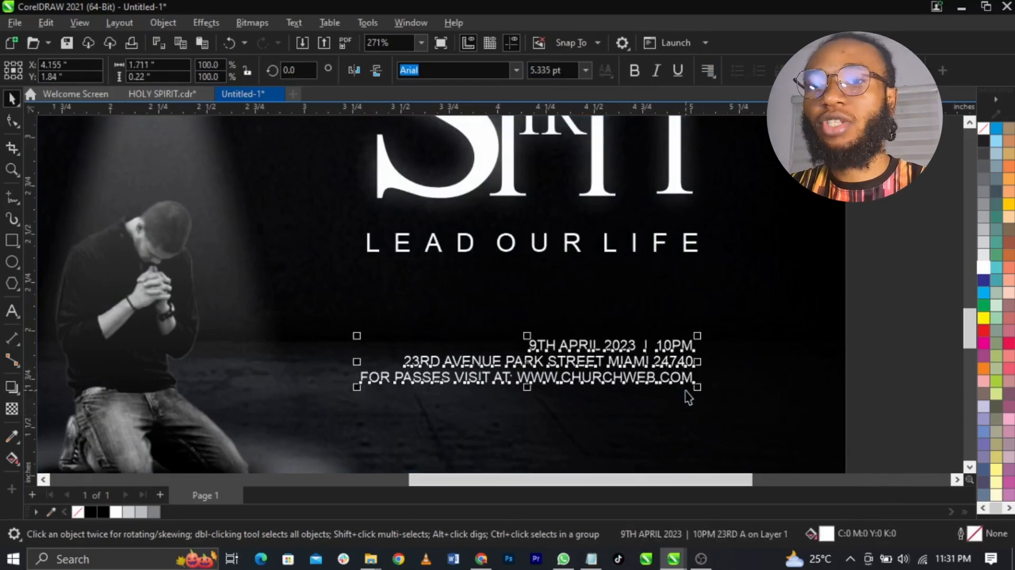
Break the event details into separate lines and set the date line in the Nusara font at about 8.9 pt
{"action": "key", "text": "ctrl+k"}
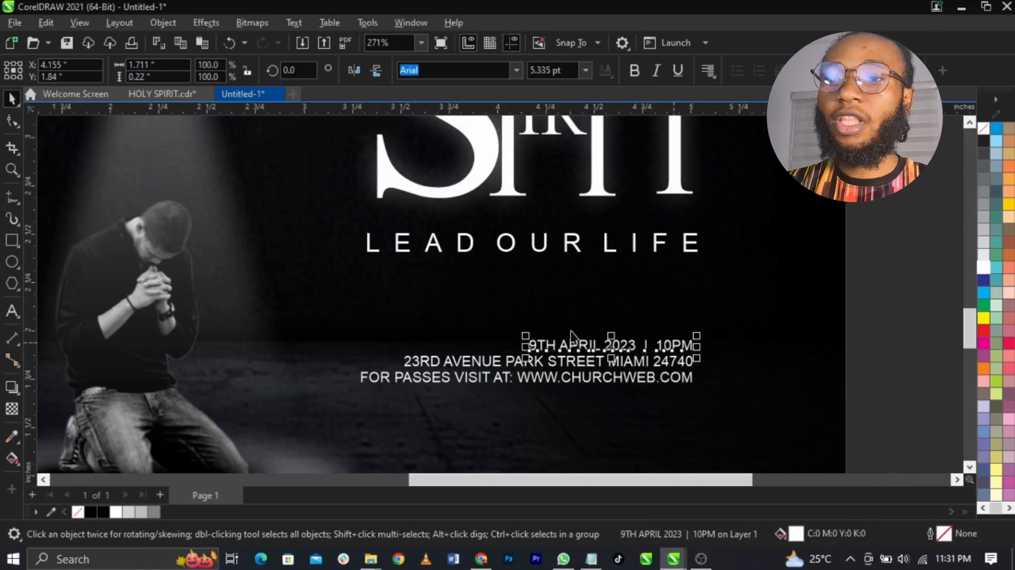
{"action": "left_click_drag", "start_coordinate": [527, 337], "coordinate": [419, 328]}
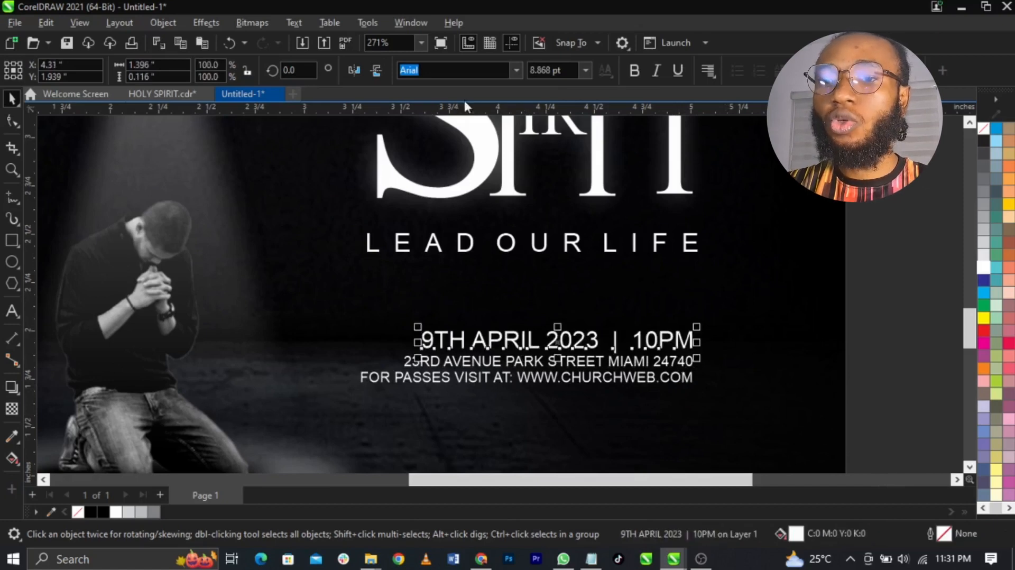
{"action": "left_click", "coordinate": [592, 561]}
{"action": "left_click_drag", "start_coordinate": [474, 464], "coordinate": [509, 465]}
{"action": "left_click", "coordinate": [436, 333]}
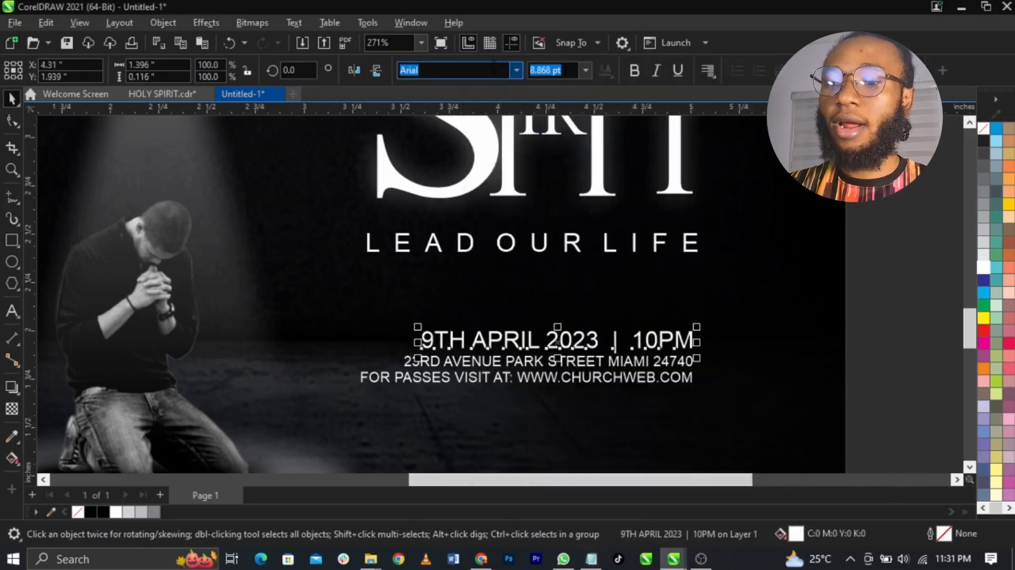
{"action": "key", "text": "Return"}
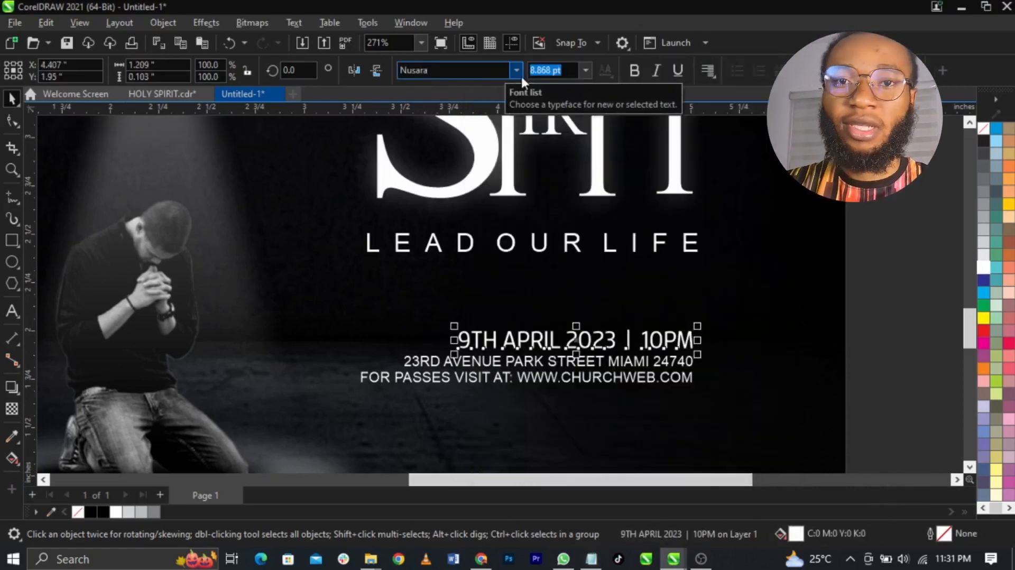
Fill the date line with pale yellow (C0 M0 Y60 K0) and make it bold at about 10.6 pt
{"action": "left_click", "coordinate": [996, 471]}
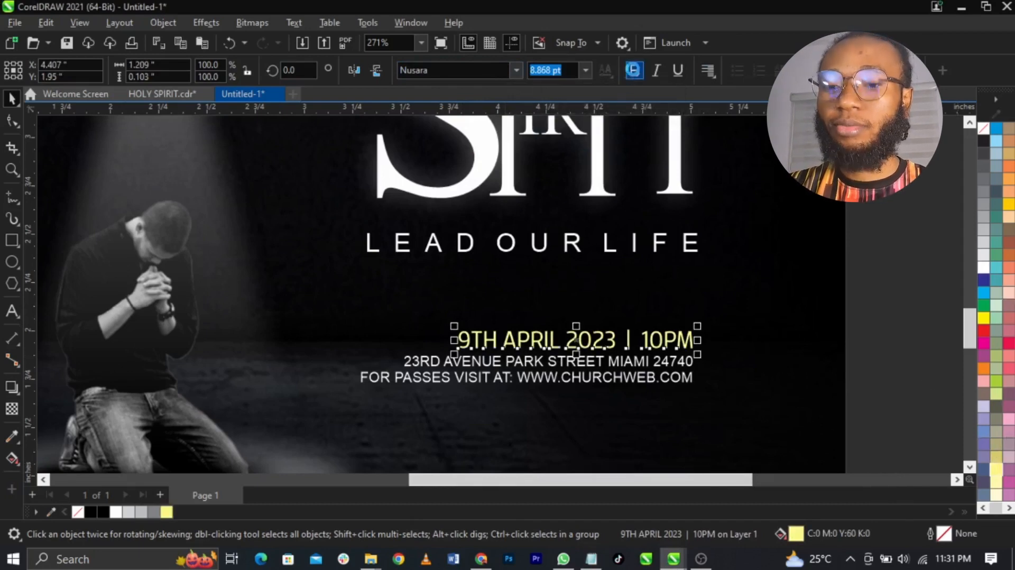
{"action": "left_click", "coordinate": [634, 69]}
{"action": "left_click_drag", "start_coordinate": [449, 324], "coordinate": [405, 309]}
{"action": "scroll", "coordinate": [705, 301], "scroll_direction": "down", "scroll_amount": 2}
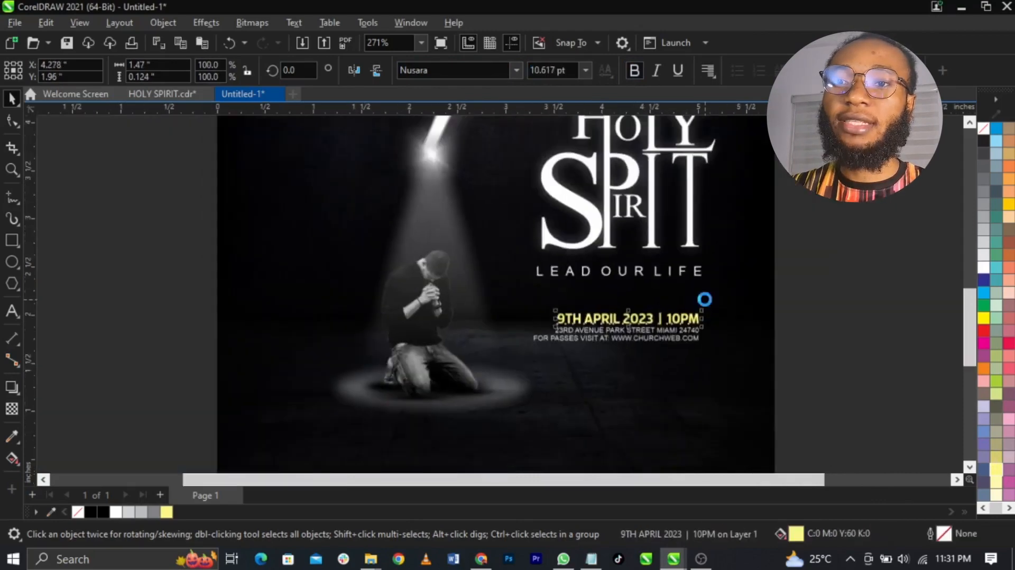
Combine the address line and the passes website line back into a single text object
{"action": "left_click_drag", "start_coordinate": [834, 280], "coordinate": [487, 357]}
{"action": "scroll", "coordinate": [651, 326], "scroll_direction": "up", "scroll_amount": 1}
{"action": "scroll", "coordinate": [693, 341], "scroll_direction": "up", "scroll_amount": 4}
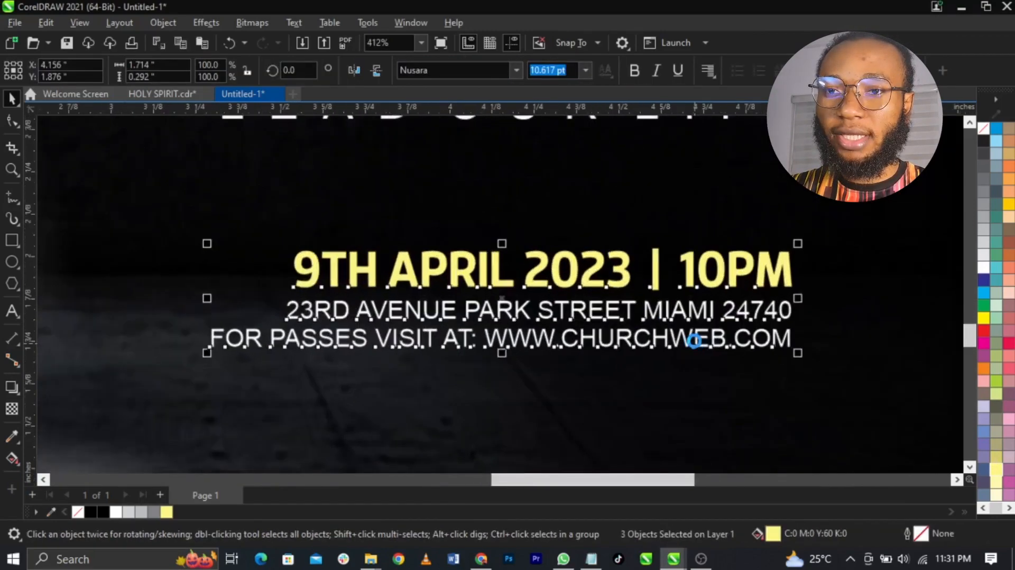
{"action": "left_click", "coordinate": [696, 340]}
{"action": "left_click", "coordinate": [700, 351]}
{"action": "left_click", "coordinate": [698, 335]}
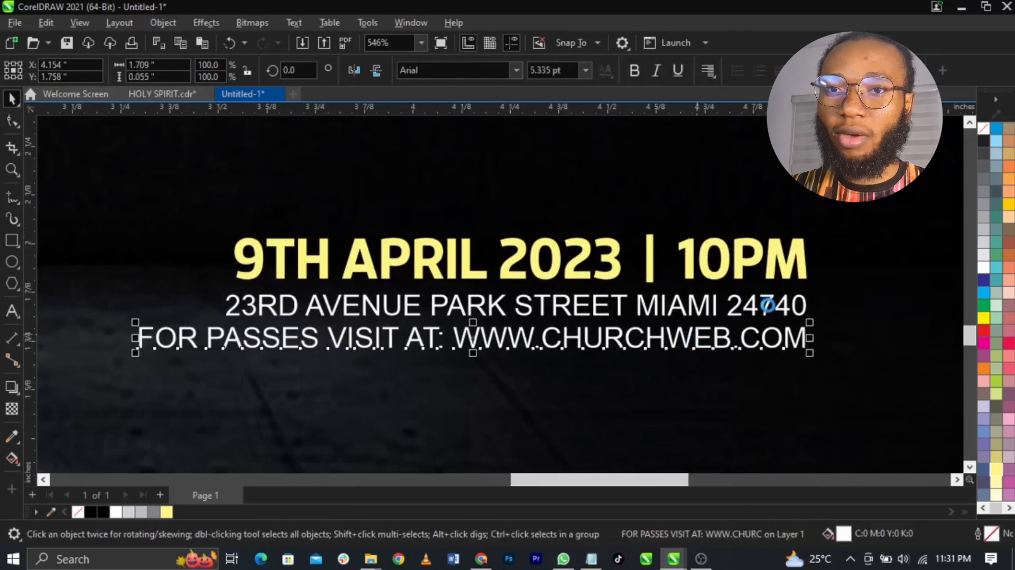
{"action": "double_click", "coordinate": [805, 304]}
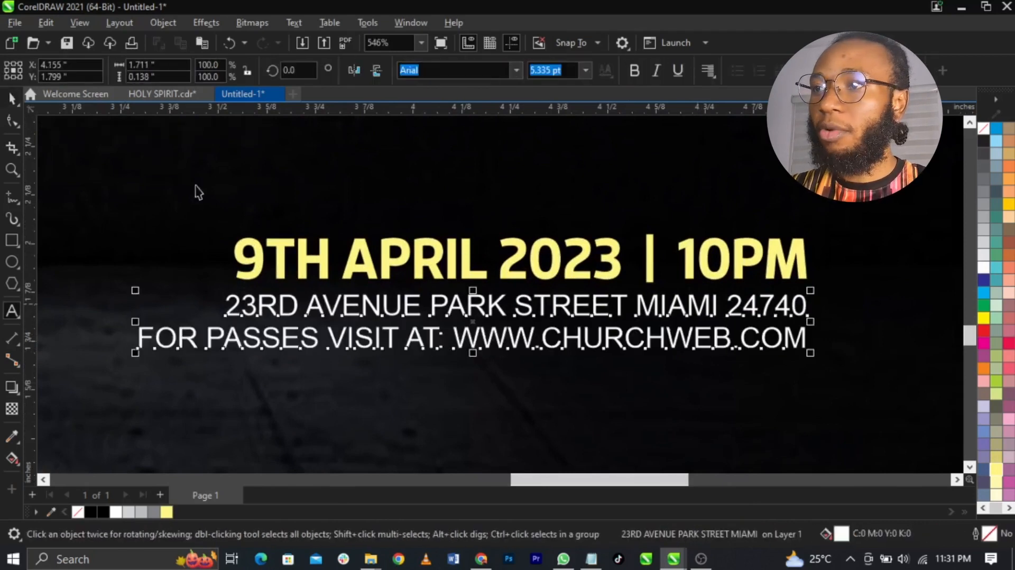
Widen the line spacing between the address and website lines, and raise the date line to about Y 1.983 inches
{"action": "left_click", "coordinate": [12, 98]}
{"action": "left_click", "coordinate": [12, 121]}
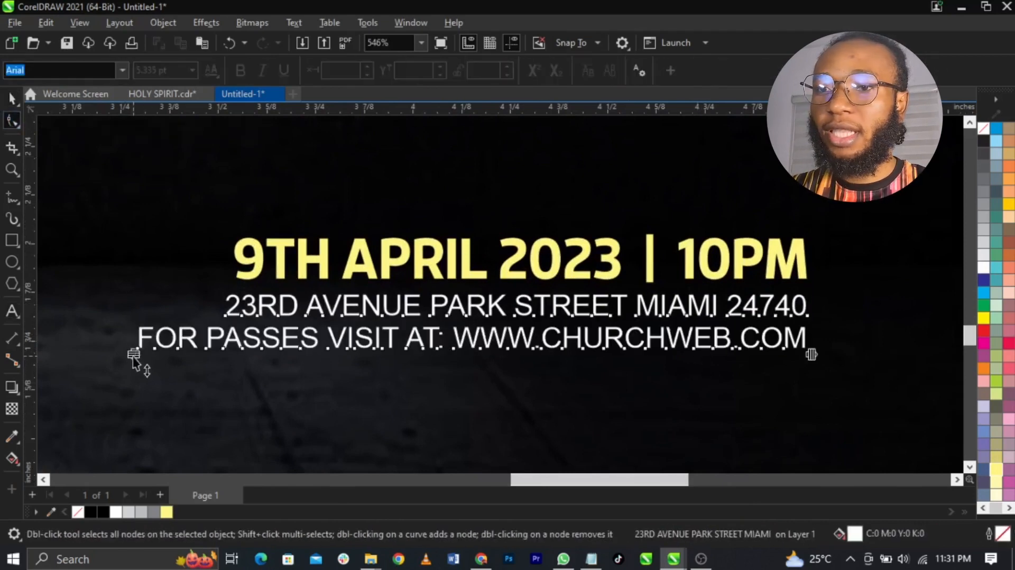
{"action": "left_click_drag", "start_coordinate": [133, 354], "coordinate": [144, 374]}
{"action": "key", "text": "space"}
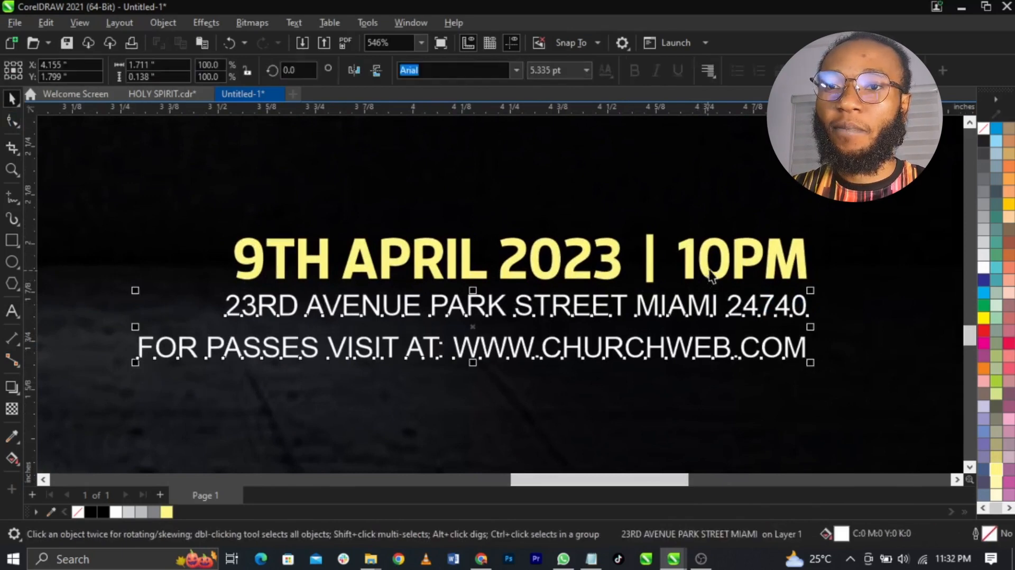
{"action": "left_click", "coordinate": [709, 260]}
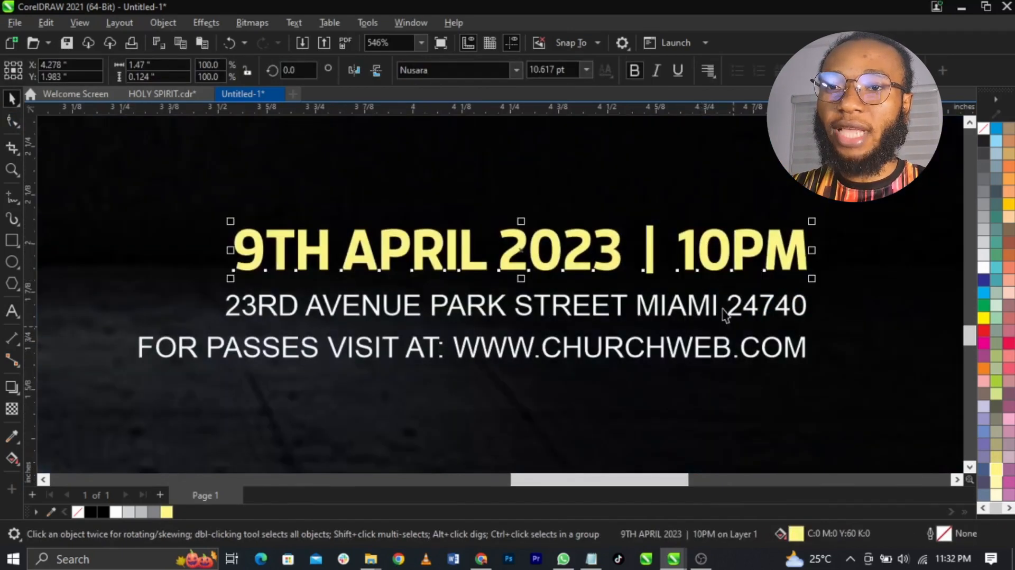
{"action": "left_click", "coordinate": [715, 308], "text": "shift"}
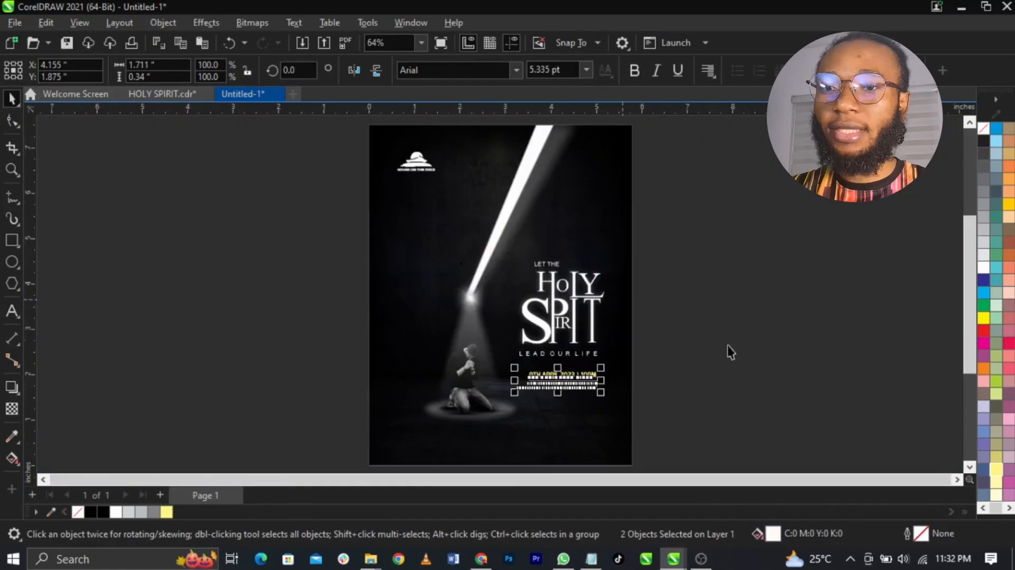
Shift the title block and the event details slightly up and toward the page's right edge
{"action": "key", "text": "shift+F4"}
{"action": "left_click", "coordinate": [649, 340]}
{"action": "scroll", "coordinate": [649, 340], "scroll_direction": "down", "scroll_amount": 1}
{"action": "key", "text": "F2"}
{"action": "left_click_drag", "start_coordinate": [704, 256], "coordinate": [410, 446]}
{"action": "key", "text": "shift+F4"}
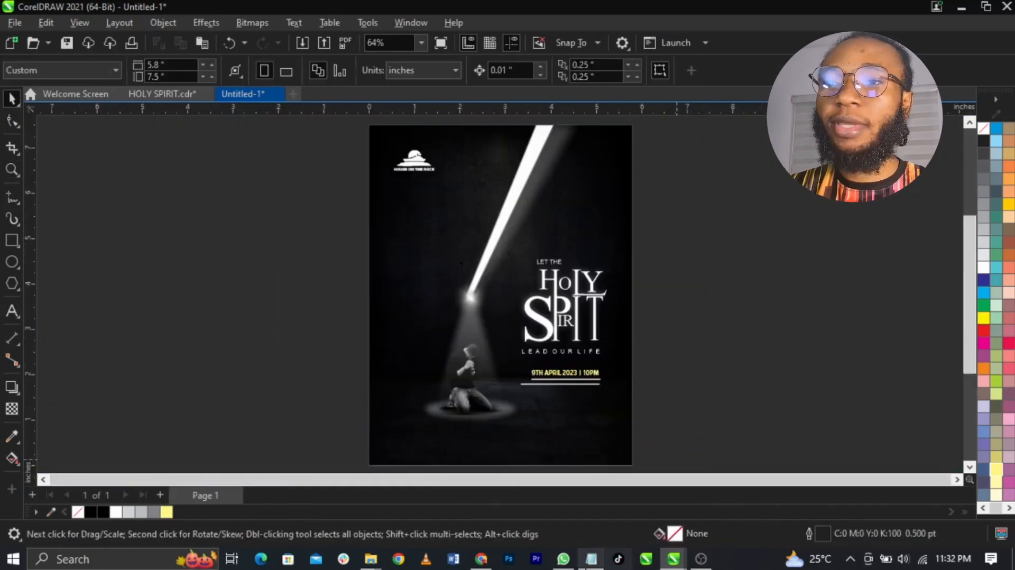
Switch to the Notepad text file and copy the MINISTERING: heading
{"action": "left_click", "coordinate": [591, 558]}
{"action": "double_click", "coordinate": [557, 227]}
{"action": "key", "text": "ctrl+c"}
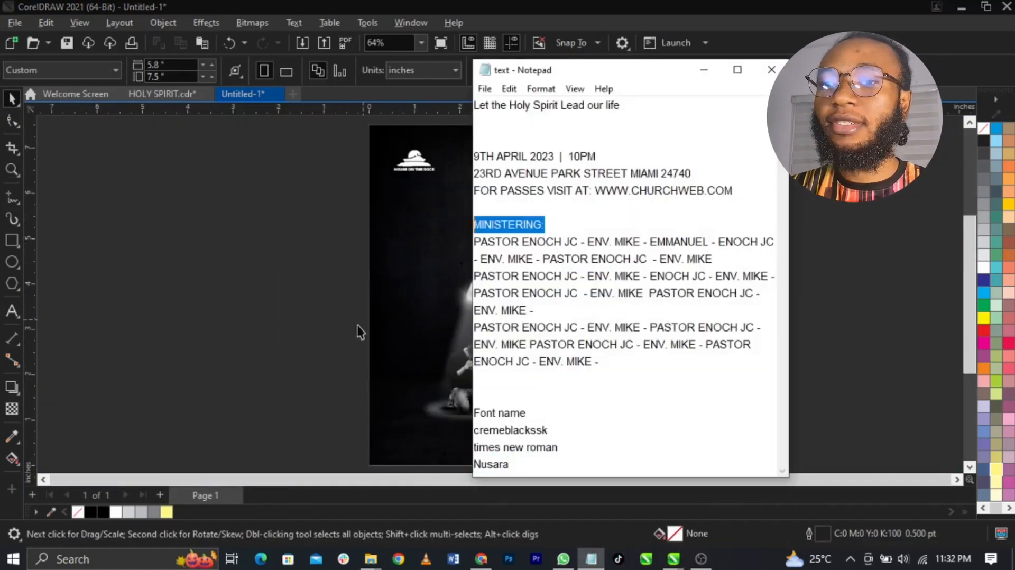
Return to CorelDRAW, paste MINISTERING: as new text below the kneeling man and fill it with white
{"action": "left_click", "coordinate": [379, 392]}
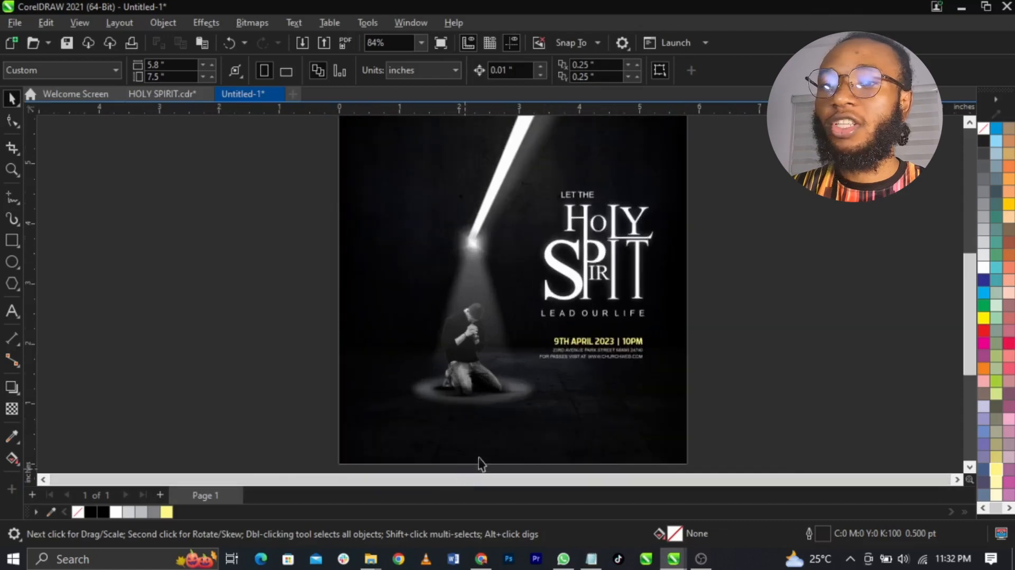
{"action": "key", "text": "F8"}
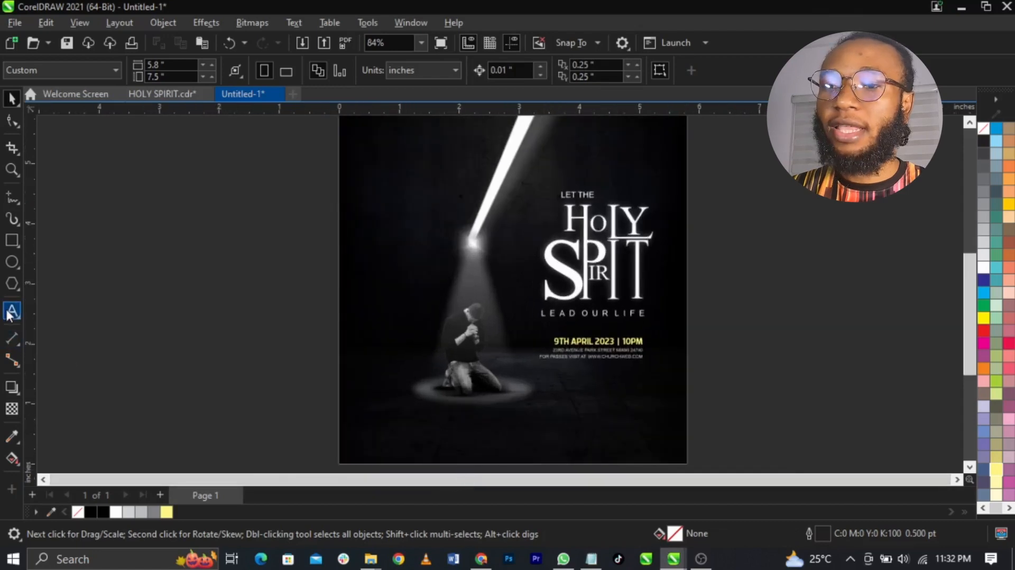
{"action": "left_click", "coordinate": [475, 418]}
{"action": "key", "text": "ctrl+v"}
{"action": "key", "text": "ctrl+space"}
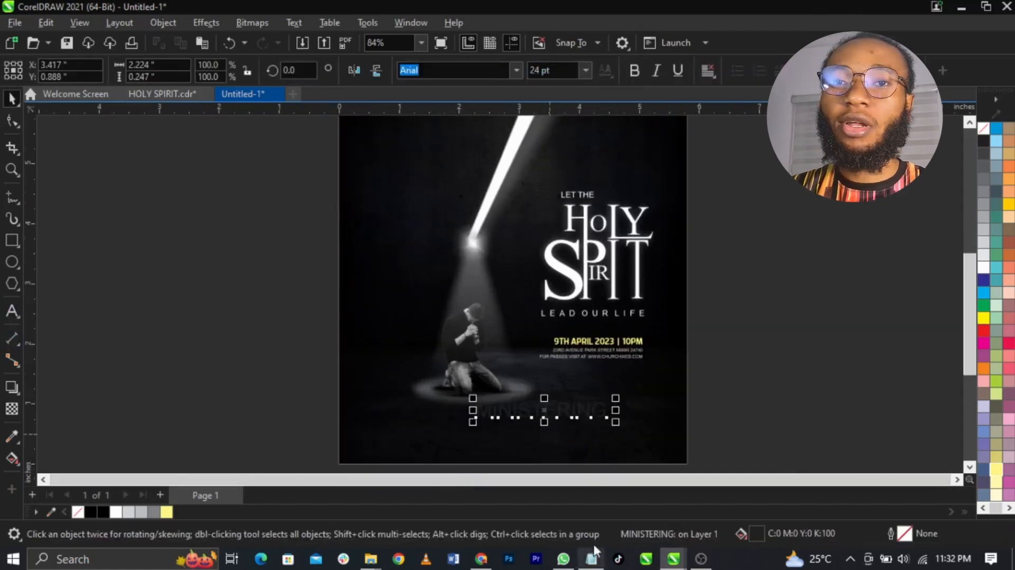
{"action": "left_click", "coordinate": [983, 267]}
{"action": "scroll", "coordinate": [580, 446], "scroll_direction": "up", "scroll_amount": 1}
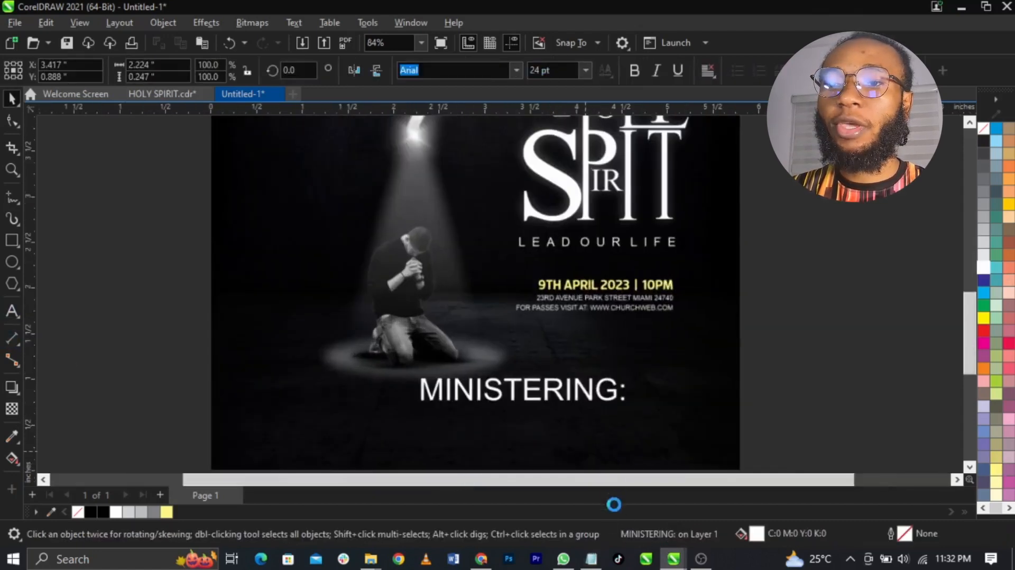
Copy the font name cremeblackssk from Notepad and apply it to the MINISTERING: heading in CorelDRAW
{"action": "left_click", "coordinate": [590, 561]}
{"action": "left_click_drag", "start_coordinate": [566, 431], "coordinate": [474, 430]}
{"action": "key", "text": "ctrl+c"}
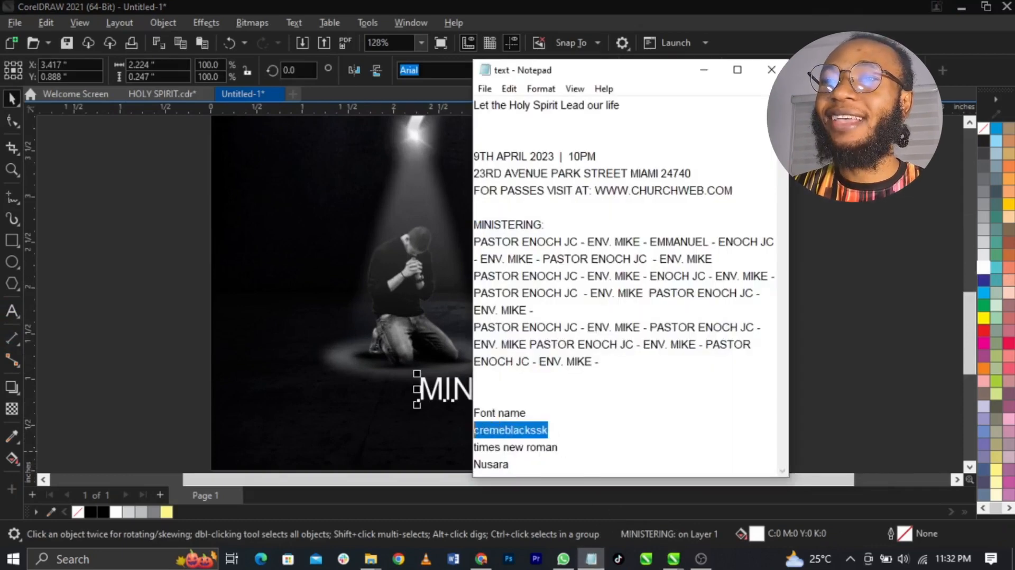
{"action": "left_click", "coordinate": [446, 71]}
{"action": "key", "text": "ctrl+v"}
{"action": "key", "text": "Return"}
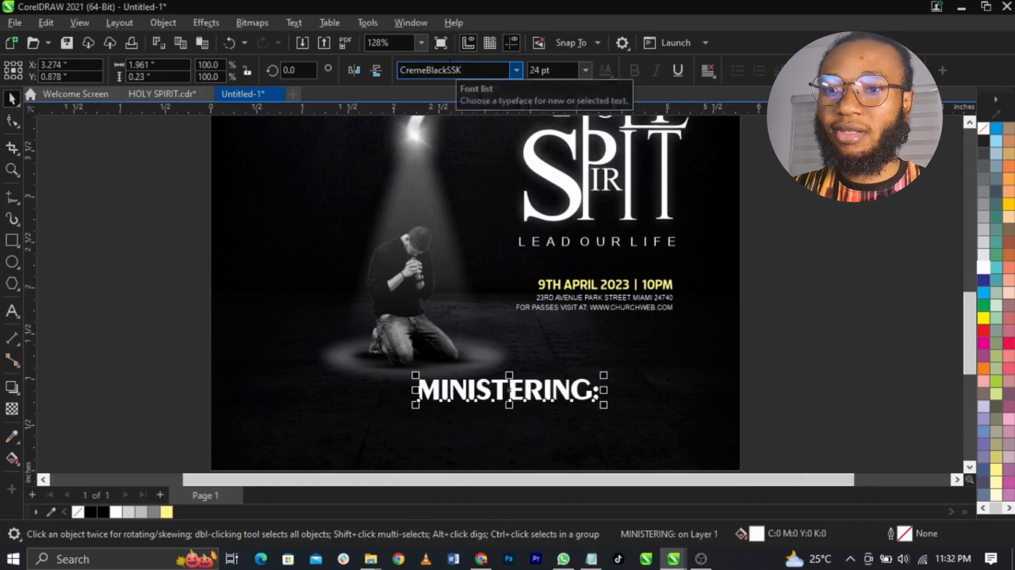
Scale the MINISTERING: heading down to about 9.9 pt and center it horizontally on the page
{"action": "left_click_drag", "start_coordinate": [605, 406], "coordinate": [503, 397]}
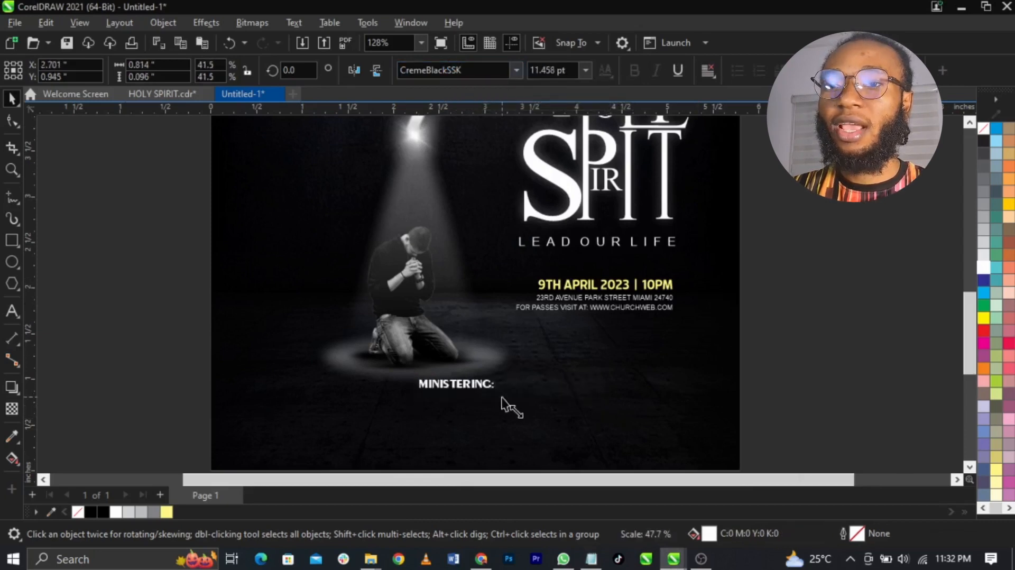
{"action": "left_click", "coordinate": [519, 423], "text": "shift"}
{"action": "key", "text": "c"}
{"action": "left_click", "coordinate": [797, 395]}
{"action": "scroll", "coordinate": [598, 281], "scroll_direction": "down", "scroll_amount": 1}
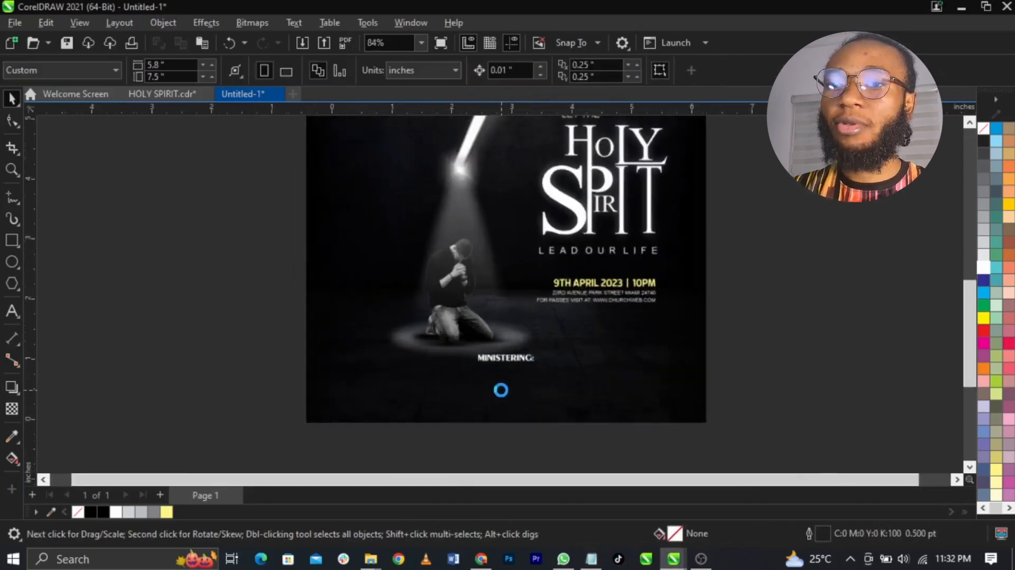
{"action": "scroll", "coordinate": [501, 390], "scroll_direction": "up", "scroll_amount": 1}
{"action": "left_click", "coordinate": [541, 343]}
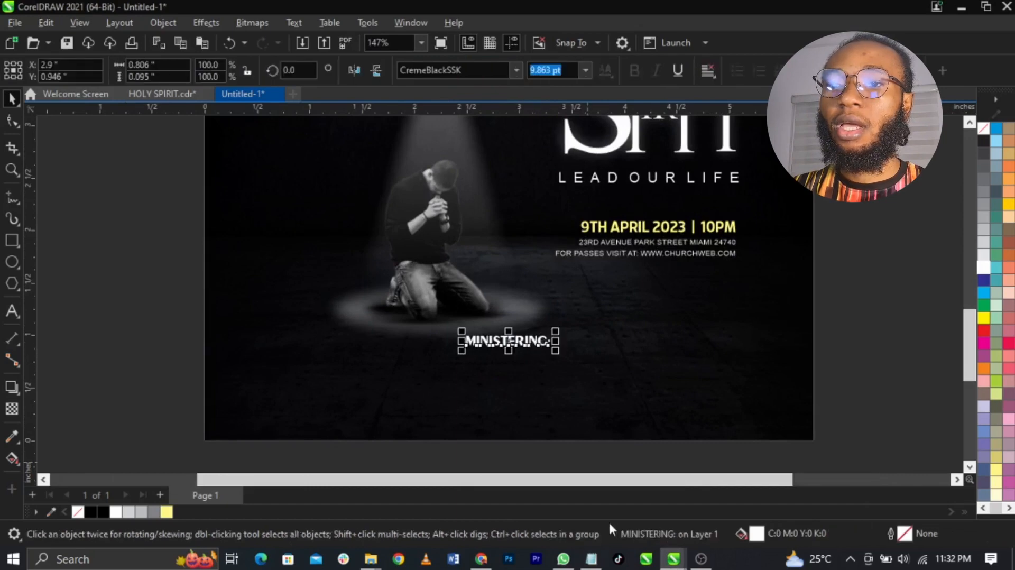
Copy the ministers' names from Notepad and paste them over the text of a duplicated MINISTERING: heading placed below the original in CorelDRAW
{"action": "left_click", "coordinate": [592, 559]}
{"action": "left_click_drag", "start_coordinate": [621, 368], "coordinate": [459, 245]}
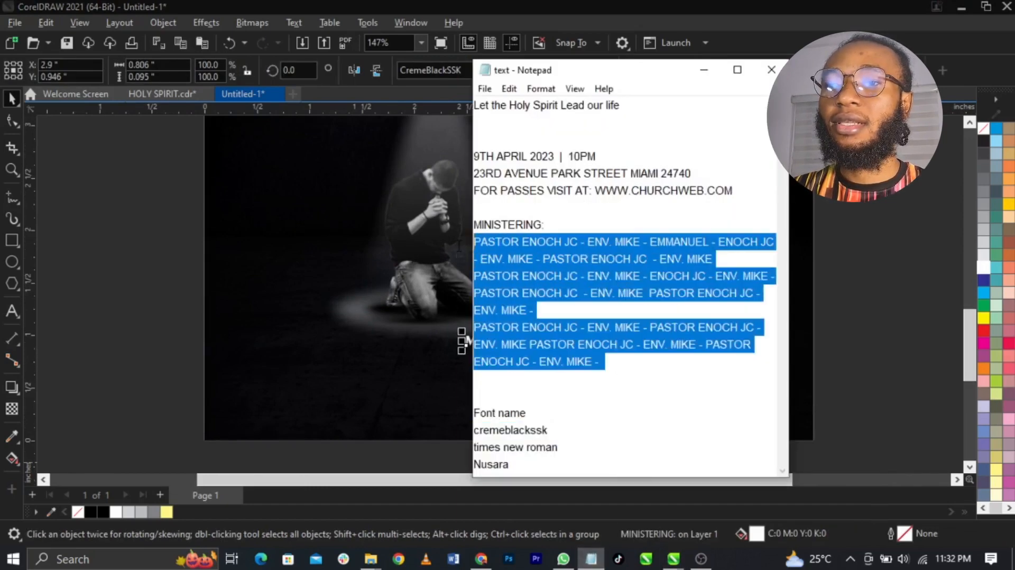
{"action": "left_click", "coordinate": [402, 380]}
{"action": "left_click_drag", "start_coordinate": [506, 346], "coordinate": [492, 380]}
{"action": "right_click", "coordinate": [491, 380]}
{"action": "double_click", "coordinate": [492, 380]}
{"action": "key", "text": "ctrl+a"}
{"action": "key", "text": "ctrl+v"}
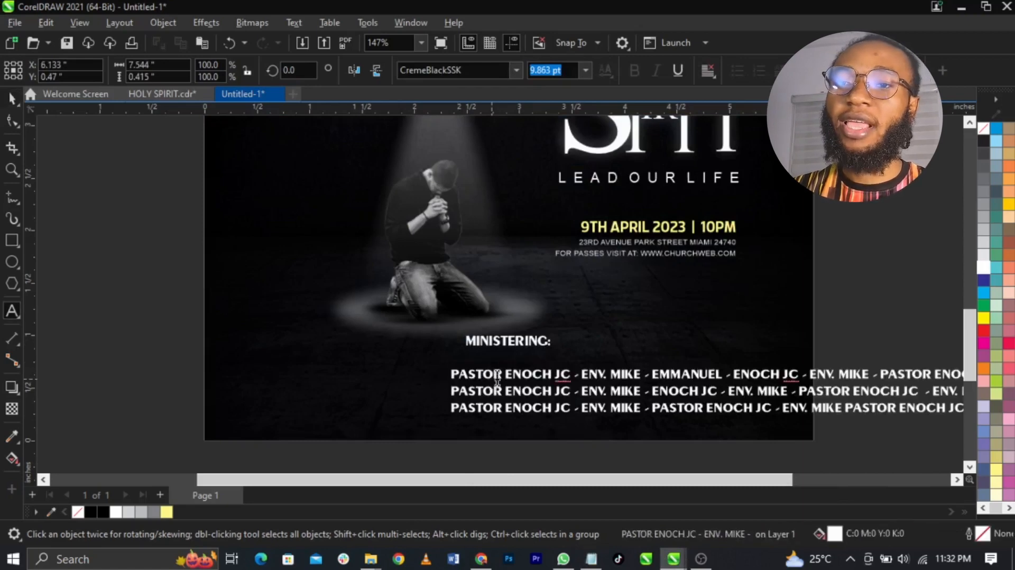
Center-align the lines of ministers' names and center the text block horizontally on the page
{"action": "key", "text": "ctrl+a"}
{"action": "key", "text": "ctrl+e"}
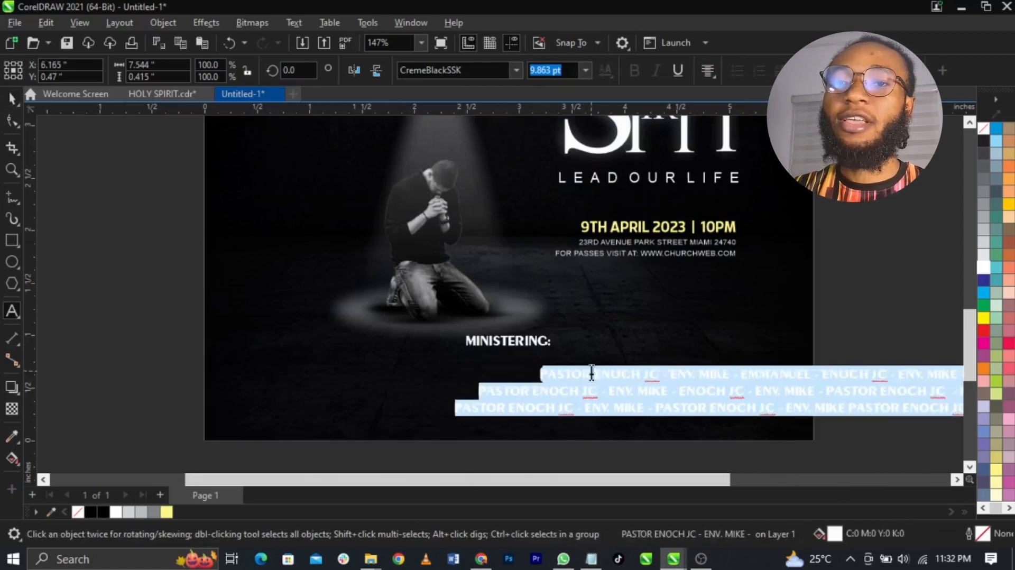
{"action": "key", "text": "Escape"}
{"action": "key", "text": "c"}
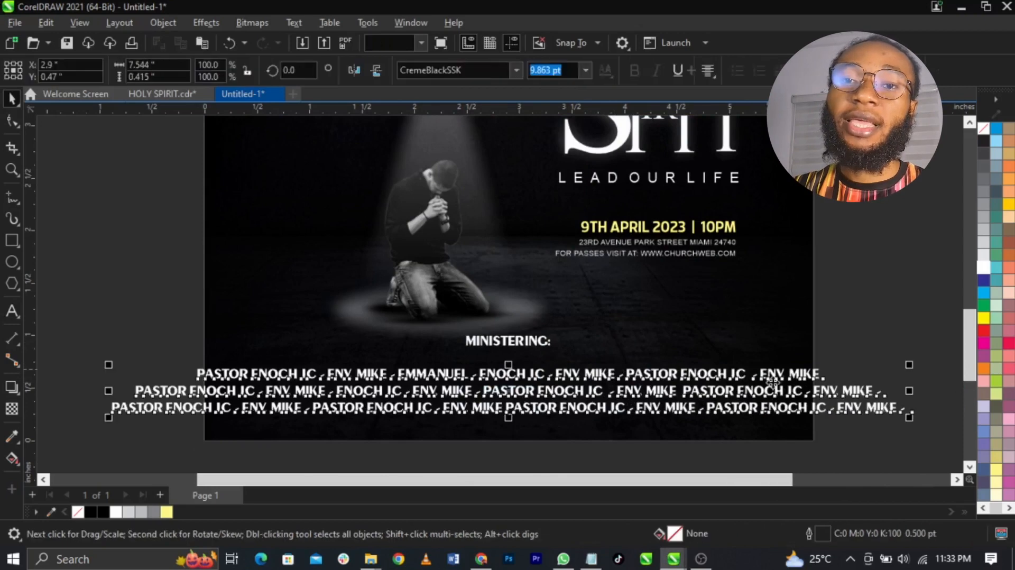
Shrink the names block to about 5 pt, about 3.79 inches wide, and move it and the MINISTERING: heading closer together
{"action": "left_click_drag", "start_coordinate": [909, 418], "coordinate": [712, 430]}
{"action": "scroll", "coordinate": [572, 370], "scroll_direction": "up", "scroll_amount": 1}
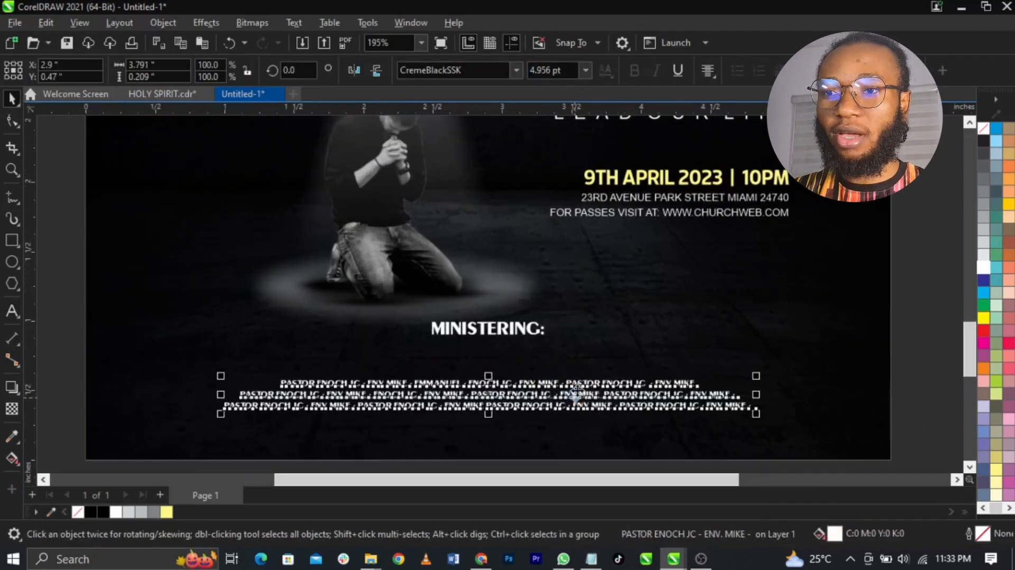
{"action": "left_click_drag", "start_coordinate": [579, 387], "coordinate": [580, 376]}
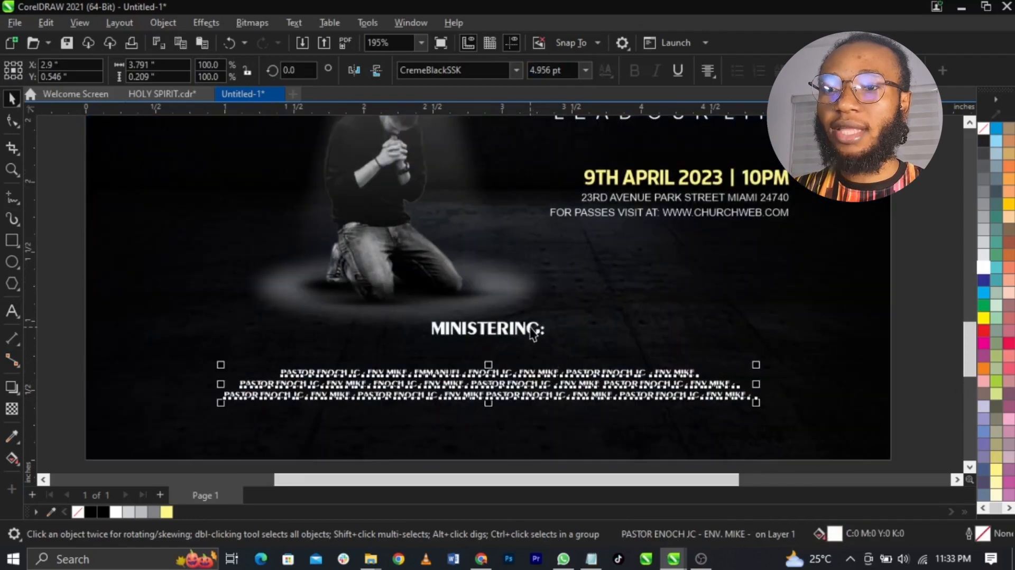
{"action": "left_click_drag", "start_coordinate": [530, 326], "coordinate": [536, 354]}
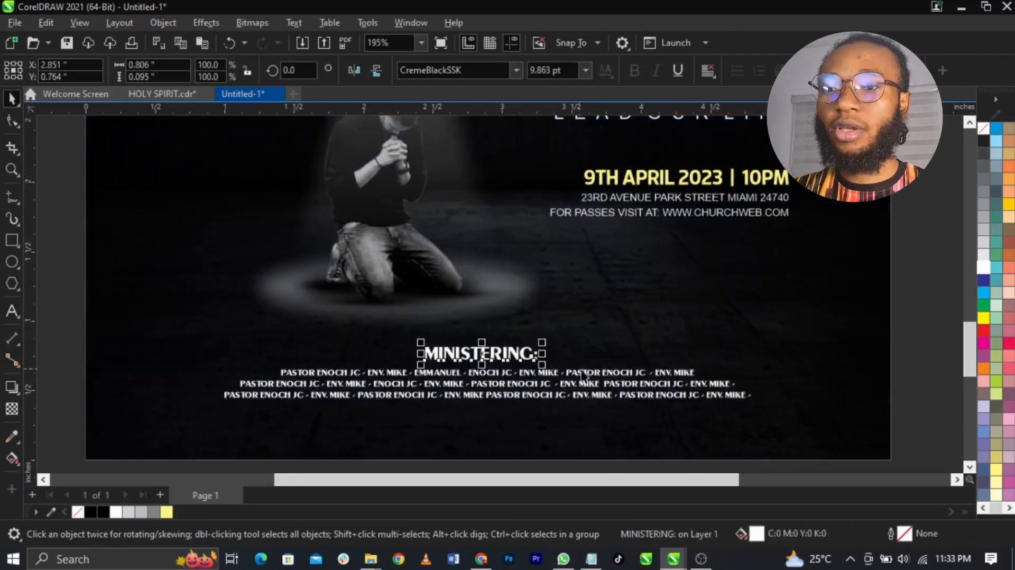
Center the MINISTERING: heading horizontally over the names block and move both down about 0.08 inch
{"action": "left_click", "coordinate": [581, 372], "text": "shift"}
{"action": "key", "text": "c"}
{"action": "left_click_drag", "start_coordinate": [601, 377], "coordinate": [602, 389]}
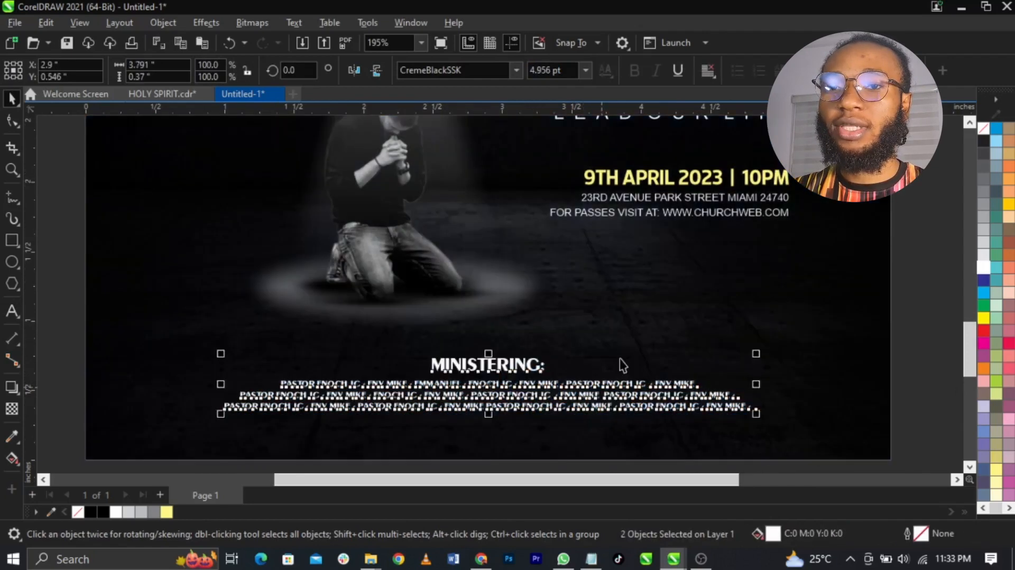
{"action": "left_click", "coordinate": [616, 352], "text": "shift"}
{"action": "scroll", "coordinate": [521, 363], "scroll_direction": "down", "scroll_amount": 1}
{"action": "left_click", "coordinate": [872, 372]}
Widen the letter spacing of the MINISTERING: heading until it spans about 2.2 inches, and center it horizontally over the names block
{"action": "left_click", "coordinate": [502, 369]}
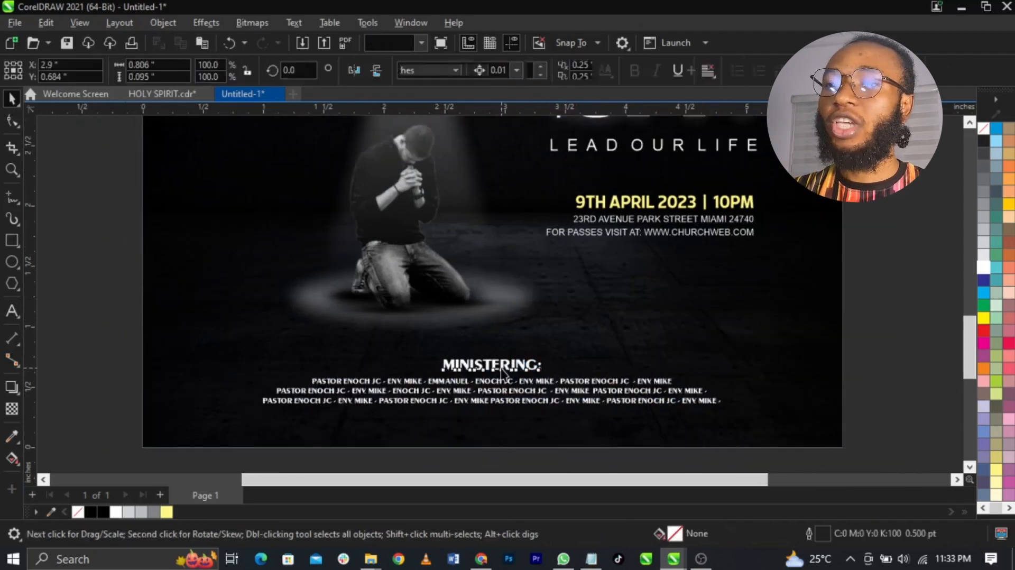
{"action": "left_click", "coordinate": [11, 124]}
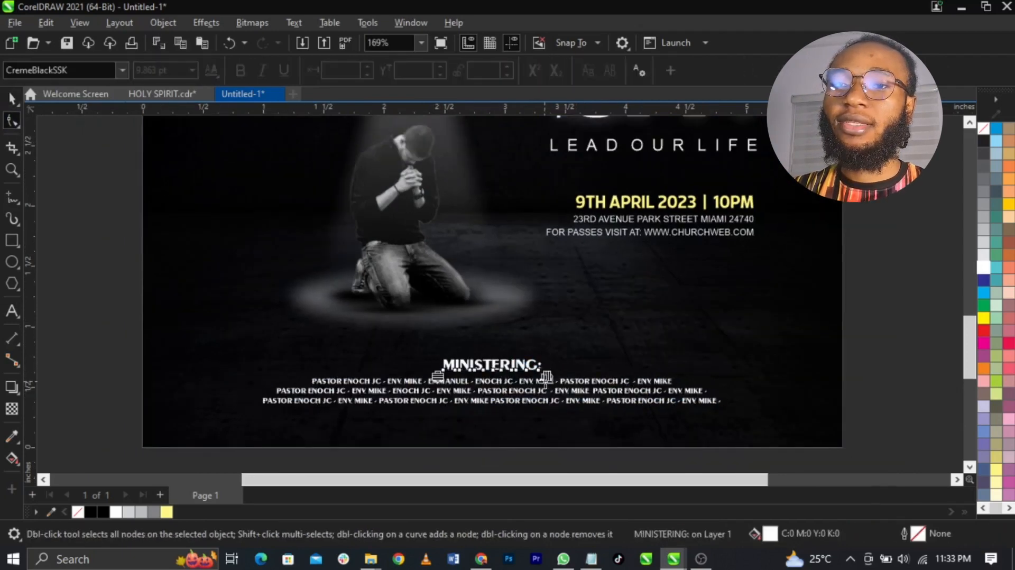
{"action": "left_click_drag", "start_coordinate": [547, 377], "coordinate": [695, 397]}
{"action": "key", "text": "space"}
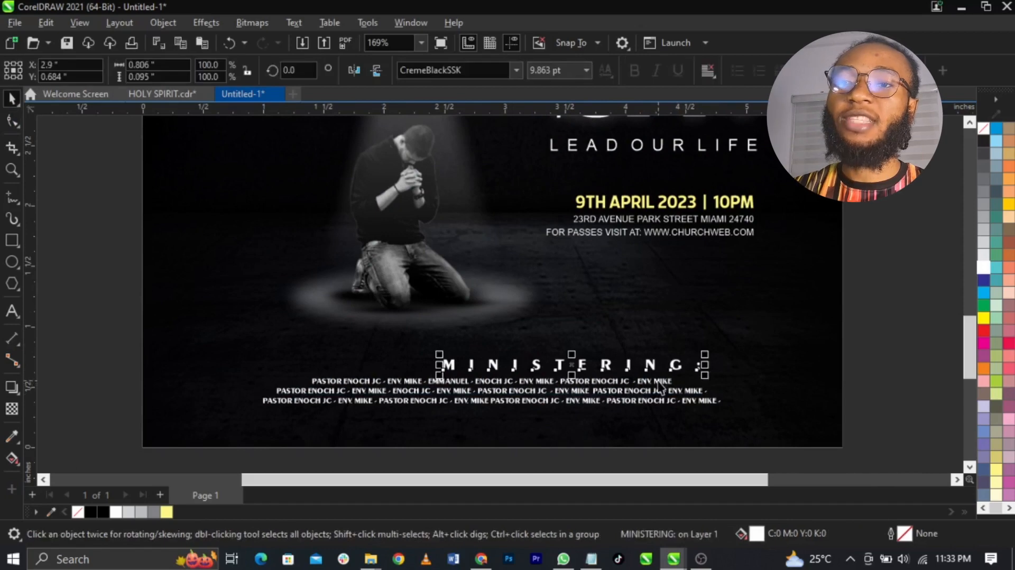
{"action": "left_click", "coordinate": [658, 382], "text": "shift"}
{"action": "key", "text": "c"}
Deselect everything and preview the whole poster page in full screen
{"action": "left_click", "coordinate": [846, 321]}
{"action": "key", "text": "shift+F4"}
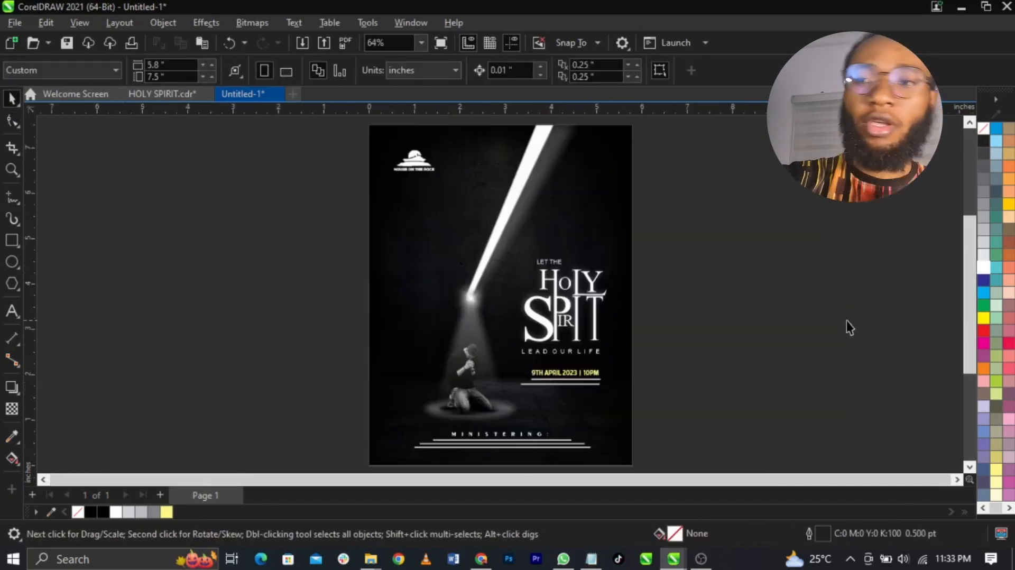
{"action": "key", "text": "F9"}
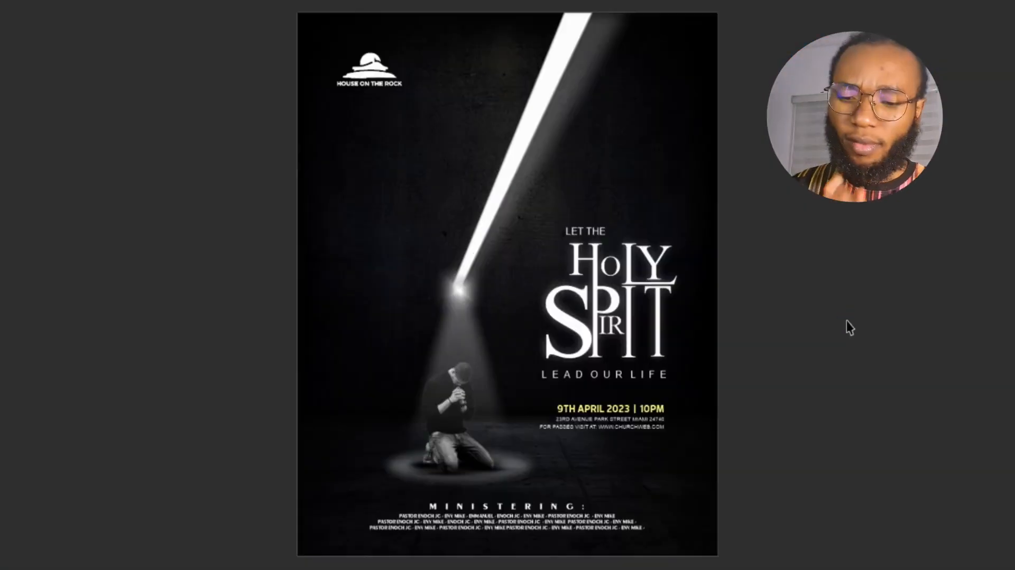